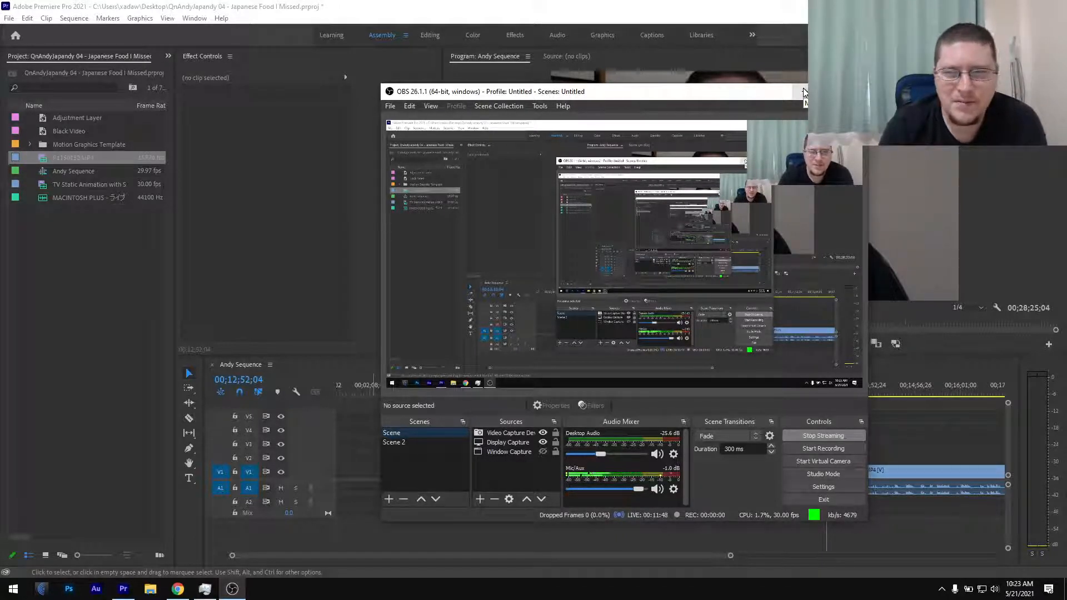
Put away the OBS window and make the A1 audio track taller so the P1150152.MP4 waveform is easier to see
click(804, 93)
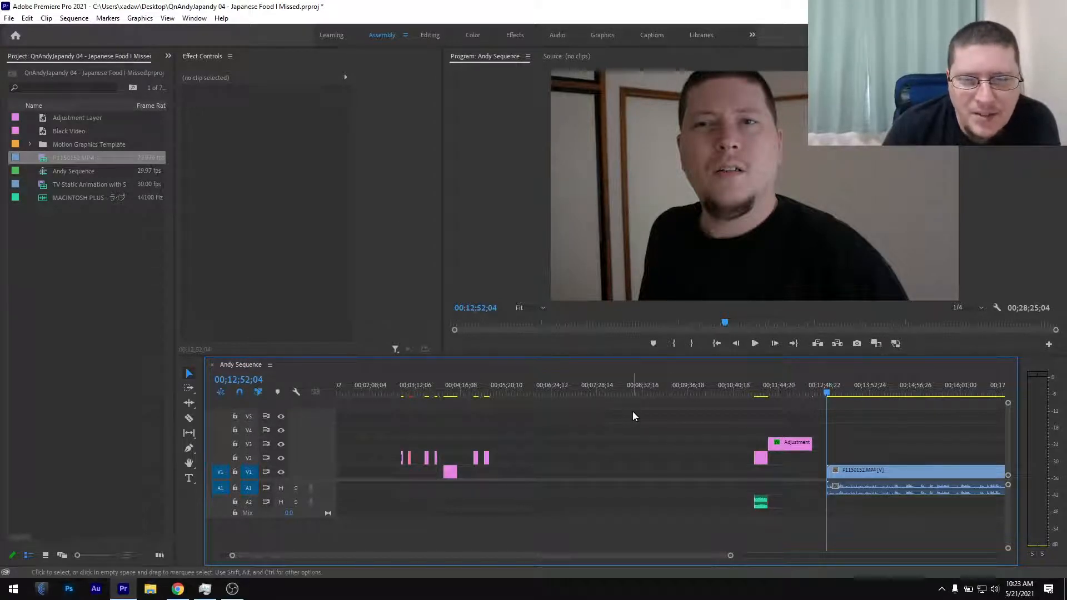
scroll(694, 452, down, 8)
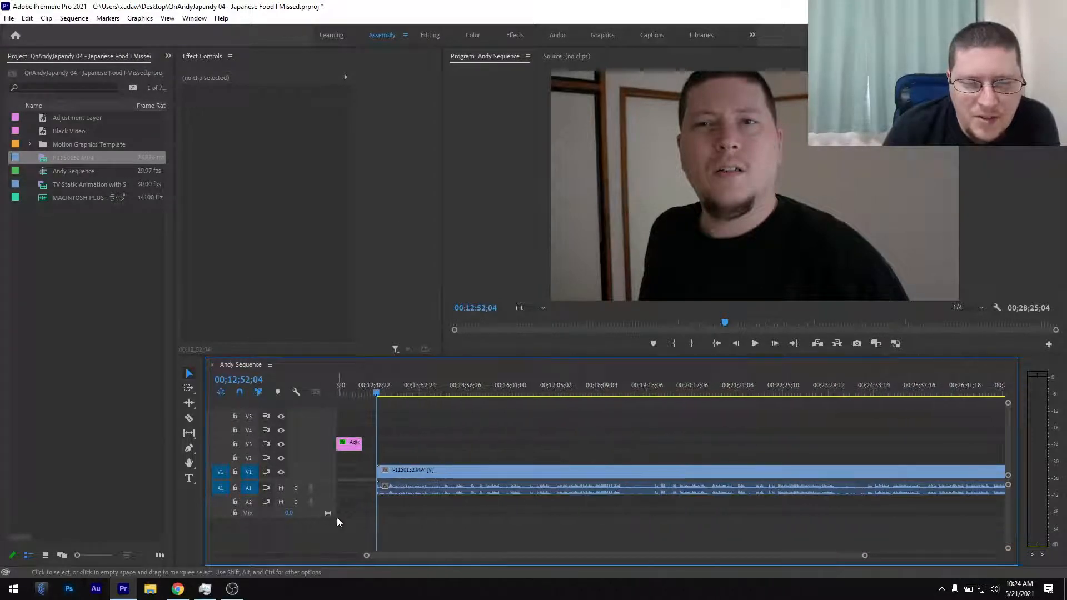
drag(337, 496, 338, 508)
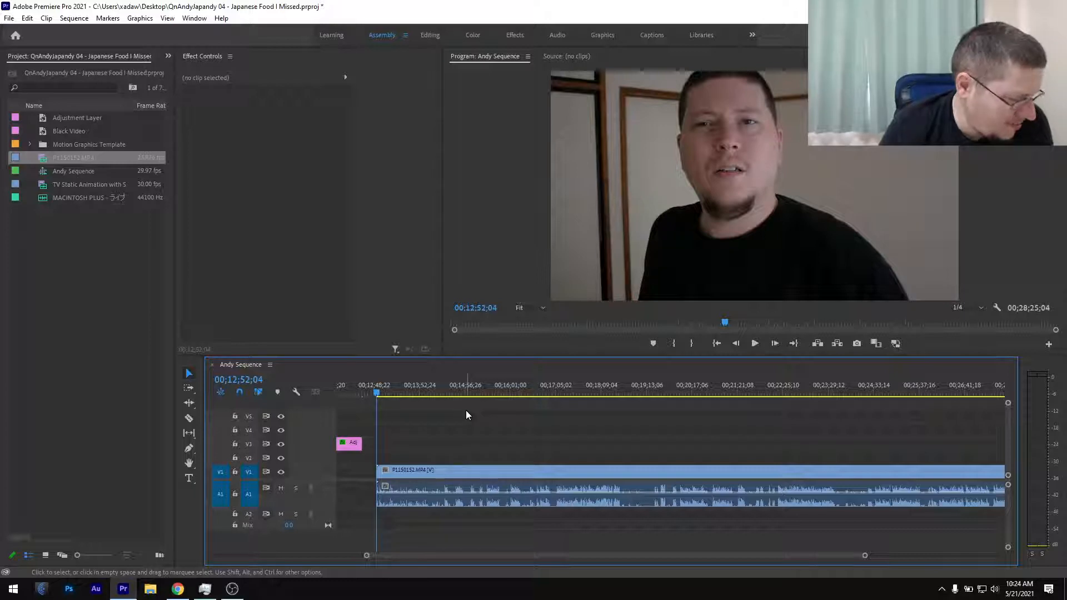
Send the P1150152.MP4 clip on the timeline to Adobe Audition for audio editing
click(420, 388)
right_click(423, 487)
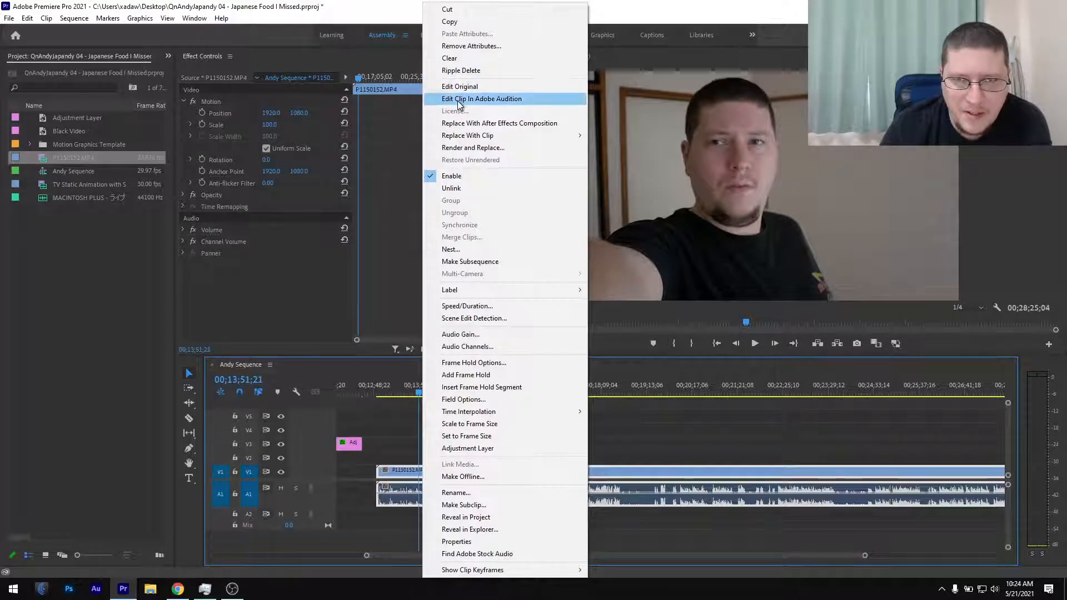
click(469, 148)
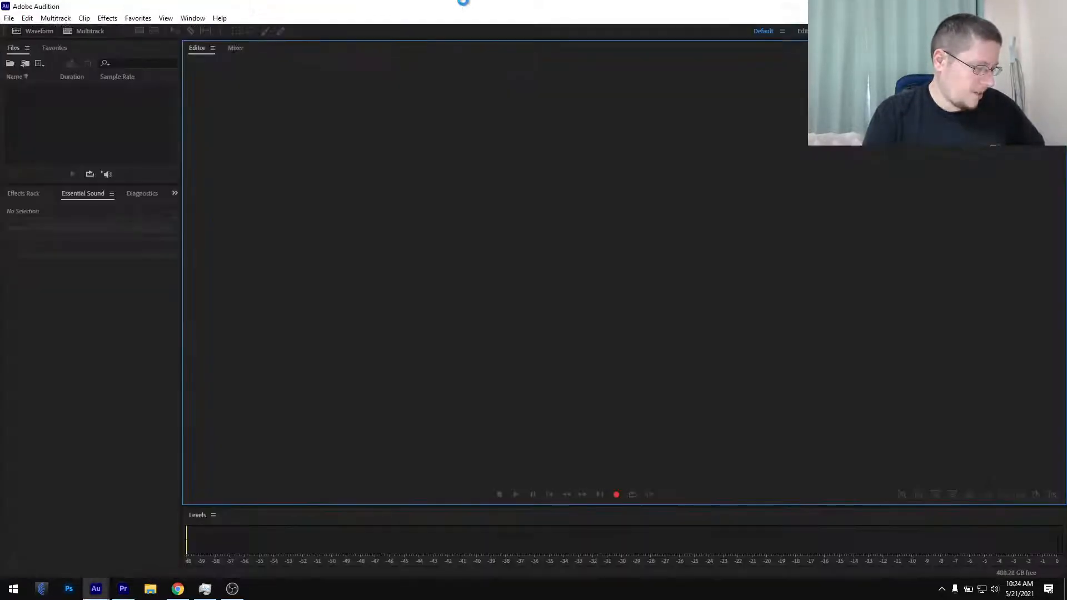
Save the Premiere Pro project, and close the Audition Learn panel after switching back to Adobe Audition
key(alt+Tab)
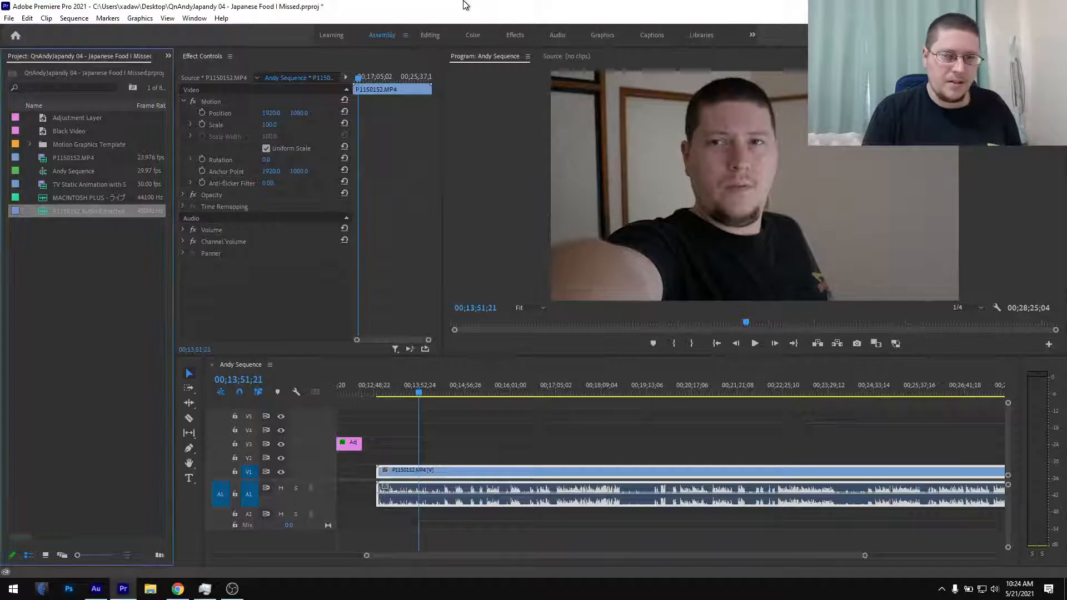
key(ctrl+s)
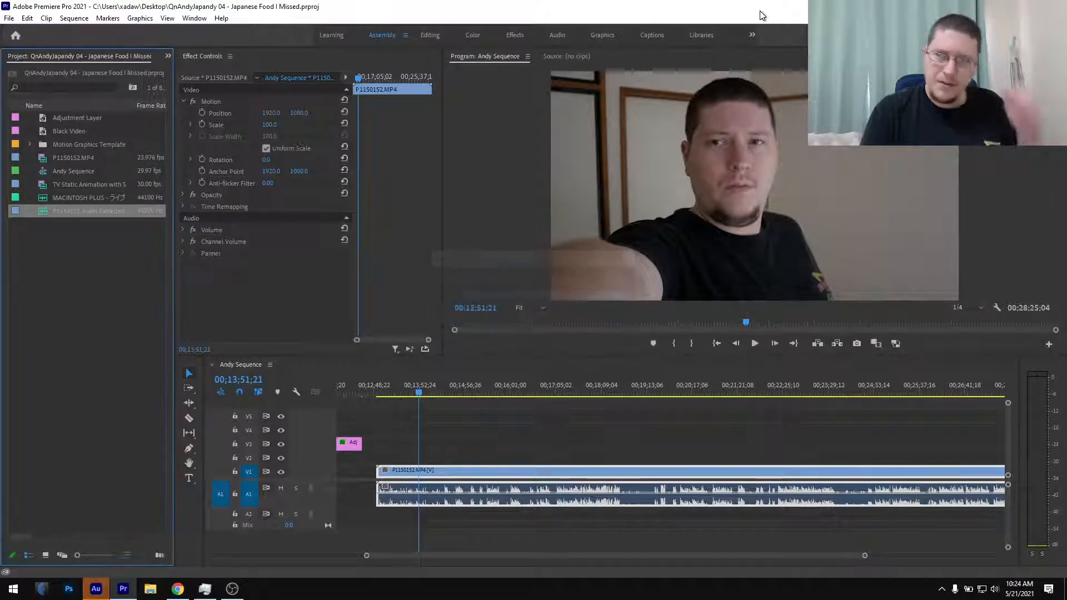
key(alt+Tab)
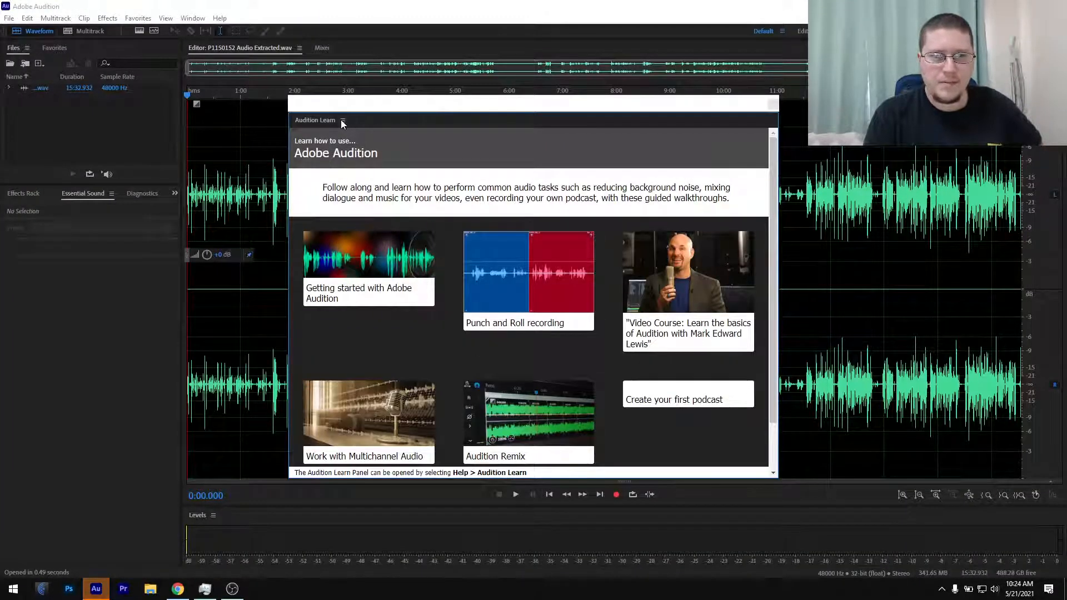
click(343, 120)
click(352, 124)
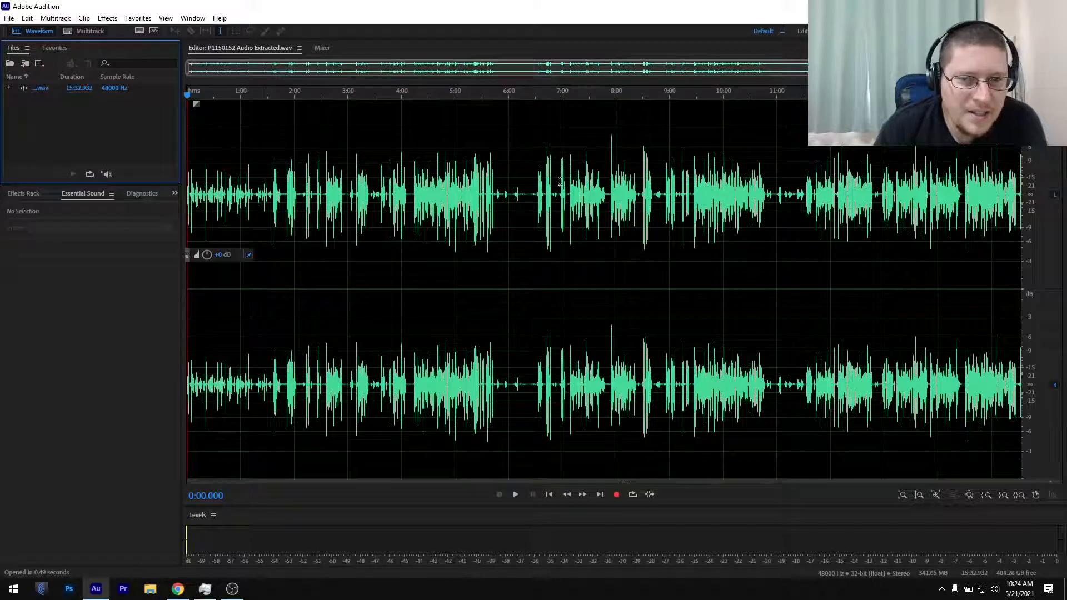
Show the Effects Rack and select the entire P1150152 Audio Extracted.wav waveform
click(25, 193)
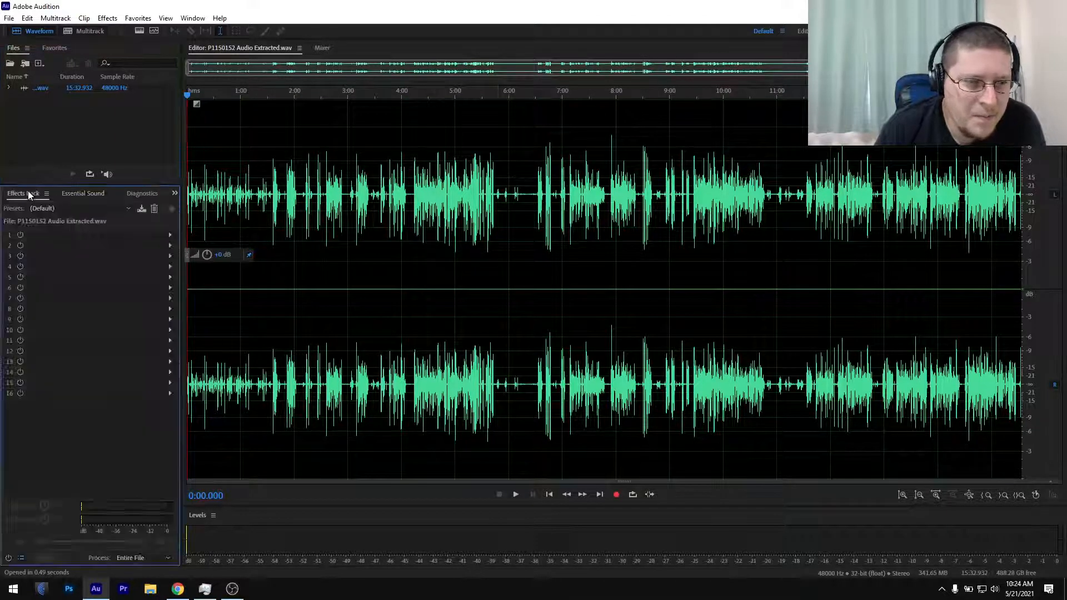
click(370, 162)
key(ctrl+a)
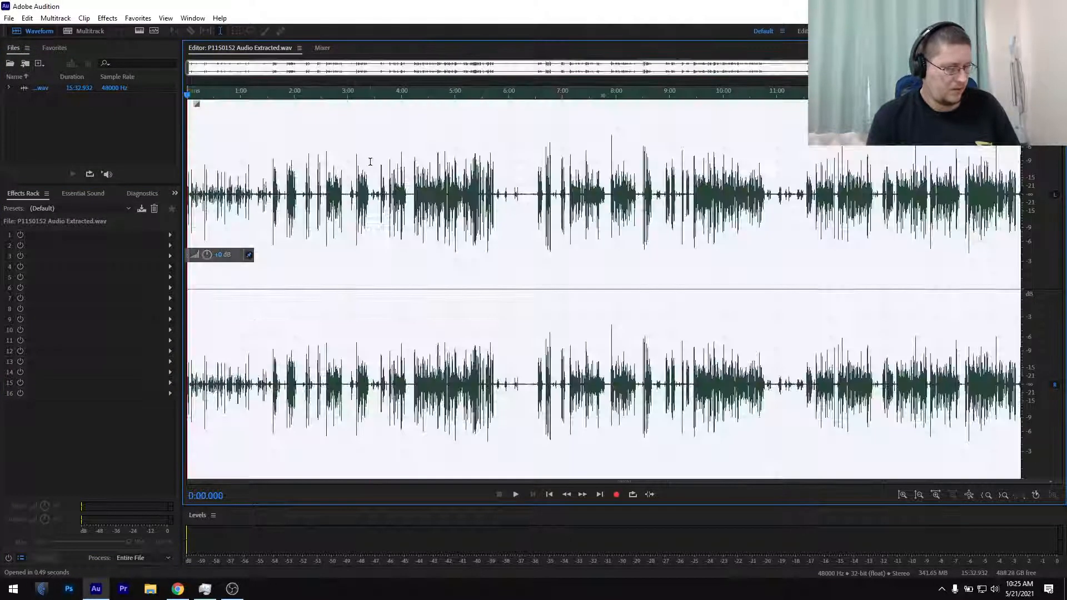
Try the Hard Limit to -0.1 dB favorite on the whole waveform and undo it
click(143, 18)
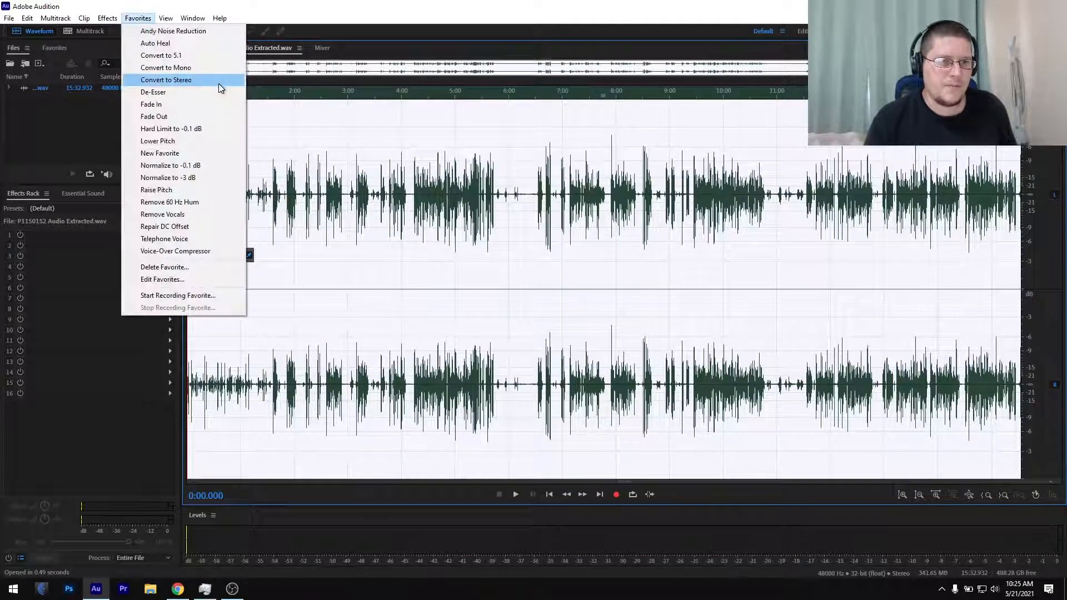
click(209, 129)
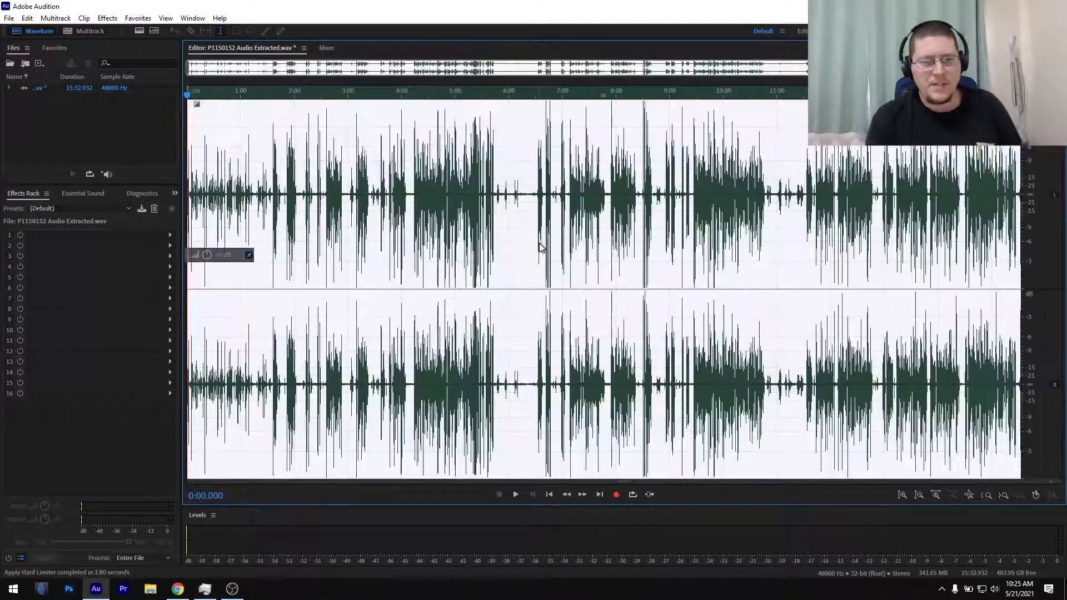
key(ctrl+z)
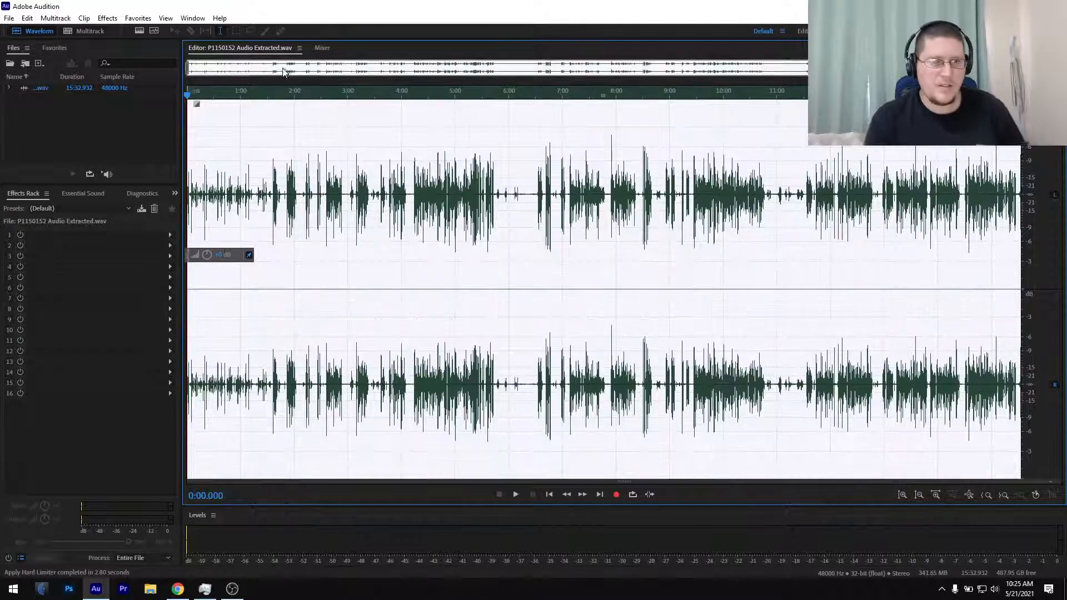
Normalize the selected waveform to -0.1 dB using the saved favorite
click(139, 19)
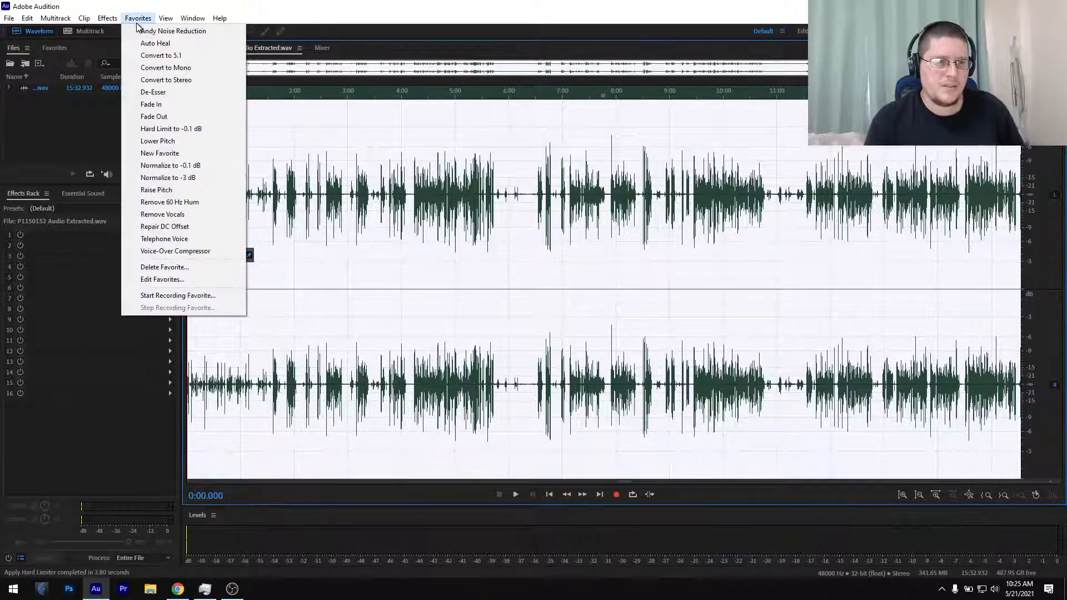
click(178, 166)
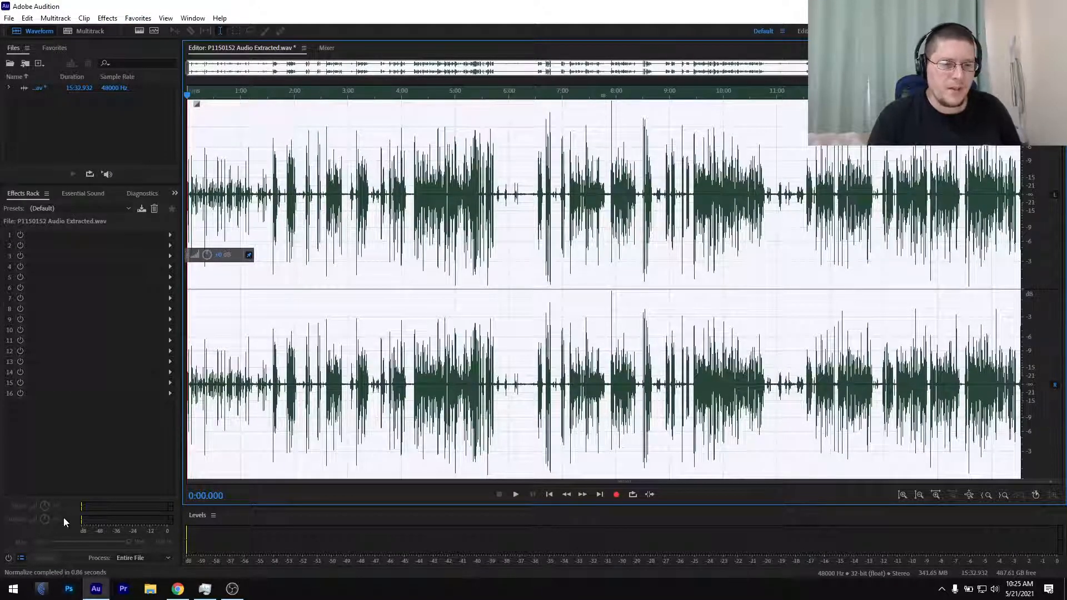
Open The Levelator over the audio editor and close it without processing a file
click(43, 589)
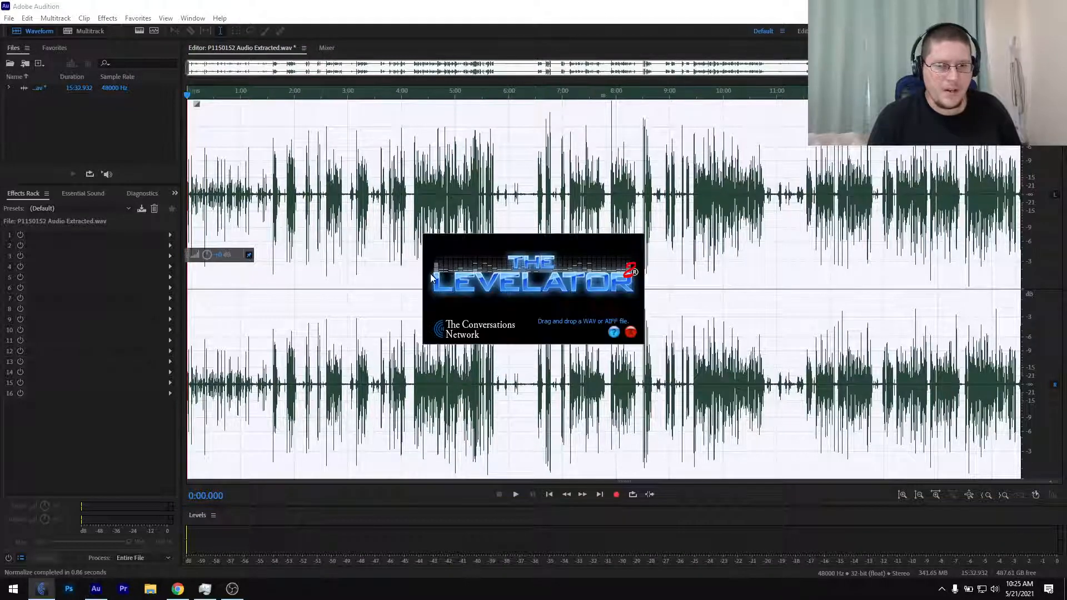
click(630, 332)
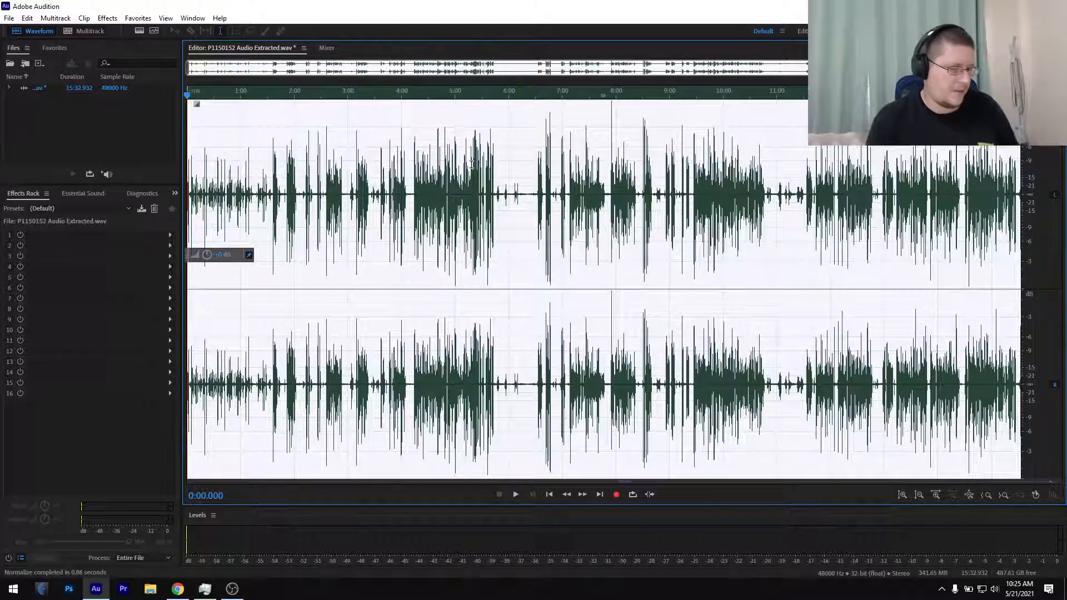
Load the "2f - Andy Clean Home 1c Preset" in the Effects Rack and preview the audio from about 3:00 and 3:11
click(117, 208)
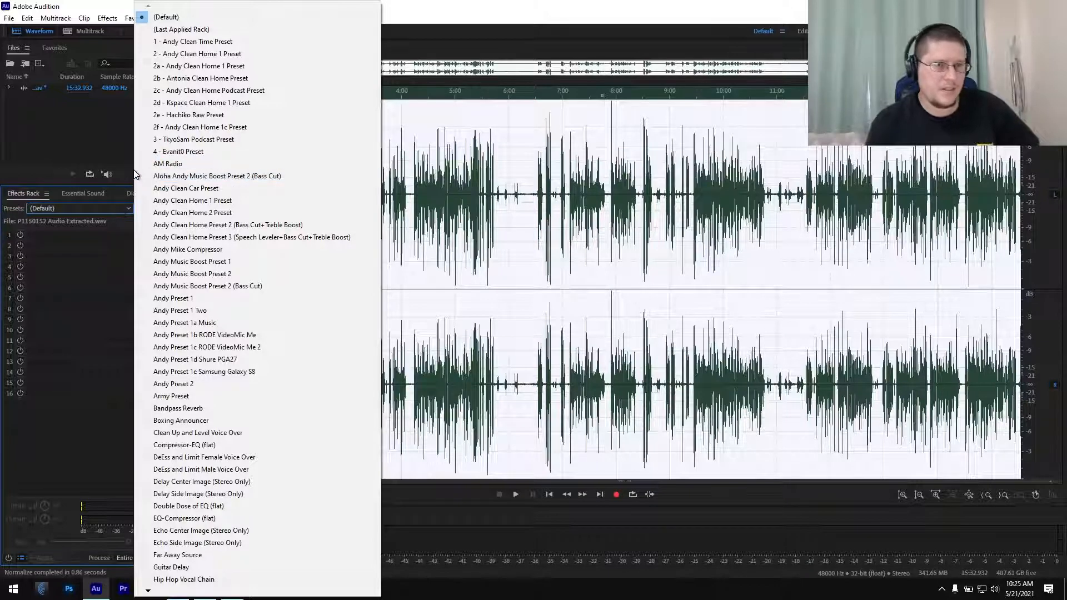
click(216, 128)
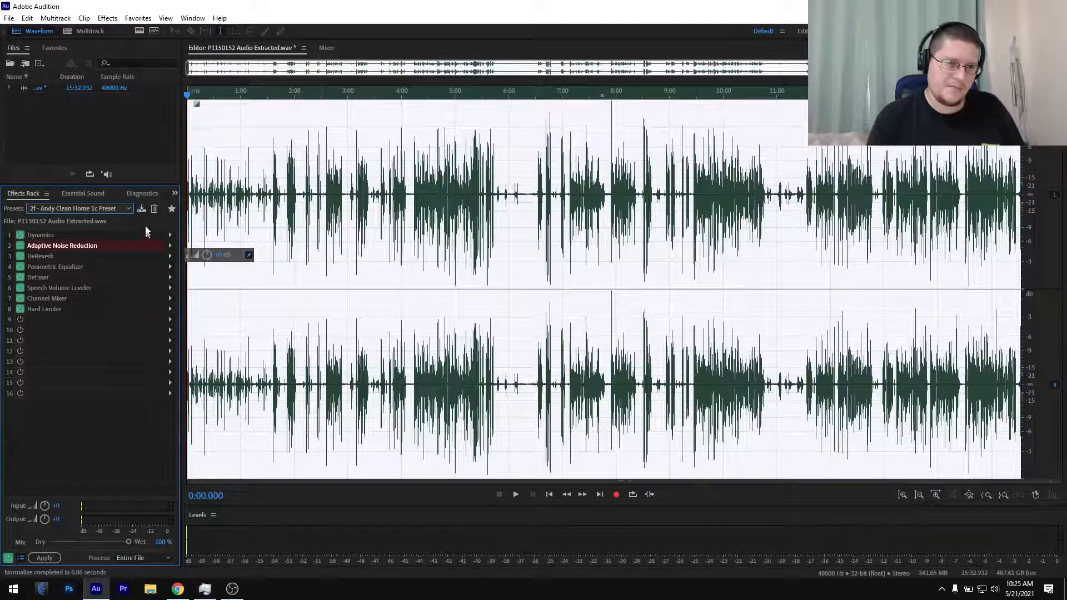
click(347, 96)
key(space)
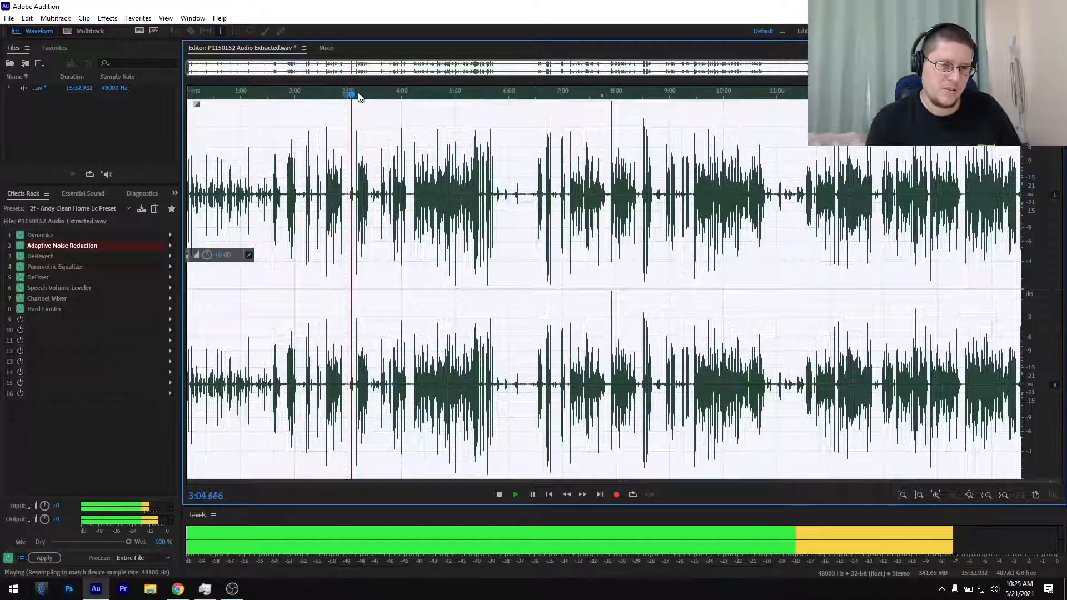
click(359, 95)
key(space)
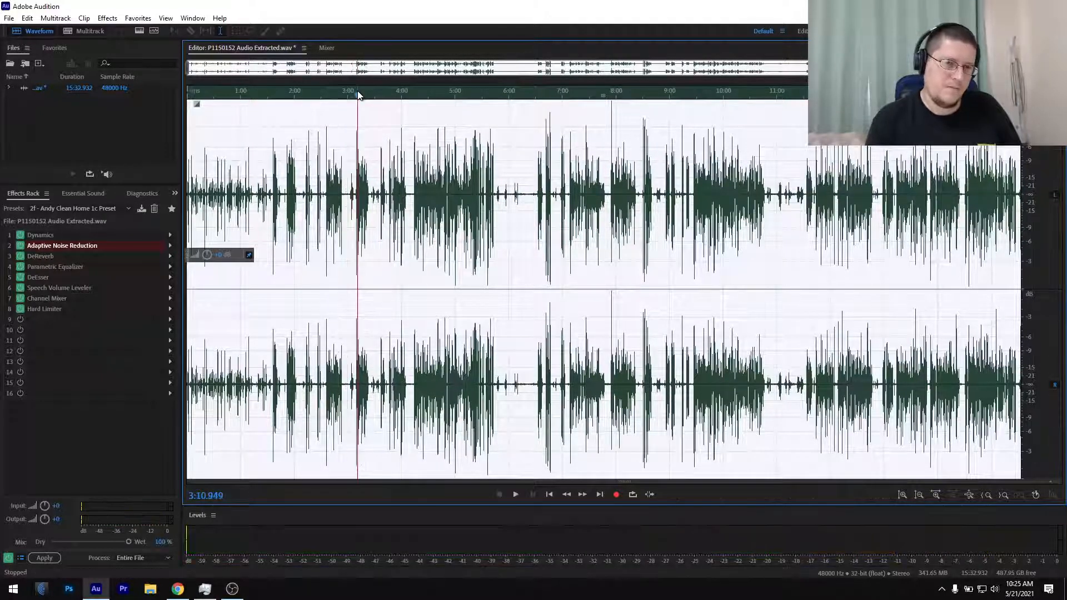
key(space)
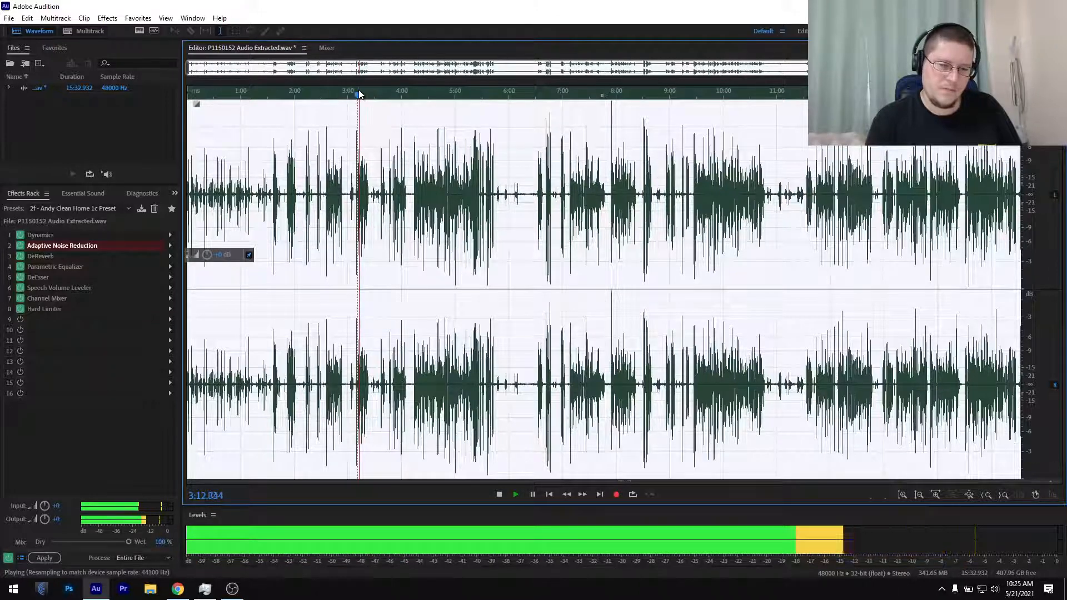
key(XF86AudioRaiseVolume)
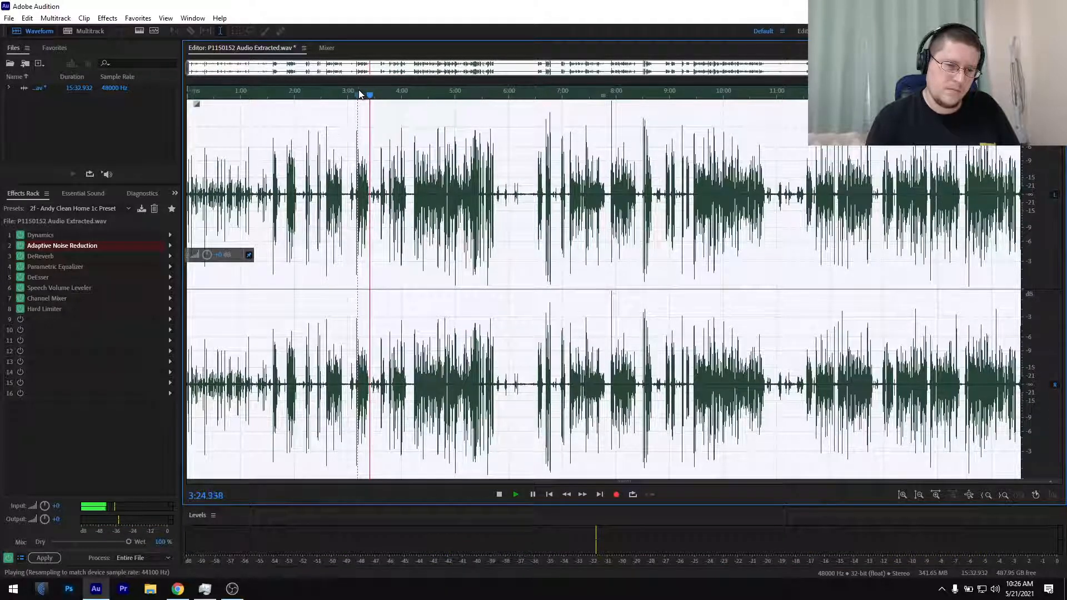
key(space)
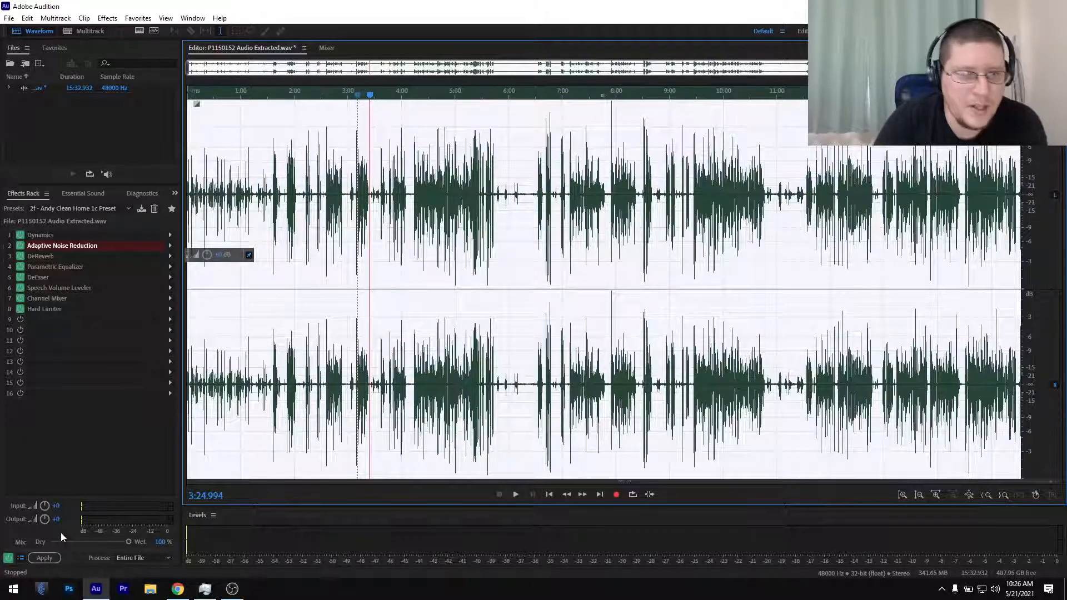
Apply the effects chain to the entire audio file and save the WAV before quitting Audition
click(45, 558)
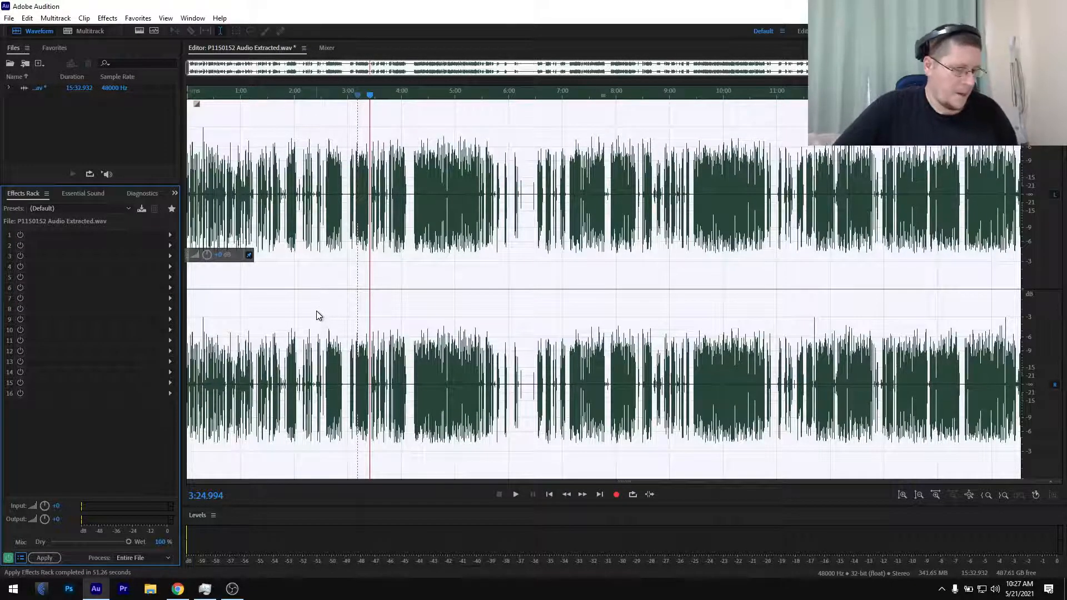
key(ctrl+s)
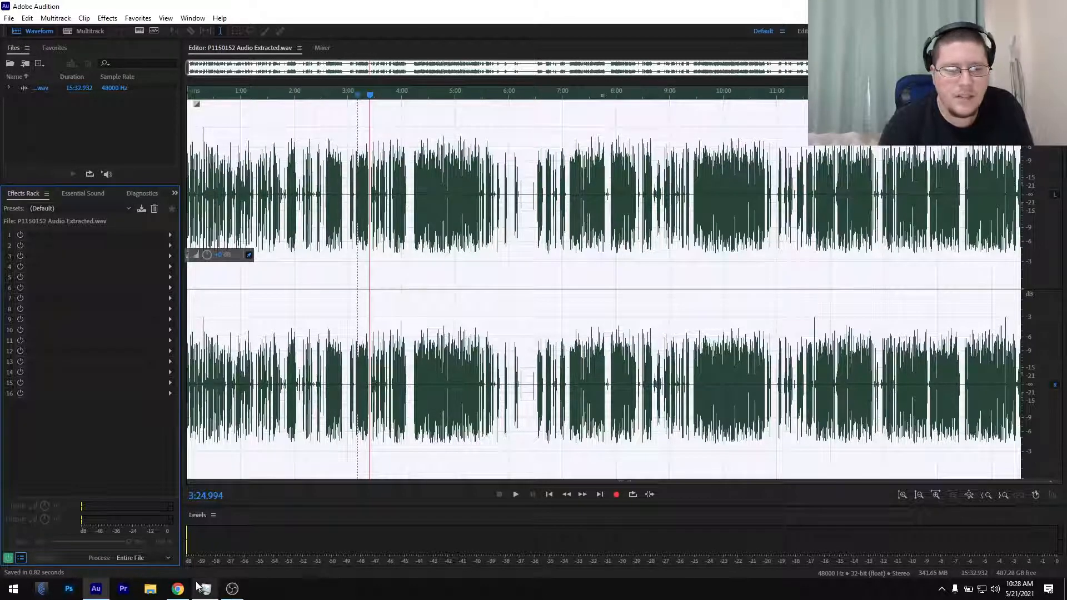
key(ctrl+q)
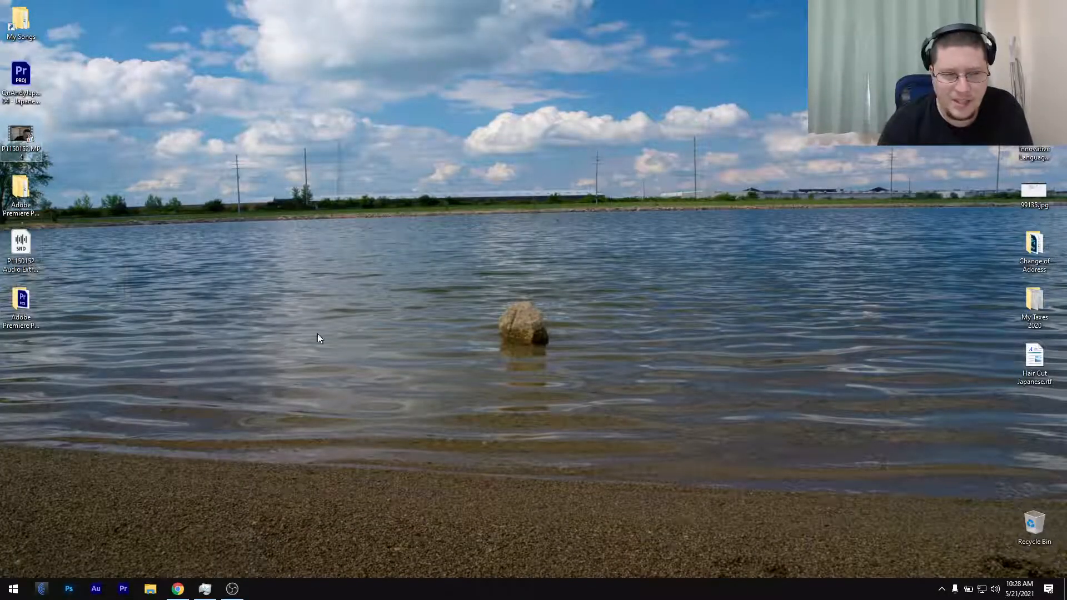
Open Hair Cut Japanese.rtf from the desktop, read its haircut phrases and close the document
double_click(1034, 364)
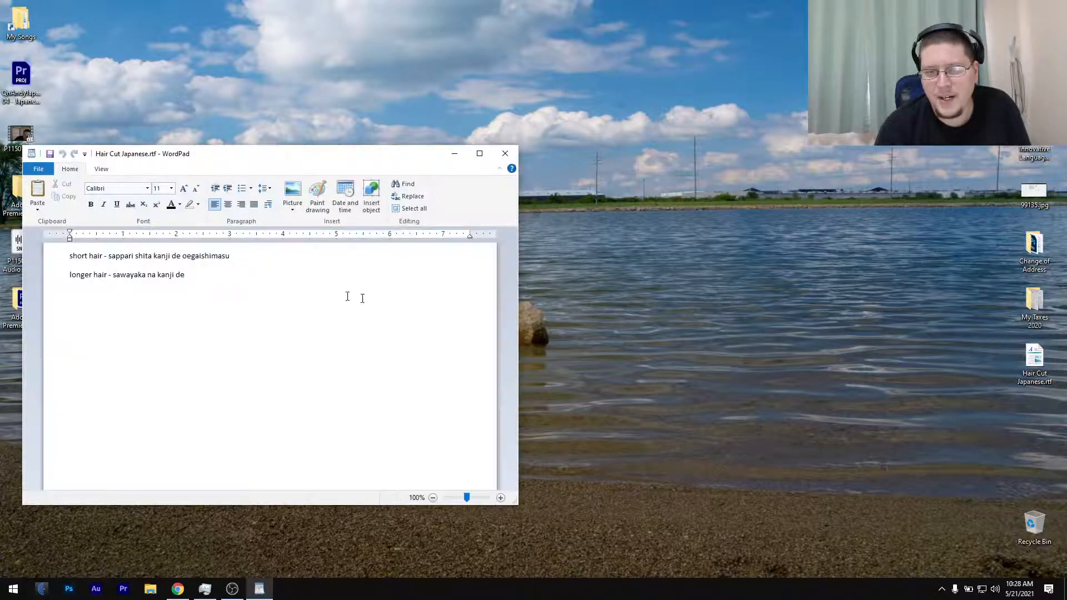
drag(186, 156, 245, 112)
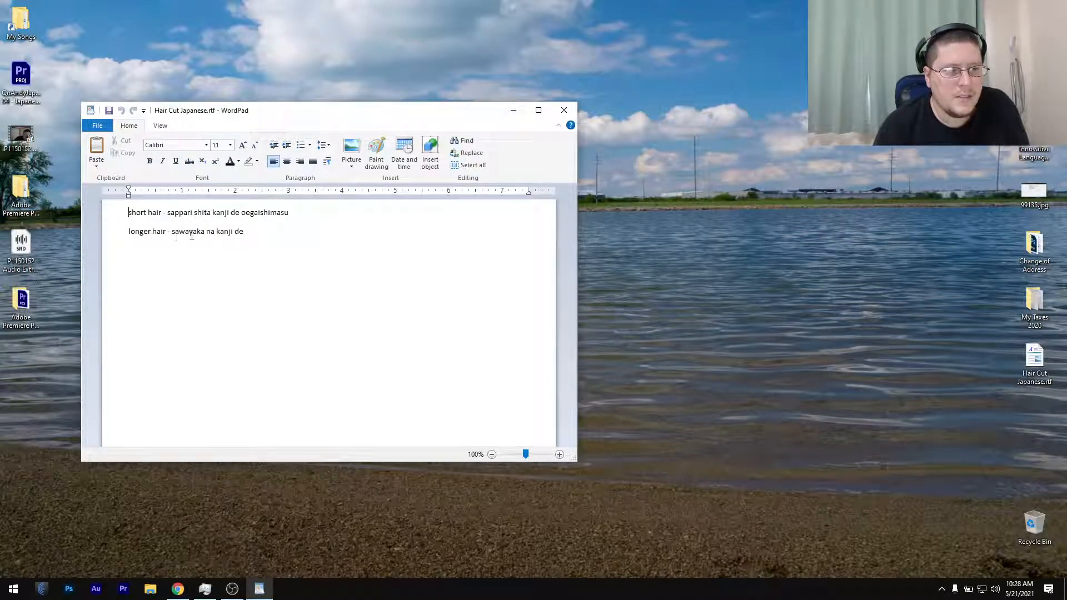
click(564, 111)
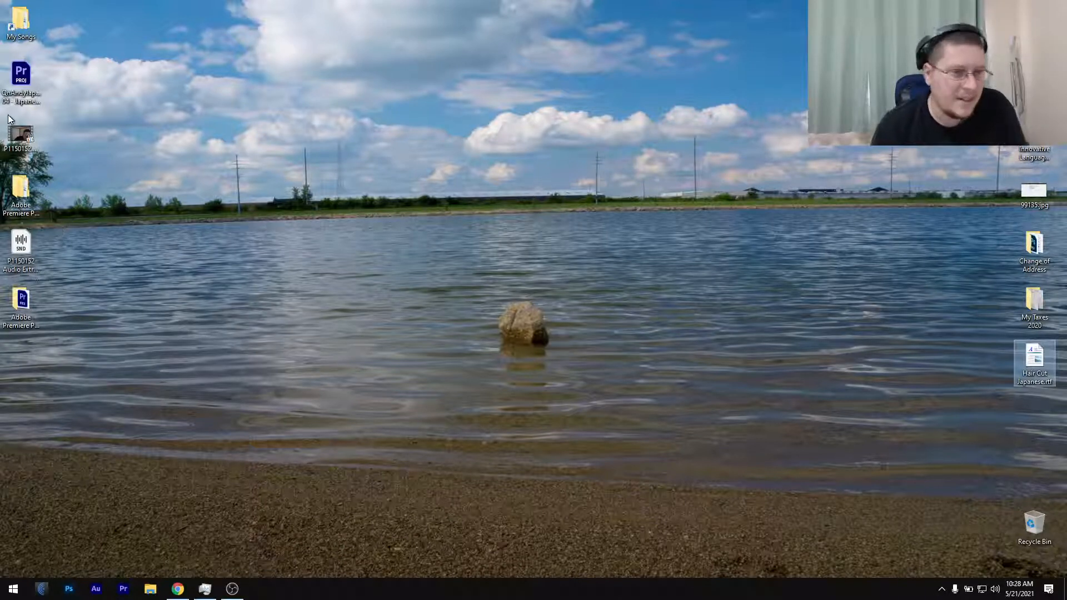
Reopen the Japanese Food I Missed project in Premiere Pro and place the playhead at 00;15;45;10 in the processed clip
double_click(21, 77)
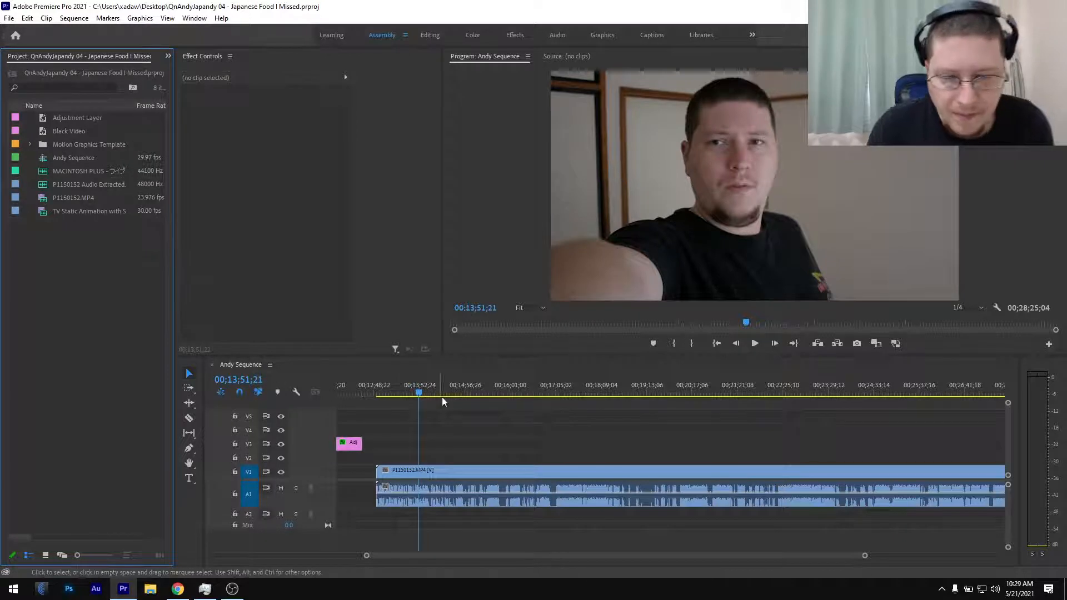
click(501, 393)
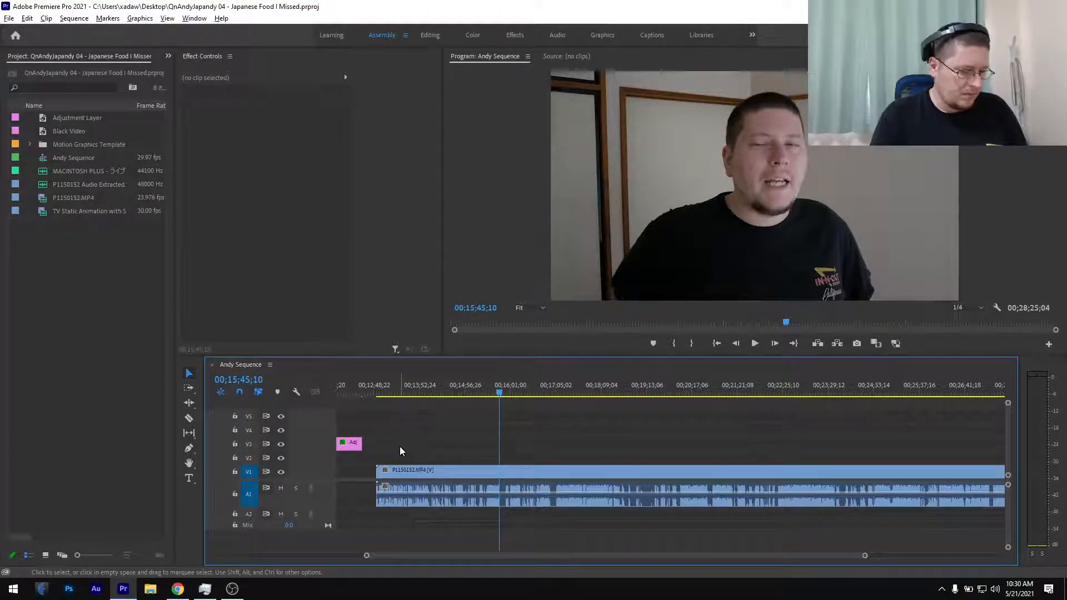
scroll(399, 446, up, 6)
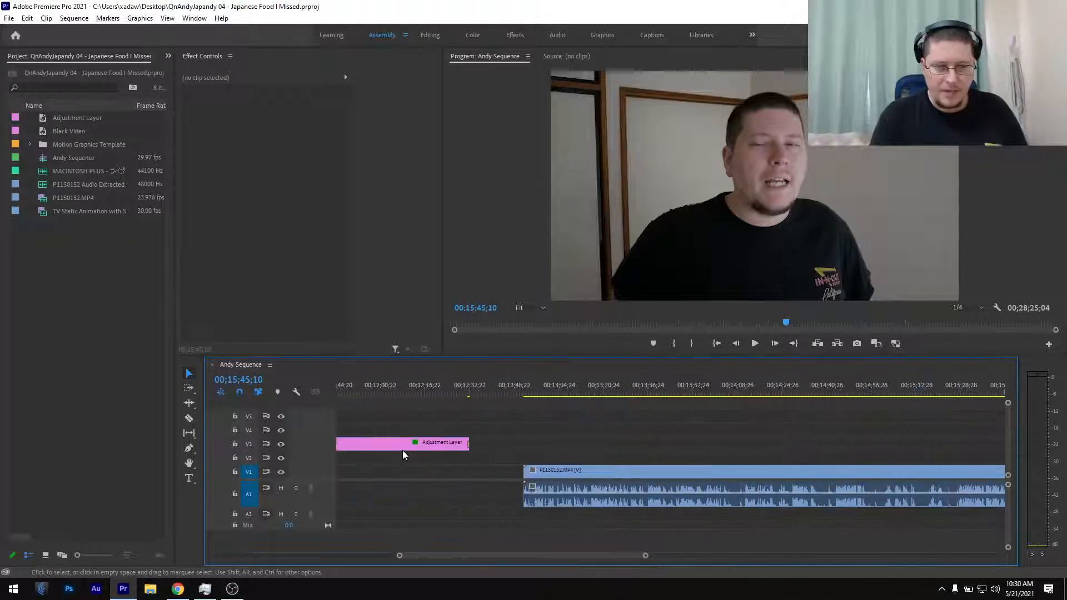
scroll(403, 450, down, 6)
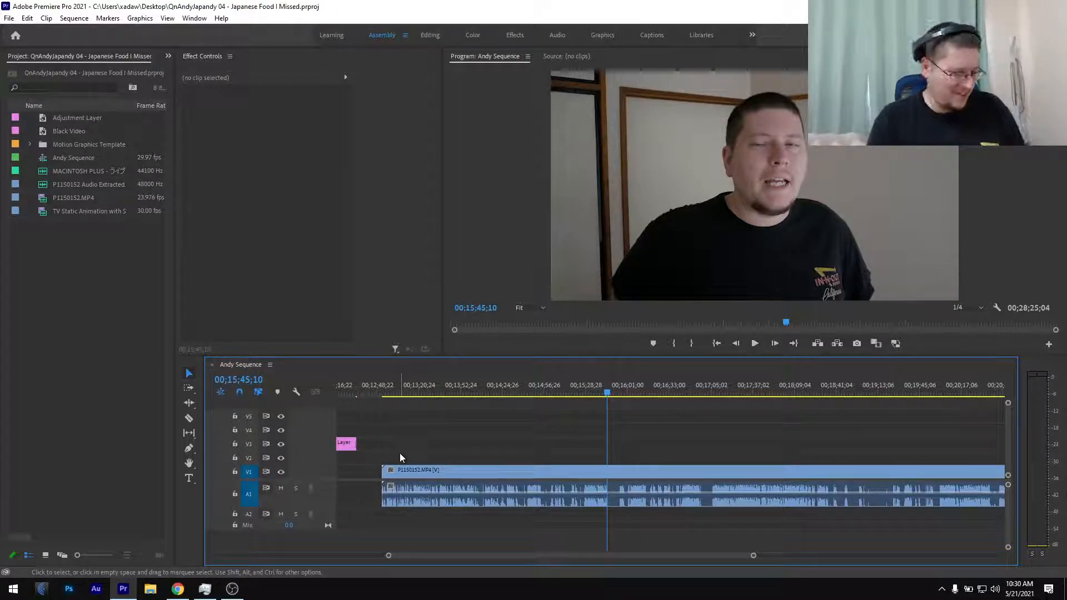
Scrub the opening of P1150152.MP4 from 00;12;53;16 to 00;14;42;25 to look for where the usable talk begins
click(385, 392)
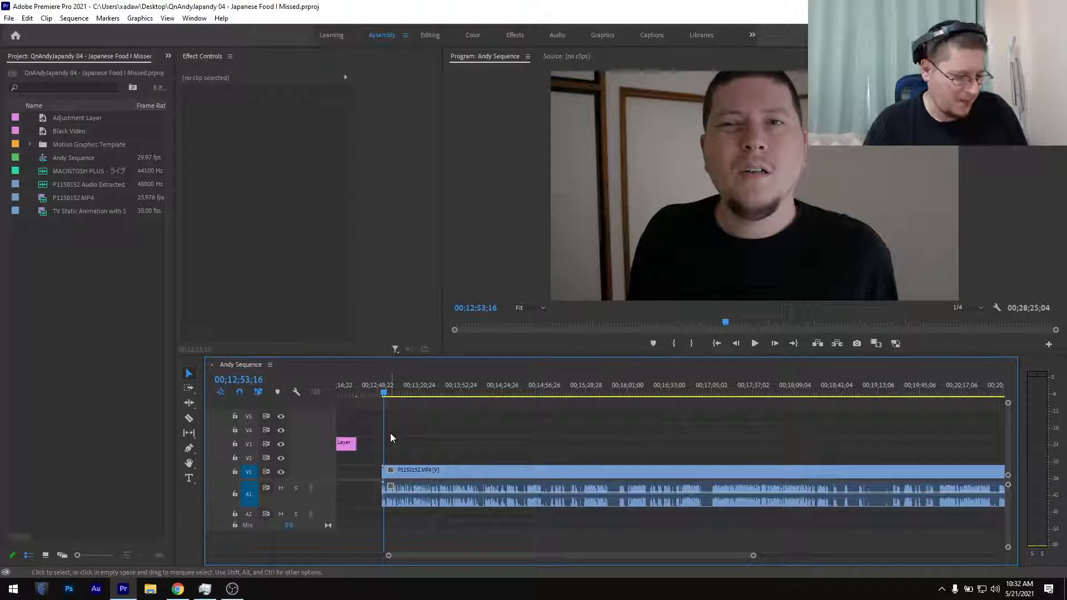
scroll(396, 436, up, 5)
scroll(396, 437, up, 3)
scroll(397, 437, up, 1)
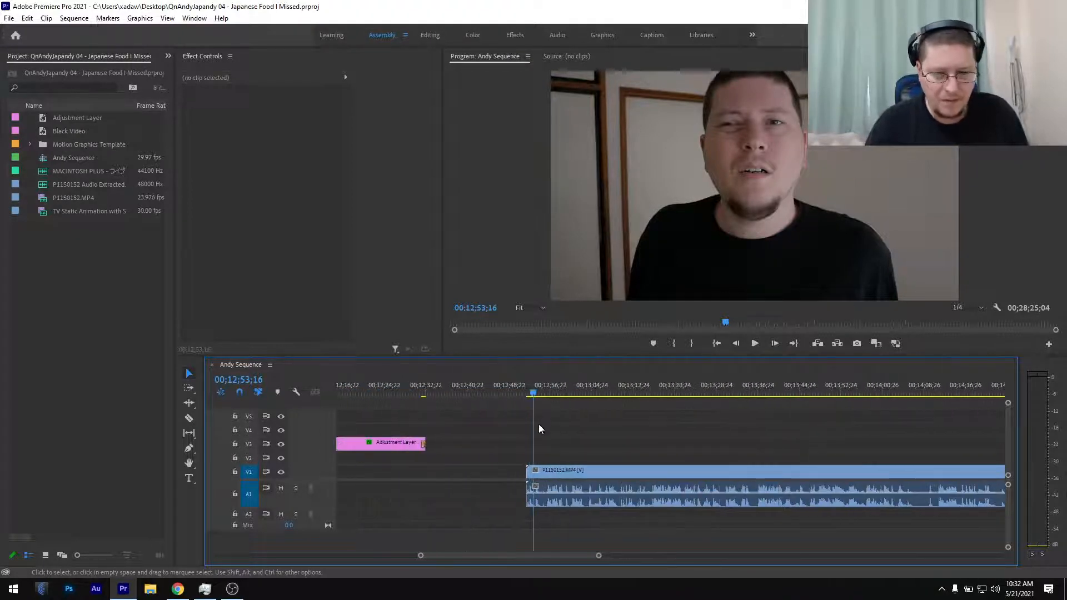
scroll(535, 429, down, 1)
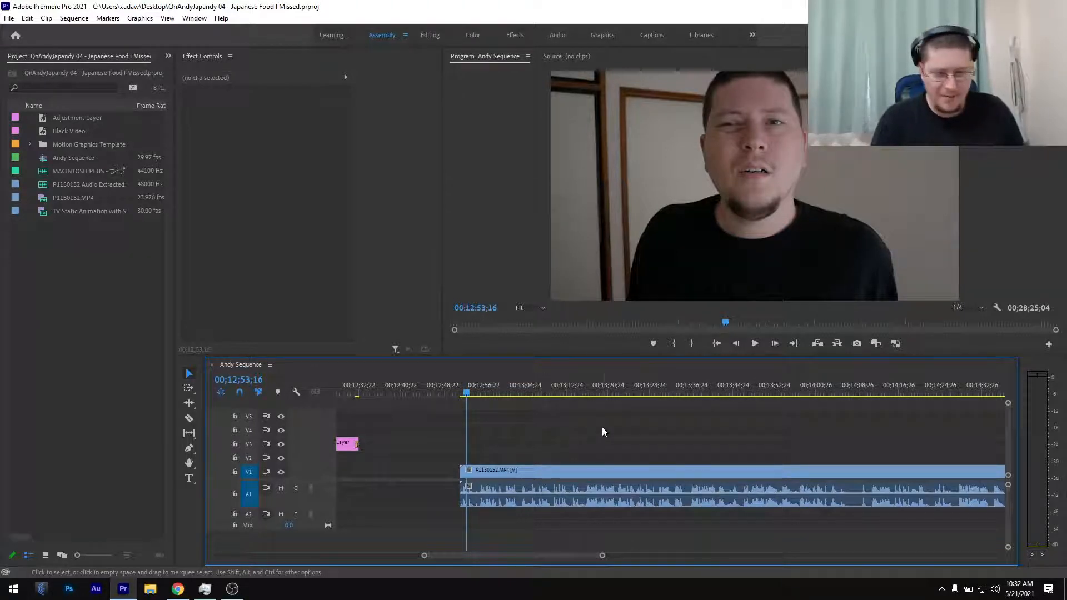
scroll(506, 438, up, 2)
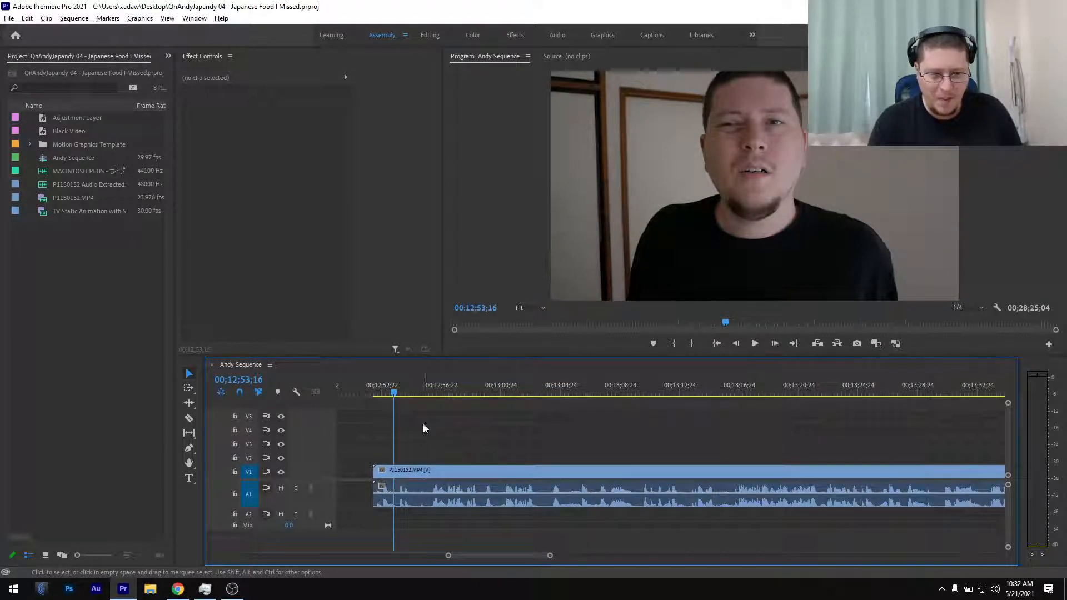
drag(393, 396, 827, 406)
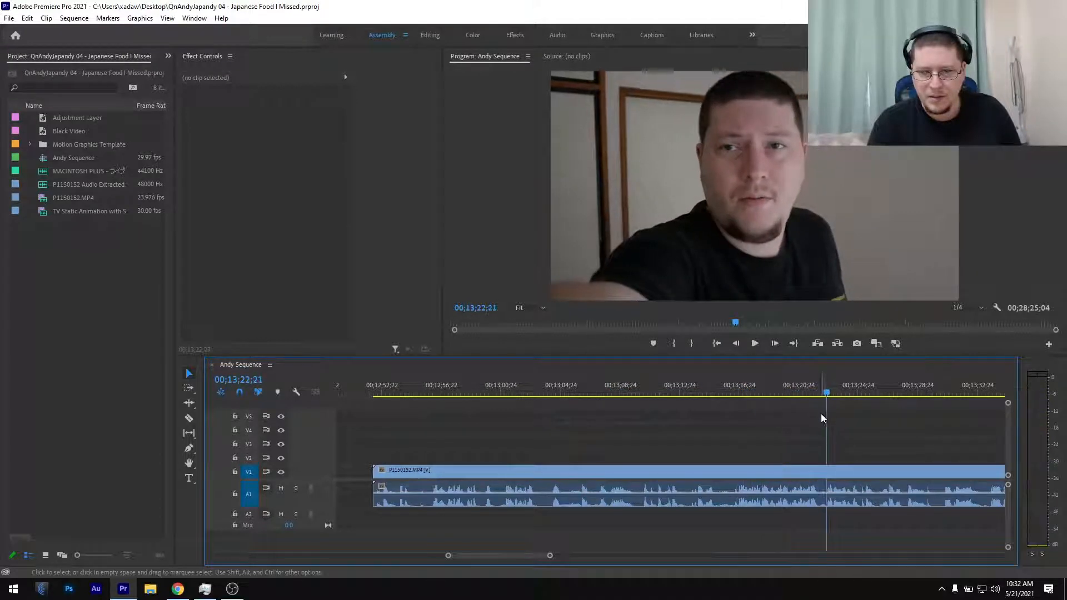
scroll(820, 415, down, 3)
drag(686, 396, 850, 400)
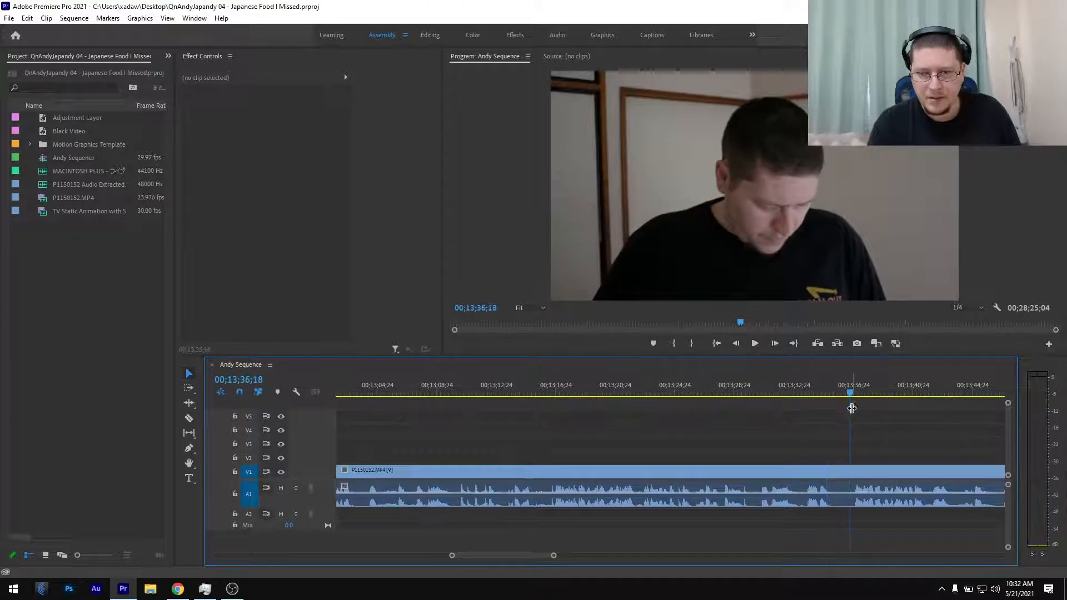
scroll(851, 414, down, 2)
scroll(852, 409, down, 5)
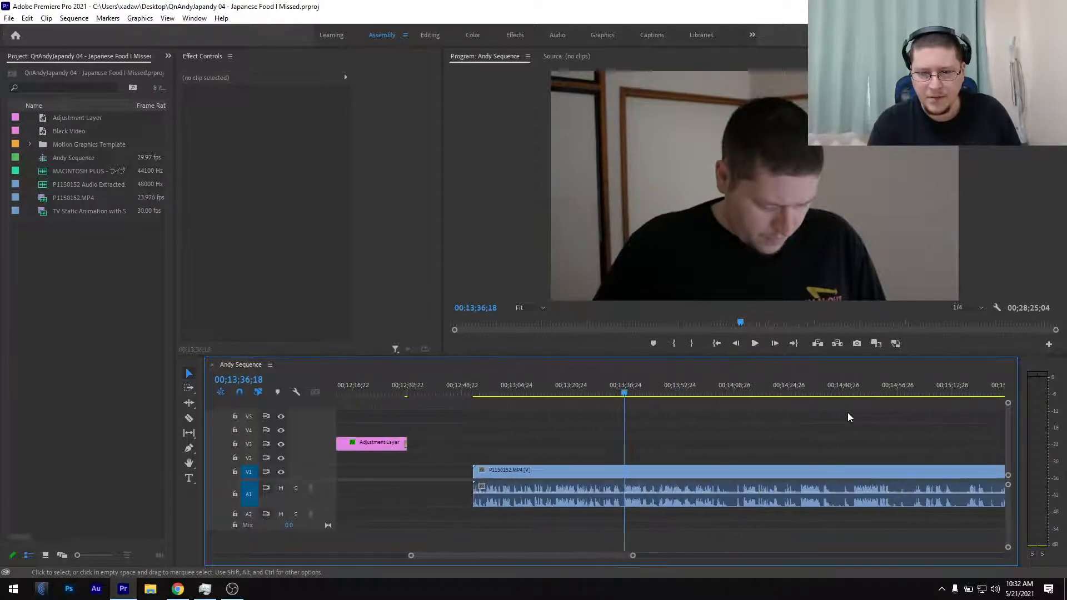
drag(542, 393, 771, 425)
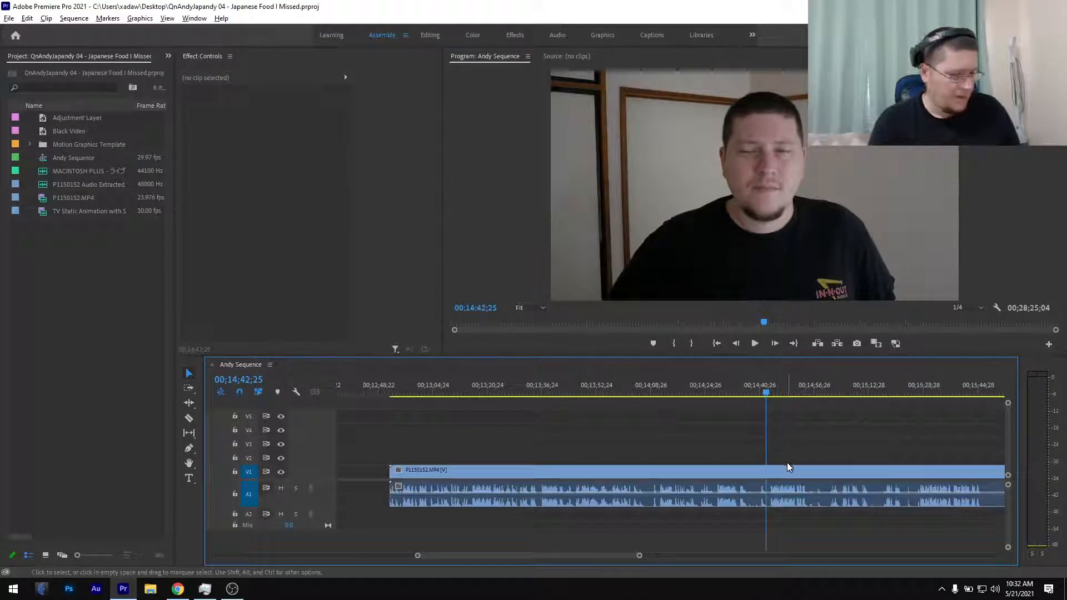
Examine the waveform and picture around the quiet gap in P1150152.MP4, and leave the playhead at 00;14;43;03
key(=)
key(=)
key(=)
key(=)
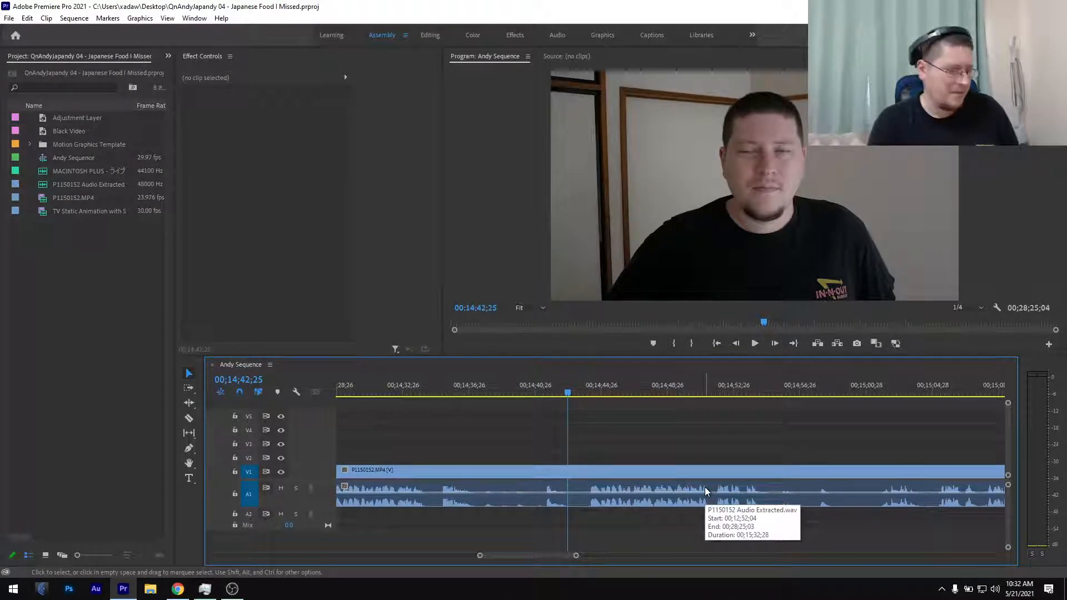
key(minus)
key(minus)
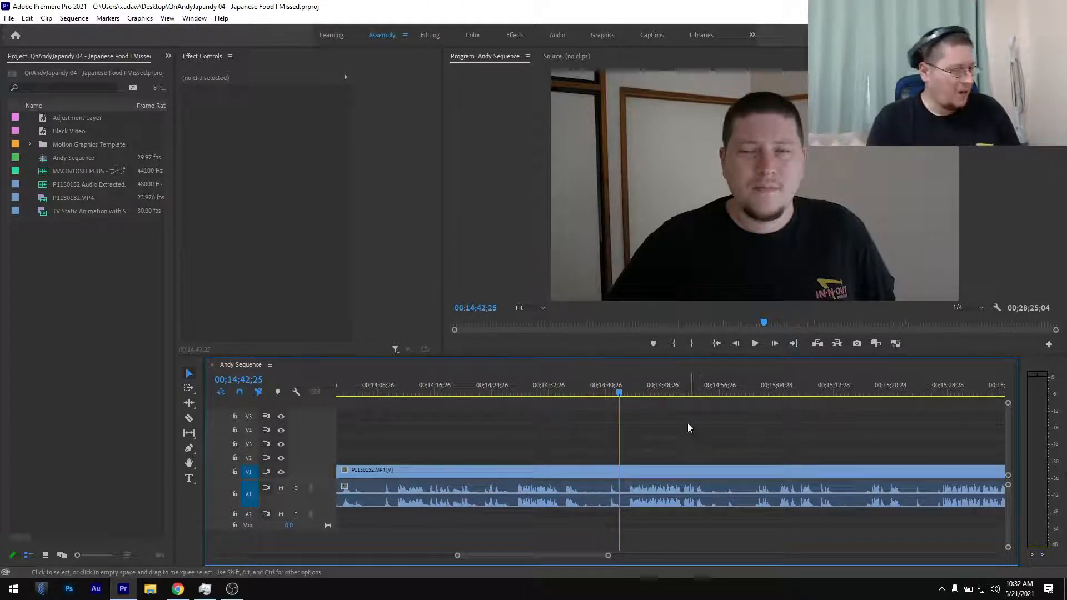
drag(618, 395, 591, 405)
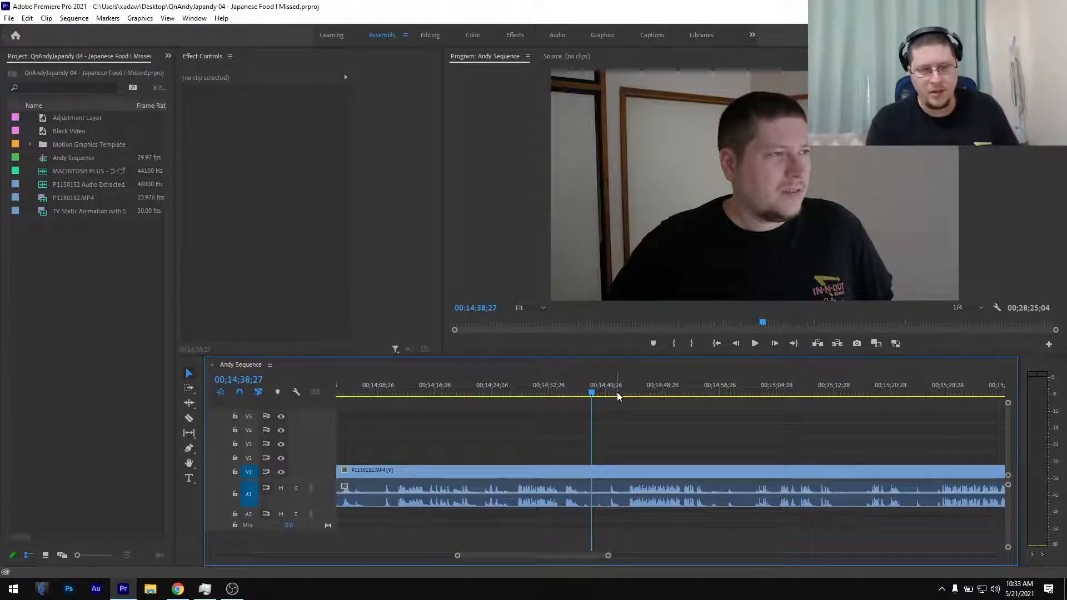
drag(612, 392, 623, 452)
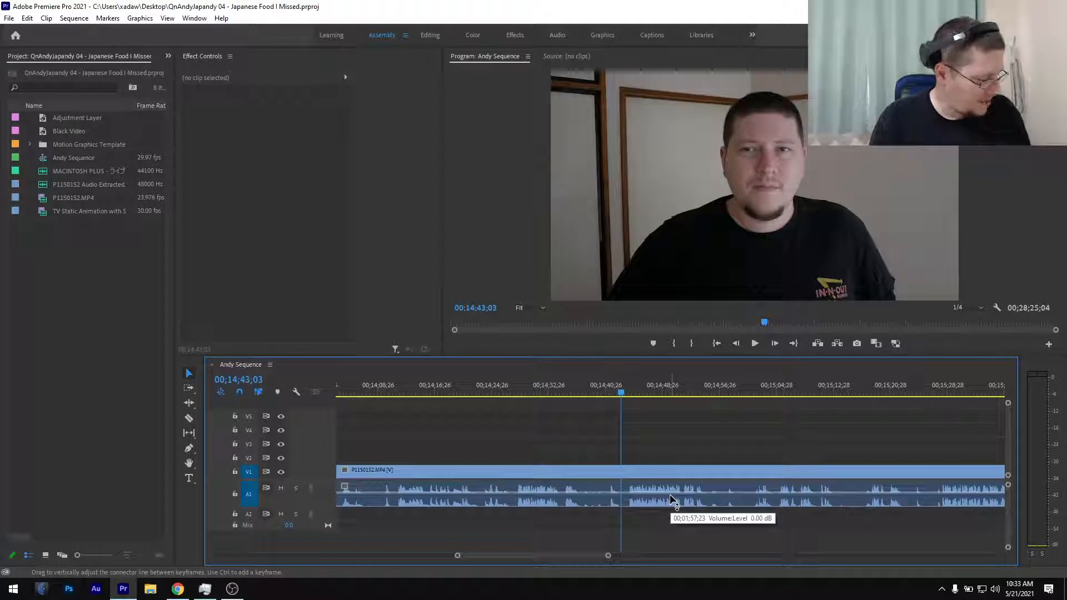
Play from 00;14;43;03 to the first words and split the video and audio eight frames before 00;14;44;14
alt+scroll(659, 487, up, 2)
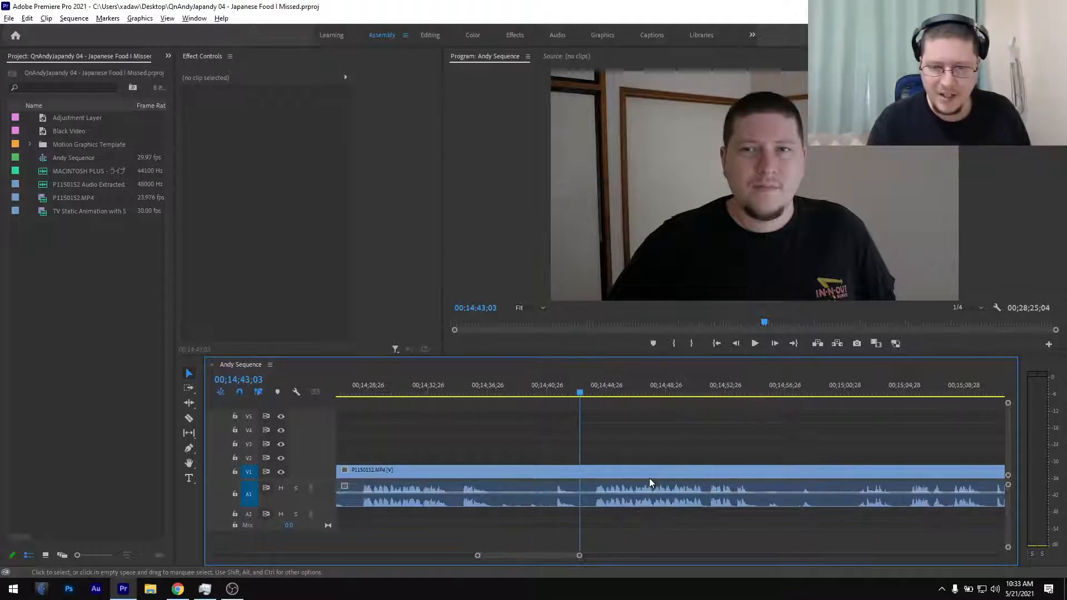
alt+scroll(649, 481, up, 2)
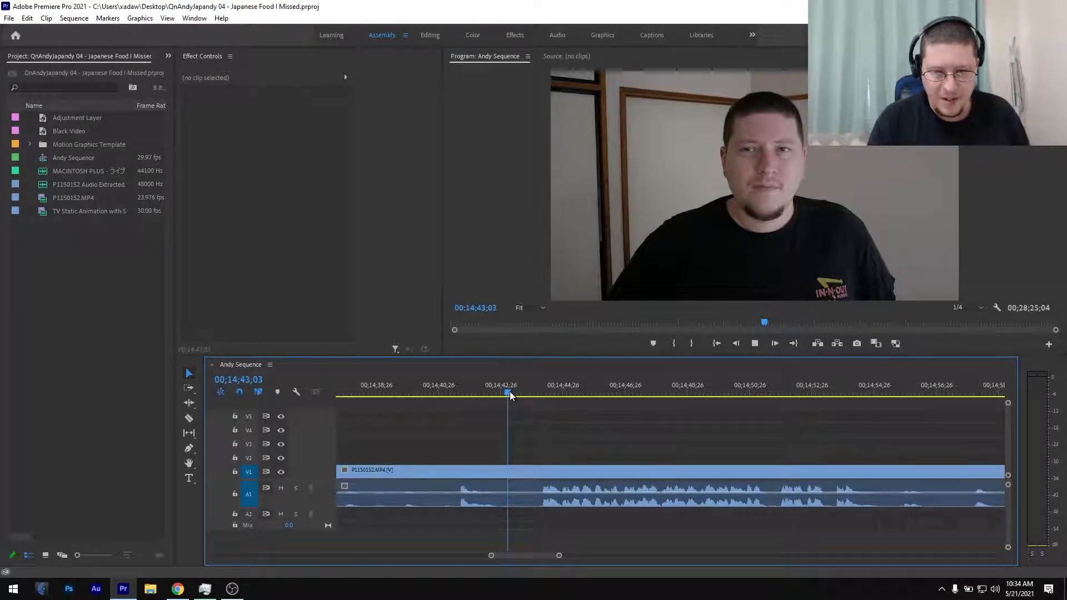
key(space)
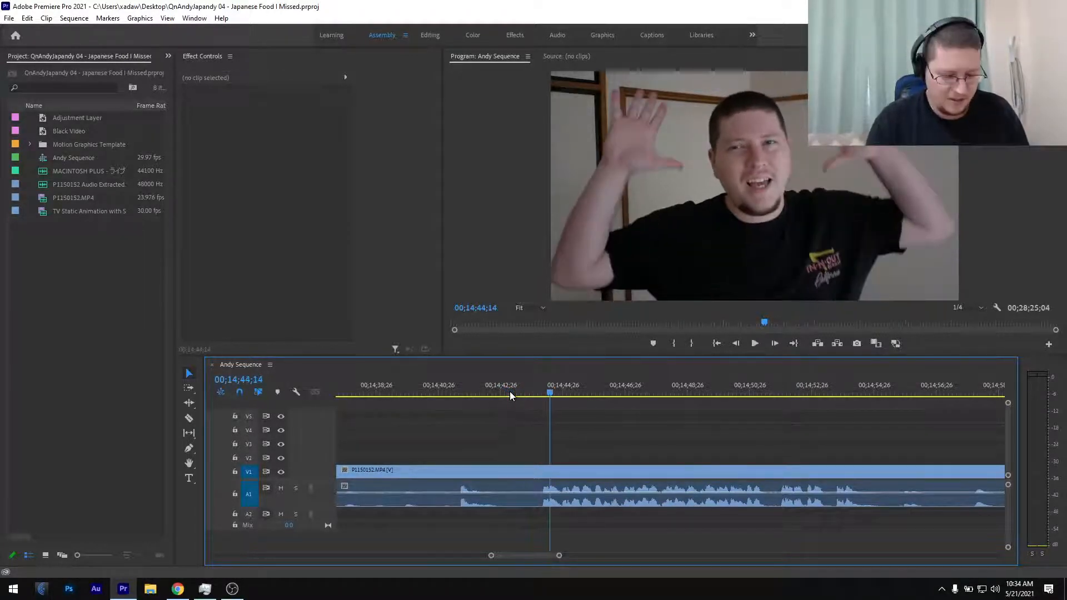
key(Left)
key(Left)
key(Left)
key(Left)
key(Left)
key(Left)
key(Left)
key(Left)
key(ctrl+k)
Step the playhead back to 00;14;43;29 and ripple trim the unused opening of P1150152.MP4 up to that frame
key(Left)
key(Left)
key(Left)
key(Left)
key(Left)
key(Left)
key(Left)
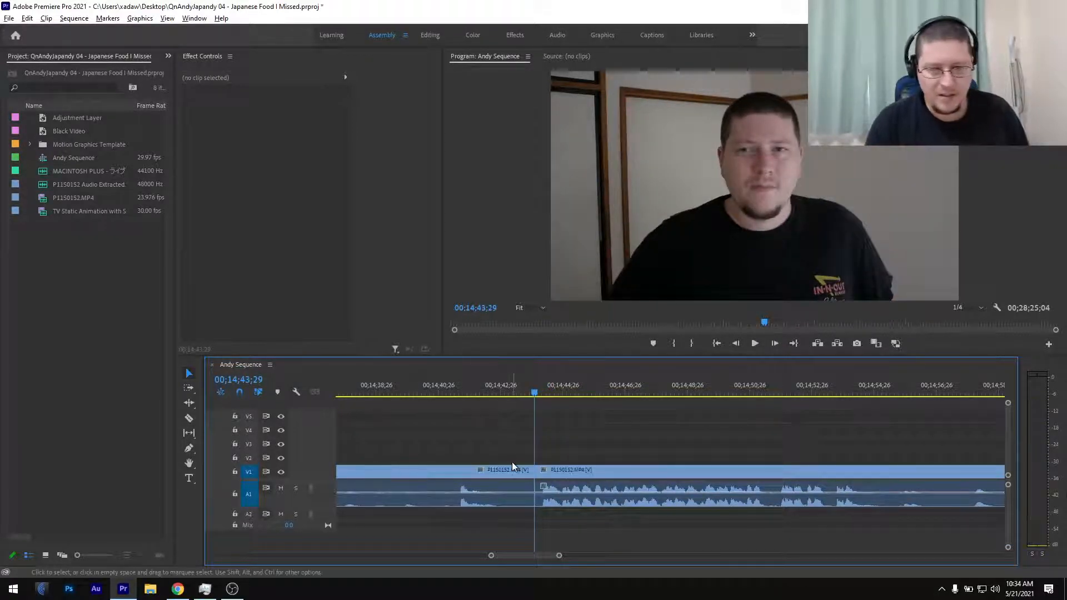
scroll(512, 462, down, 8)
scroll(513, 466, up, 1)
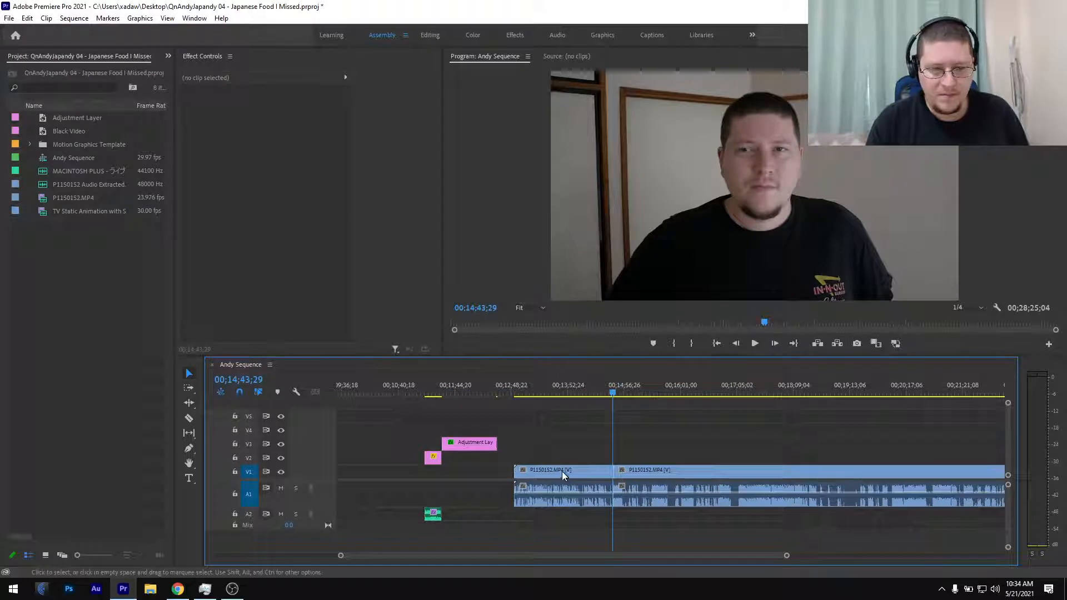
click(562, 469)
key(q)
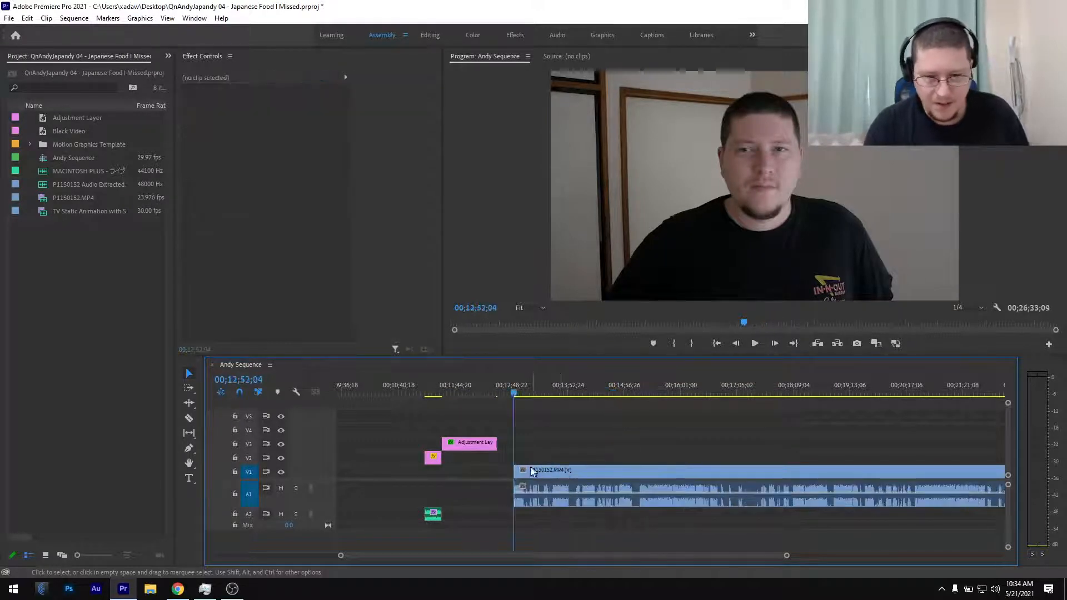
Move the V3 Adjustment Layer to V2 above the end of P1150152.MP4, and the nearby Black Video to V1 directly after that clip
scroll(521, 465, down, 4)
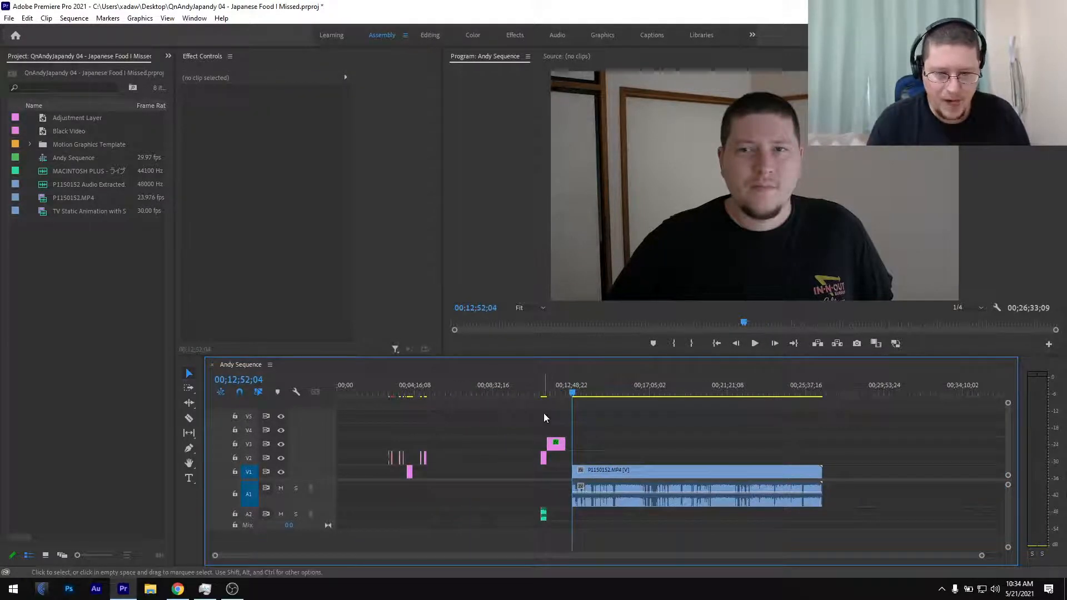
scroll(543, 411, up, 6)
drag(526, 391, 632, 395)
scroll(638, 446, down, 4)
scroll(638, 450, down, 2)
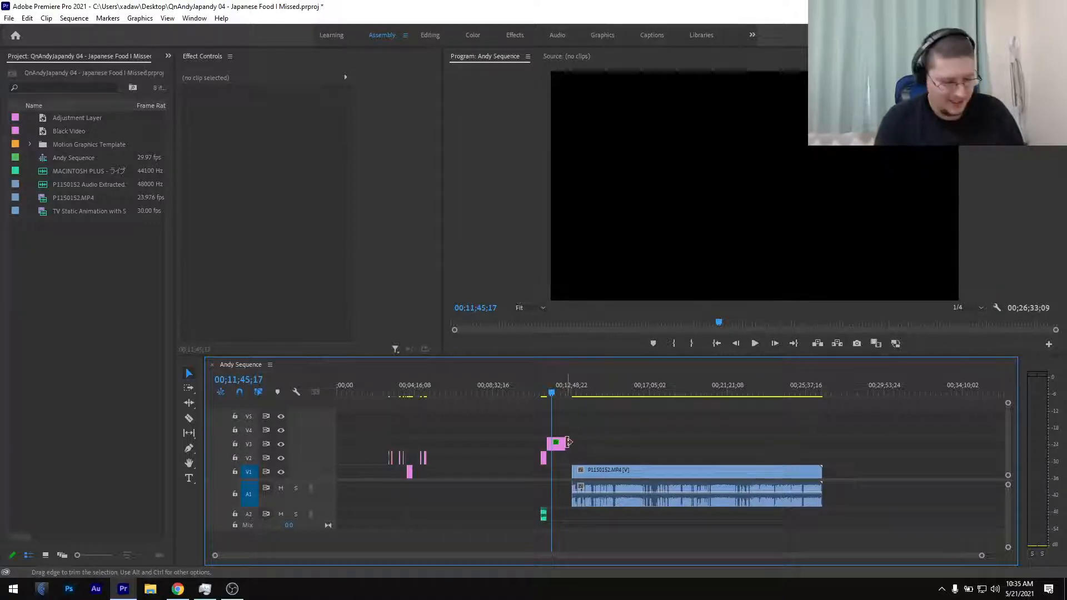
scroll(568, 443, up, 3)
scroll(568, 443, down, 3)
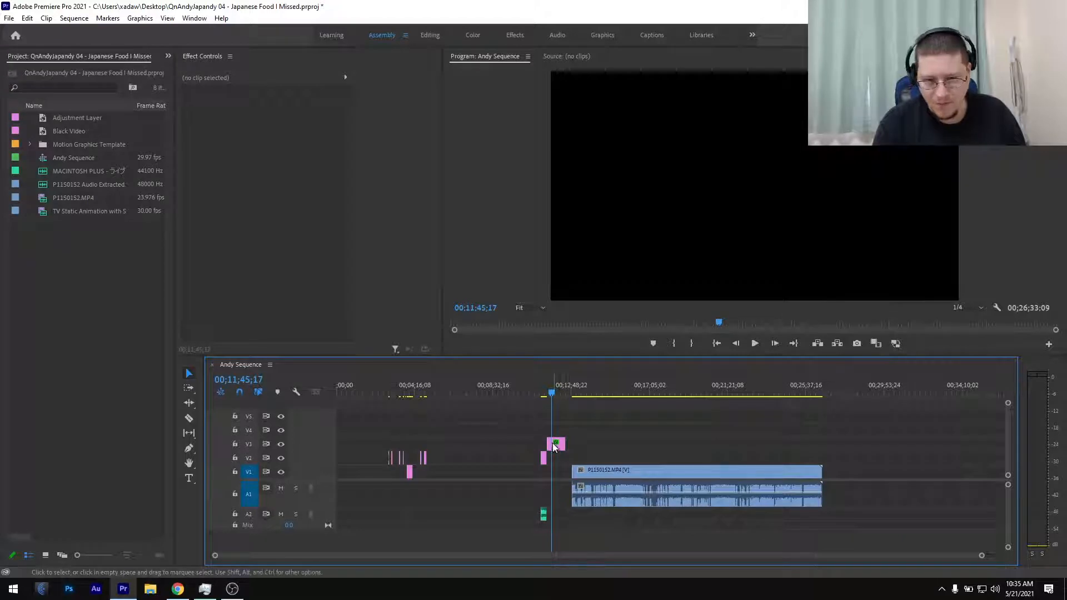
drag(558, 442, 833, 459)
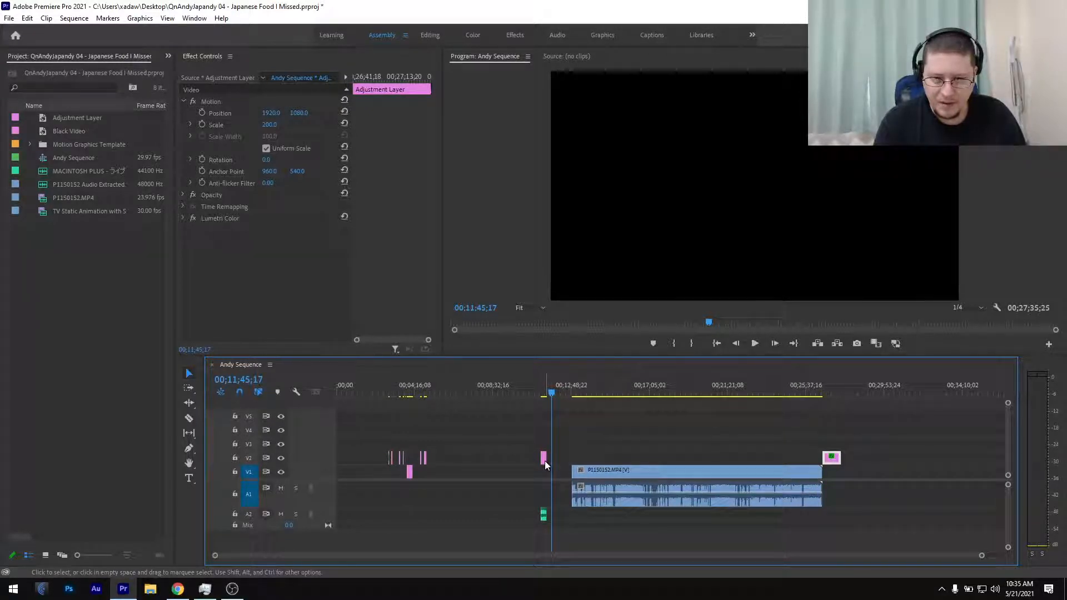
drag(544, 461, 543, 466)
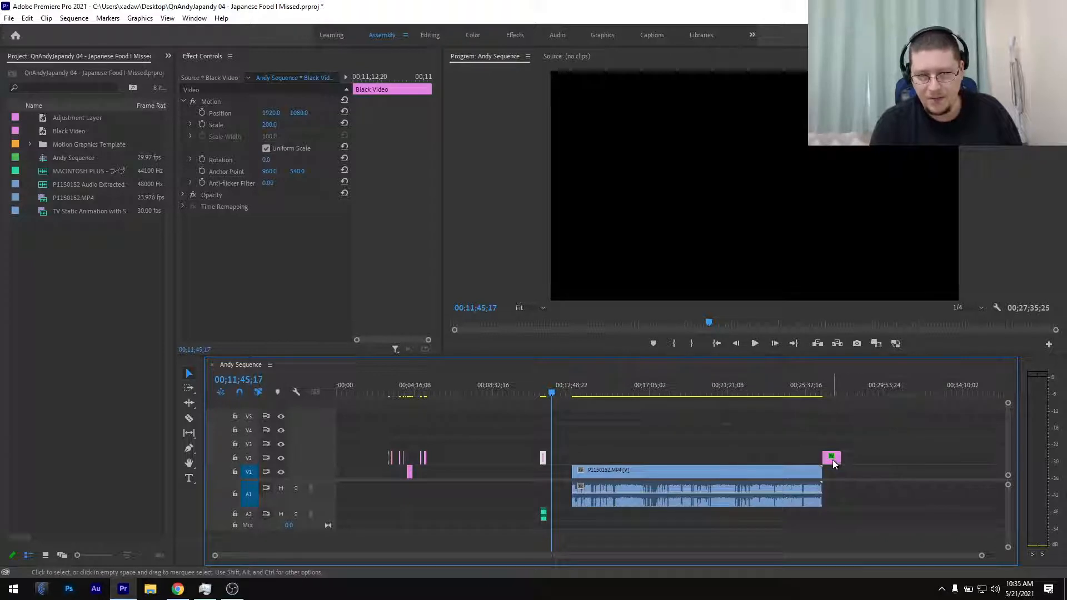
drag(833, 458, 798, 461)
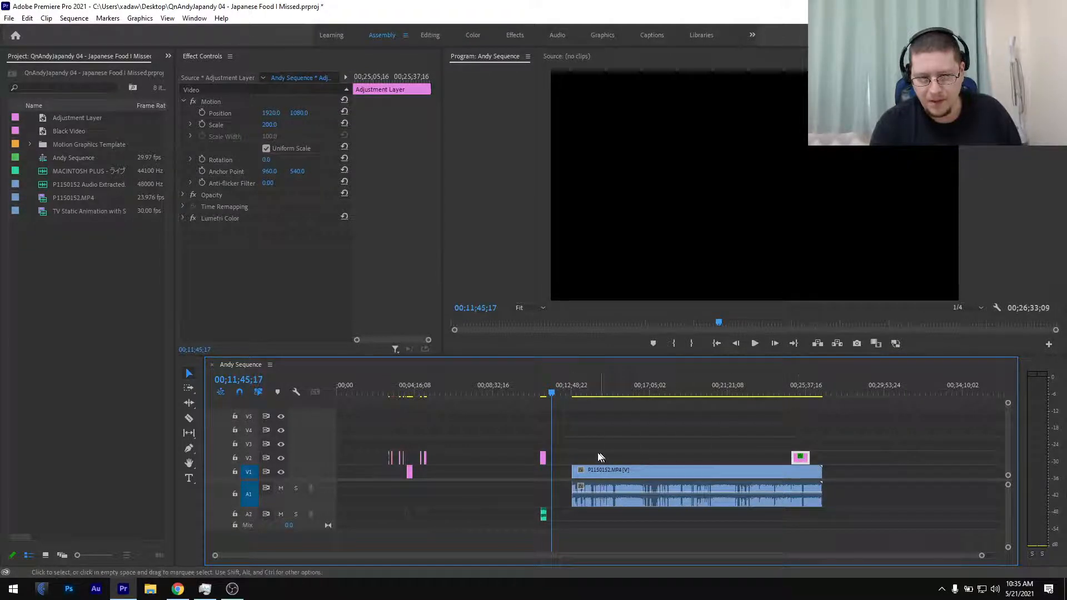
drag(545, 463, 833, 476)
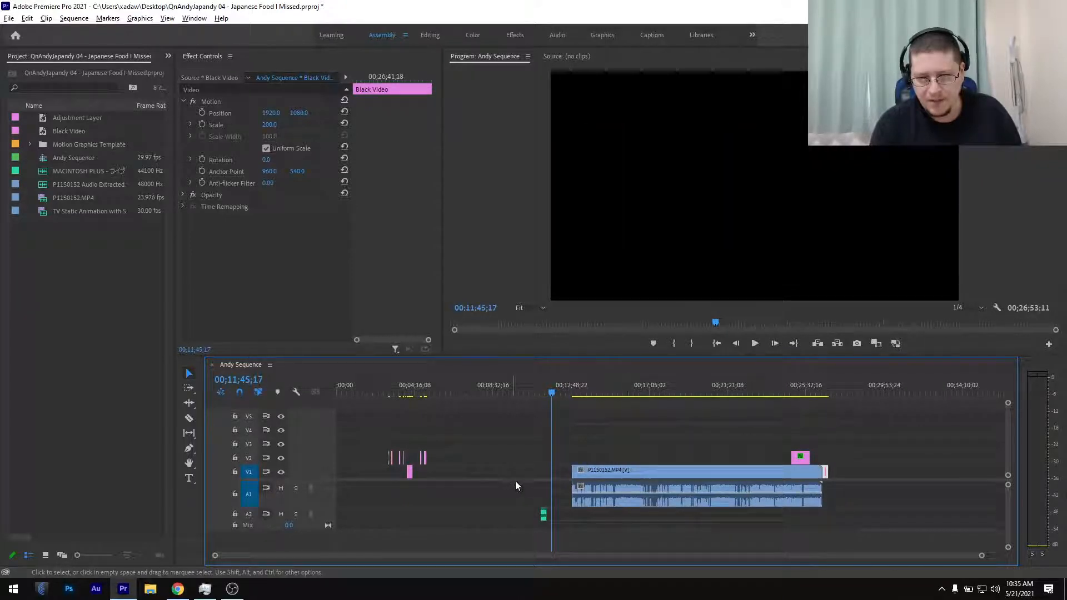
Ripple delete the MACINTOSH PLUS music clip on track A2 ahead of the main footage
key(=)
click(612, 519)
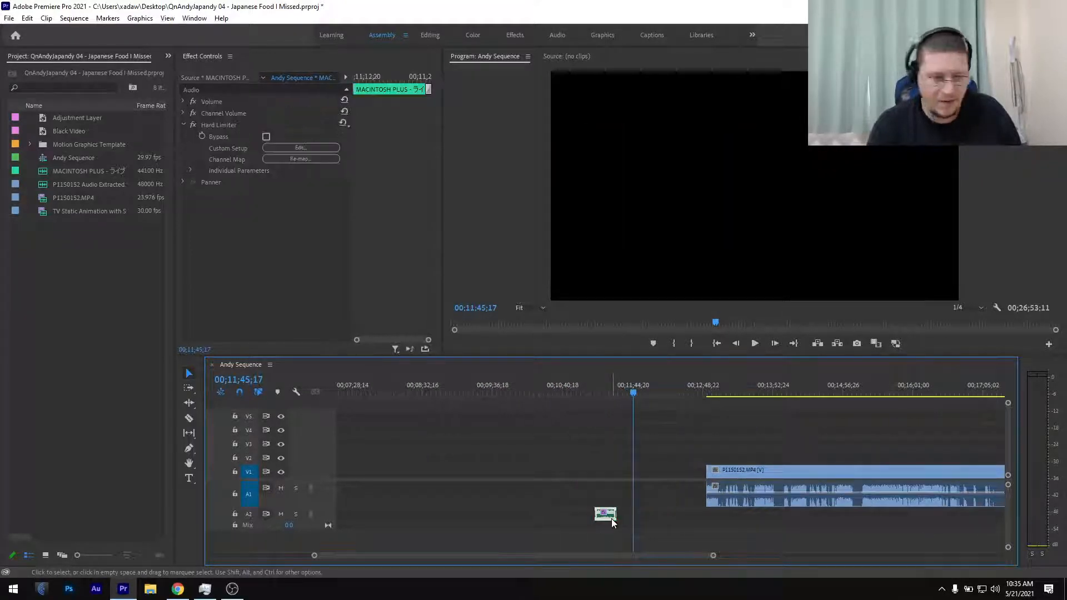
key(shift+Delete)
key(-)
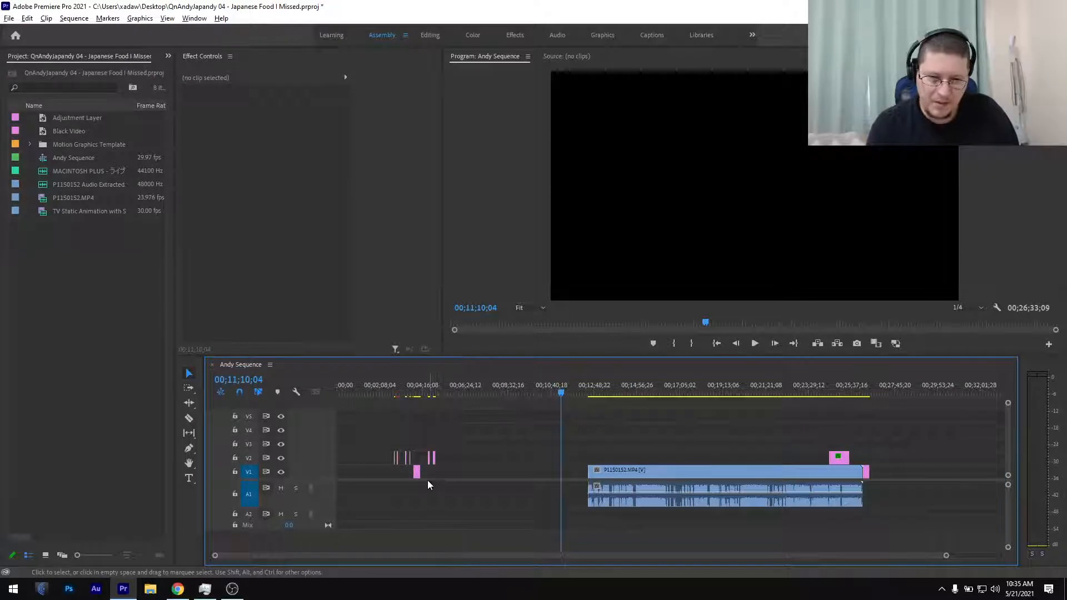
Check the Question 6 title at 00;04;55;15 and move the last two V2 title clips to just before P1150152.MP4
scroll(426, 482, up, 5)
scroll(423, 486, up, 3)
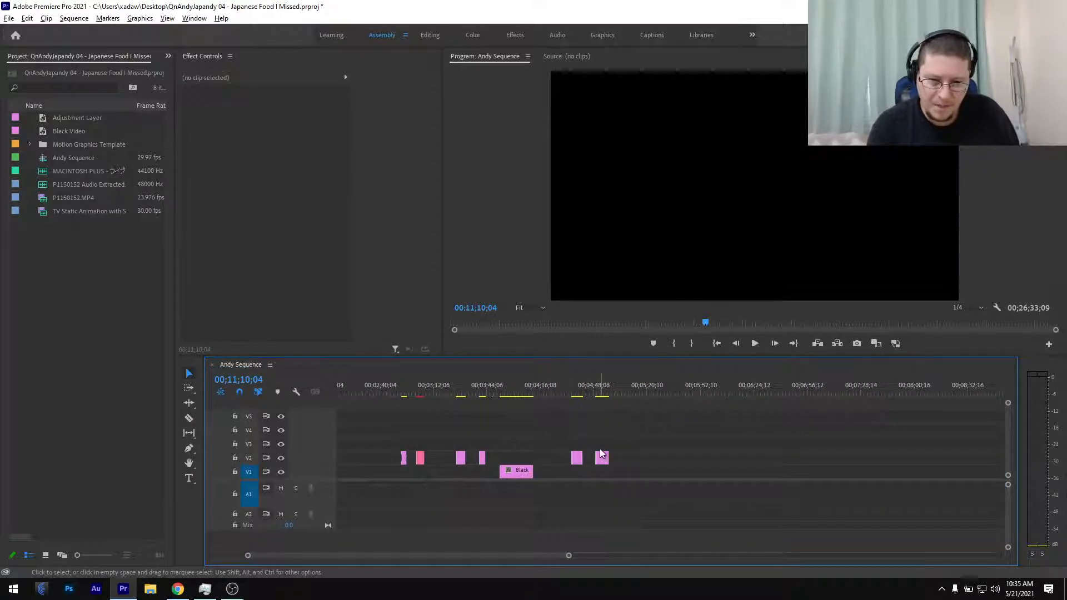
scroll(599, 448, up, 4)
drag(489, 393, 624, 394)
scroll(559, 431, down, 5)
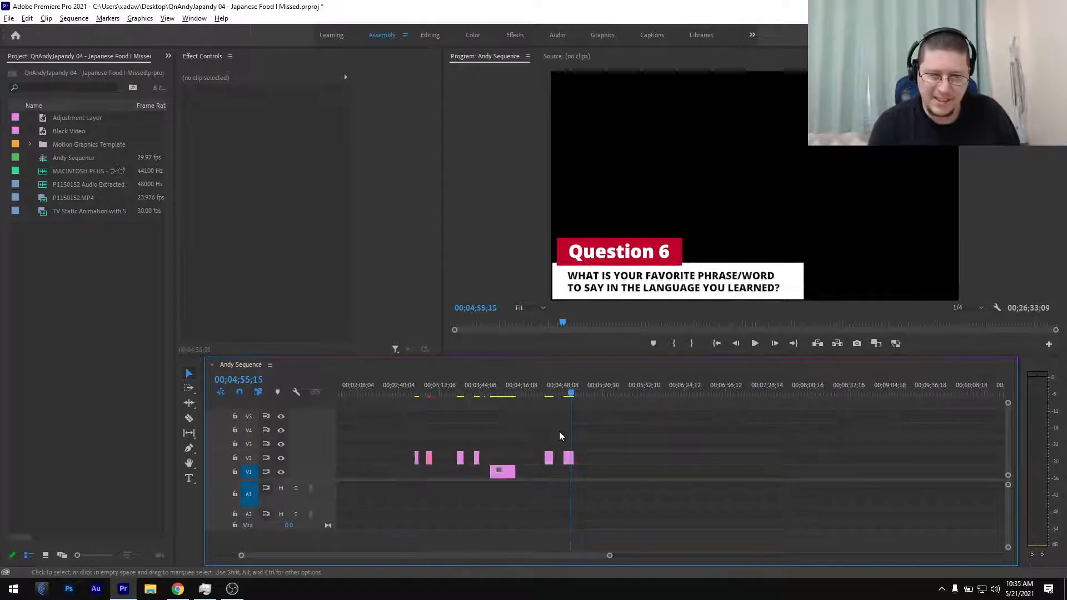
scroll(558, 434, down, 3)
drag(439, 429, 583, 463)
scroll(479, 462, down, 4)
scroll(409, 443, up, 3)
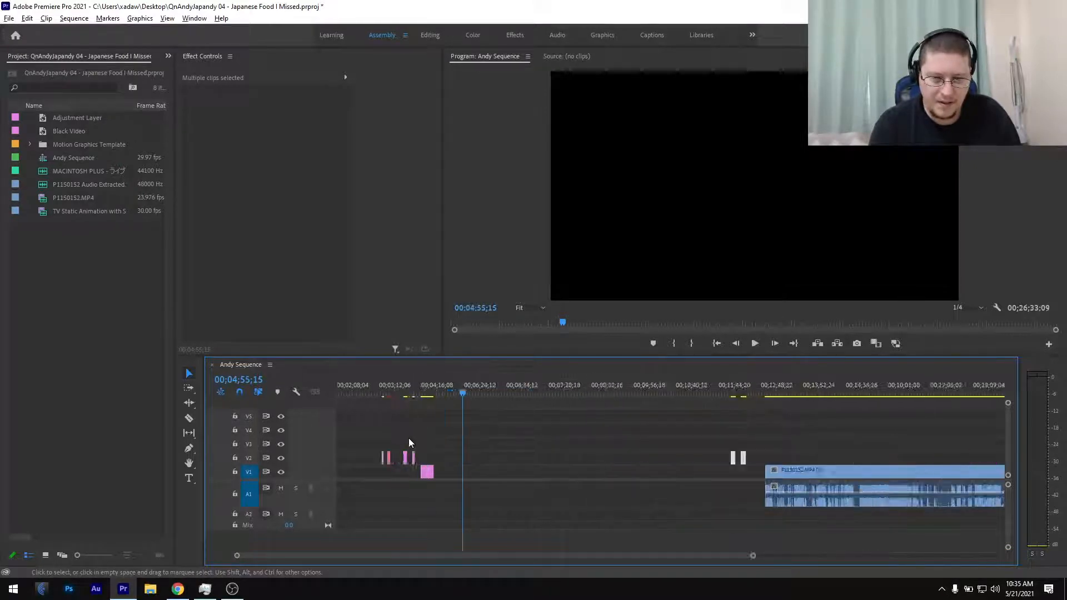
Examine the leftover V2 graphics, the Black Video near 00;04;00;08 and the Black Video after P1150152.MP4
scroll(408, 441, up, 5)
scroll(522, 456, up, 2)
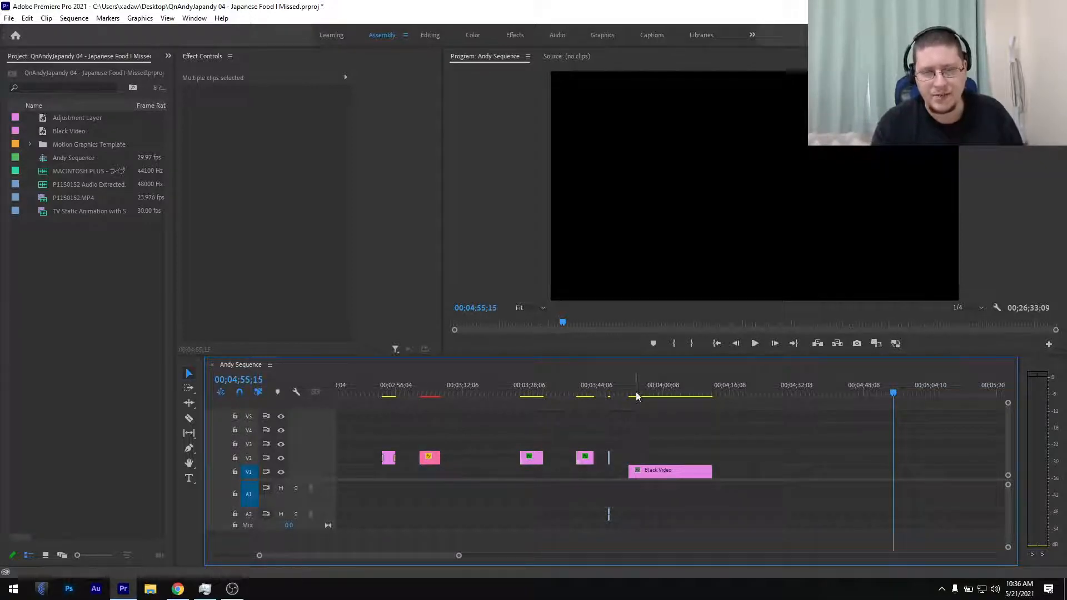
scroll(644, 409, down, 6)
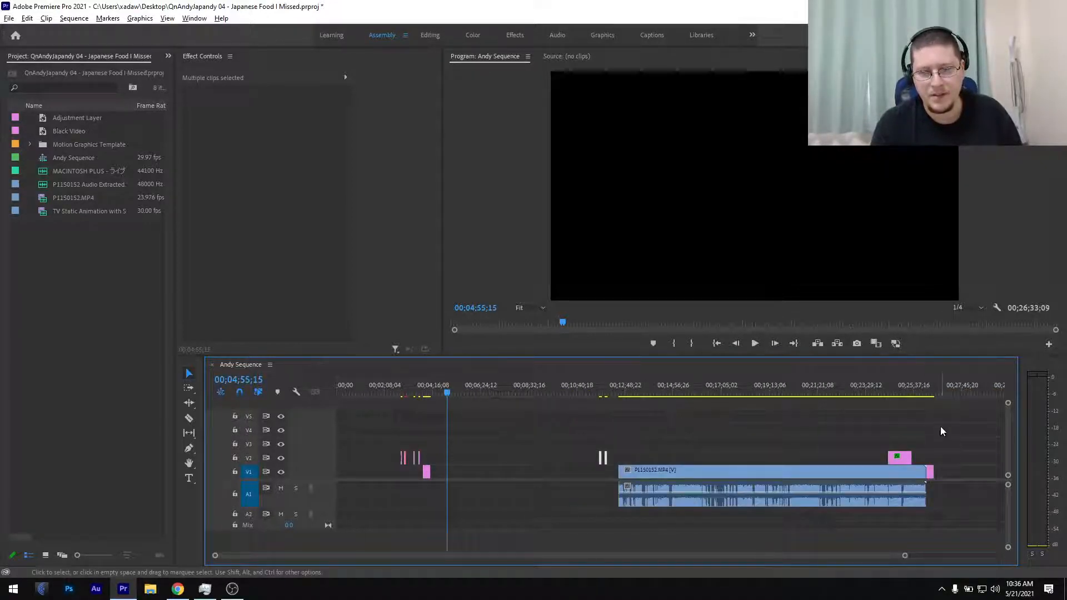
scroll(942, 432, up, 6)
click(789, 471)
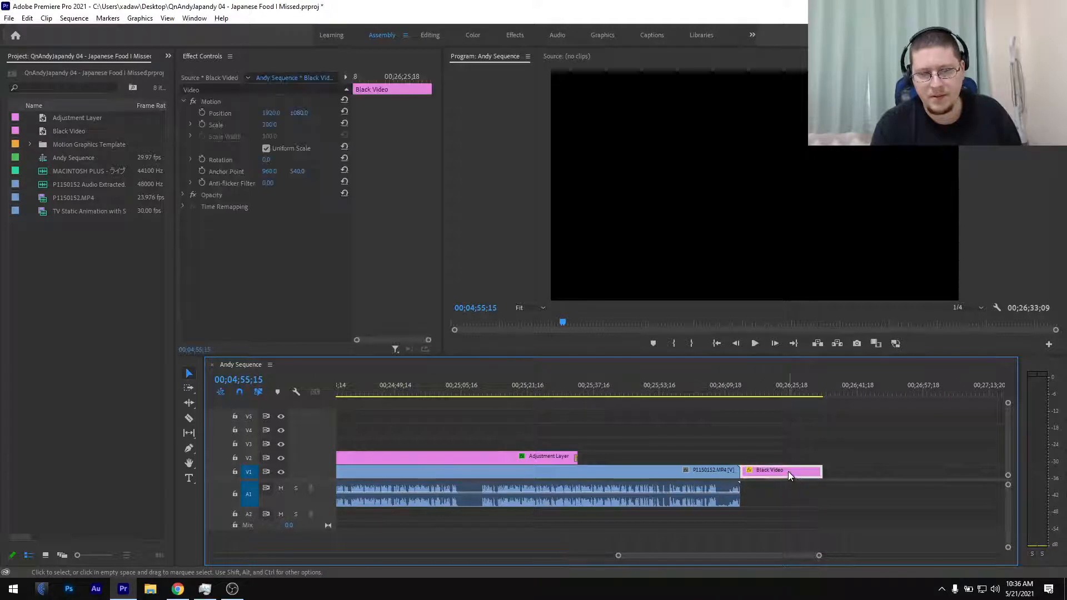
scroll(788, 471, down, 5)
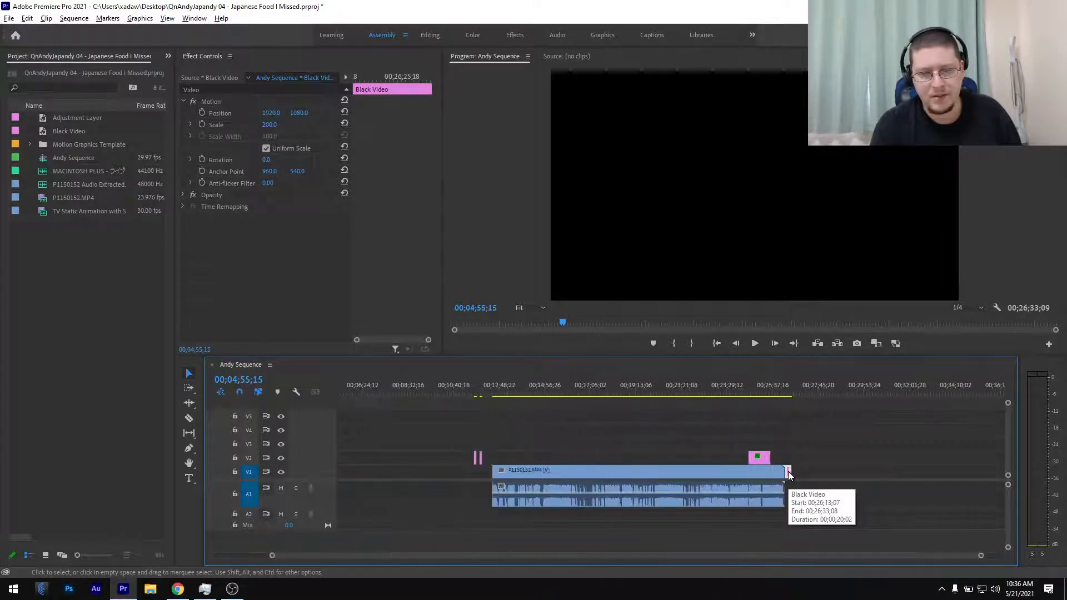
scroll(789, 475, up, 3)
scroll(416, 447, up, 6)
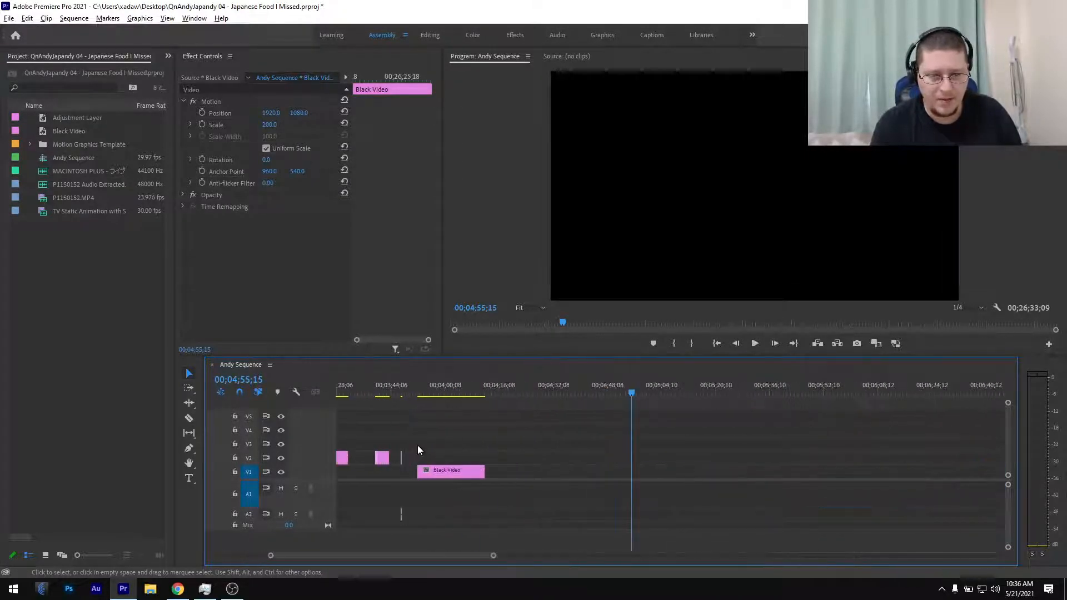
Ripple delete the Black Video clip on V1 near 00;04;00;08
scroll(418, 445, up, 3)
click(609, 467)
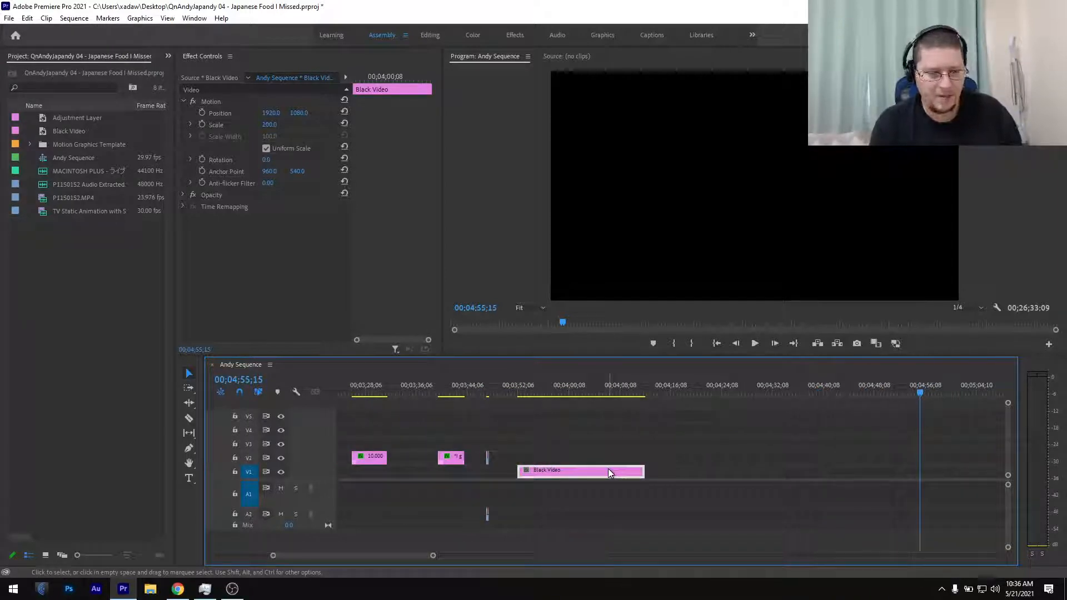
key(shift+Delete)
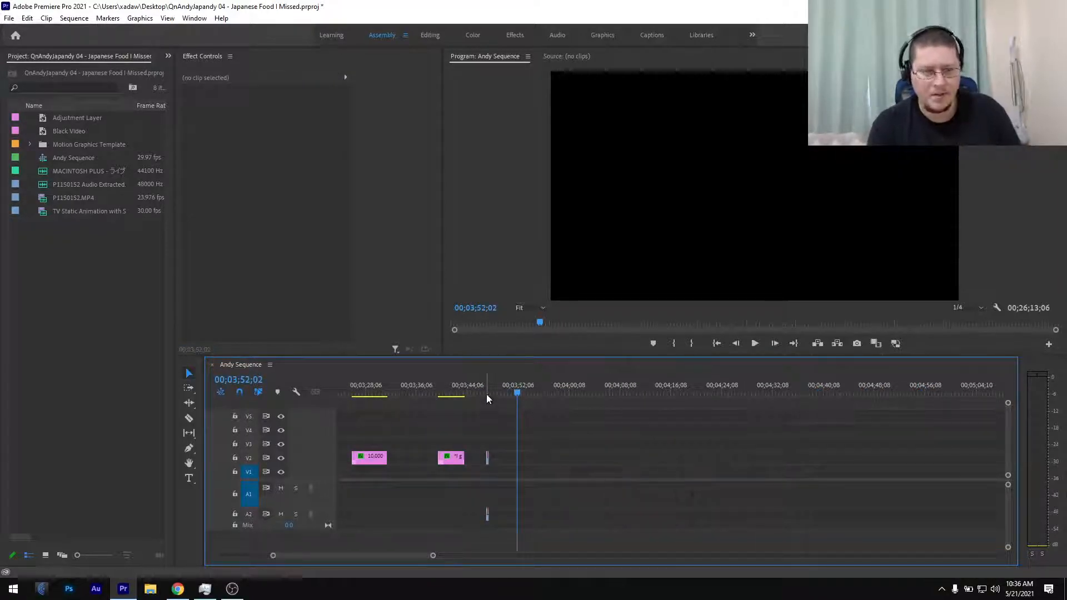
Check the leftover V2 graphics between about 00;02;53 and 00;03;48 by scrubbing and briefly playing them
drag(456, 383, 490, 404)
scroll(457, 401, up, 3)
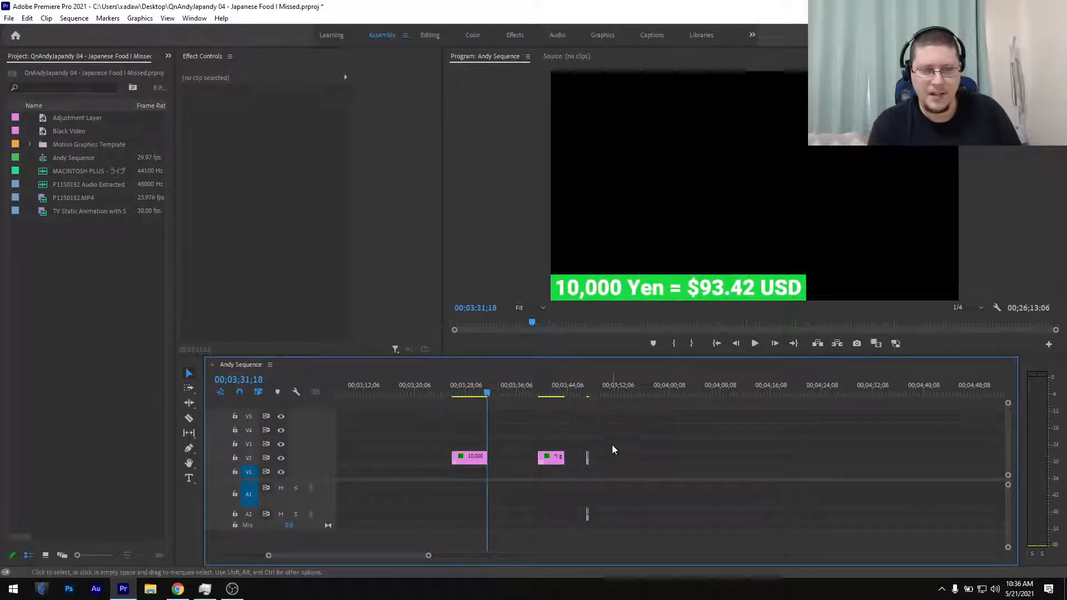
drag(573, 391, 596, 401)
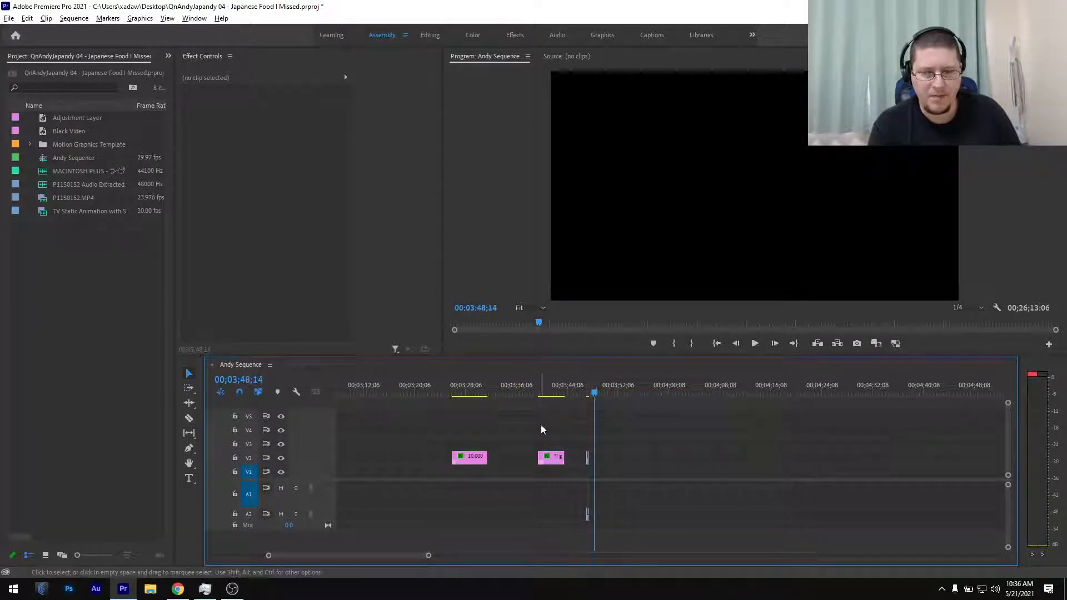
alt+scroll(542, 426, down, 2)
scroll(543, 426, up, 3)
mouse_move(530, 392)
mouse_down()
mouse_move(515, 393)
mouse_move(537, 397)
mouse_move(500, 415)
mouse_up()
drag(502, 414, 500, 418)
key(space)
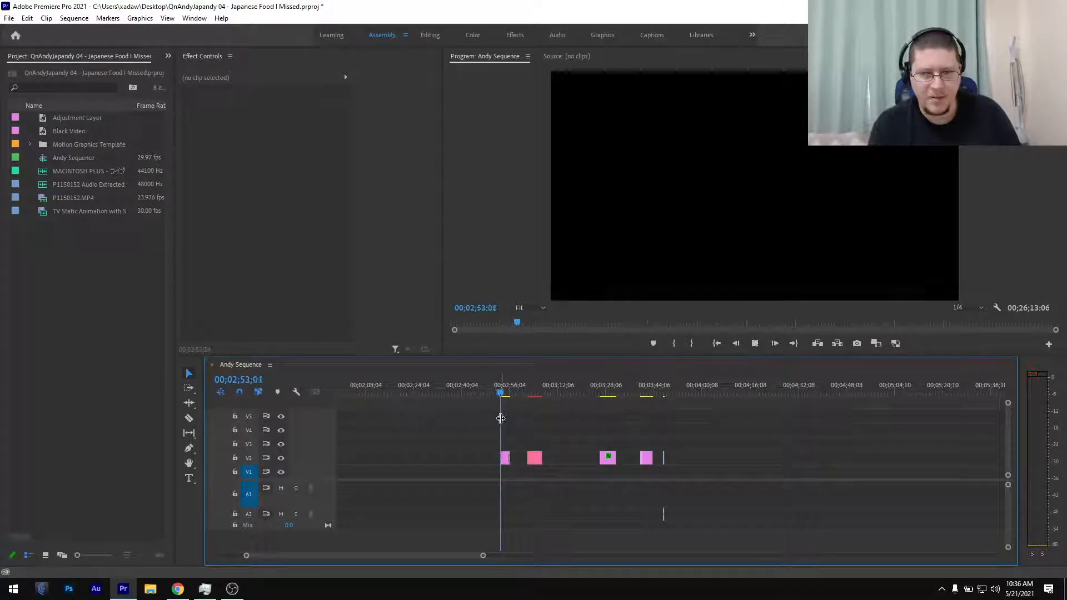
key(space)
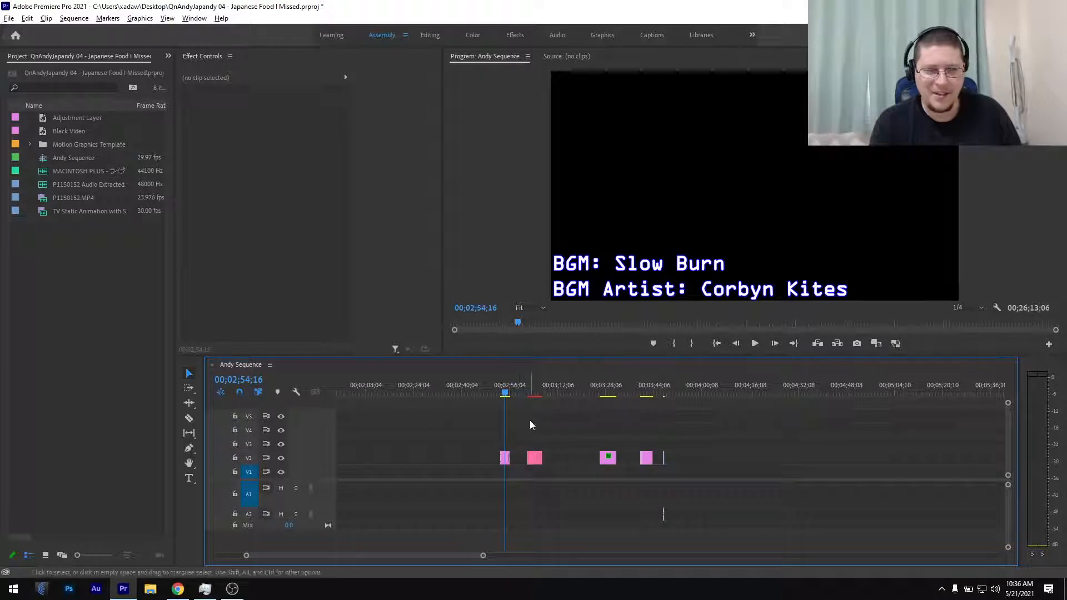
Move the 90's Style Lower Third clip on V2 to 00;04;52;08 and ripple delete the leftover V2 graphics and short A2 clip before it
scroll(535, 431, down, 5)
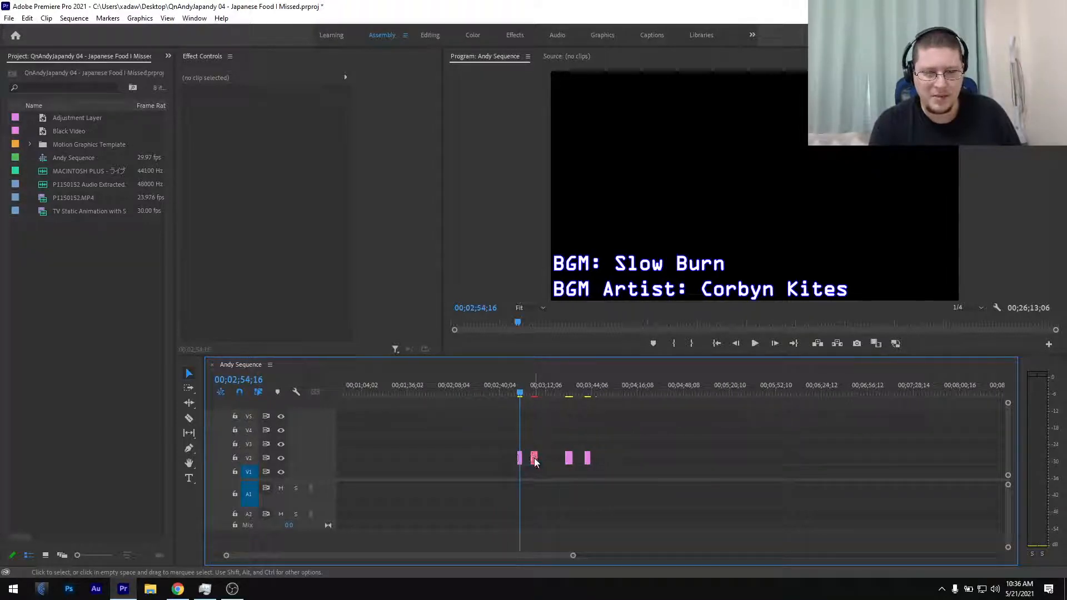
click(535, 459)
scroll(624, 461, up, 5)
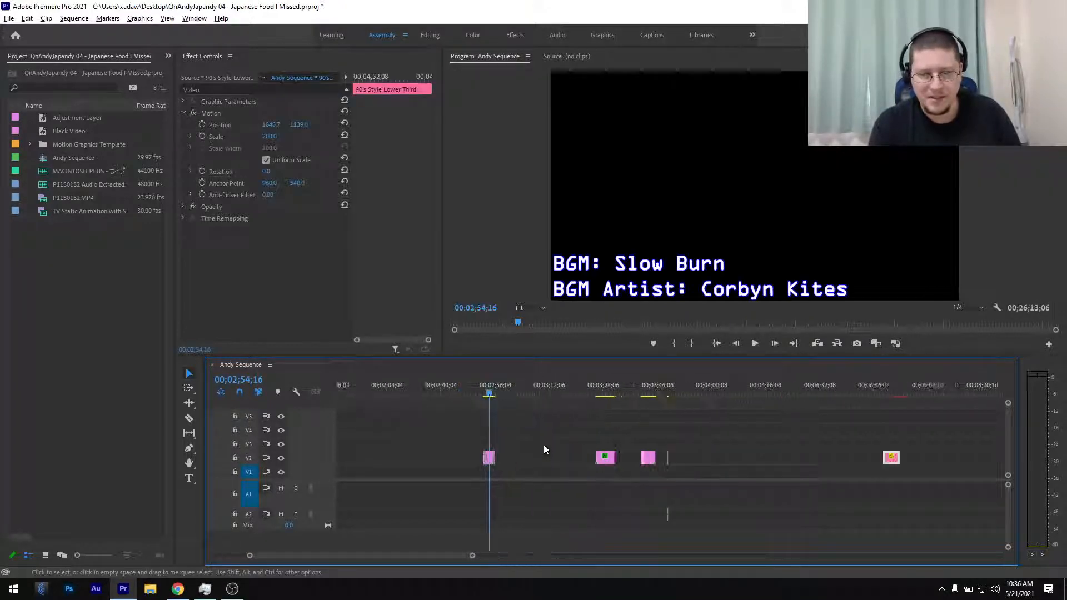
drag(475, 428, 701, 515)
key(shift+Delete)
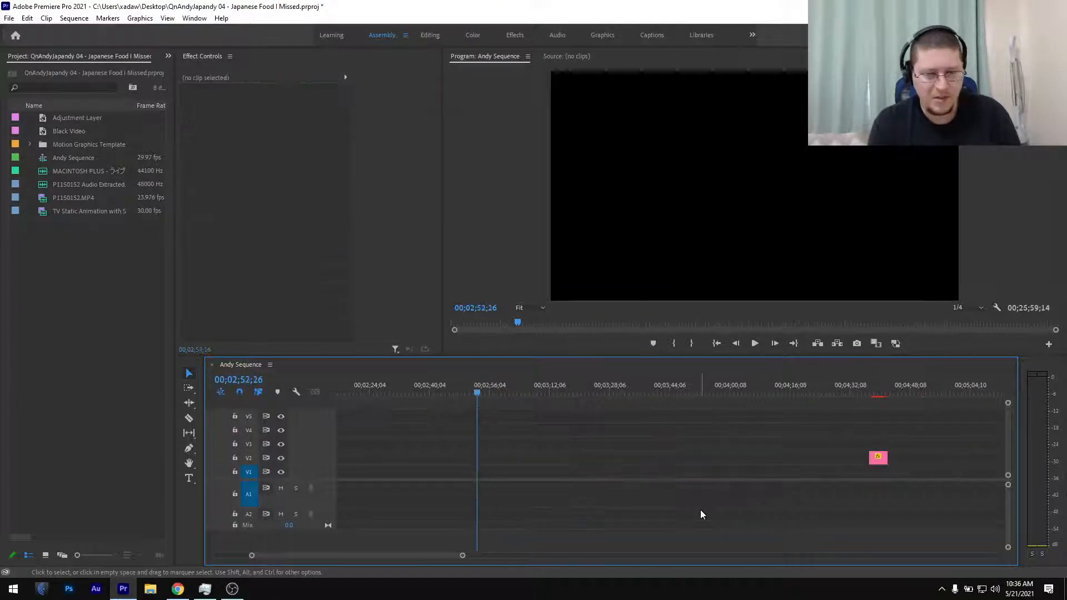
Move the 90's Style Lower Third to the start of P1150152.MP4 on V2, with the two Question titles shortly after it
scroll(485, 486, down, 4)
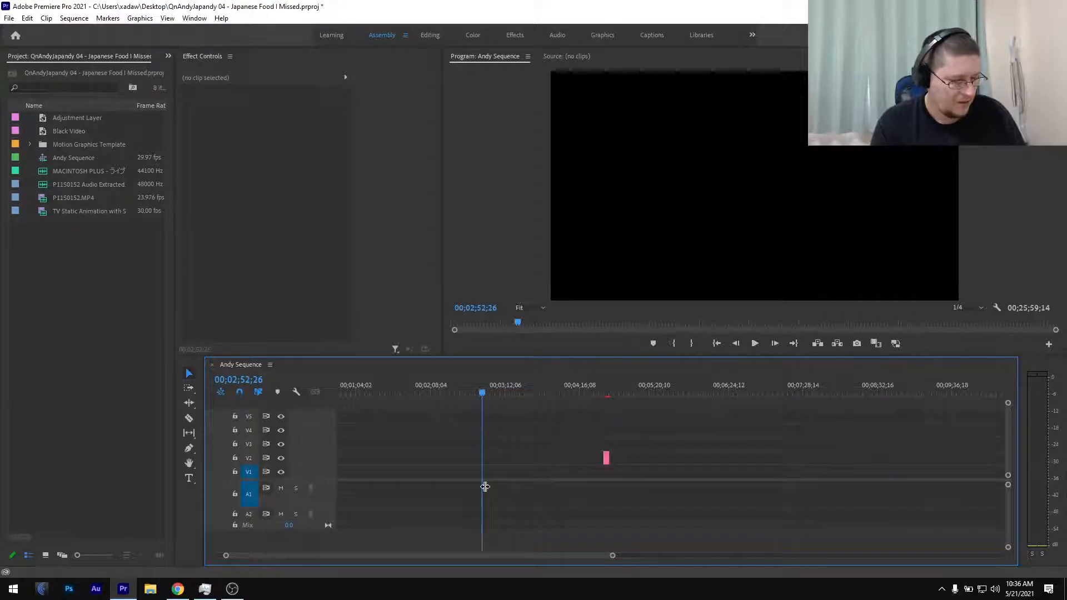
scroll(487, 492, left, 1)
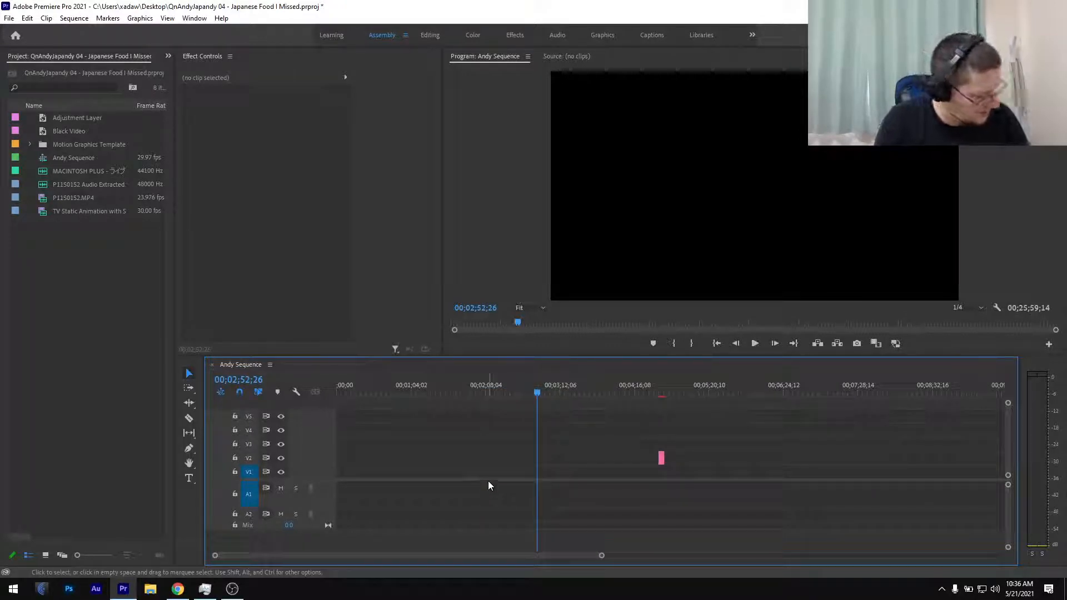
scroll(435, 491, up, 4)
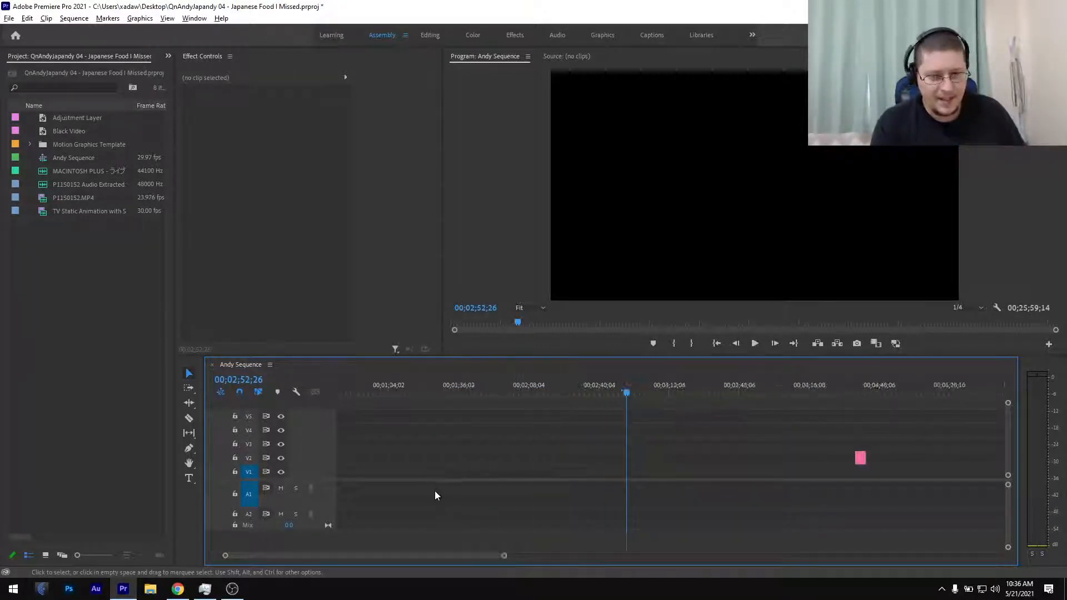
scroll(437, 499, down, 5)
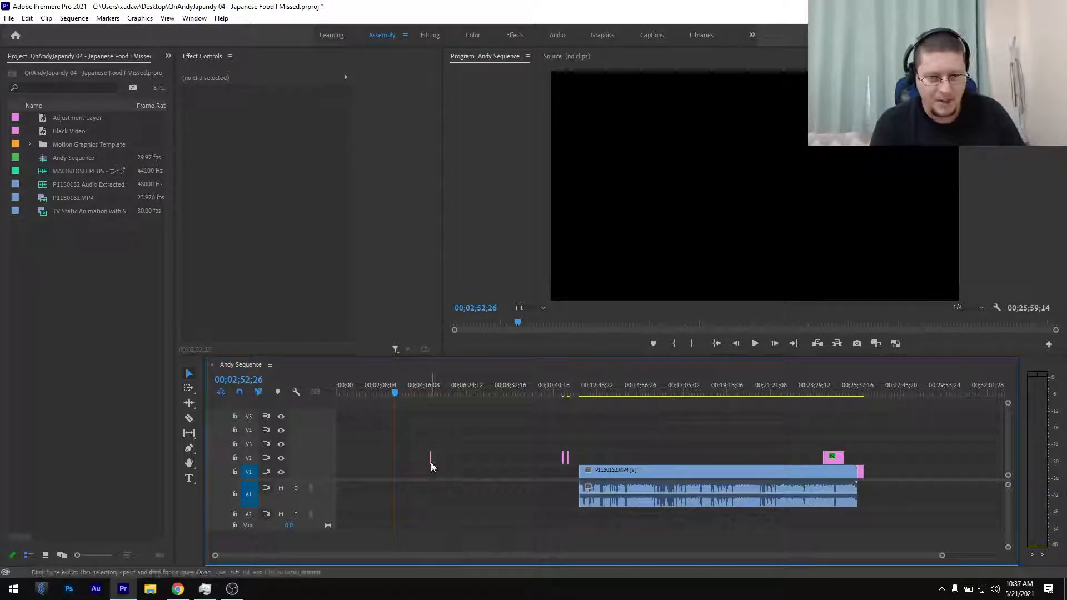
drag(431, 463, 579, 460)
scroll(580, 462, up, 5)
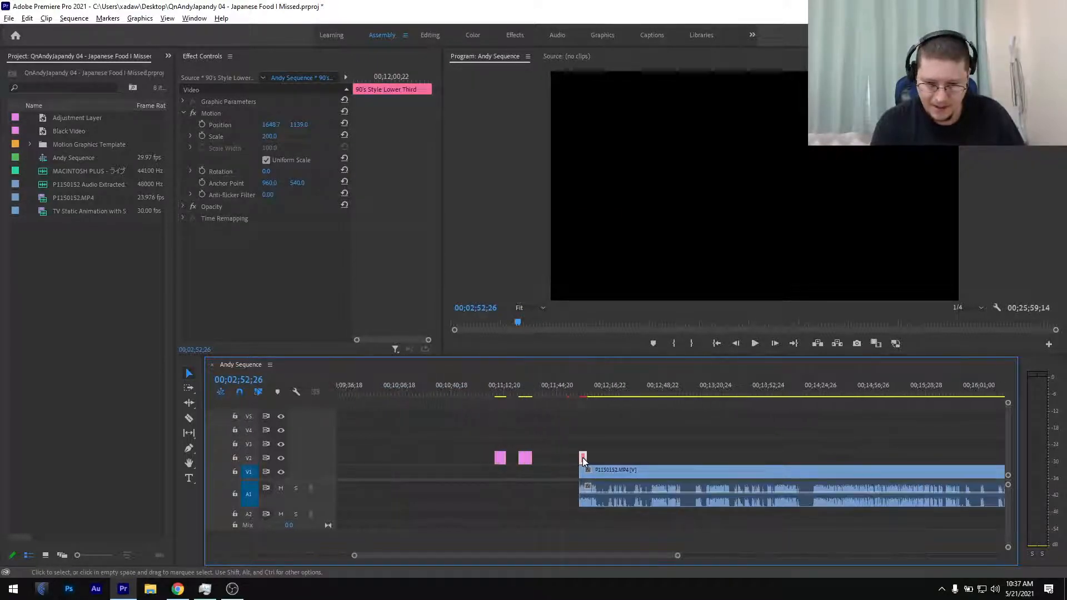
drag(493, 434, 627, 452)
key(backslash)
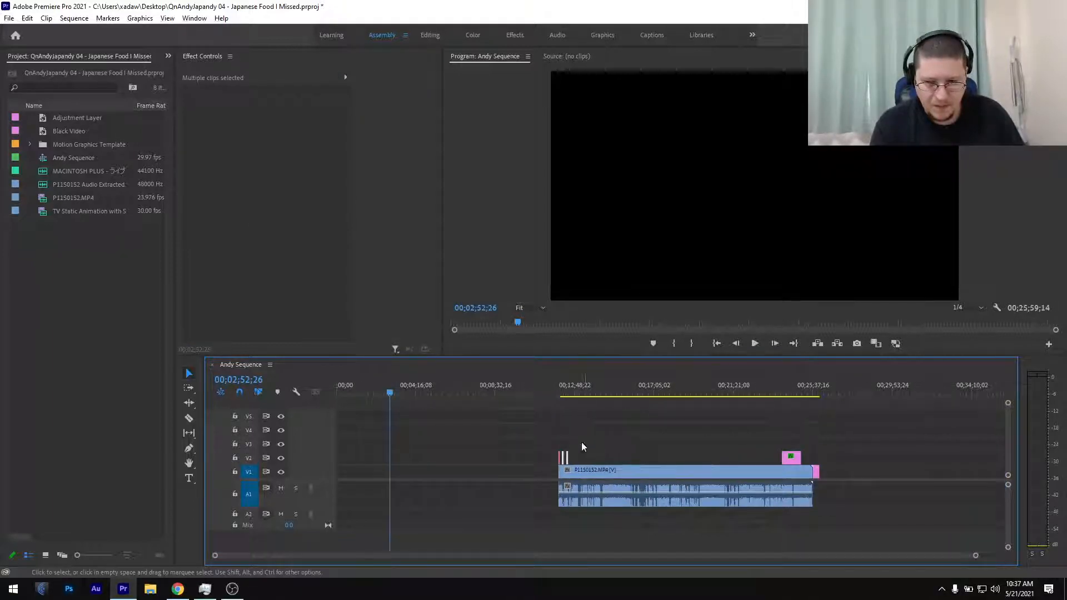
Ripple delete the empty gap before P1150152.MP4 so it starts at 00;00;00;00, and save the project
click(538, 473)
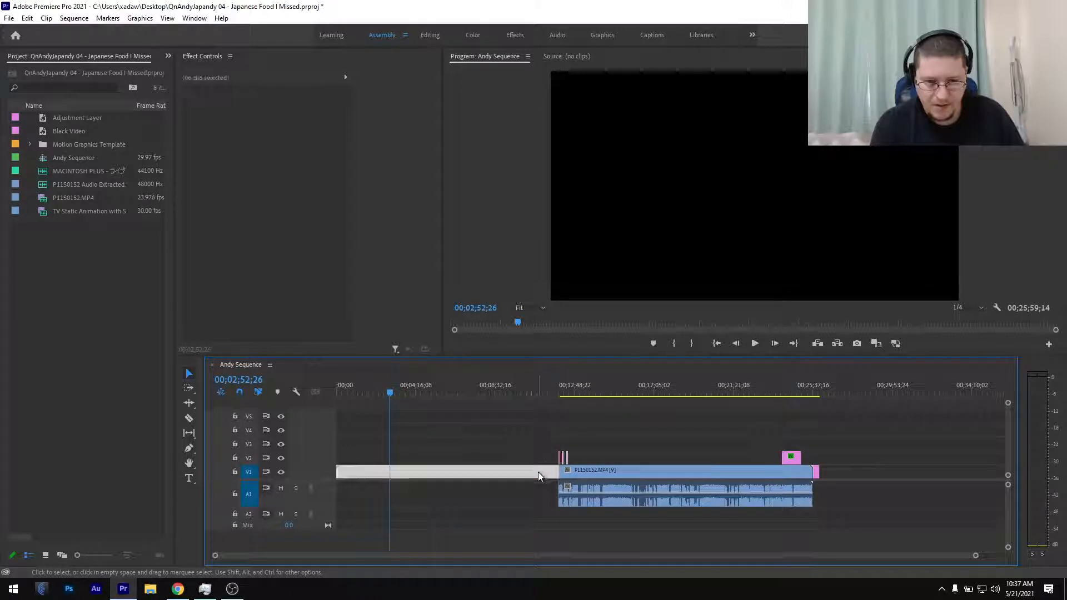
scroll(592, 420, up, 5)
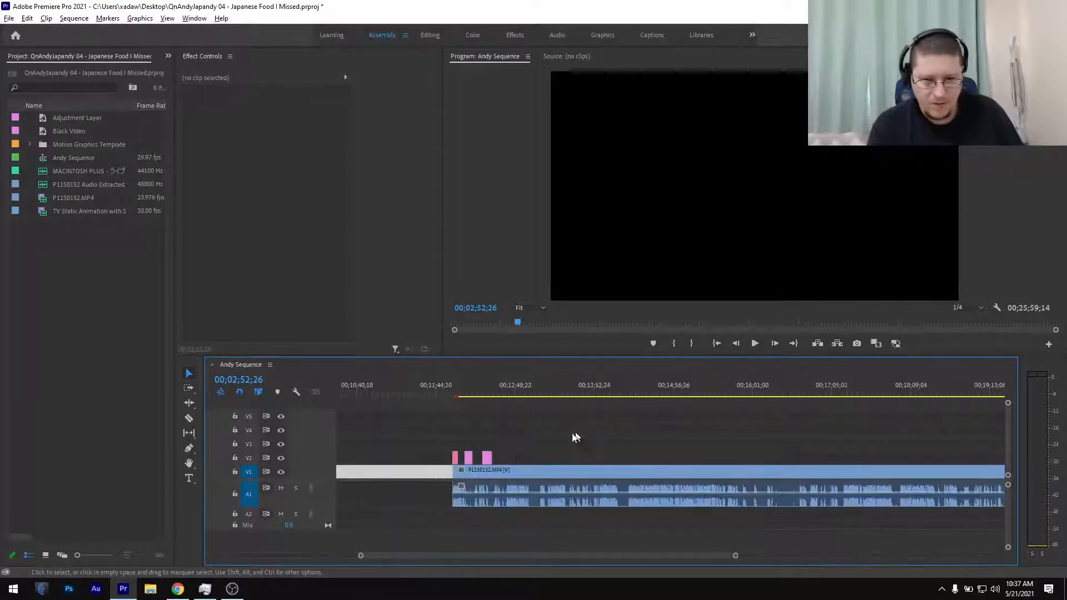
scroll(498, 462, up, 5)
scroll(500, 463, down, 8)
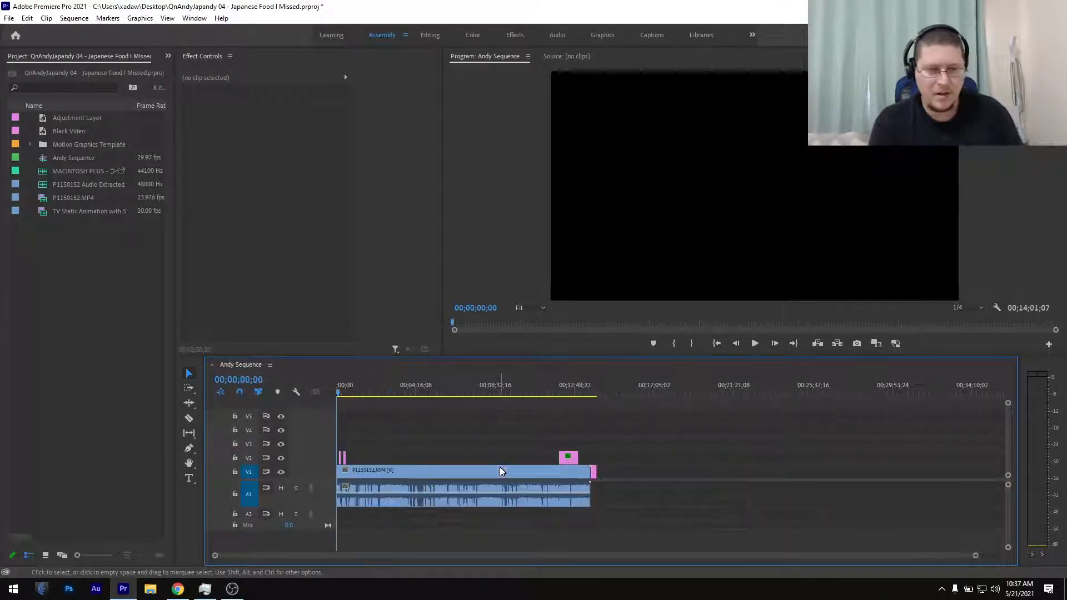
key(Delete)
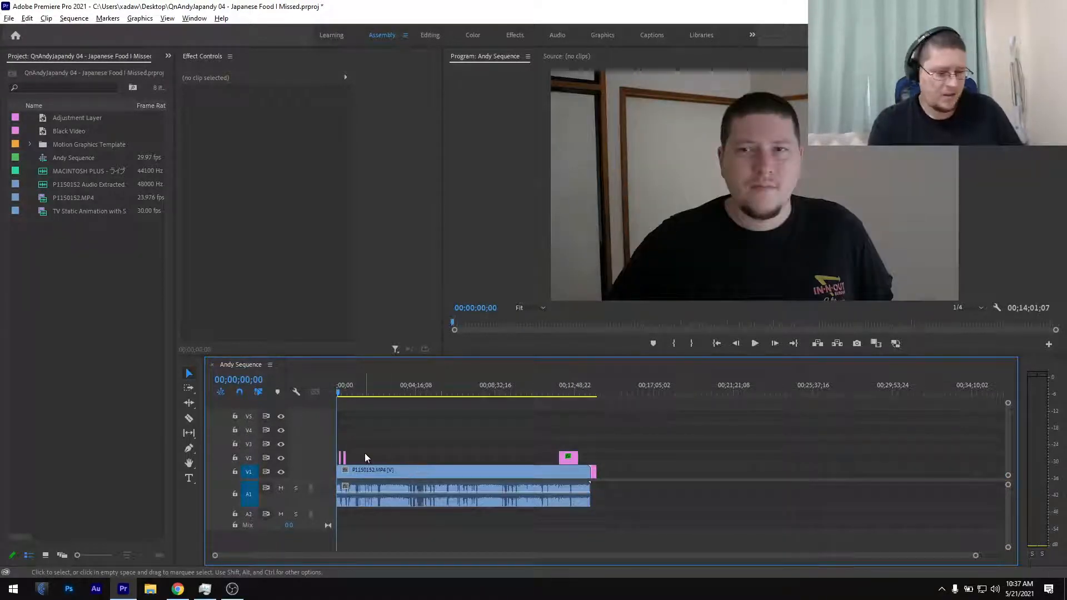
scroll(369, 455, up, 5)
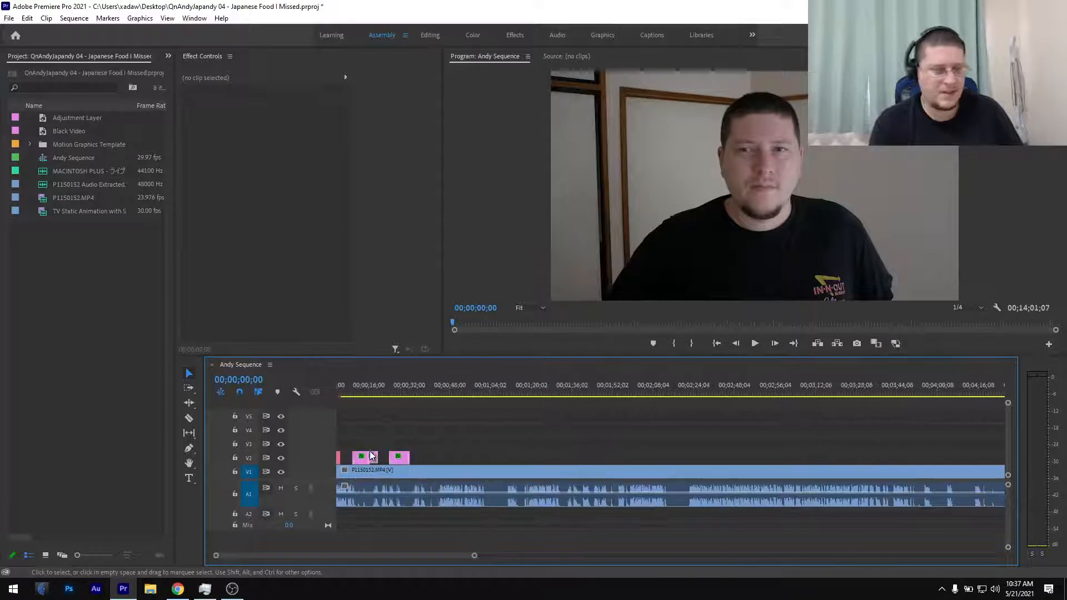
scroll(371, 456, up, 1)
key(ctrl+s)
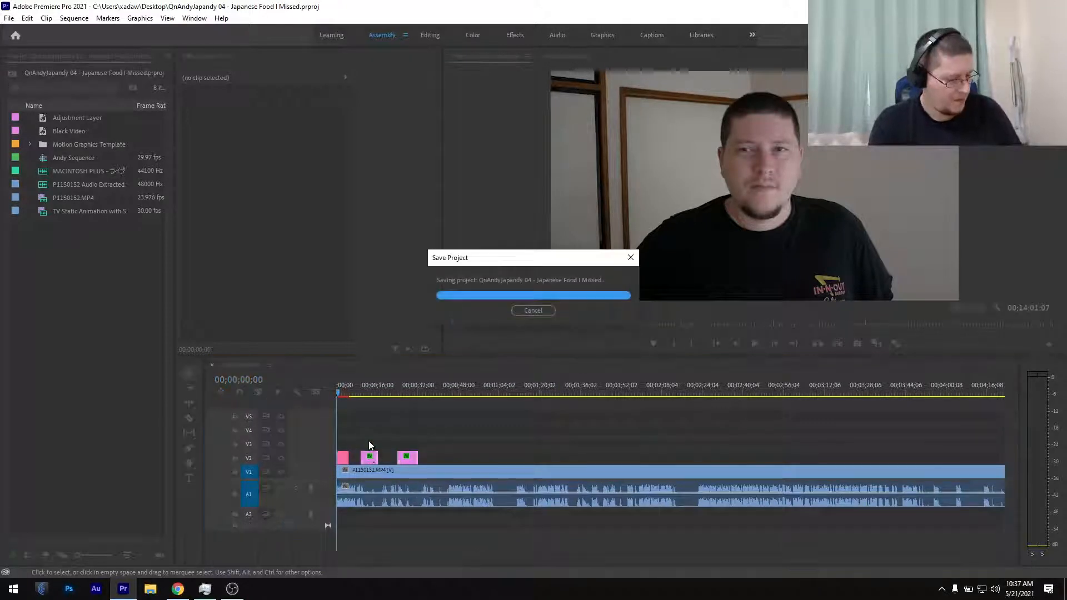
Move the two Question titles to V3 from about 00;01;17 and the 90's Style Lower Third to V3 at 00;01;08;02
scroll(380, 445, up, 2)
scroll(379, 442, up, 2)
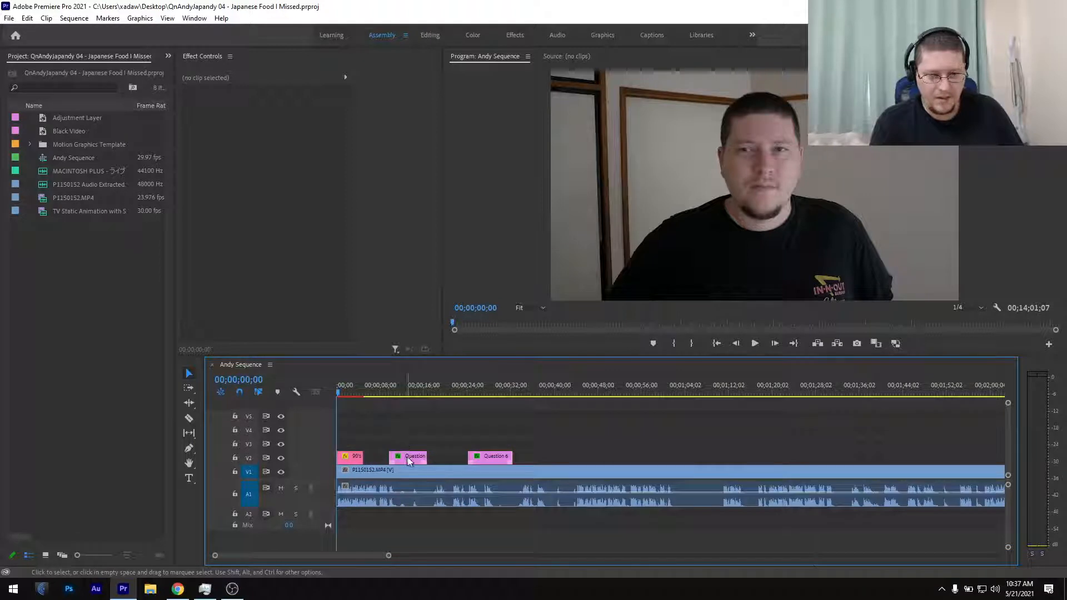
mouse_move(401, 427)
mouse_down()
mouse_move(503, 459)
mouse_move(857, 445)
mouse_up()
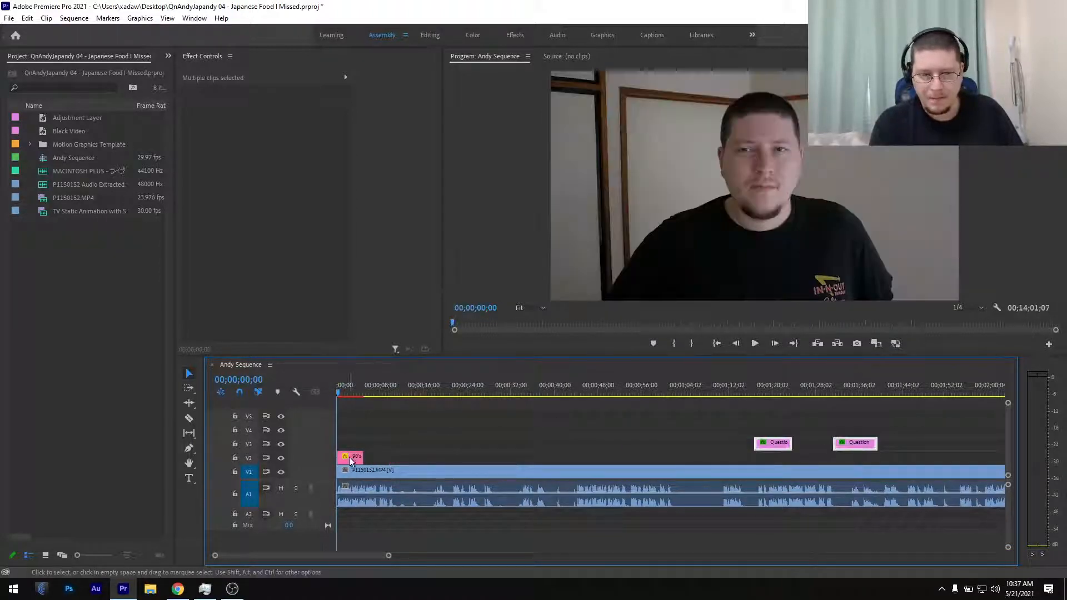
drag(350, 460, 706, 442)
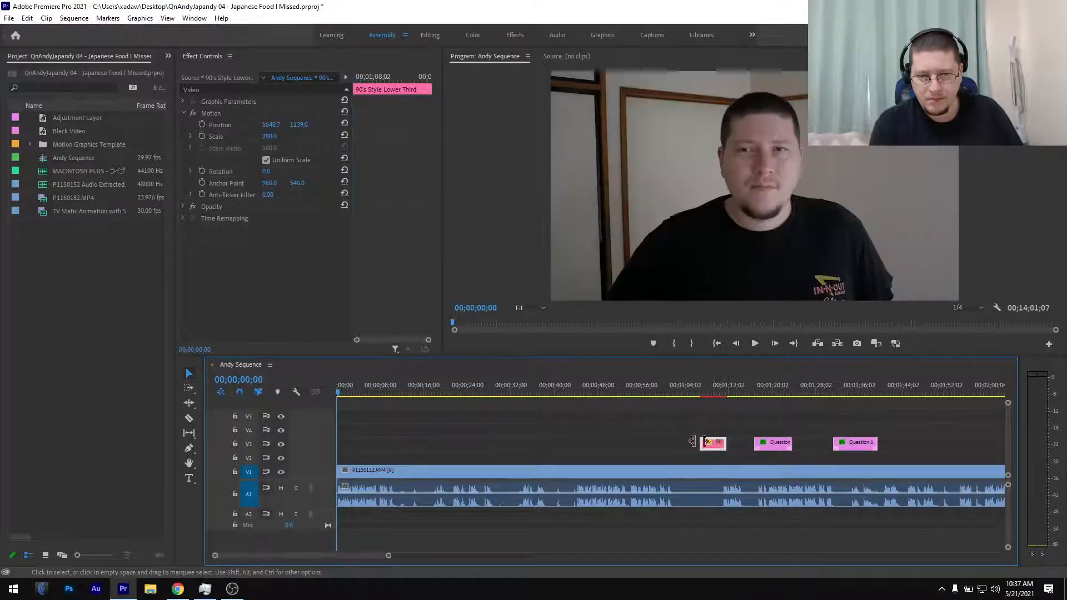
Remove the unused items from the project and consolidate its duplicates
key(=)
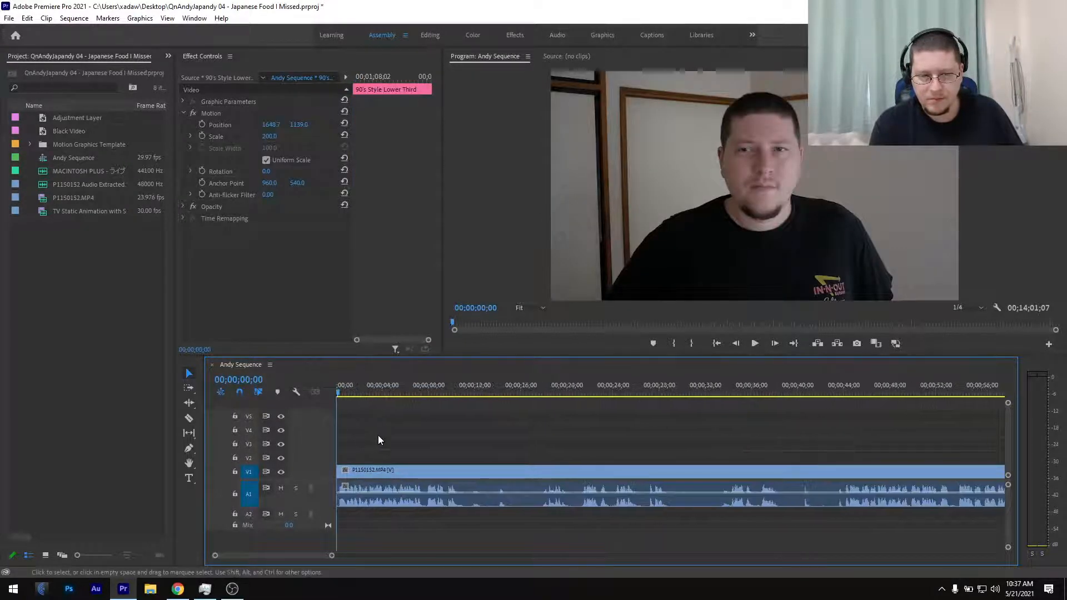
click(420, 389)
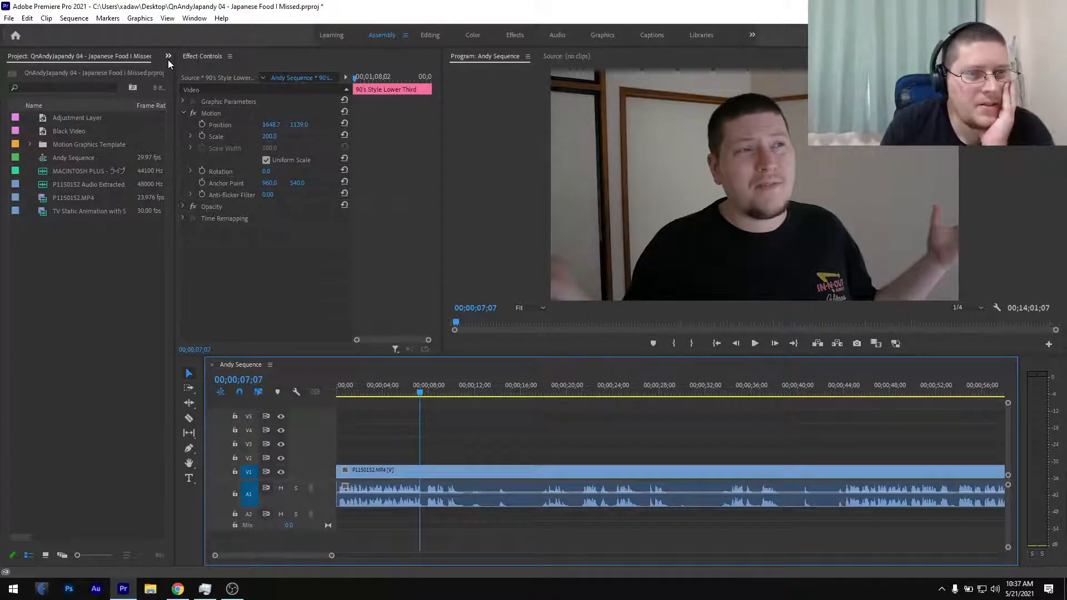
click(118, 260)
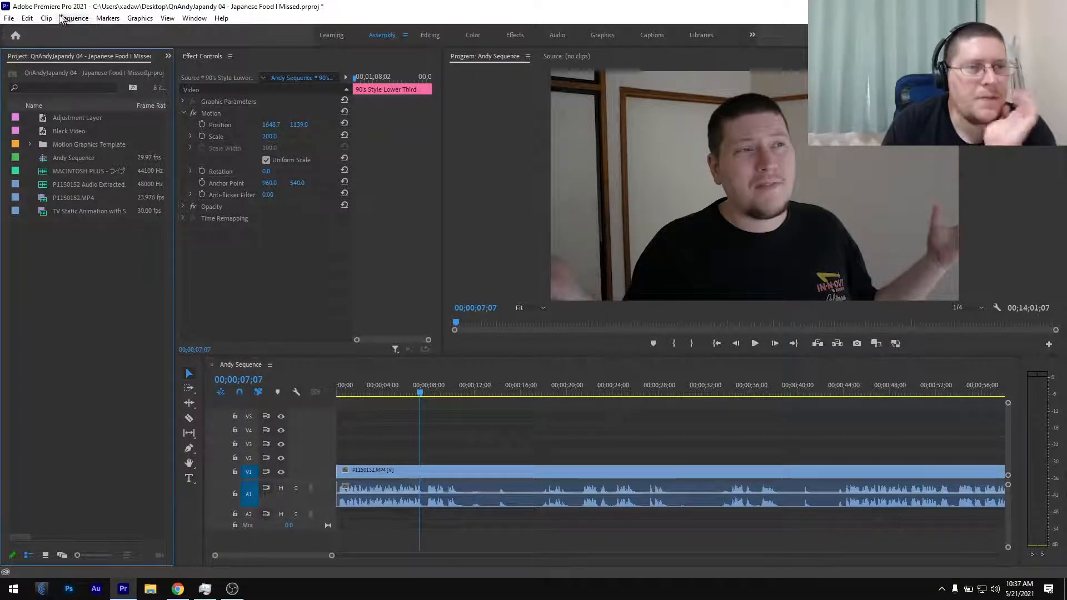
click(27, 18)
click(117, 260)
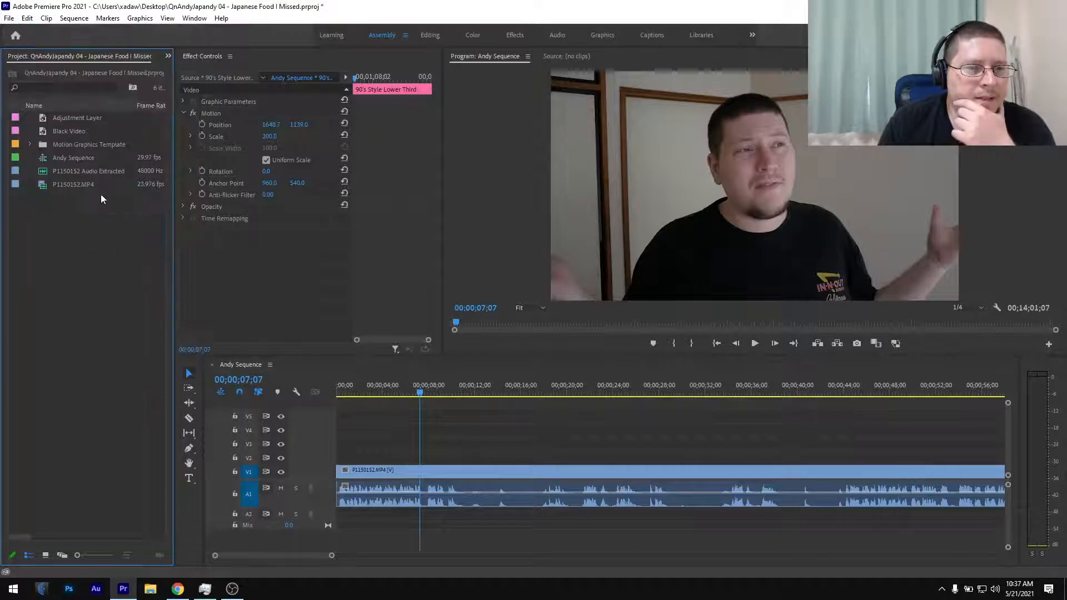
click(27, 18)
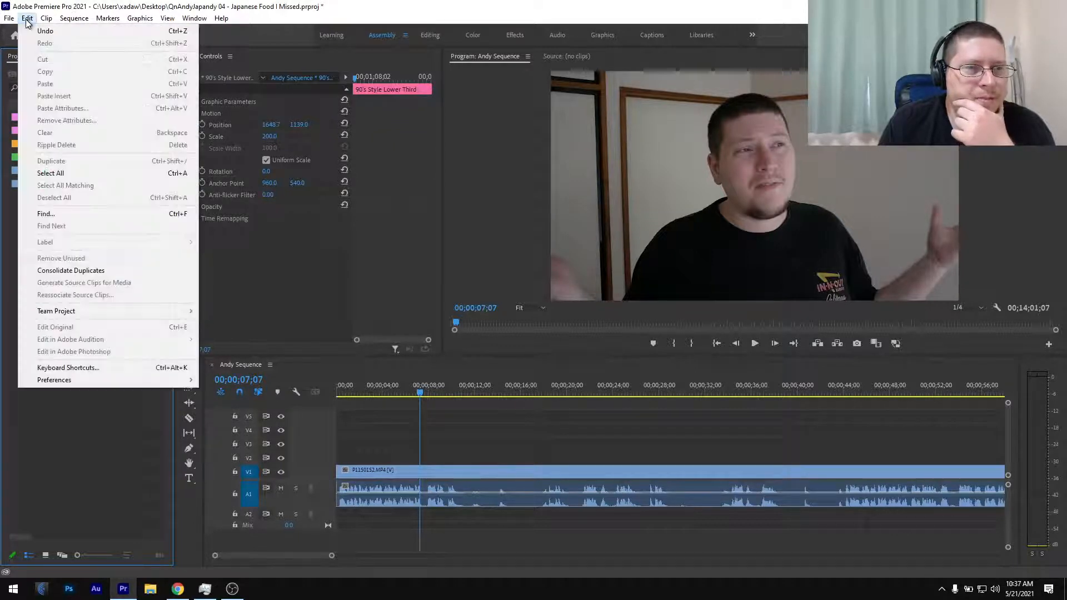
click(97, 271)
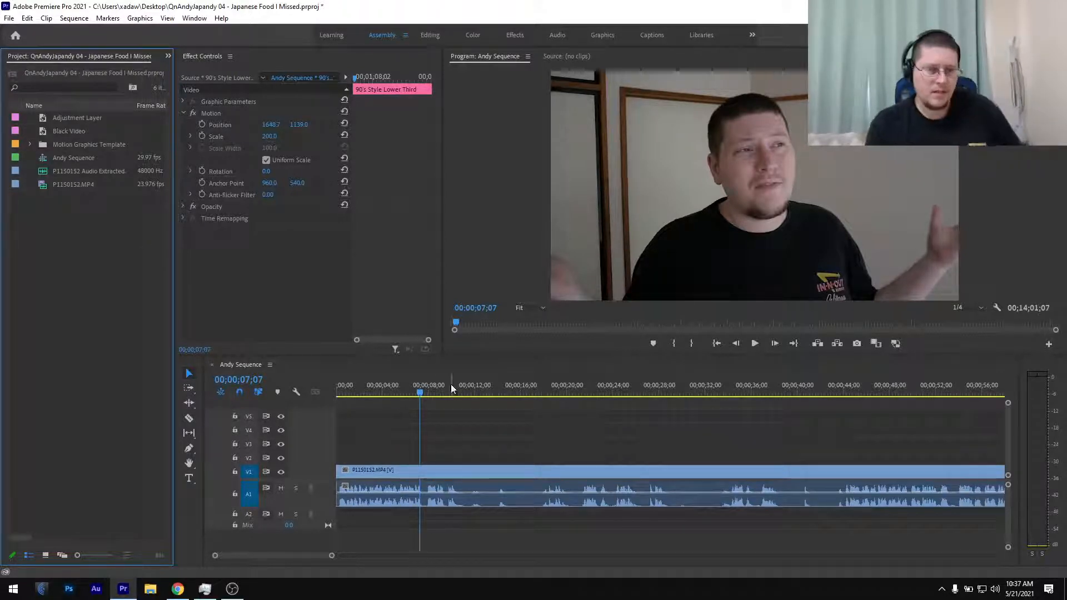
Save the project with the playhead at 00;00;04;19, and switch to Scene 2 in OBS
click(392, 388)
key(ctrl+s)
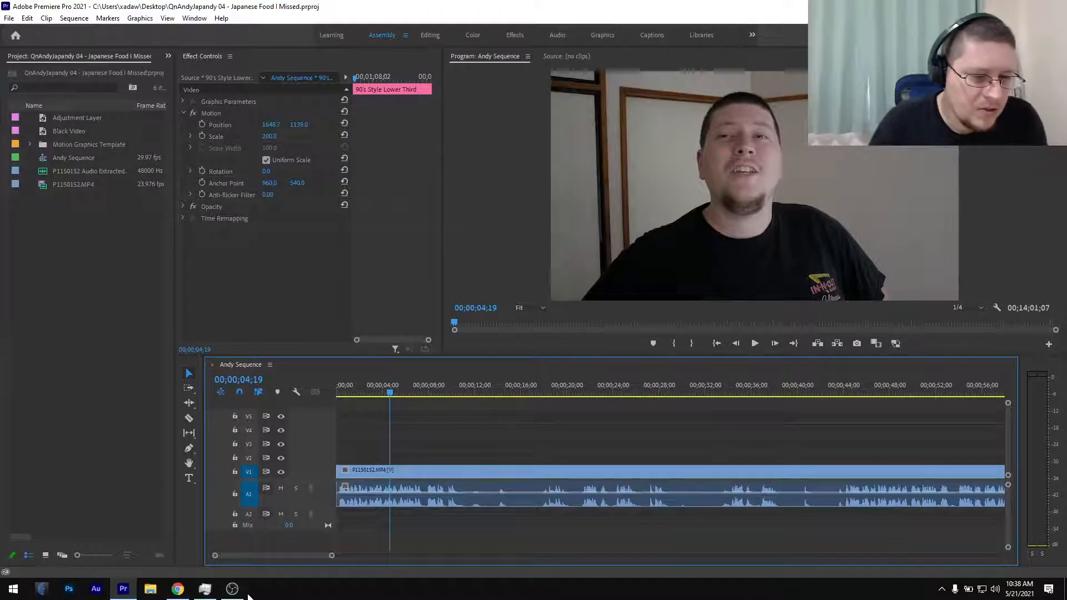
click(232, 589)
click(399, 443)
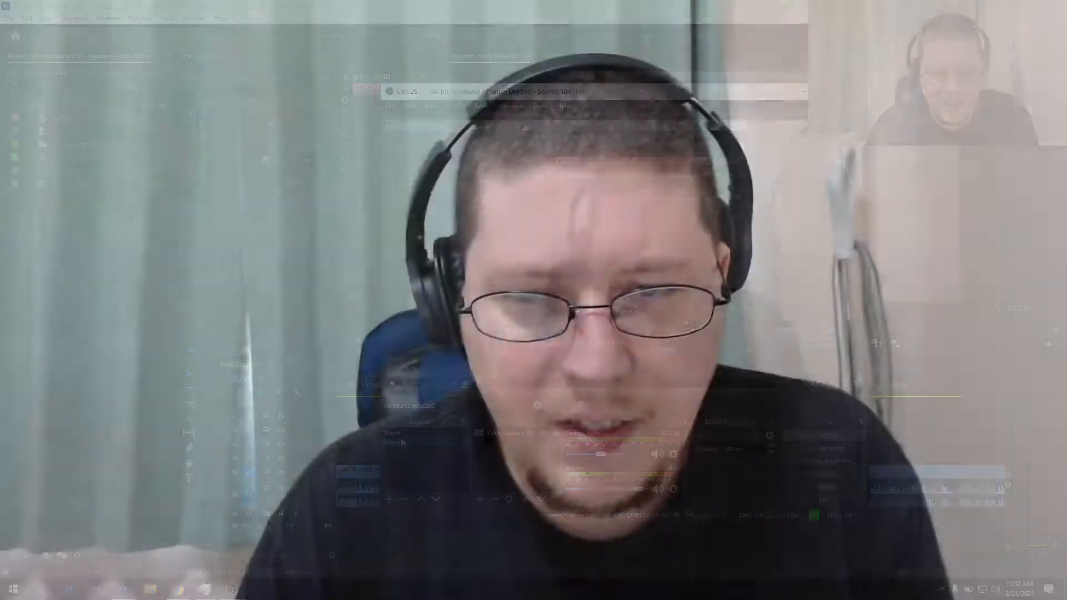
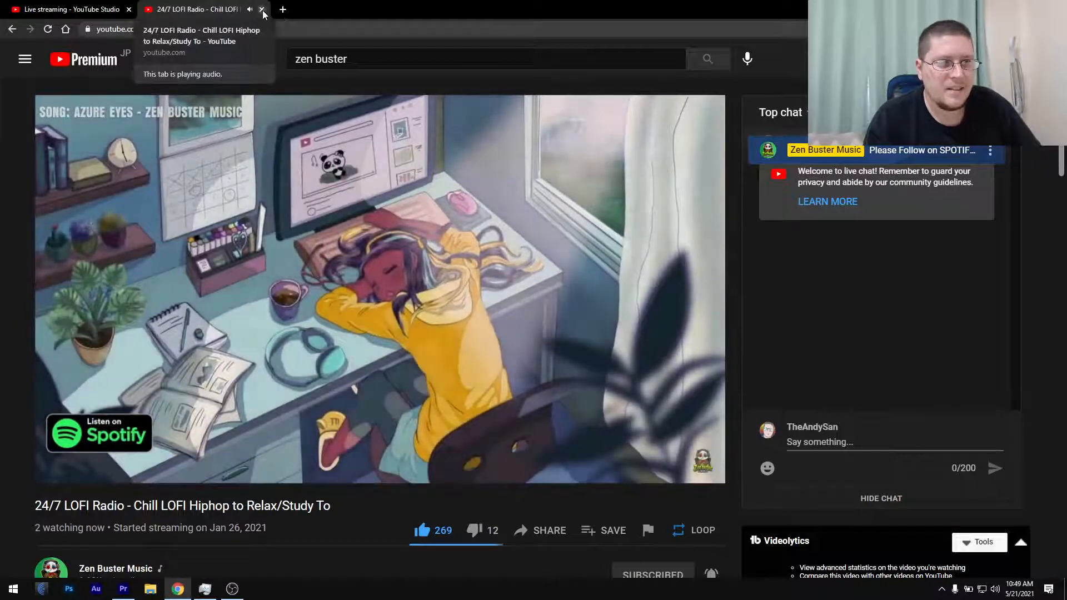
Close the 24/7 LOFI Radio browser tab and bring up OBS
click(262, 9)
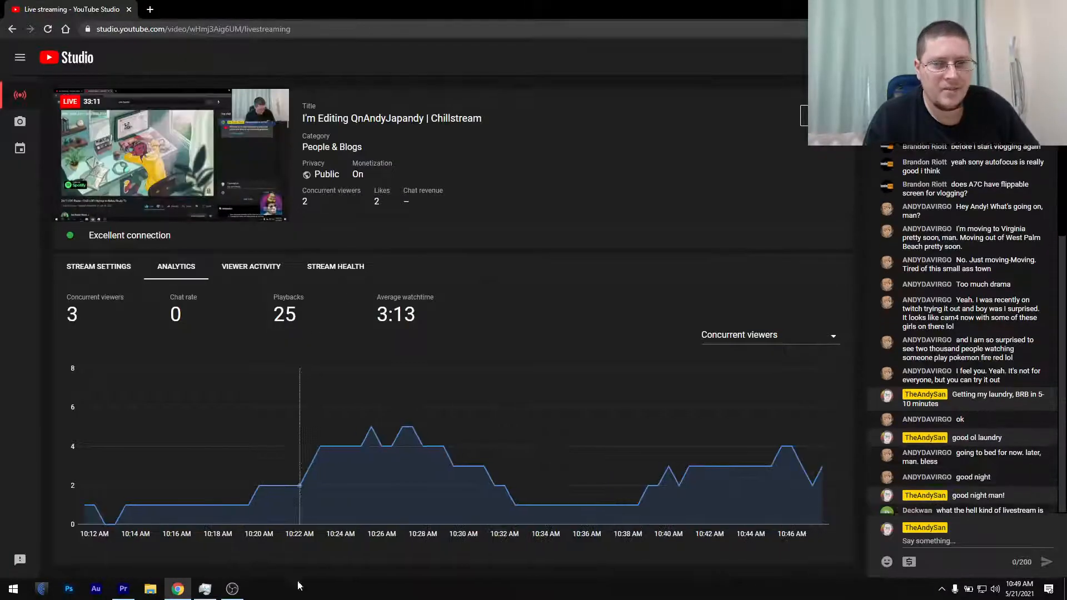
click(232, 589)
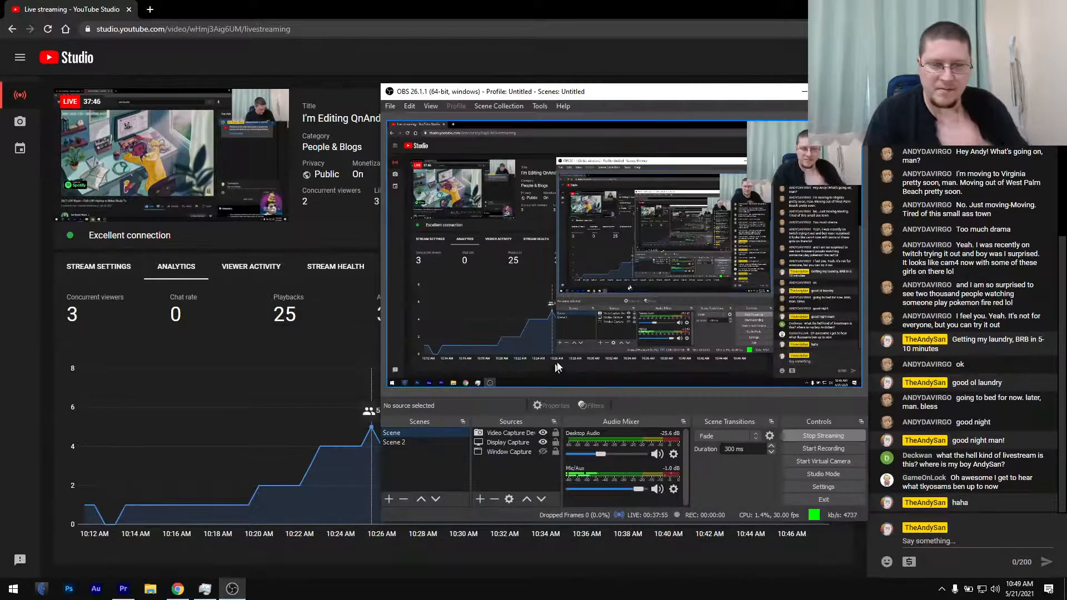
Switch to Premiere Pro and minimise the OBS window
click(124, 589)
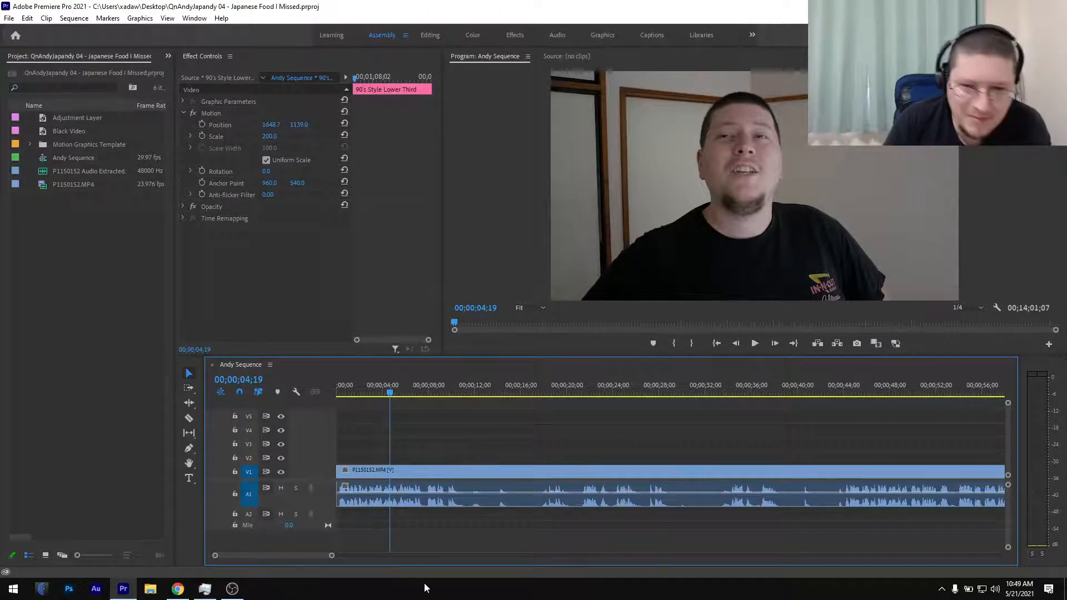
click(233, 589)
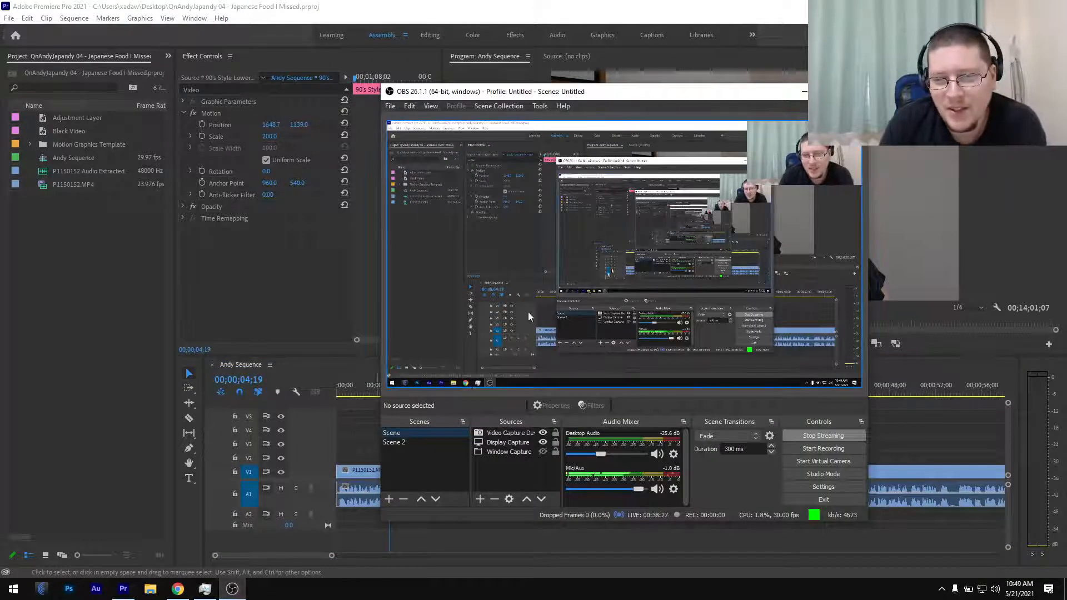
click(804, 91)
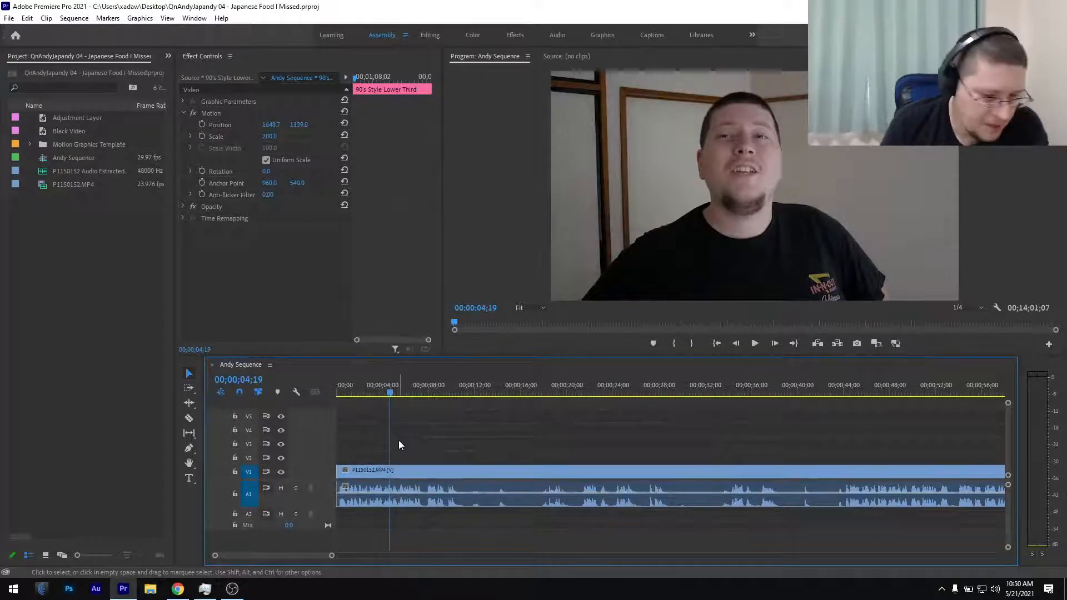
Apply the Constant Power audio transition from Favorites to the start of the A1 audio clip
drag(388, 392, 340, 409)
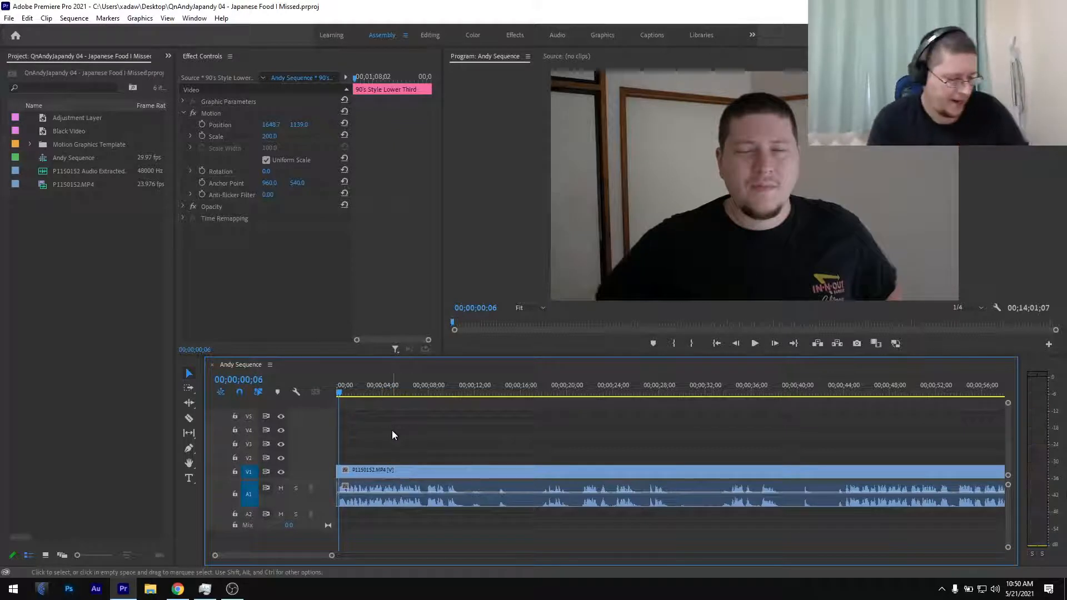
key(equal)
key(equal)
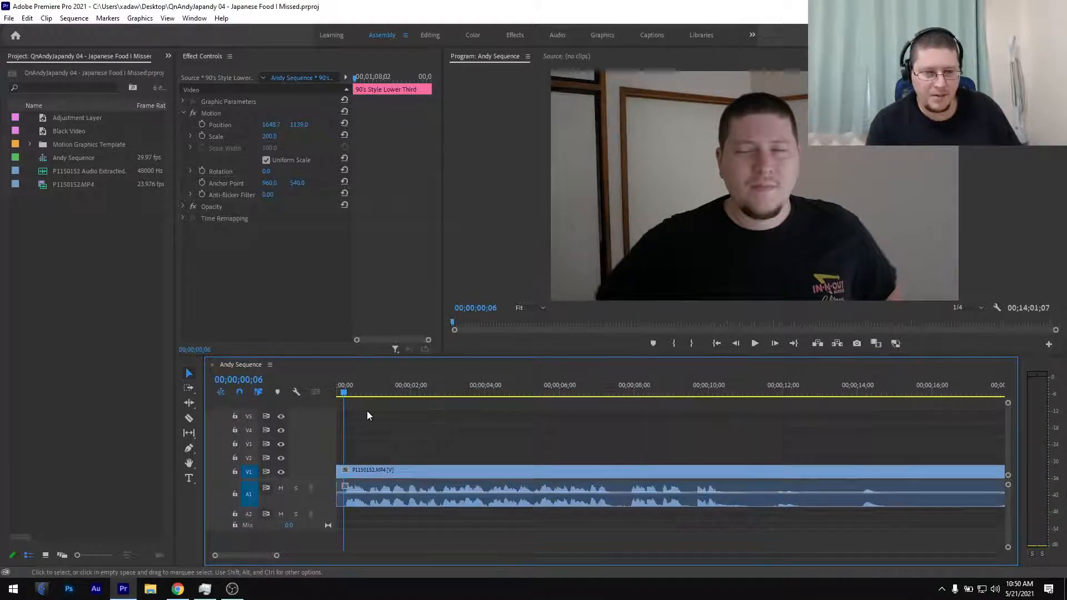
click(371, 393)
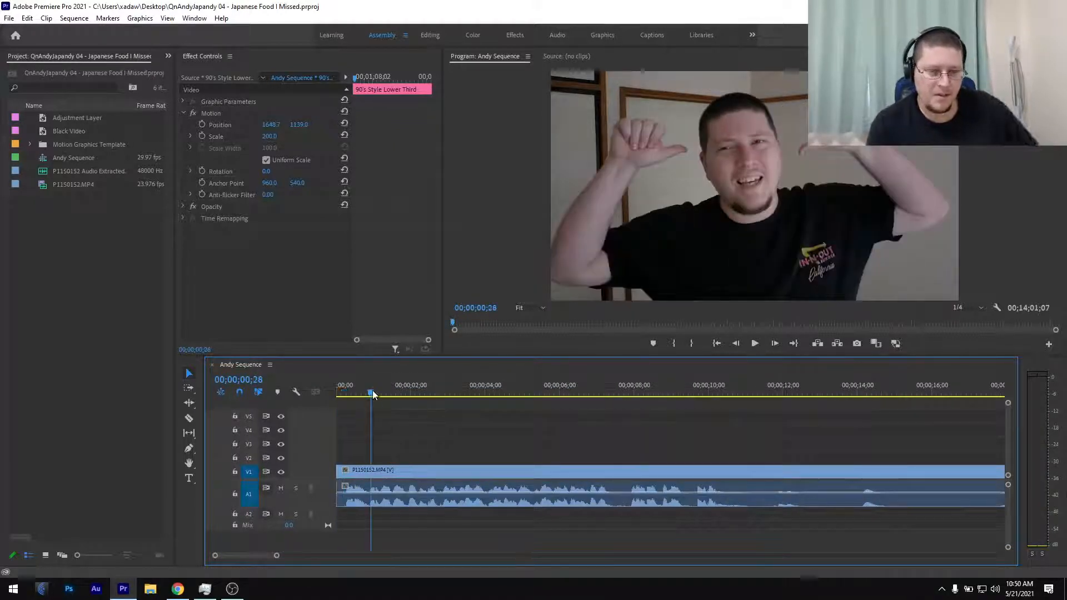
click(165, 56)
click(183, 83)
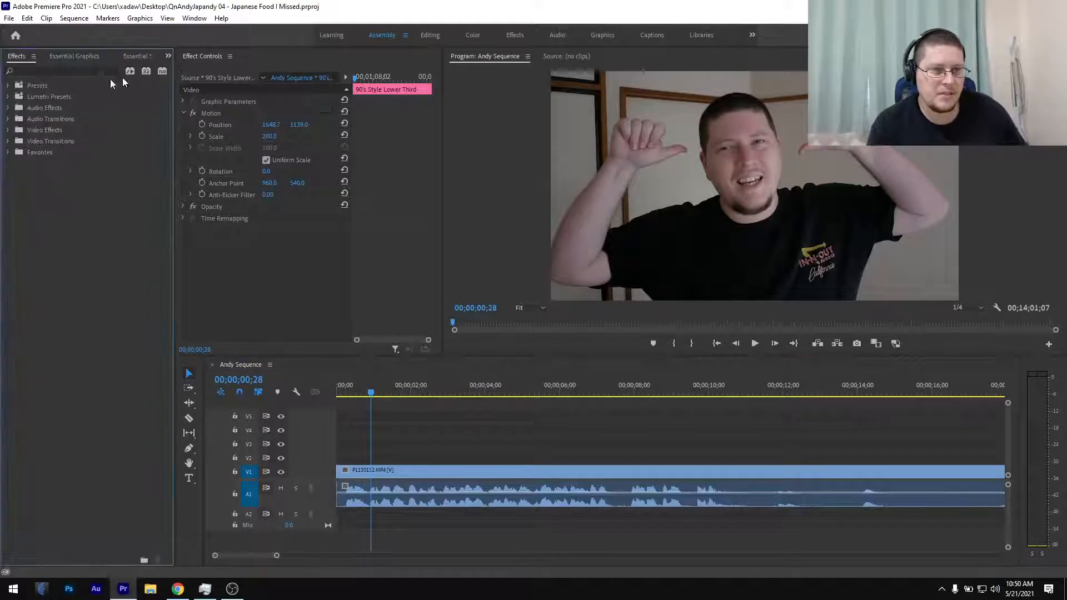
click(9, 152)
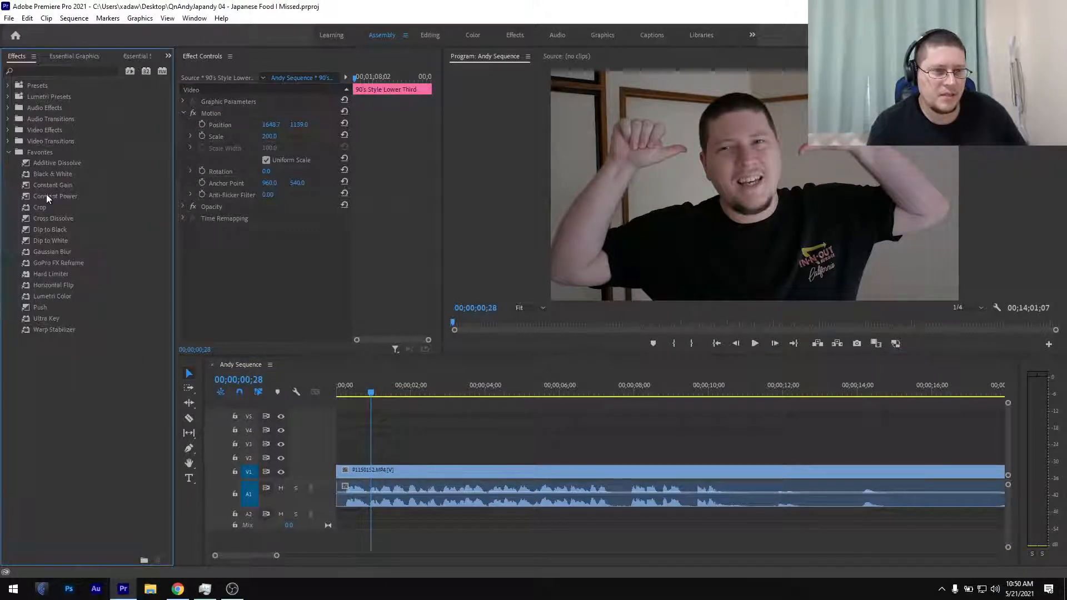
drag(47, 199, 345, 499)
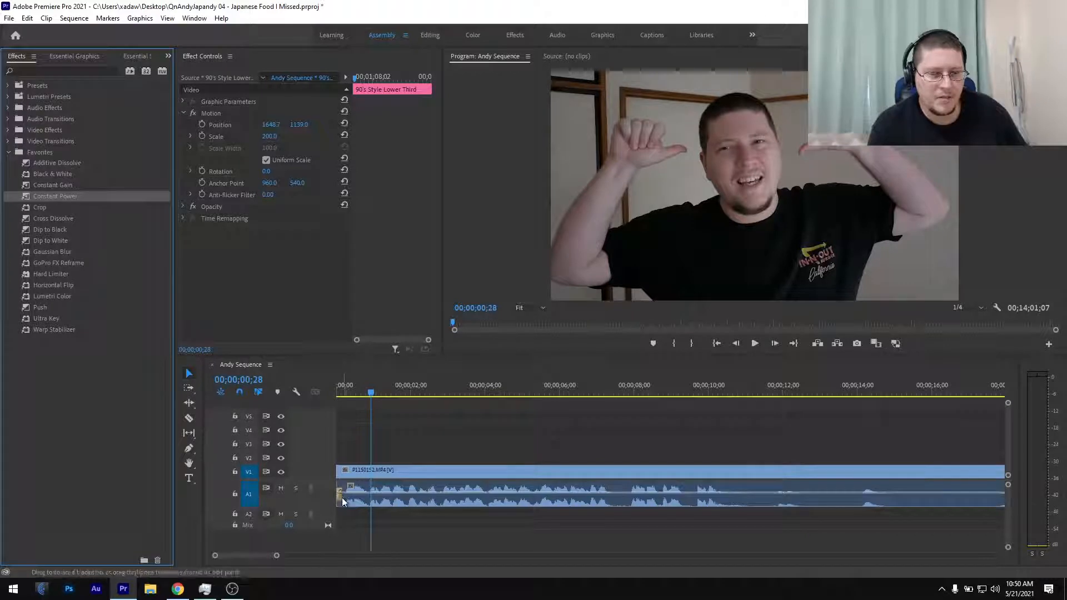
Extend the Constant Power transition at the start of A1 to a duration of 00;00;00;10
scroll(369, 447, up, 5)
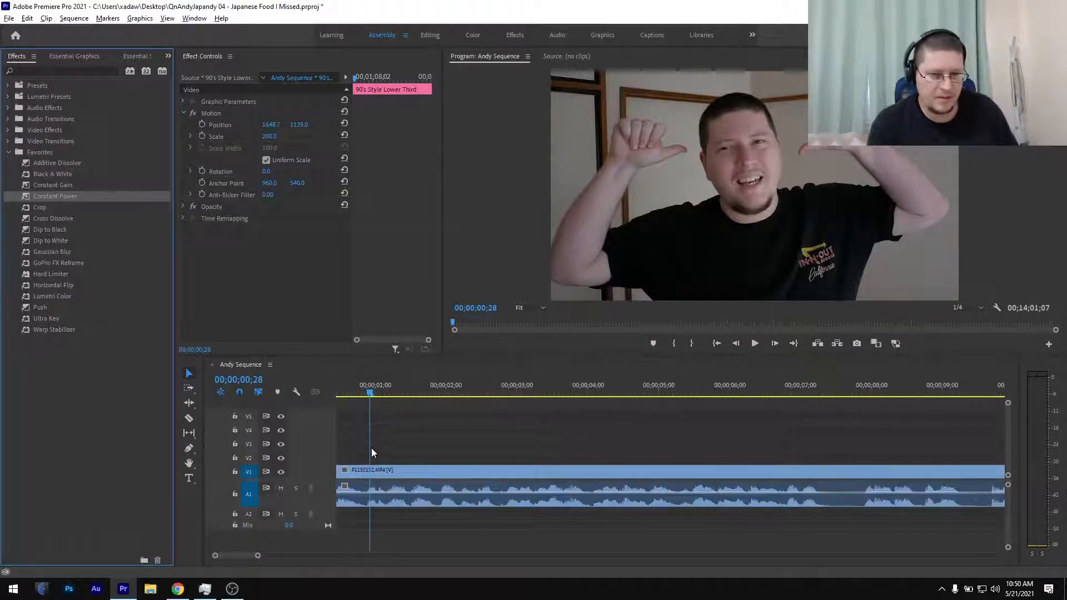
scroll(368, 448, up, 2)
drag(366, 496, 383, 499)
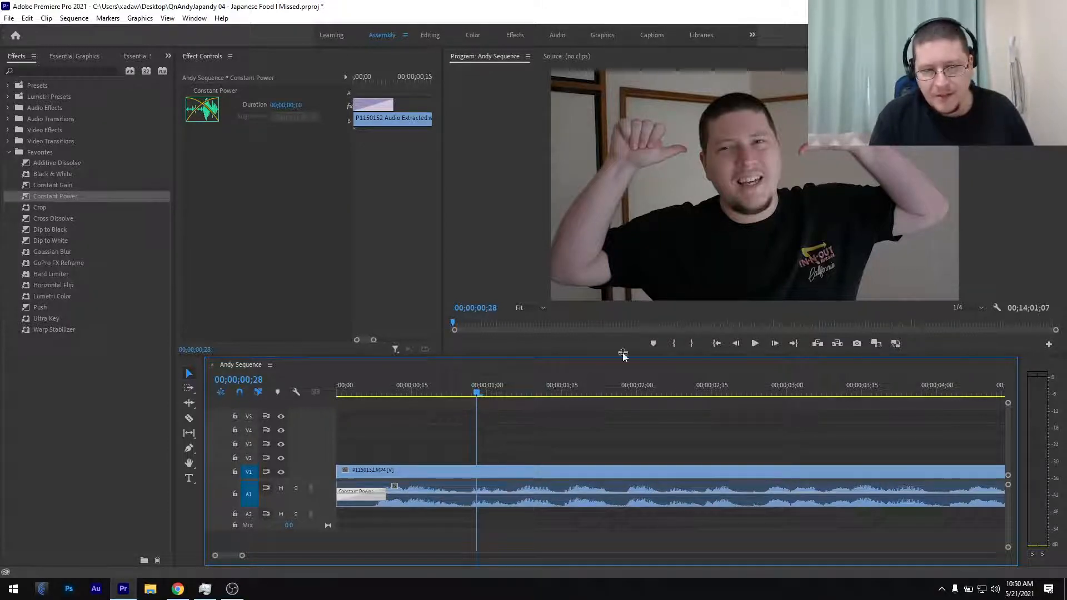
Play the opening from the sequence start and split the V1 and A1 clips at 00;00;11;01
click(721, 344)
key(space)
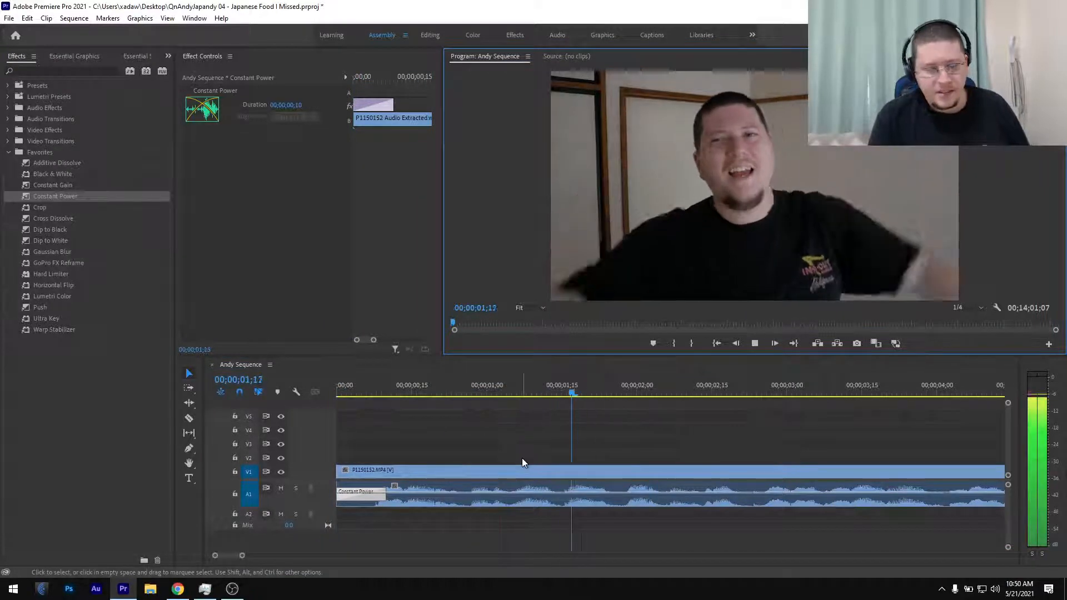
scroll(525, 458, down, 5)
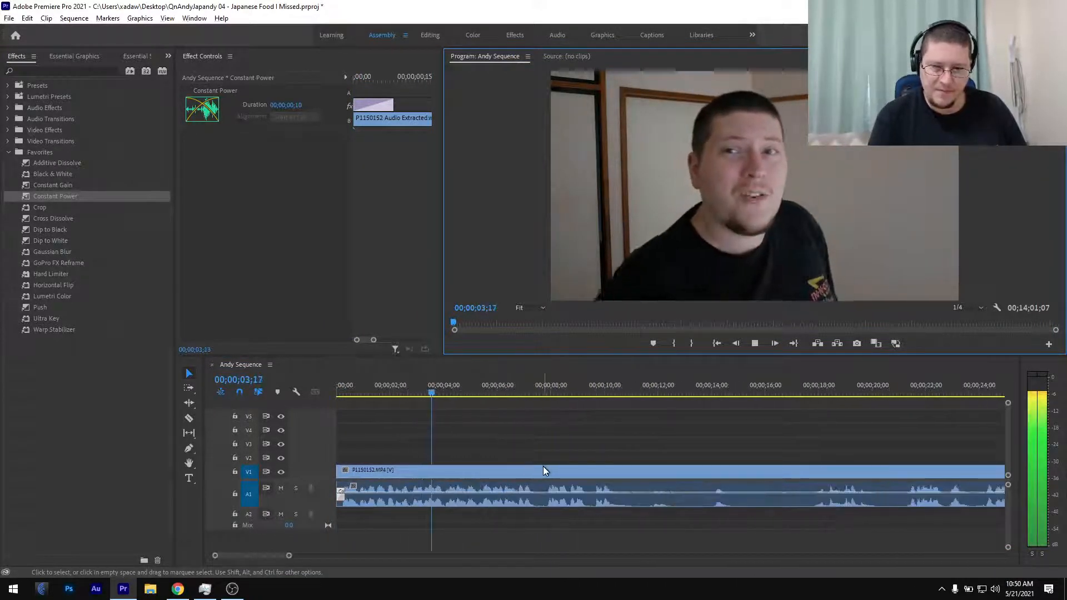
scroll(483, 477, down, 1)
scroll(477, 476, down, 1)
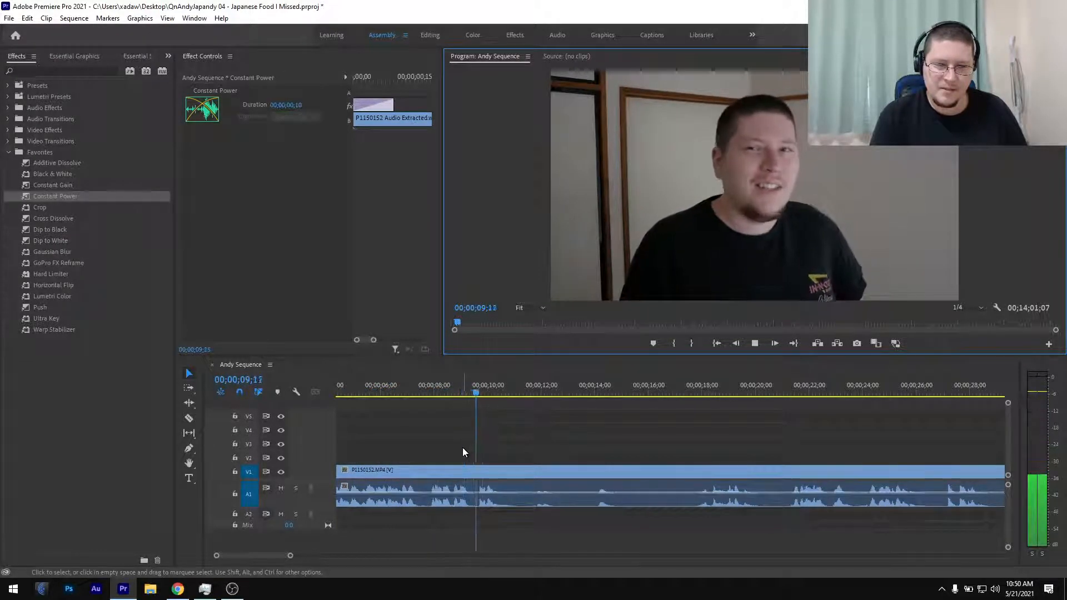
key(space)
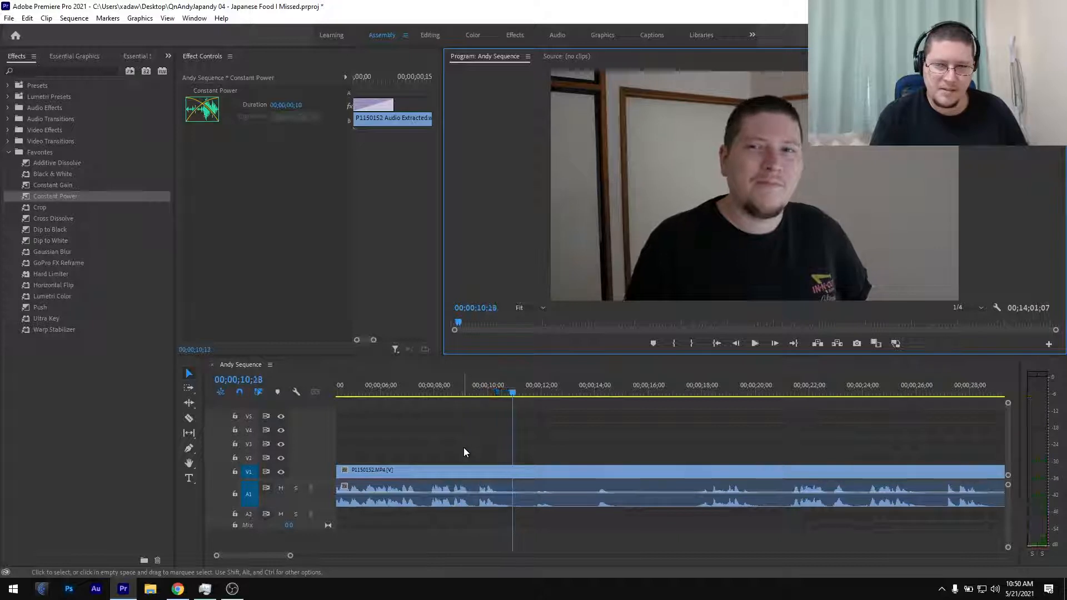
click(516, 396)
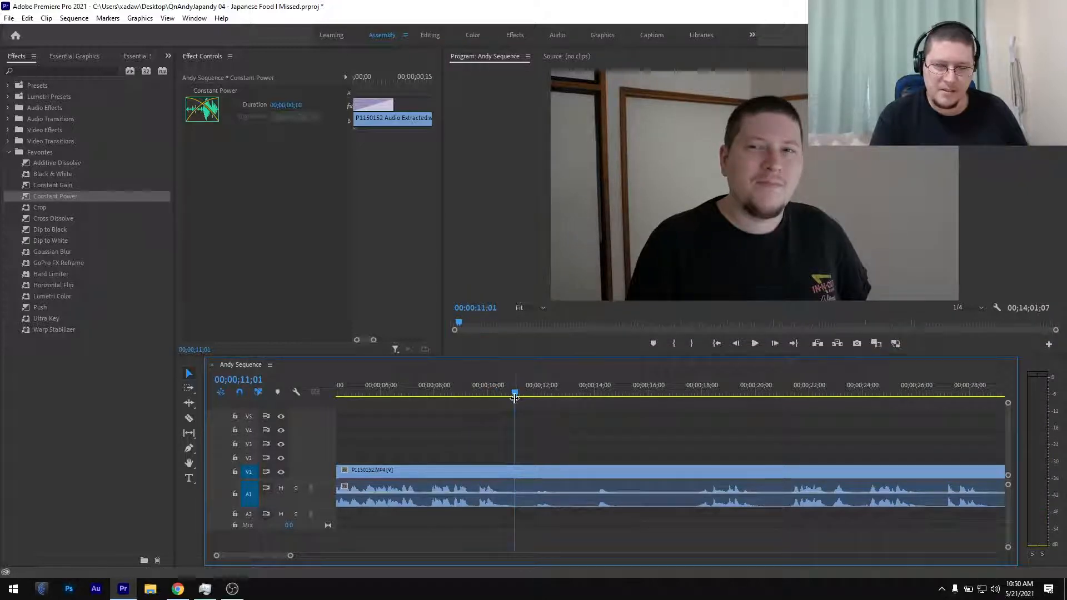
key(ctrl+k)
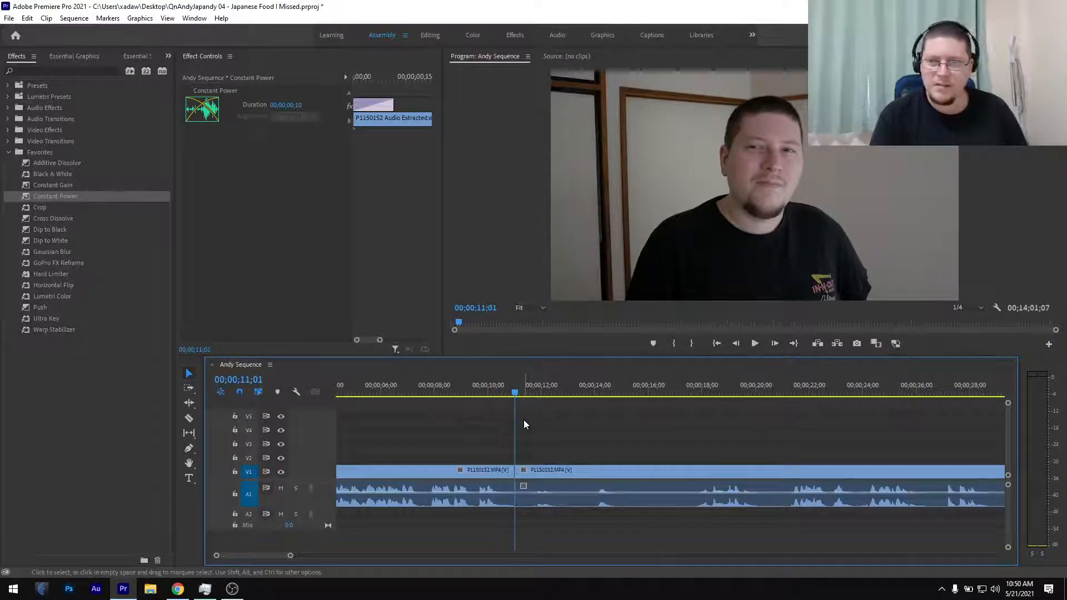
Split the footage at 00;00;34;14 and ripple delete the section between that cut and the one at 00;00;11;01
alt+scroll(525, 425, down, 2)
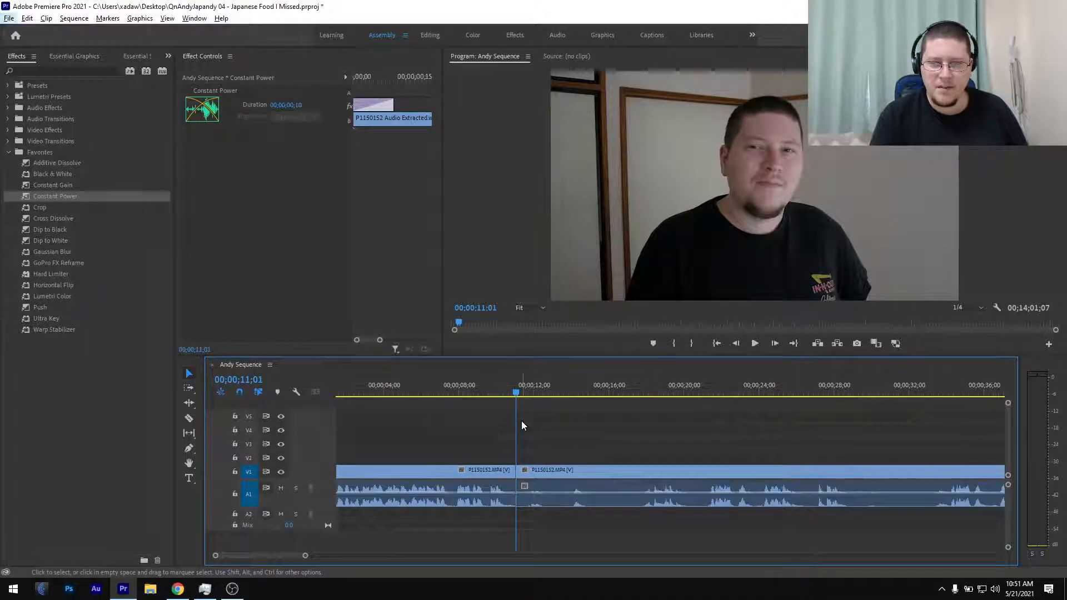
drag(468, 394, 381, 393)
click(467, 395)
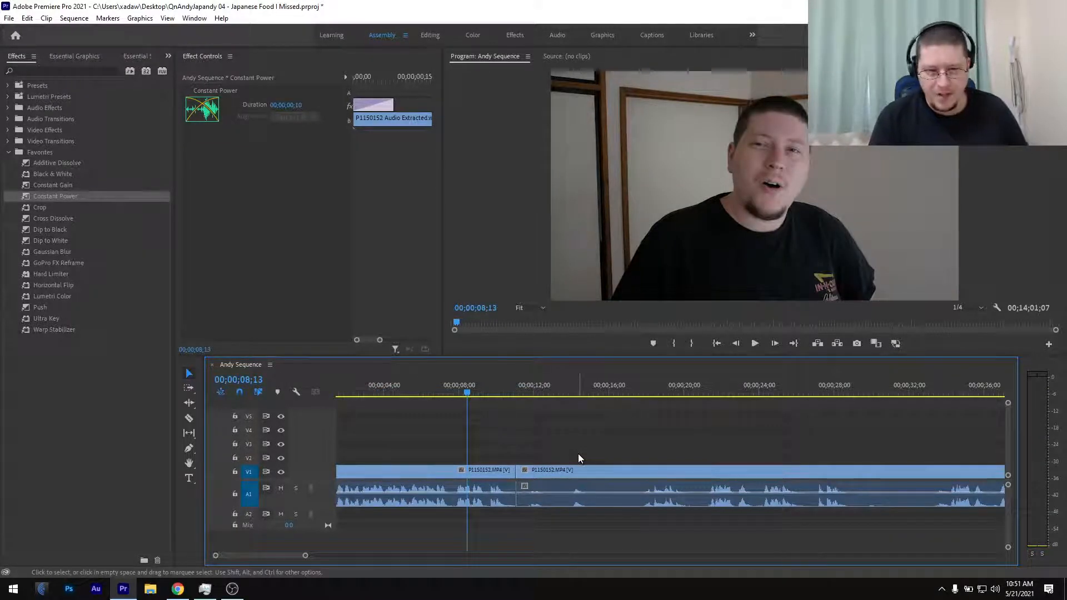
drag(634, 396, 694, 397)
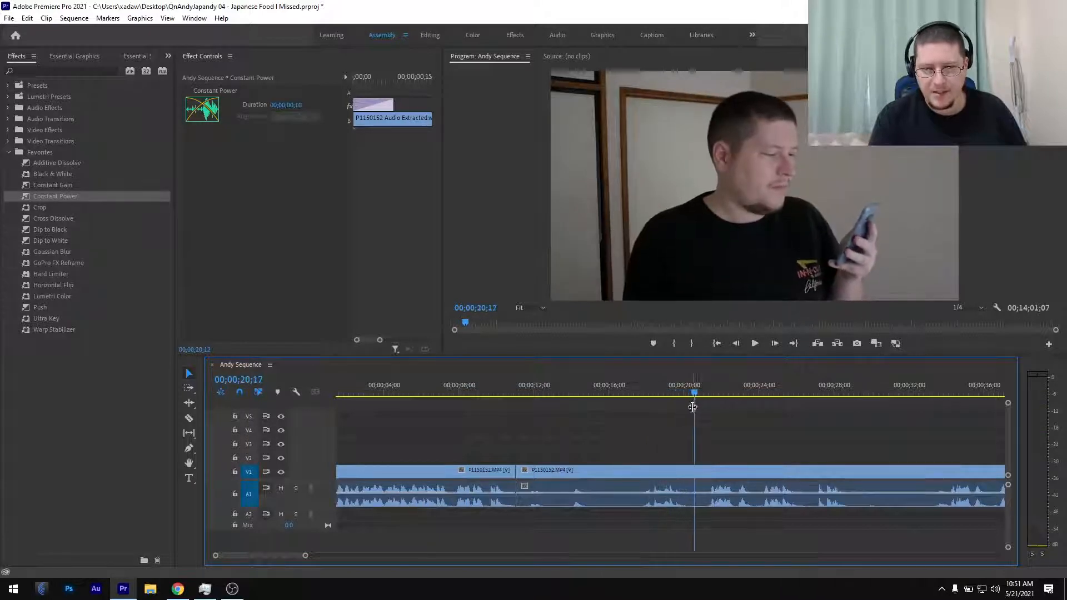
scroll(809, 401, down, 2)
key(space)
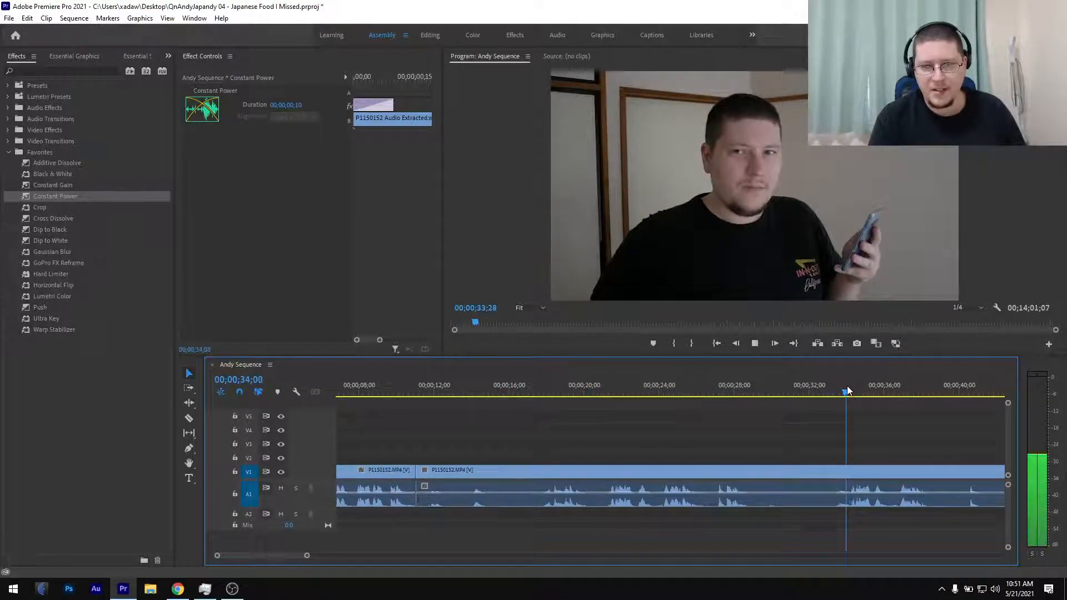
key(minus)
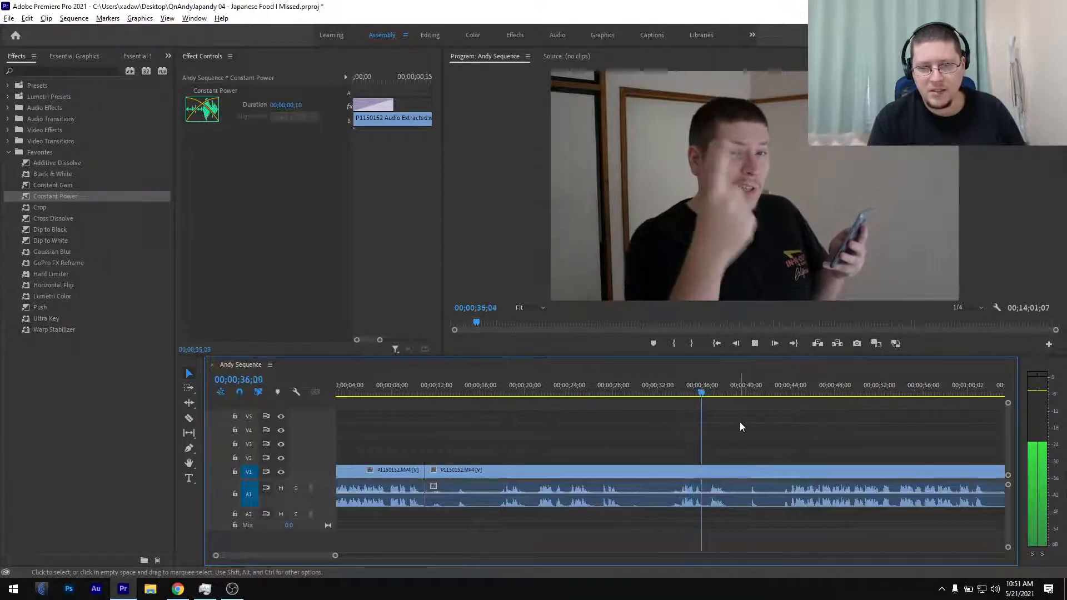
scroll(734, 424, up, 4)
scroll(591, 424, up, 2)
drag(562, 393, 591, 395)
scroll(594, 399, down, 5)
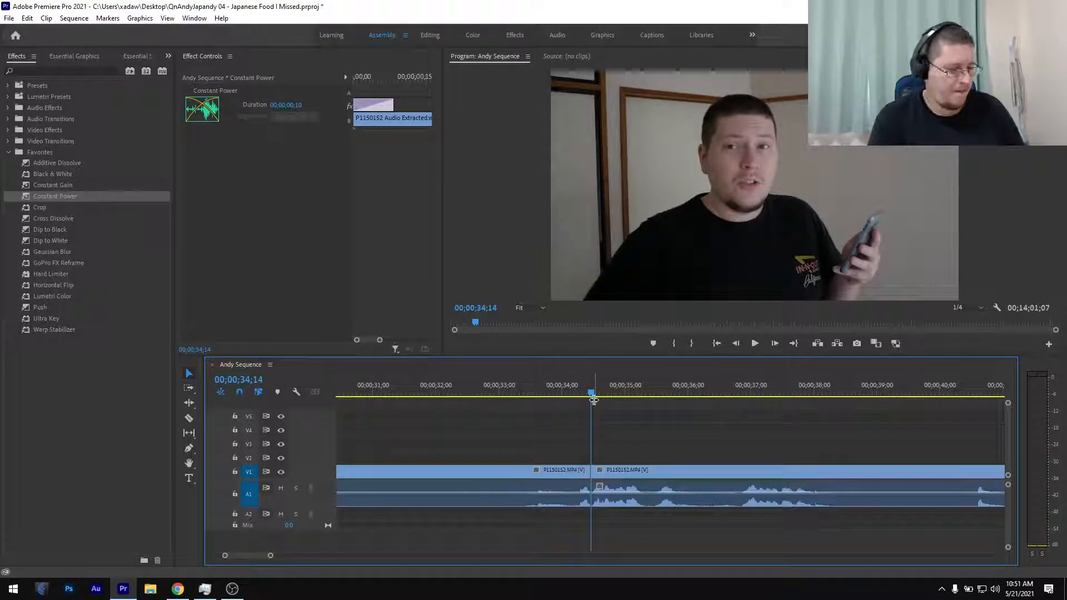
click(580, 473)
key(shift+Delete)
Apply a Constant Power transition to the A1 audio cut near 00;00;11;01 and save the project
scroll(460, 472, up, 5)
click(415, 394)
drag(54, 196, 469, 498)
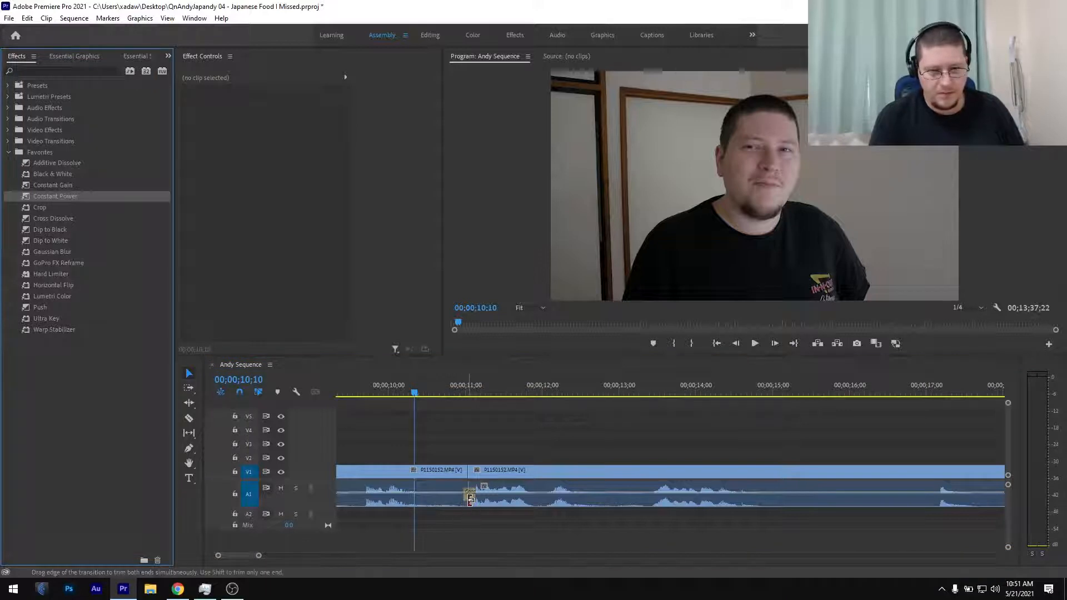
key(ctrl+s)
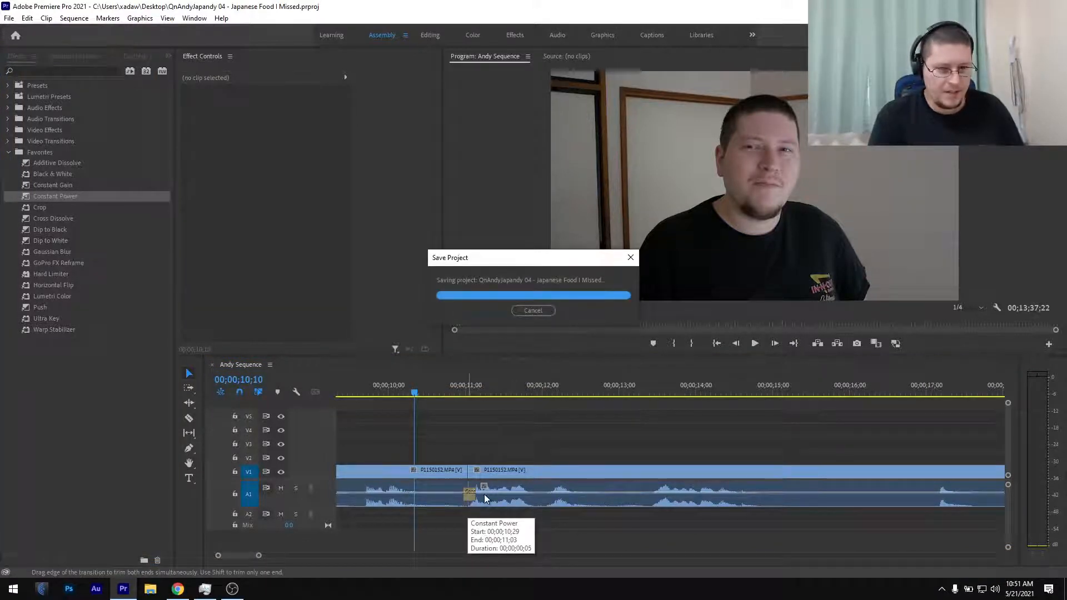
Move the 90's Style Lower Third to V2 at the start of the sequence and extend its end to 00;00;05;09
scroll(479, 499, down, 8)
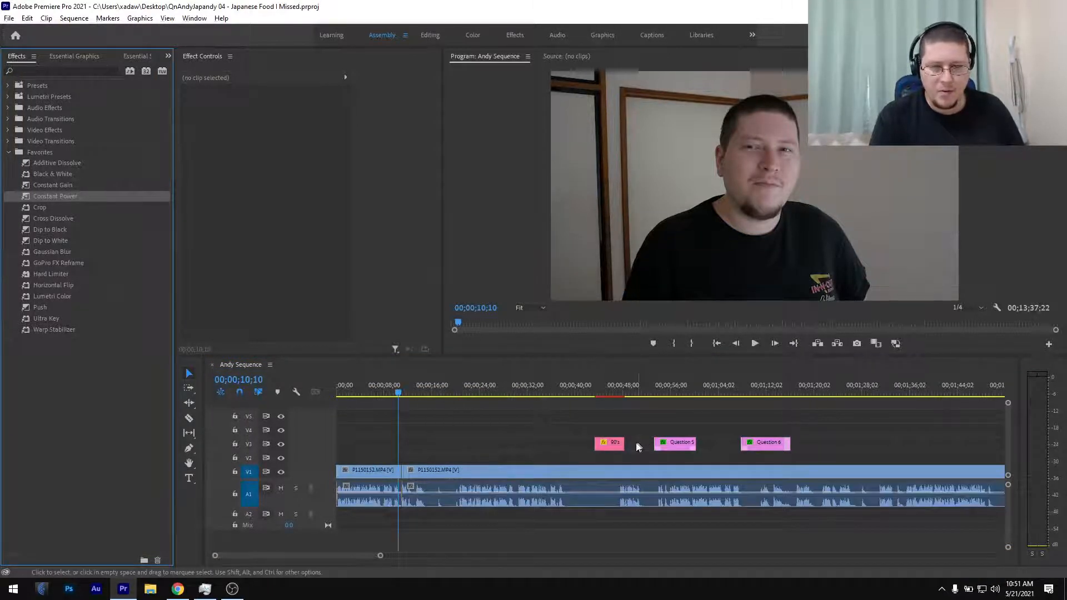
drag(614, 448, 345, 462)
scroll(349, 436, up, 6)
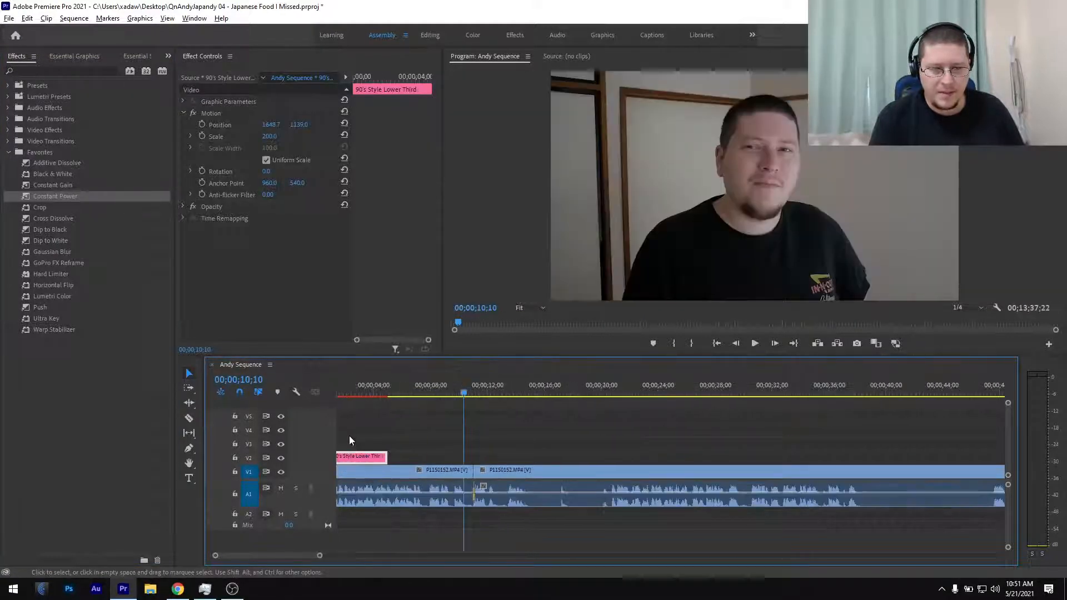
drag(362, 394, 467, 409)
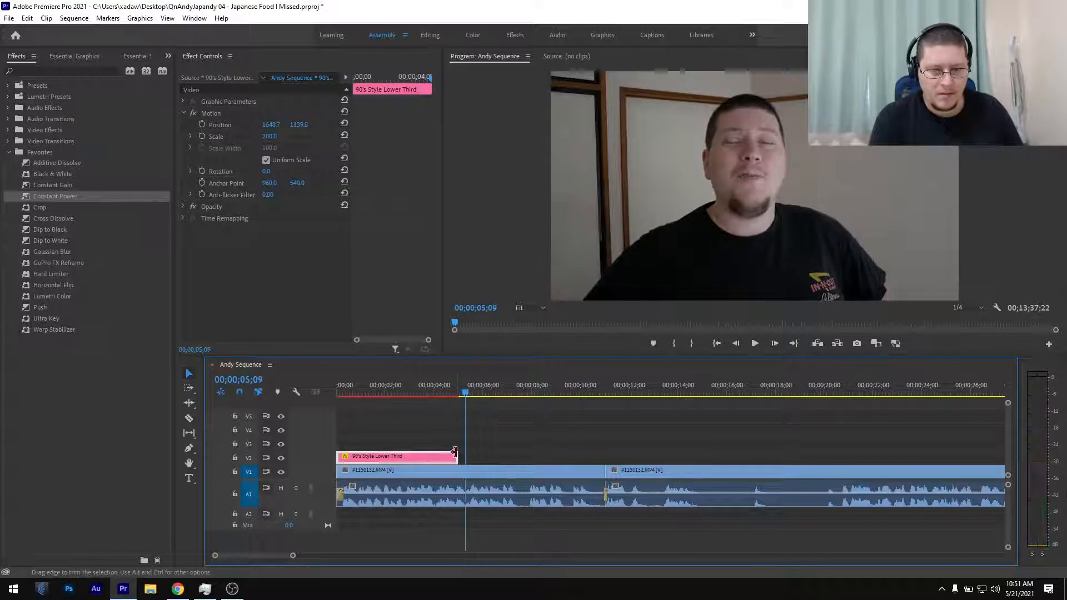
drag(457, 452, 464, 450)
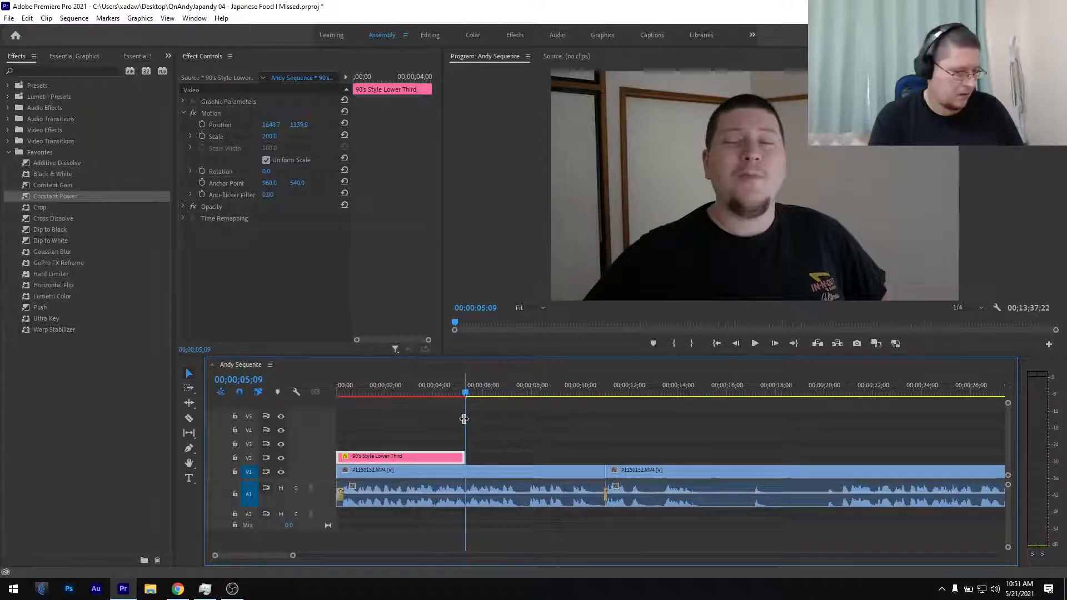
Preview the lower third at 00;00;04;13 and save the project
click(445, 385)
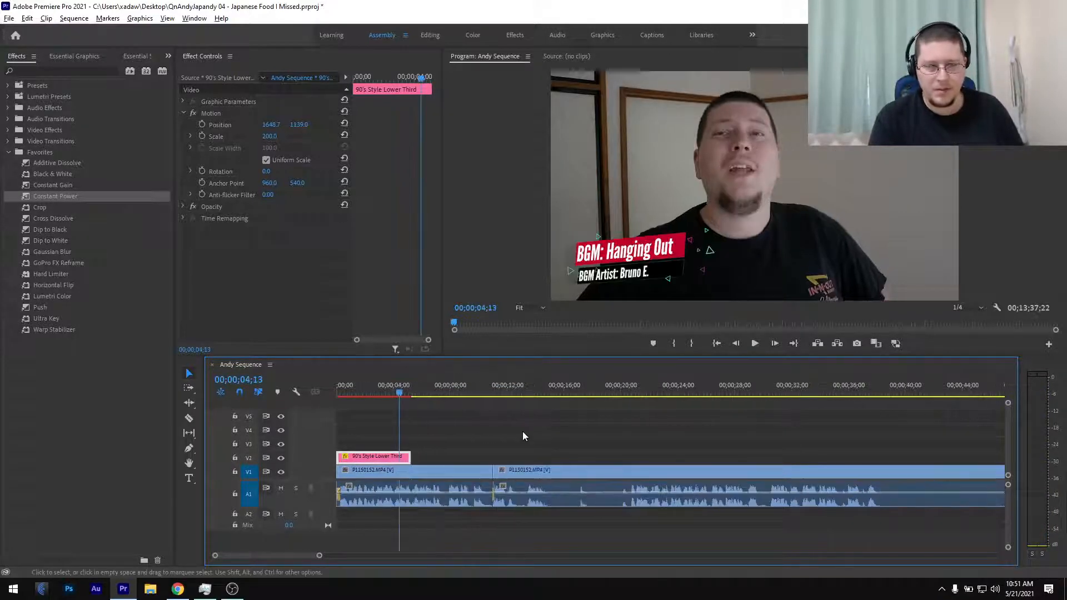
key(minus)
key(minus)
key(minus)
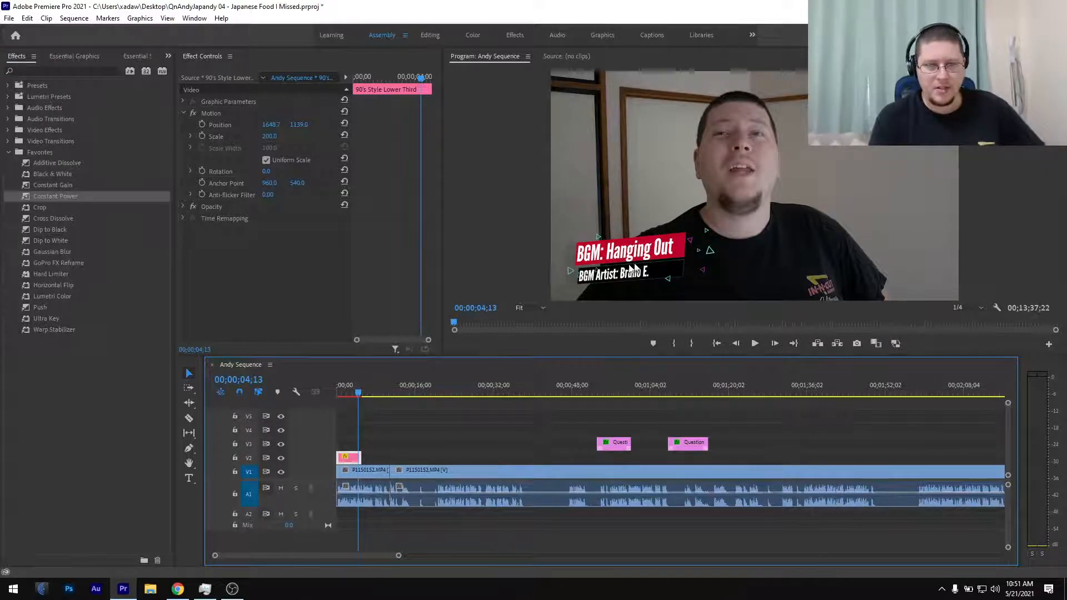
key(ctrl+s)
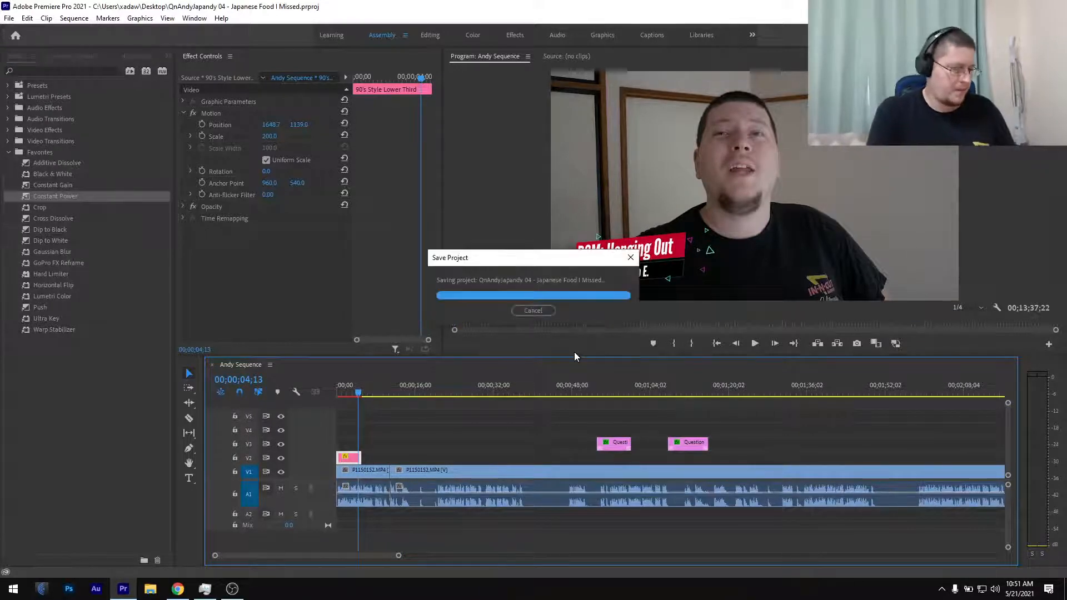
Move the Question 5 and Question 6 titles from V3 to V2, above the V1 clip that follows the footage at the sequence's end
key(minus)
key(minus)
key(minus)
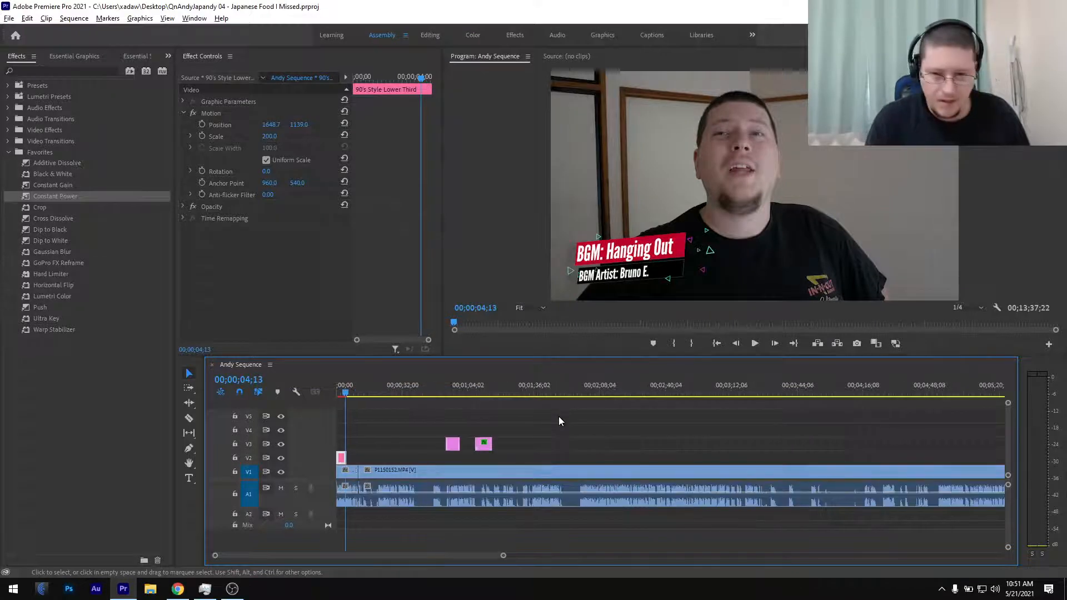
drag(379, 438, 870, 466)
scroll(872, 449, up, 5)
click(839, 440)
drag(825, 452, 786, 458)
scroll(734, 445, down, 5)
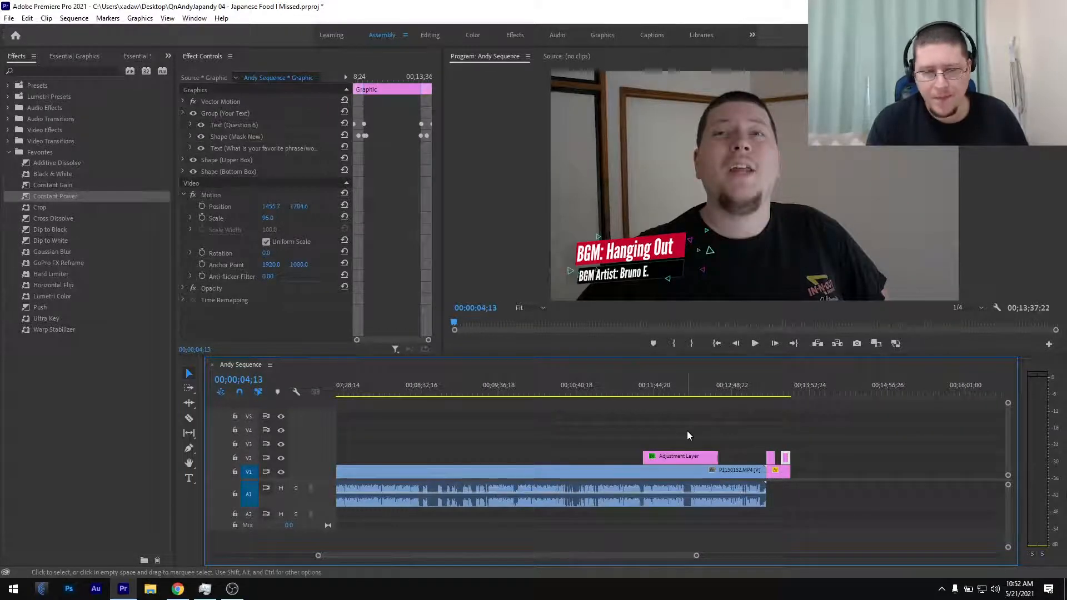
scroll(687, 431, down, 4)
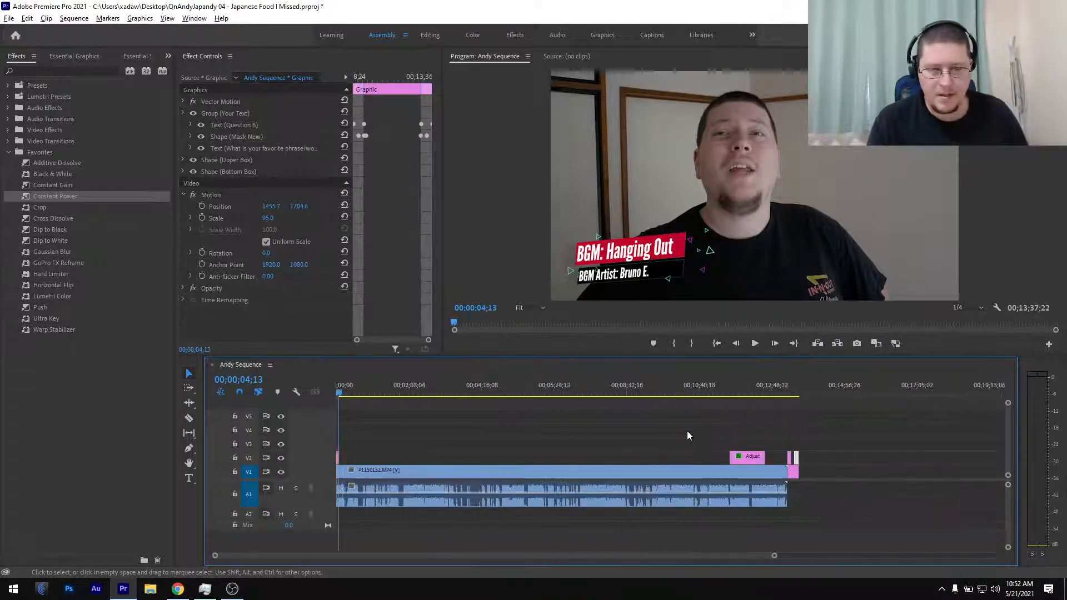
Place the adjustment layer on V2 from the sequence start to the first V1 cut, with the 90's Style Lower Third raised to V3
drag(743, 455, 362, 455)
scroll(362, 455, up, 4)
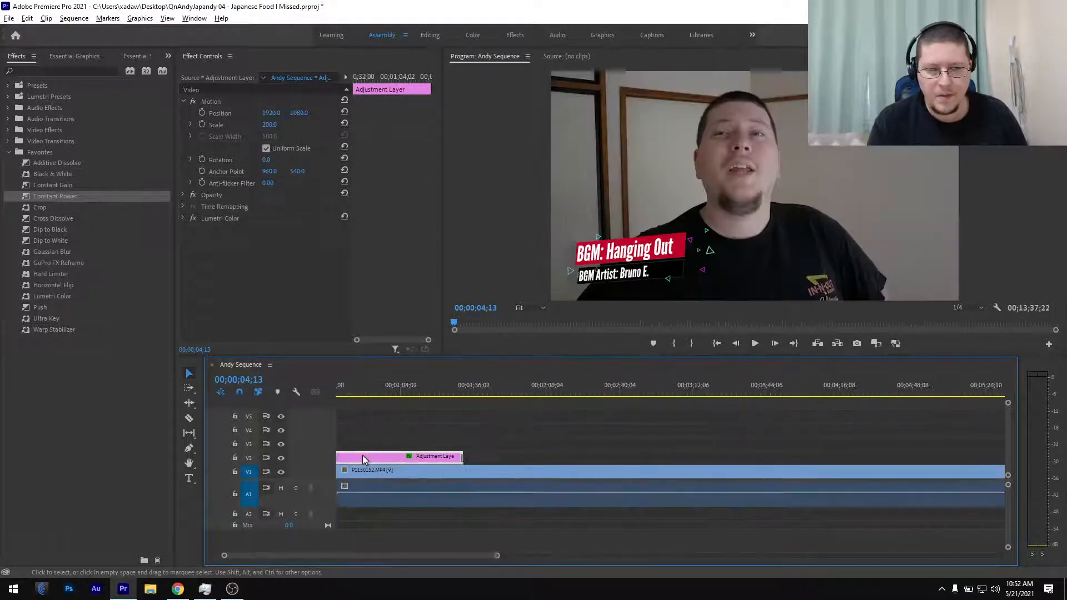
scroll(365, 454, up, 4)
click(356, 458)
drag(357, 458, 356, 445)
drag(556, 455, 358, 457)
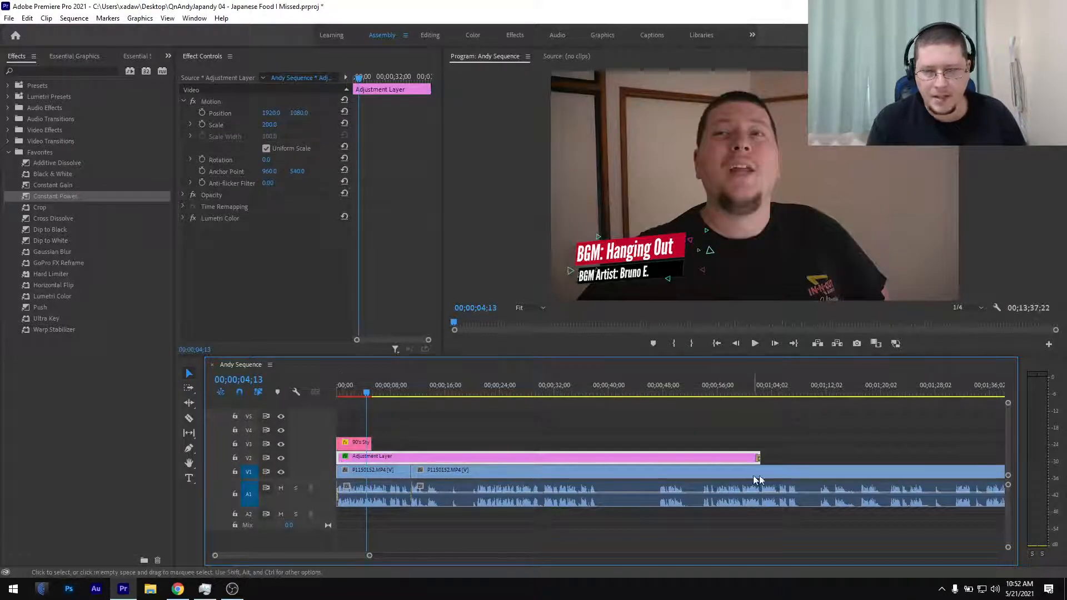
drag(758, 456, 411, 442)
Hide the V3 lower-third track and move the playhead to 00;00;00;21
click(384, 392)
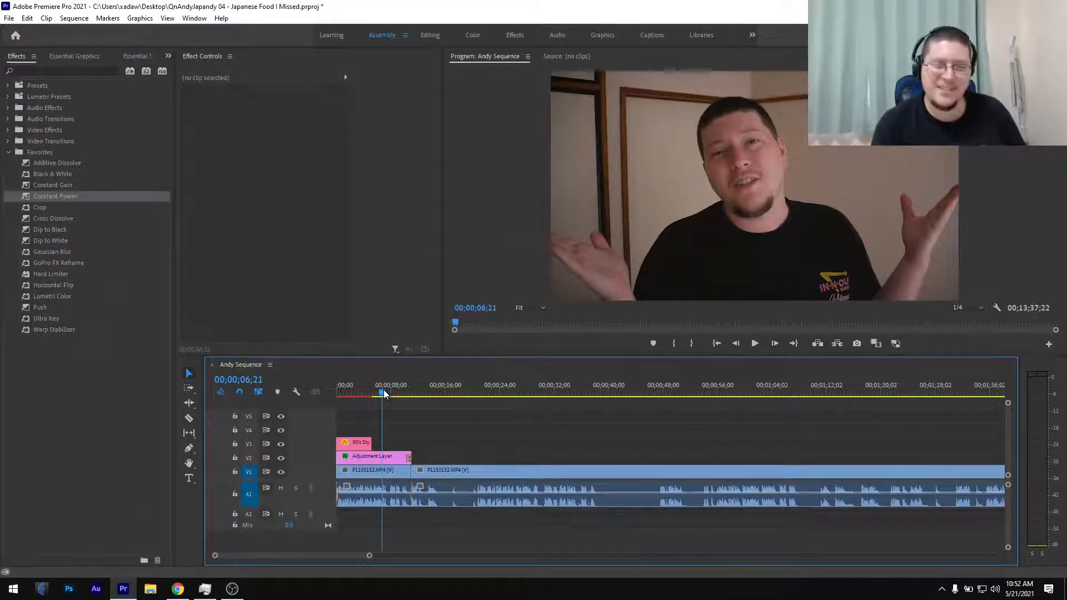
scroll(388, 436, up, 2)
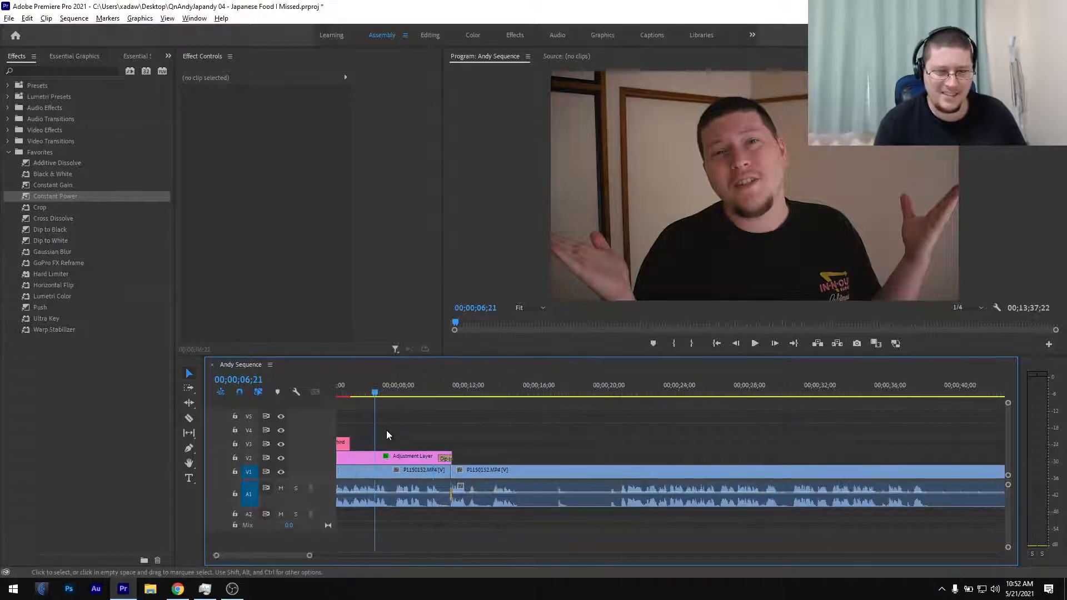
scroll(387, 435, up, 2)
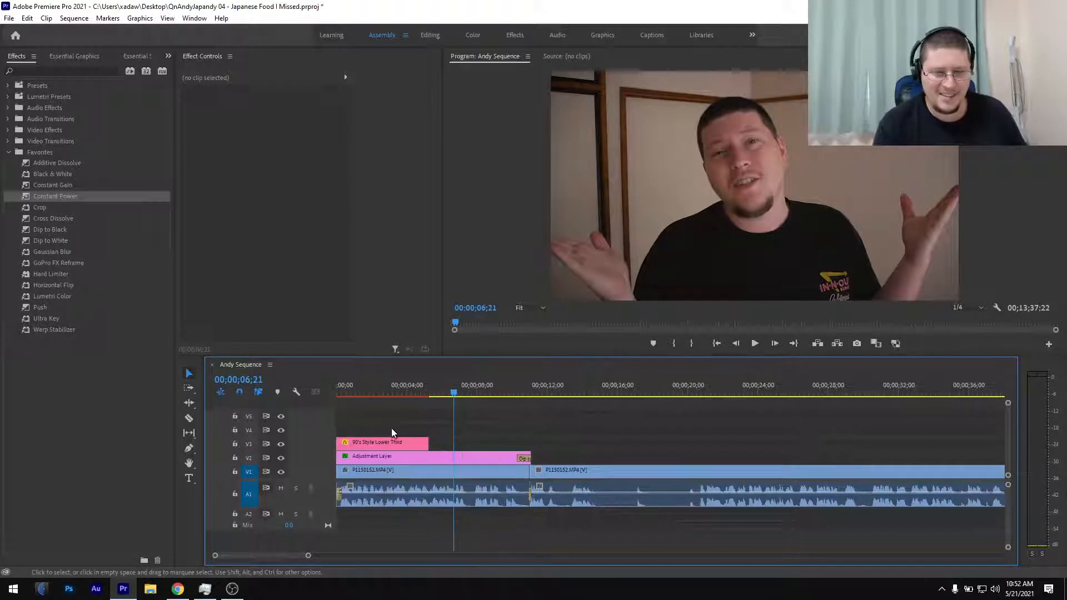
click(381, 391)
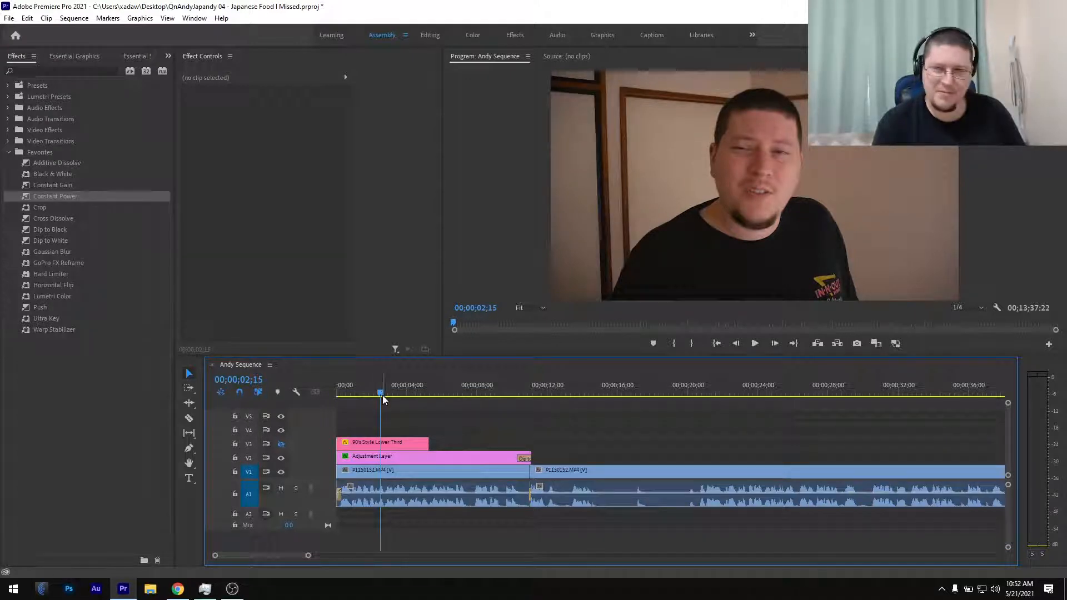
drag(383, 395, 349, 410)
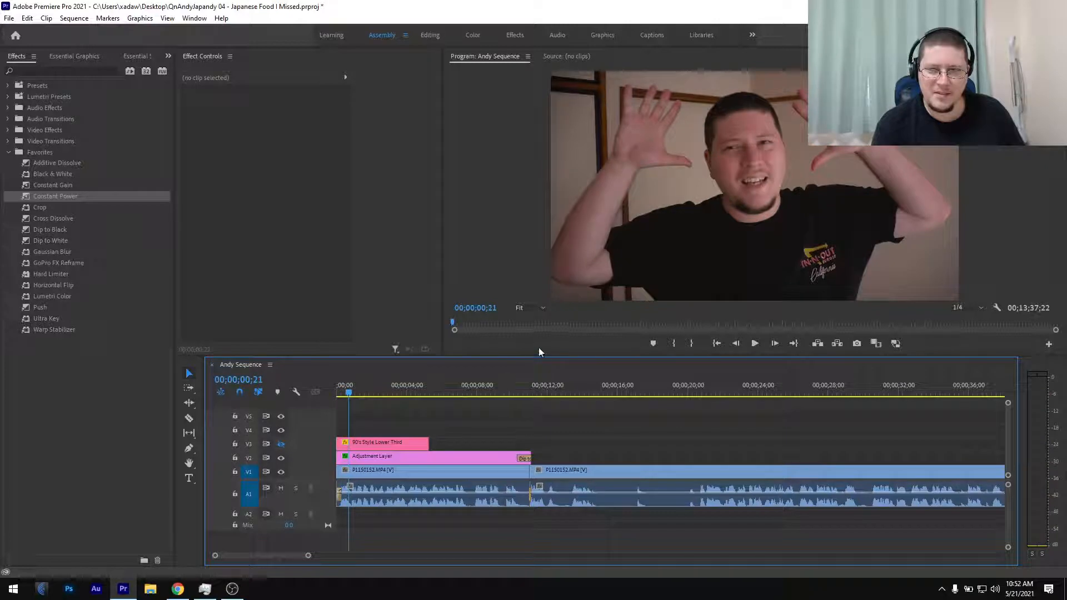
Enlarge the program preview by shrinking the timeline, and step the playhead to frame 00;00;00;22
drag(543, 355, 532, 428)
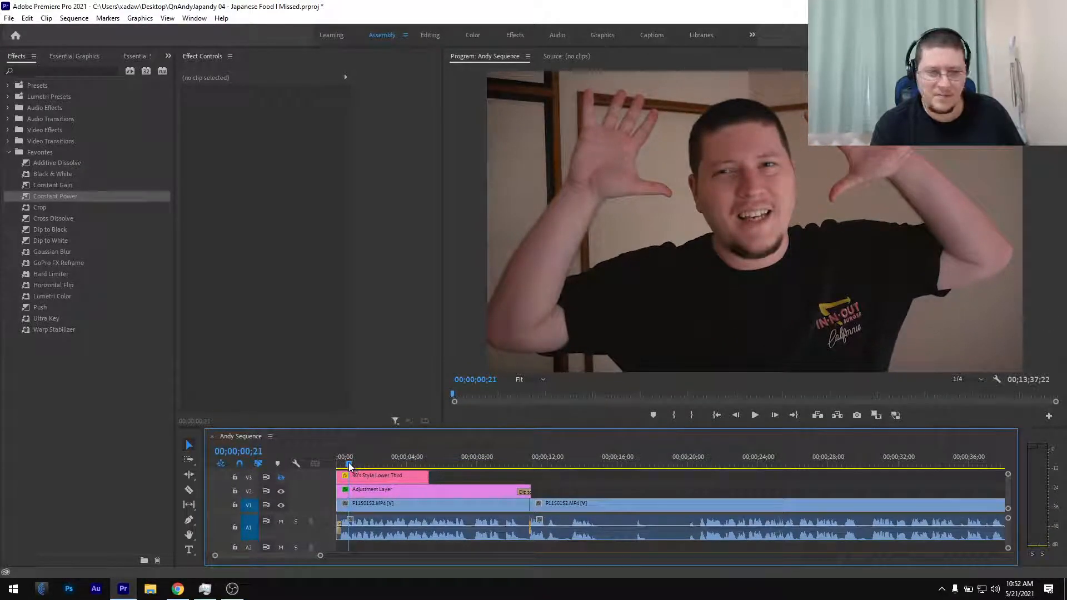
key(Right)
key(Right)
key(Right)
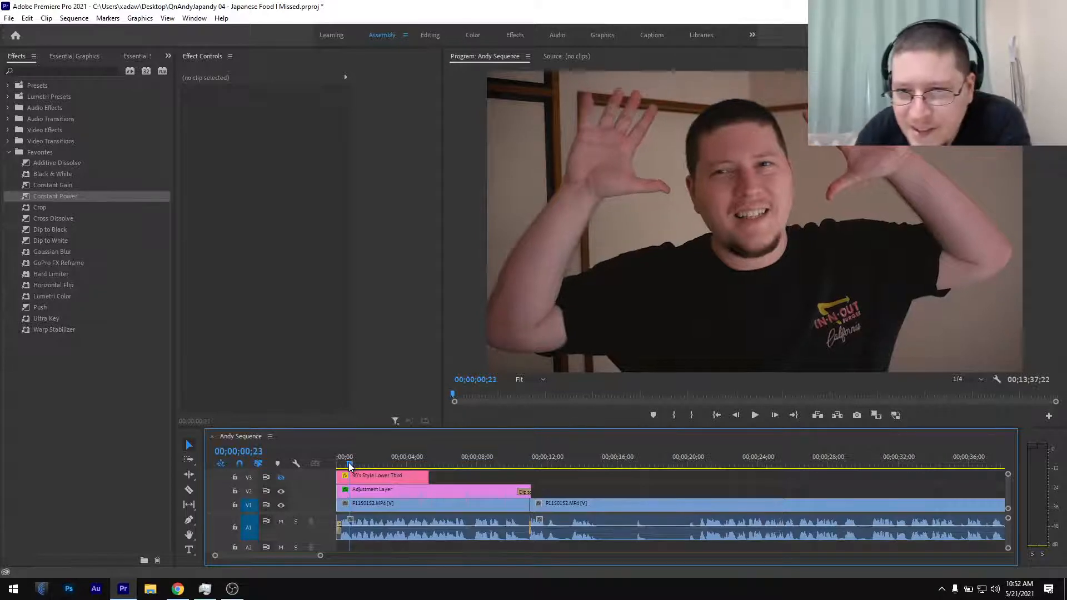
key(Left)
key(Left)
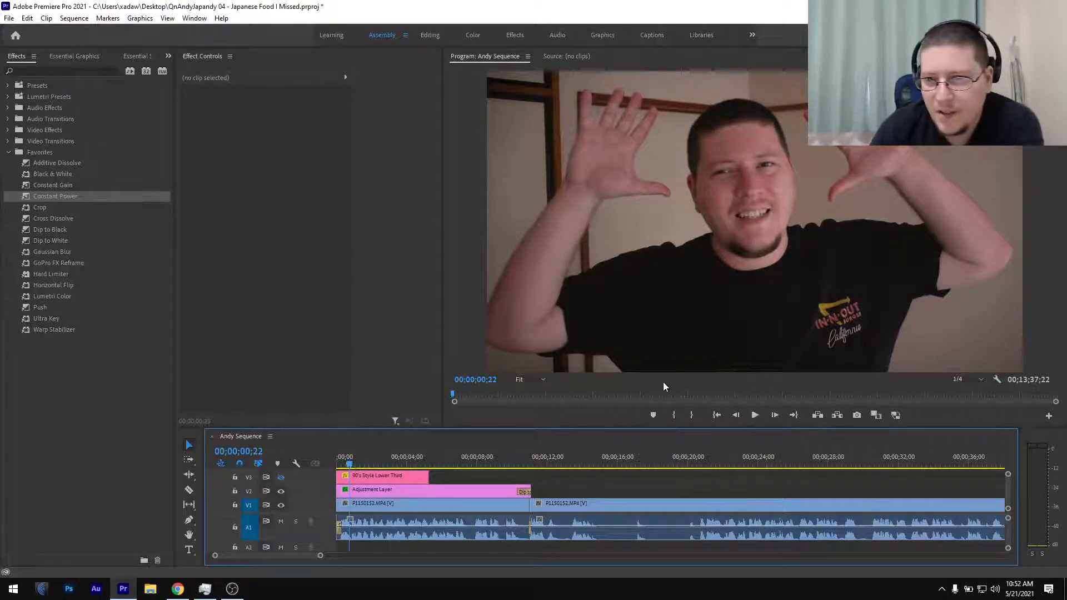
Inspect the frame at 100% magnification and return the preview to Fit
click(527, 382)
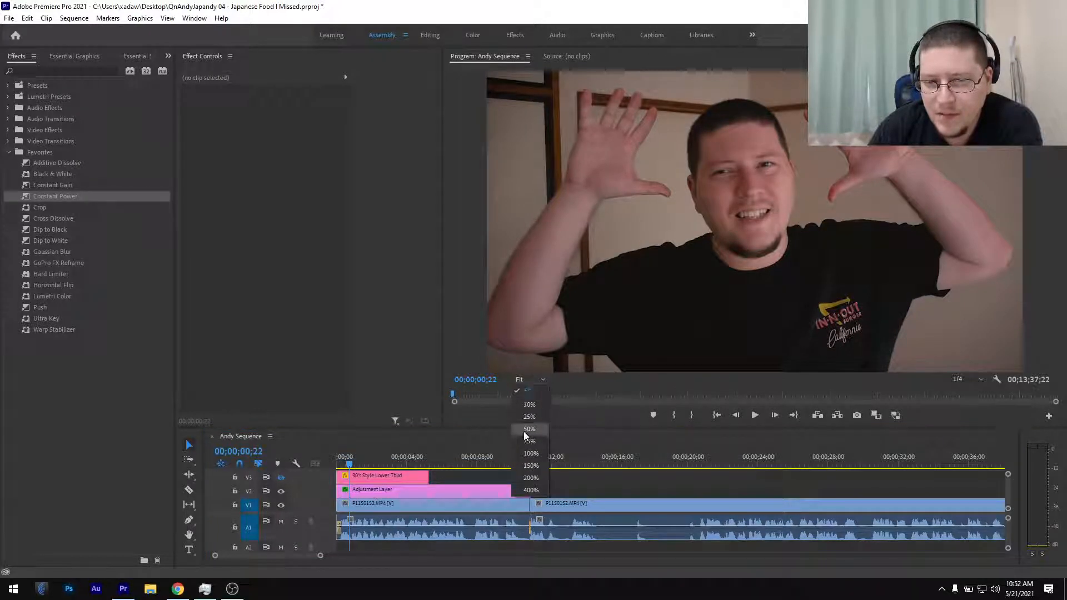
click(528, 453)
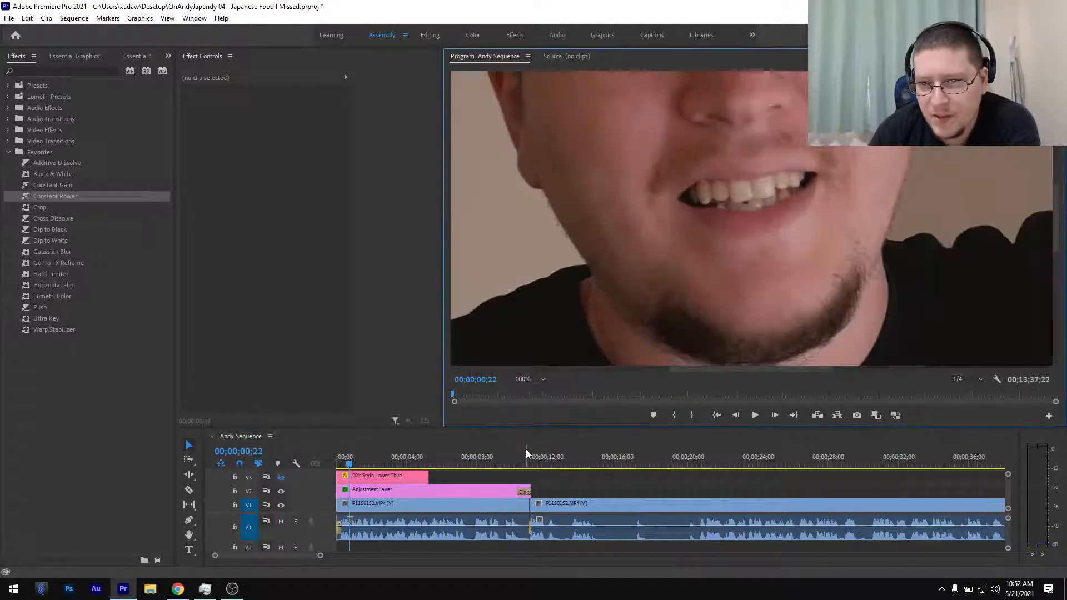
click(521, 380)
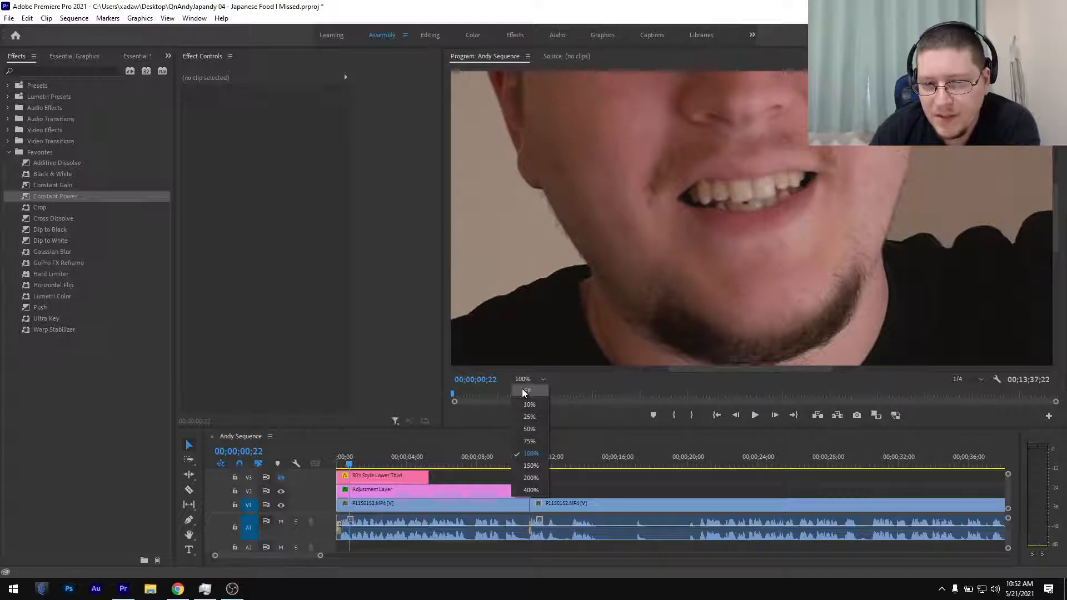
click(528, 391)
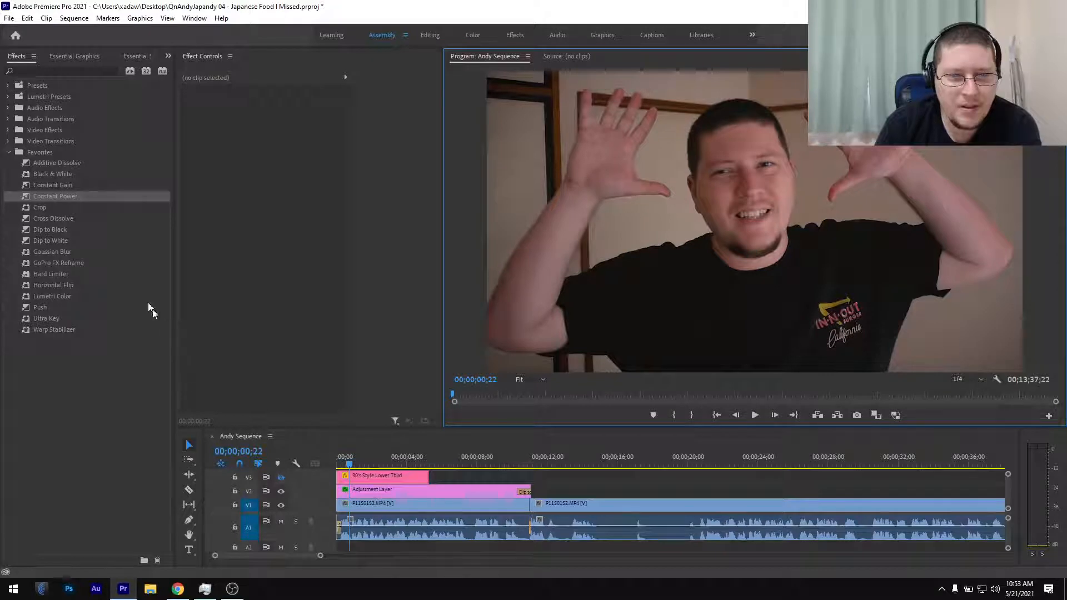
Reset the adjustment layer's Lumetri Color effect and show its Basic Correction settings beside a further enlarged program preview
click(371, 493)
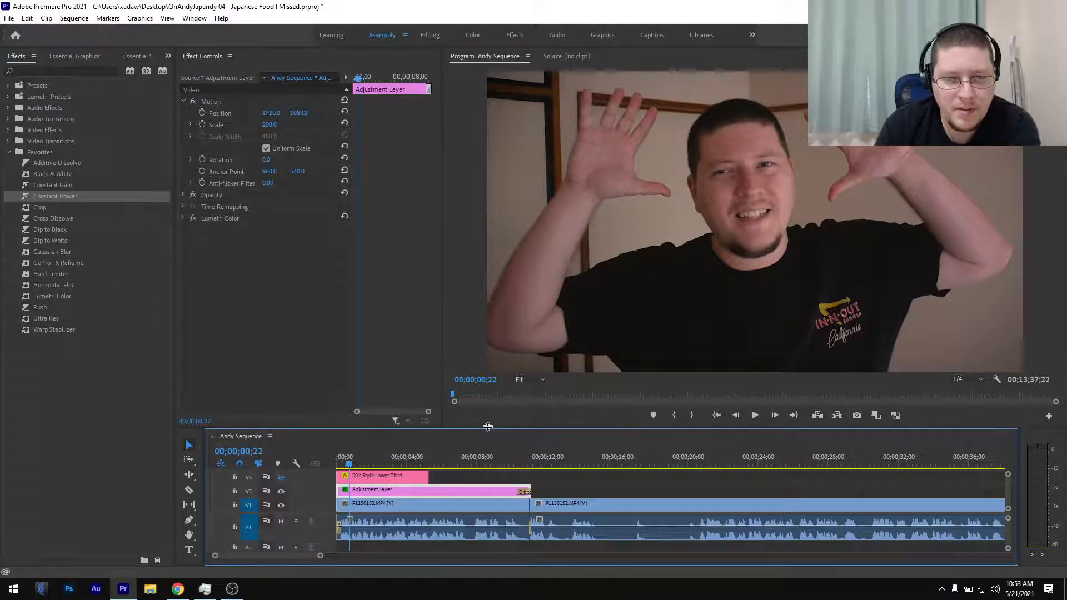
drag(484, 428, 486, 456)
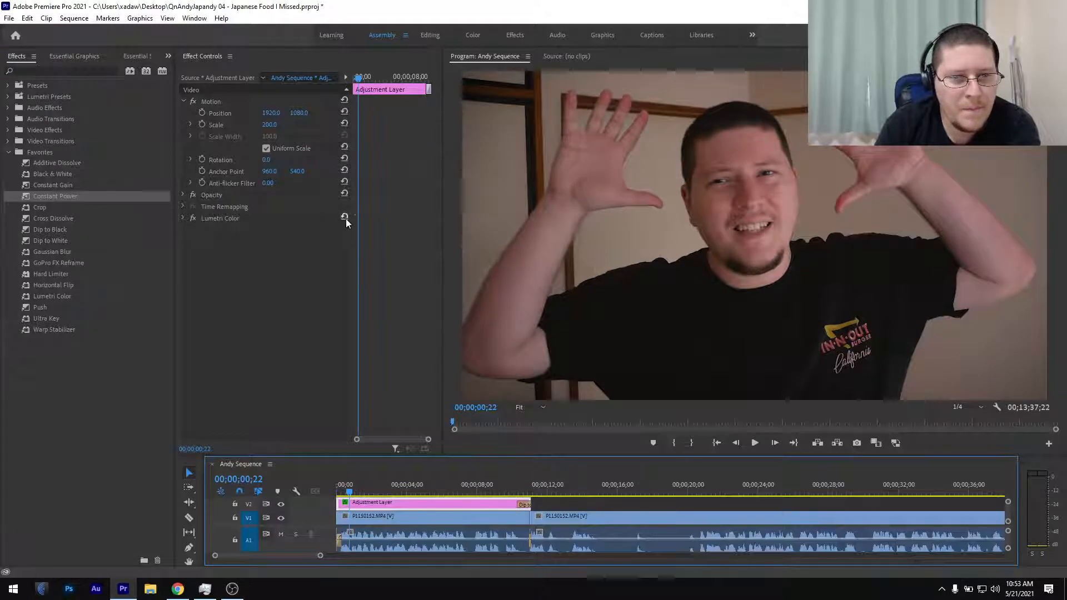
click(184, 219)
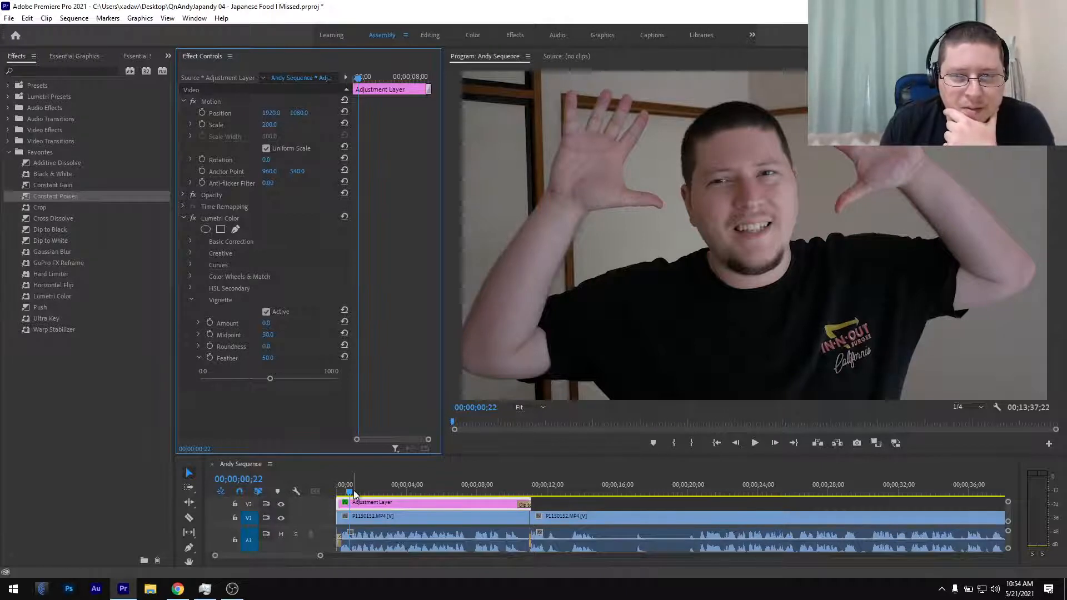
click(184, 101)
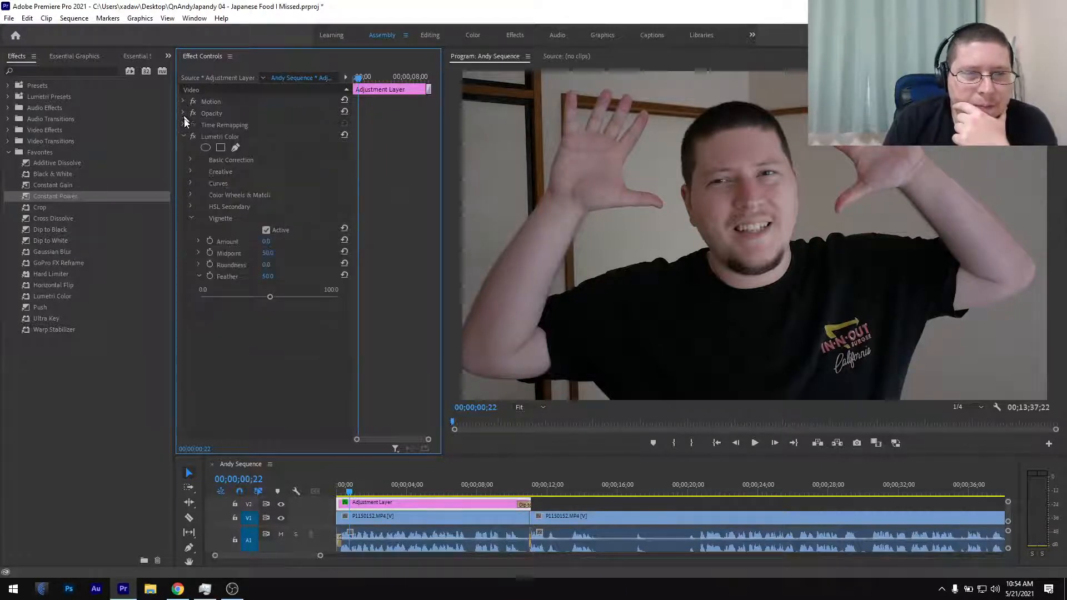
click(191, 160)
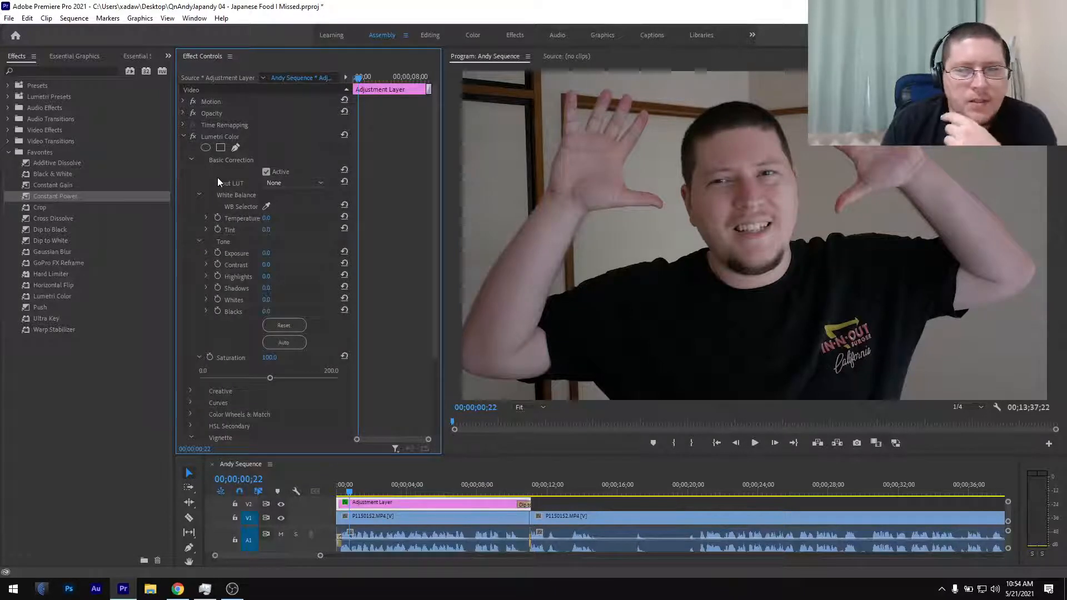
Try the Input LUT presets from ALEXA_Default_LogC2Rec709 to Phantom_Rec709_Gamma on the adjustment layer, and set Input LUT back to None
click(286, 185)
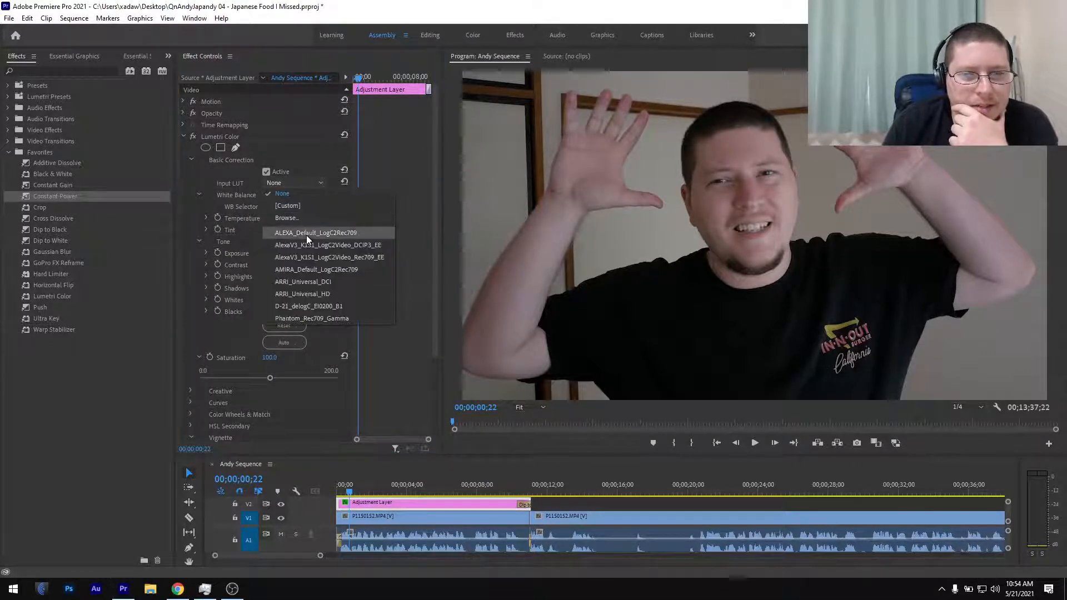
click(306, 234)
click(305, 185)
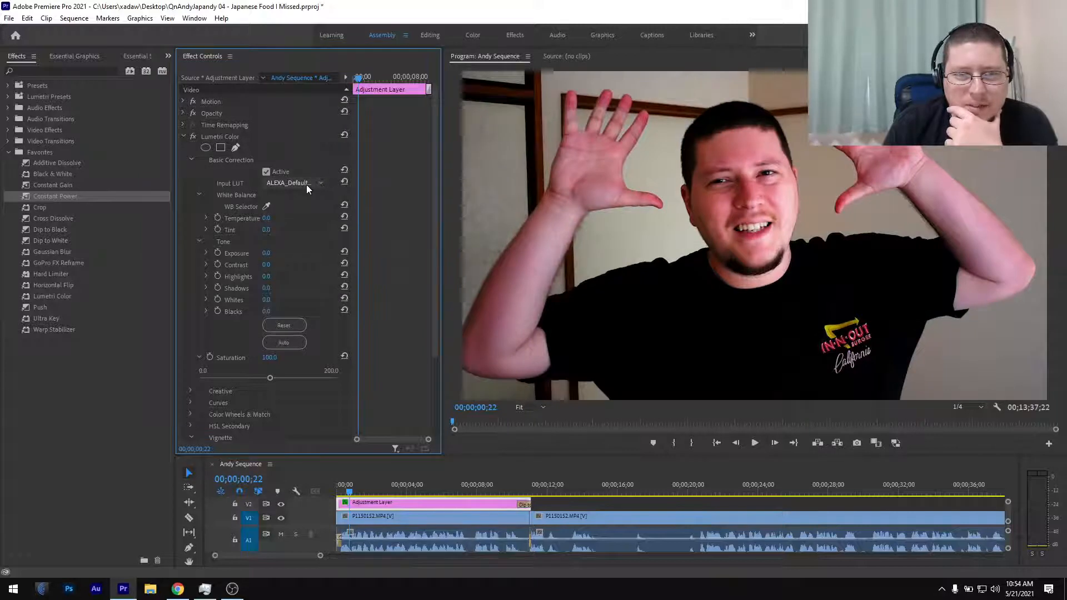
click(306, 185)
scroll(305, 185, down, 1)
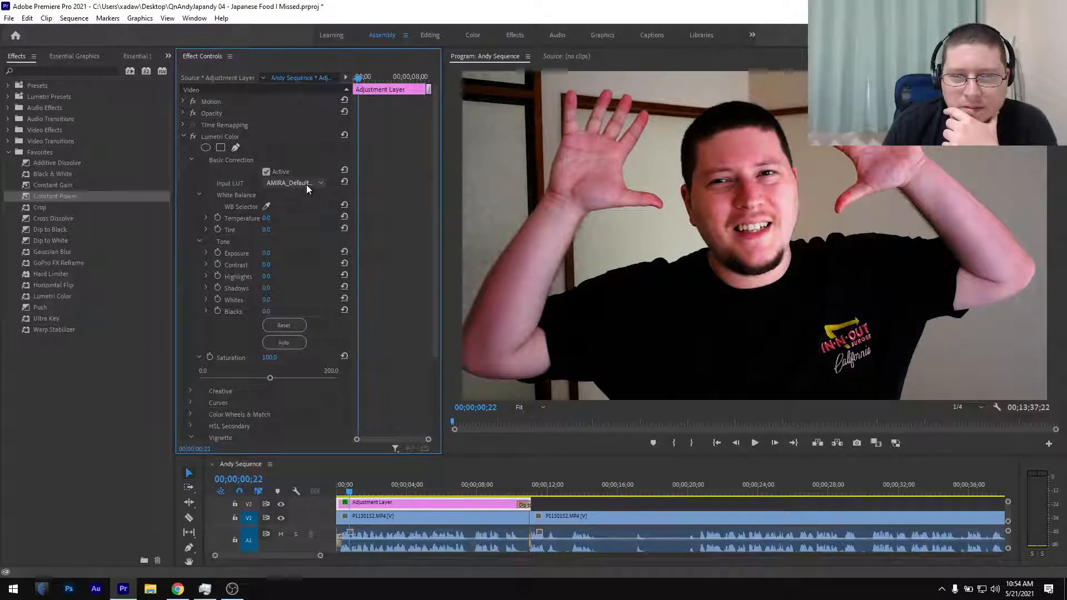
scroll(306, 185, down, 1)
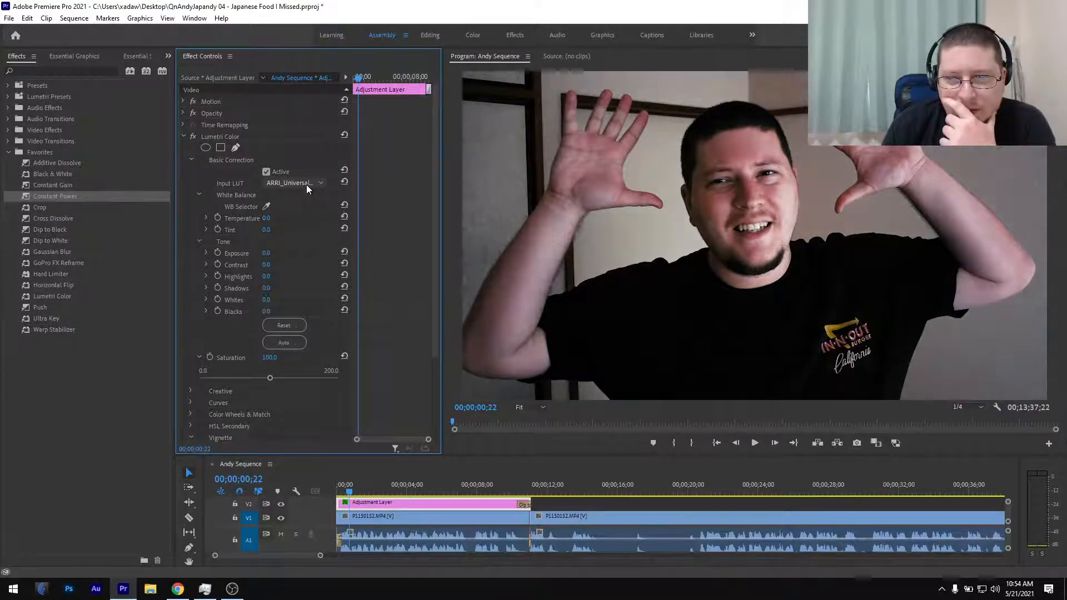
scroll(306, 184, down, 1)
click(306, 184)
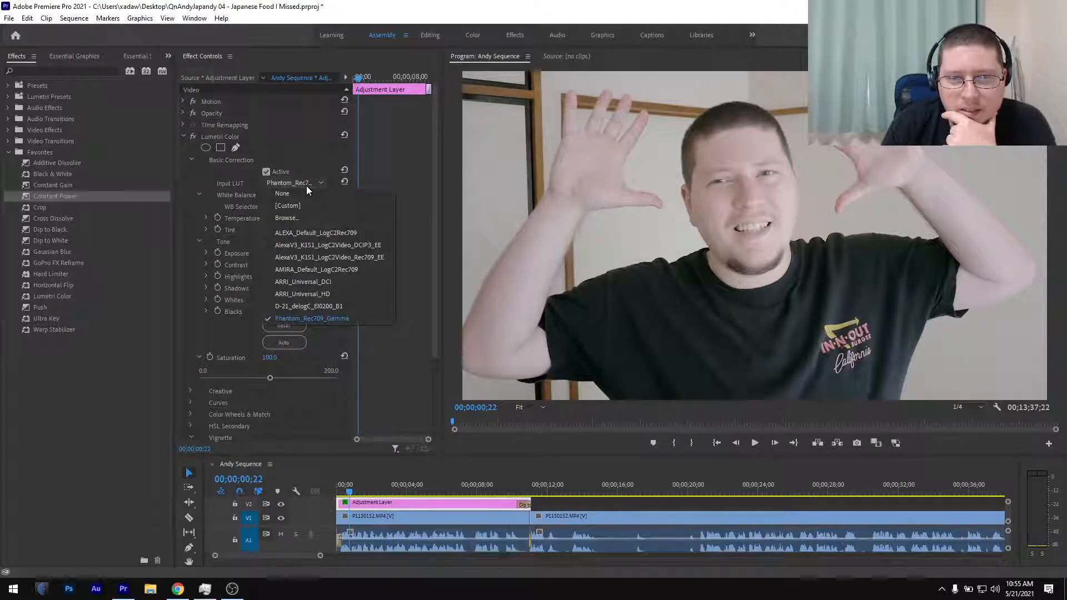
click(303, 193)
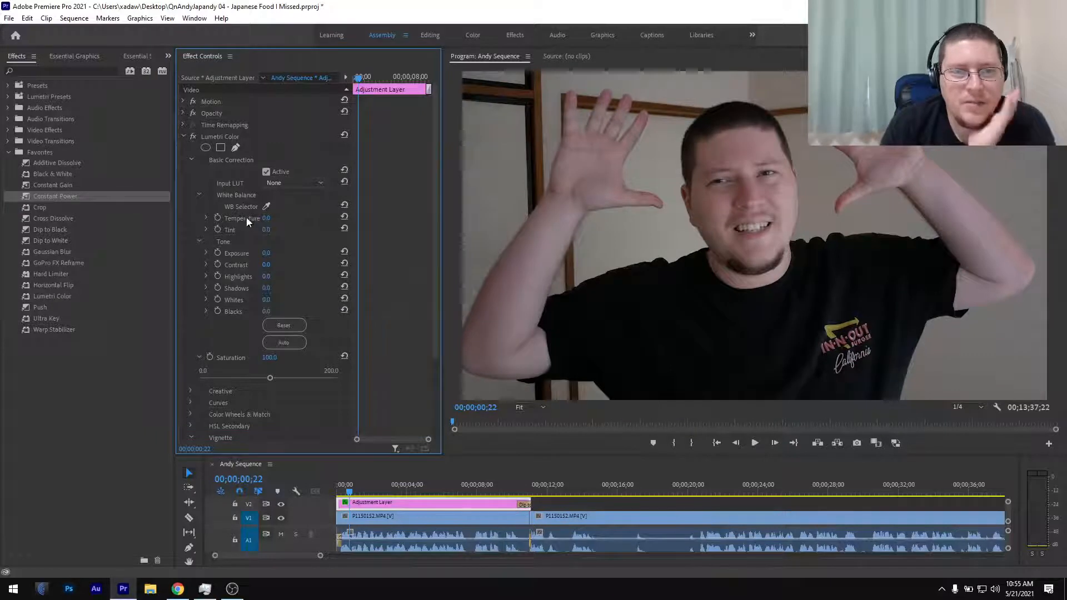
Set the adjustment layer's white balance Temperature to -5
click(206, 218)
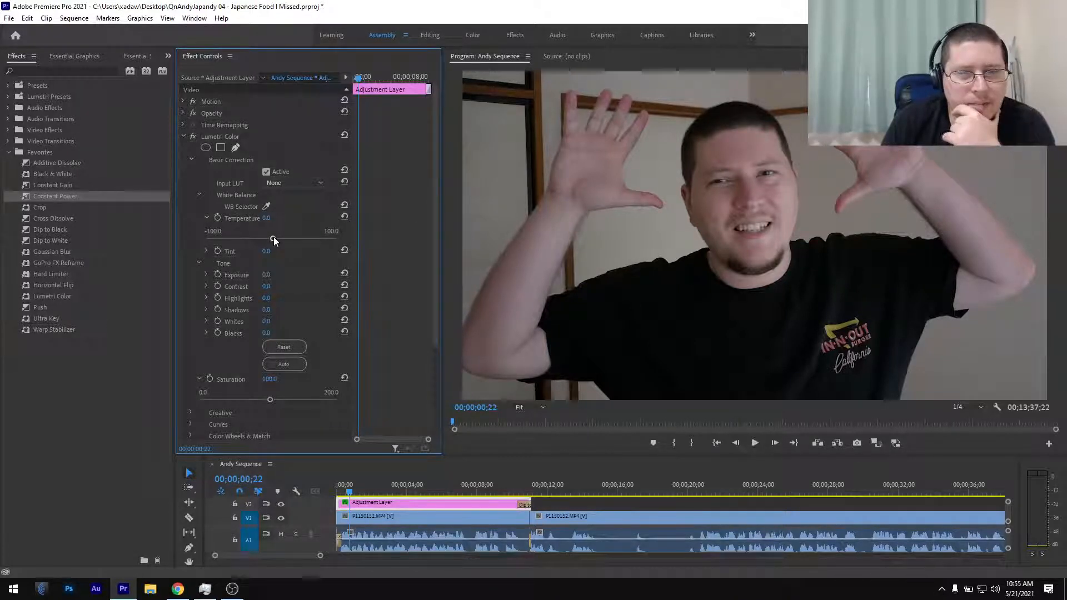
mouse_move(274, 239)
mouse_down()
mouse_move(246, 239)
mouse_move(291, 244)
mouse_move(270, 252)
mouse_up()
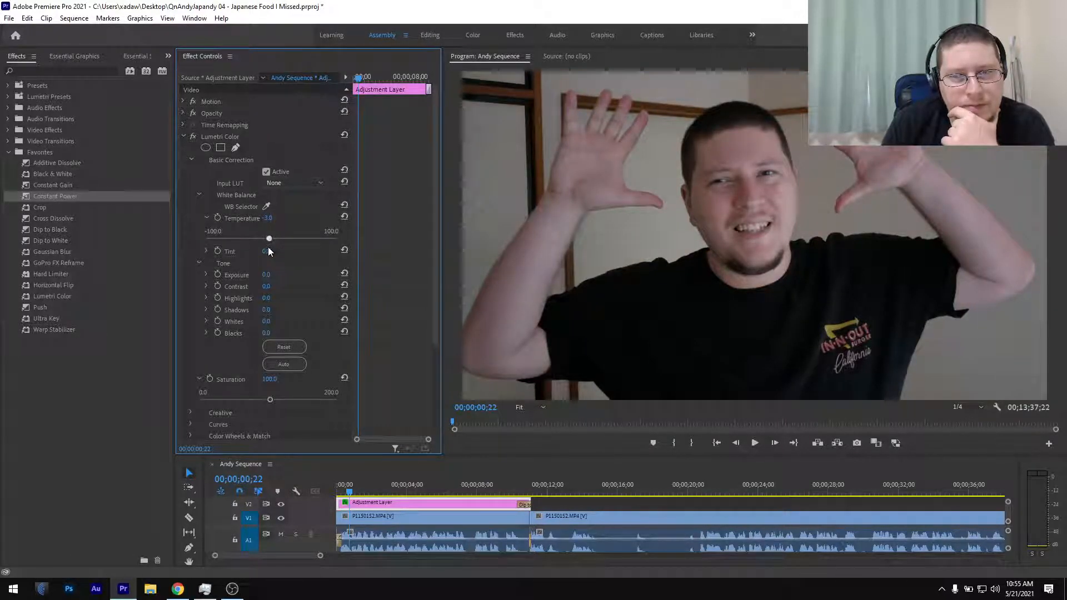
click(276, 218)
text(-5)
key(Return)
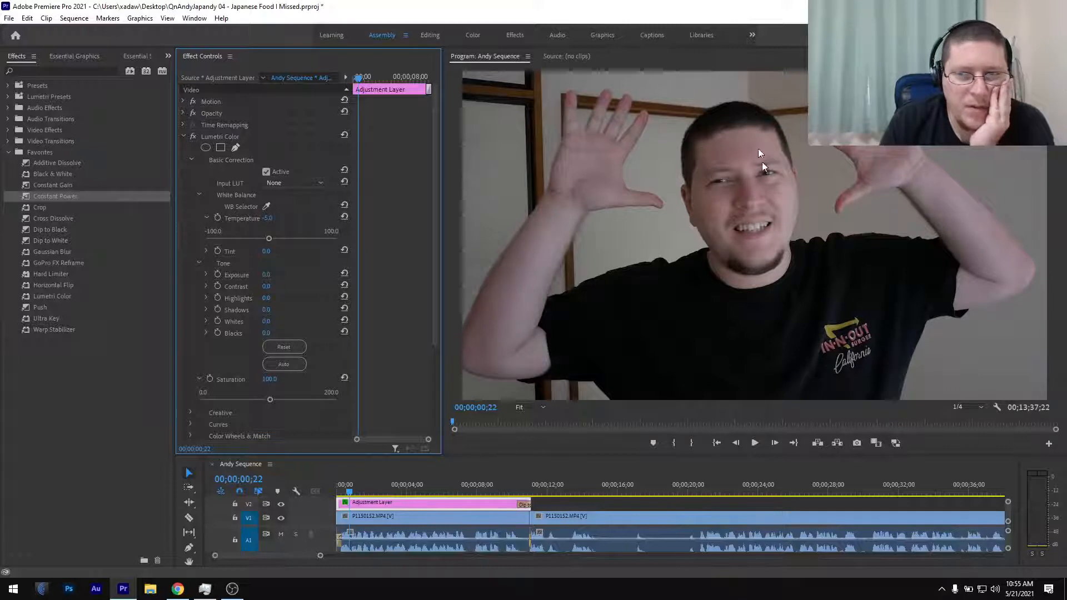
Set the adjustment layer's white balance Tint to -5
click(208, 216)
click(205, 229)
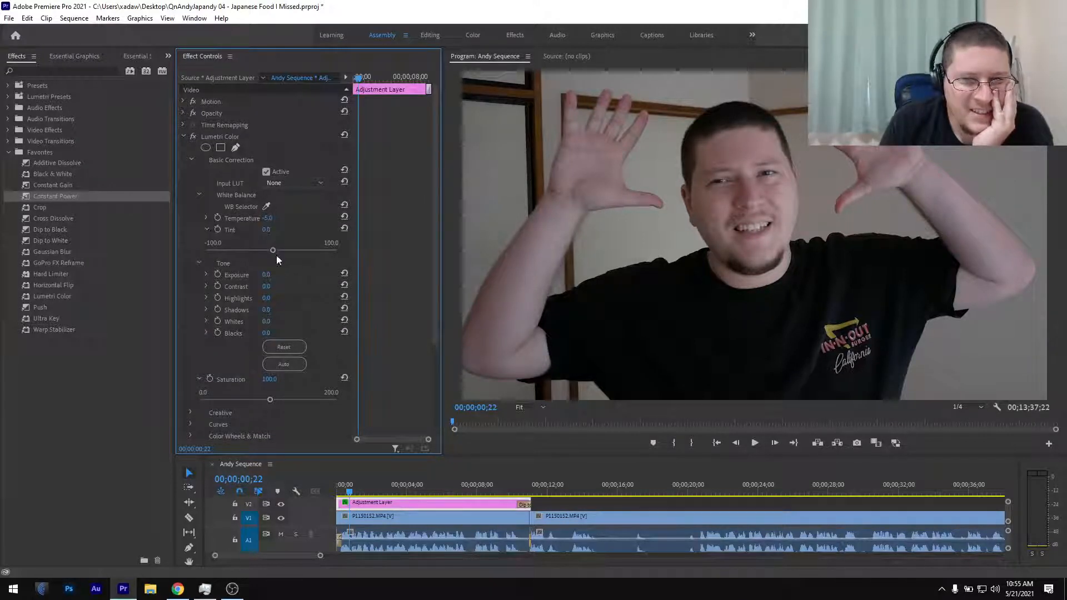
drag(273, 250, 262, 255)
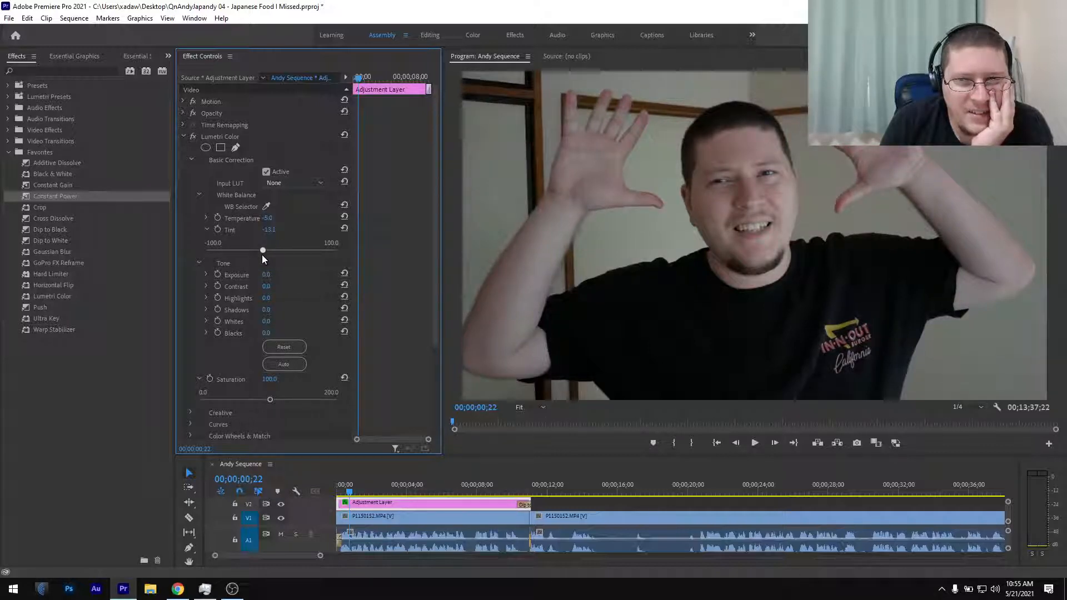
click(276, 228)
text(-5)
key(Return)
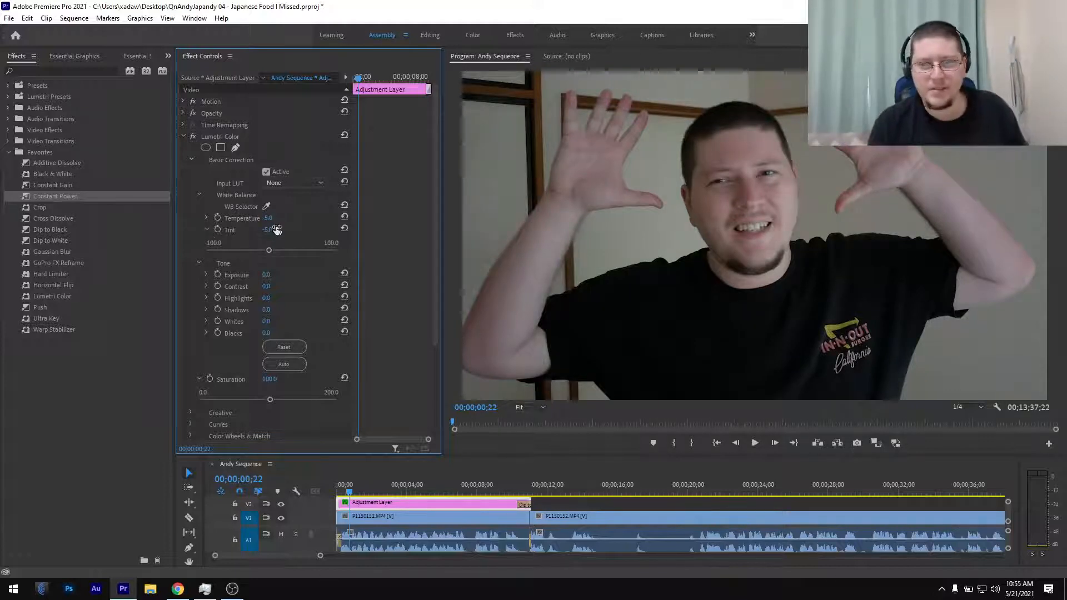
click(207, 229)
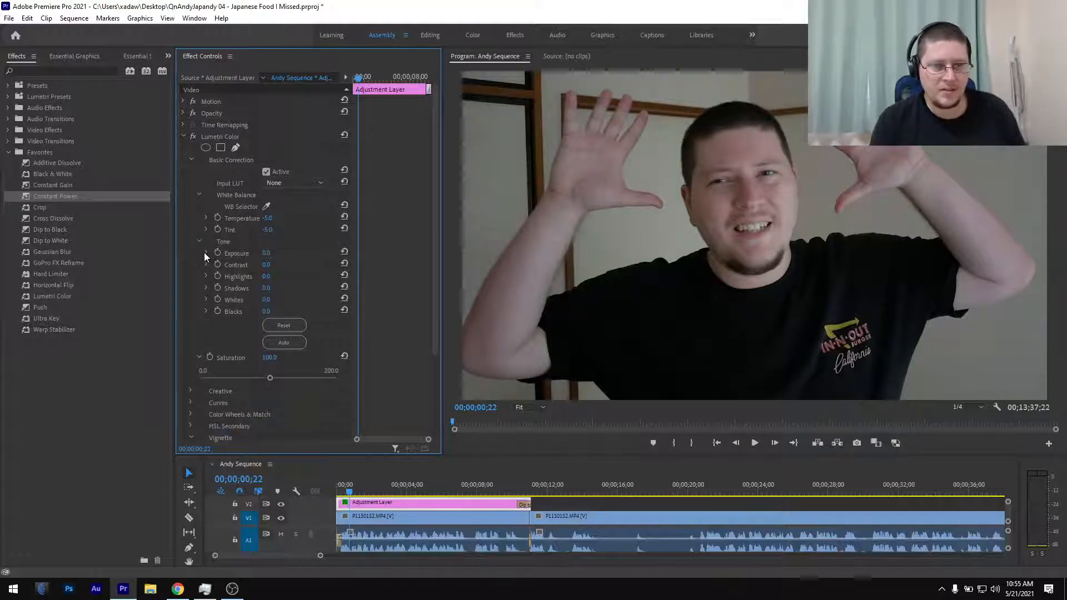
Set the adjustment layer's Lumetri Exposure to 1.0
click(206, 253)
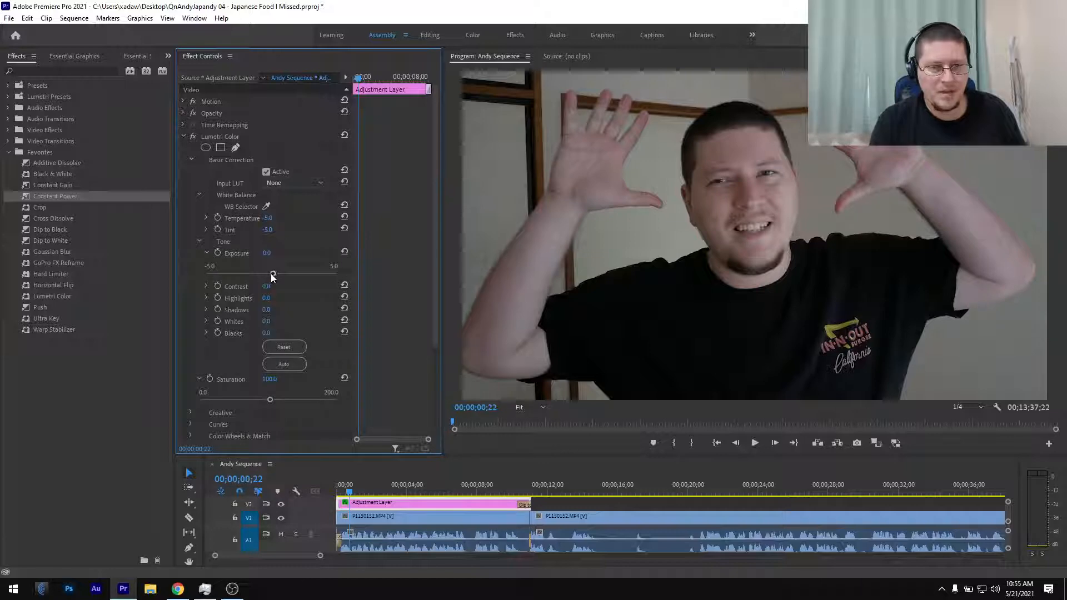
drag(272, 273, 292, 284)
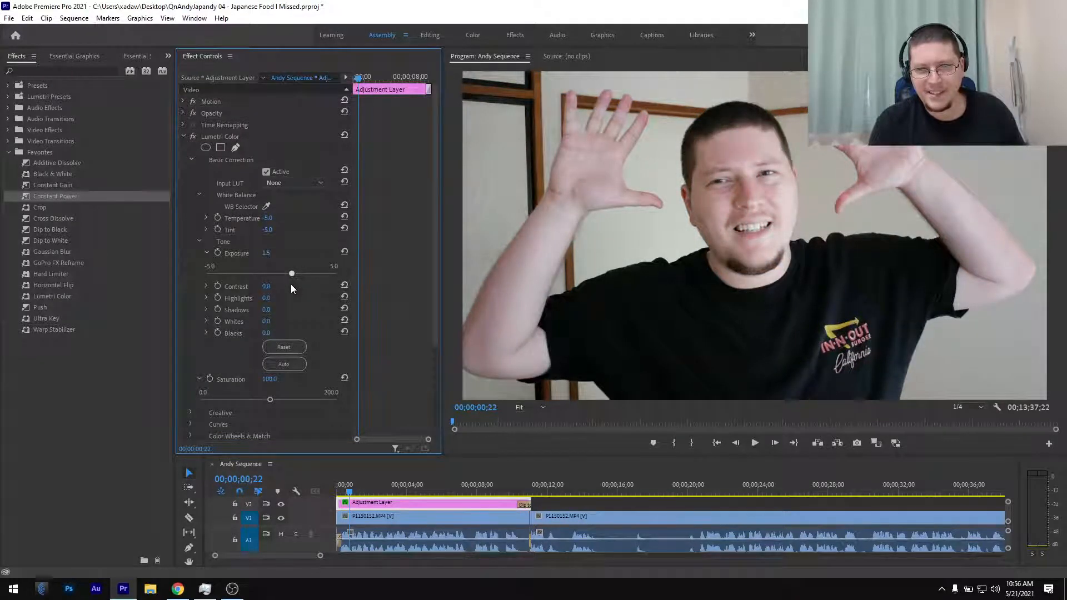
click(268, 254)
key(Return)
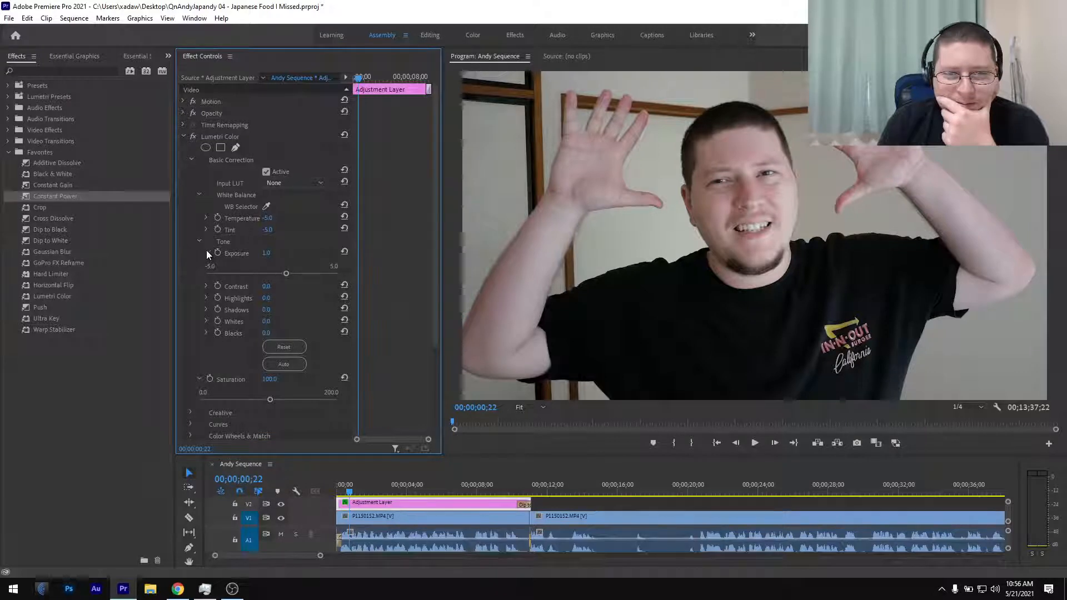
Try a Lumetri Exposure of 1.2 on the adjustment layer, and set it back to 1.0
click(277, 251)
text(1.2)
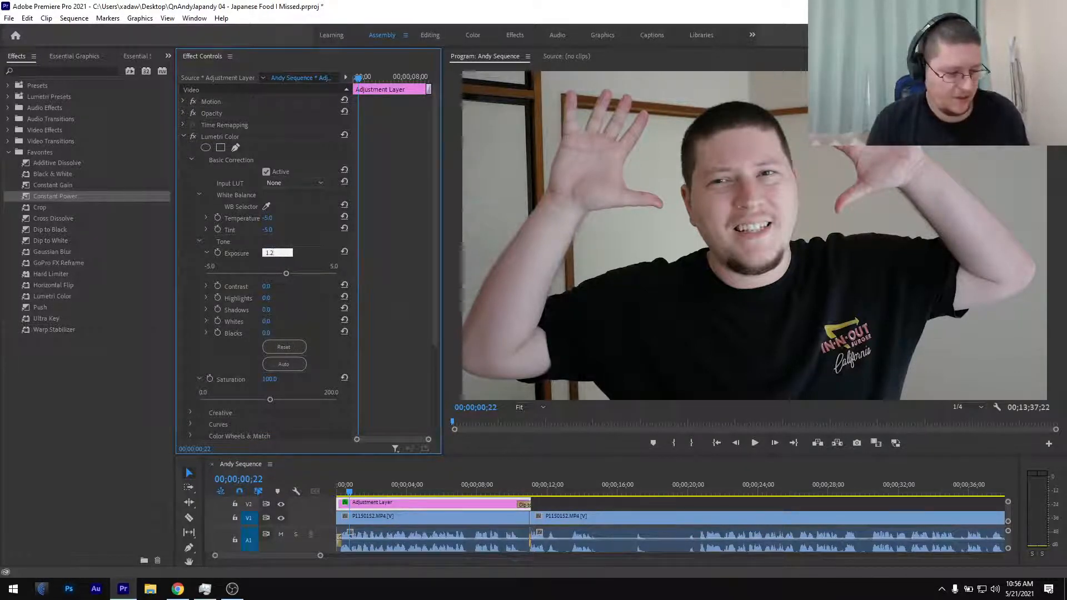
key(Return)
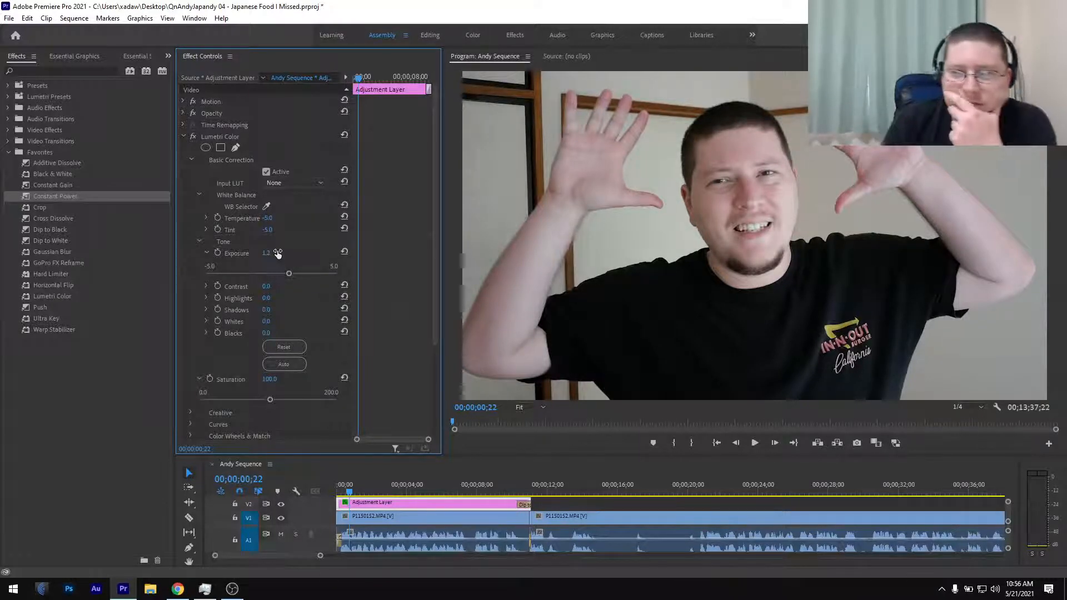
click(267, 253)
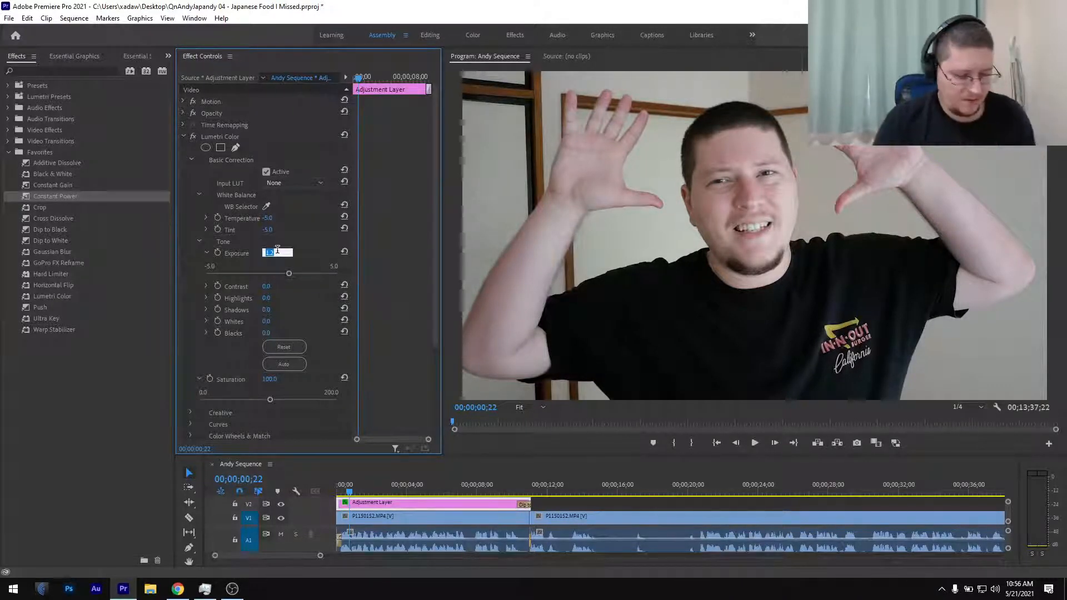
text(1)
key(Return)
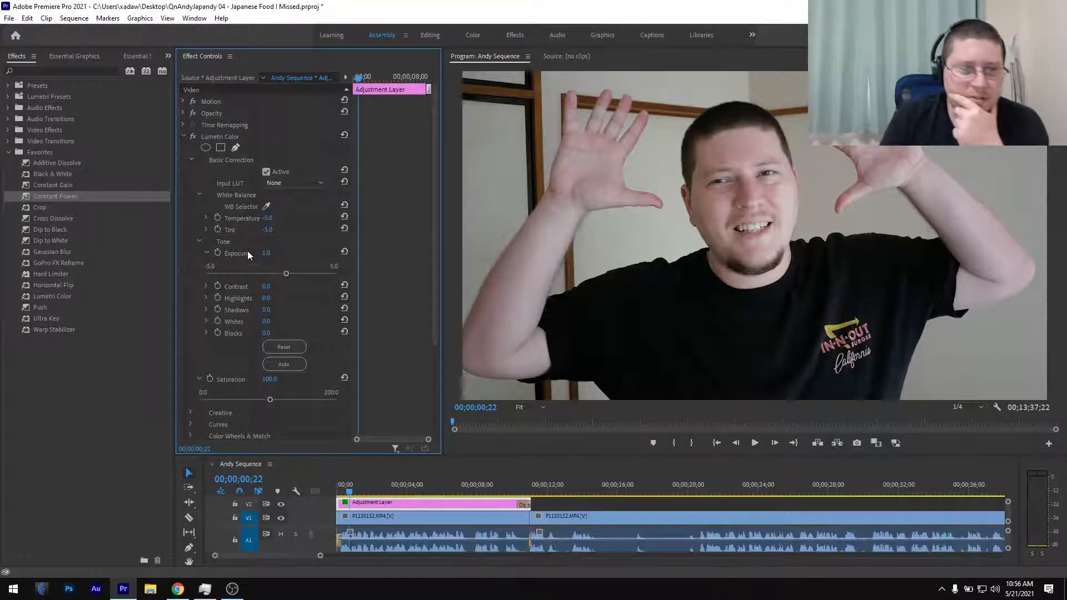
click(206, 252)
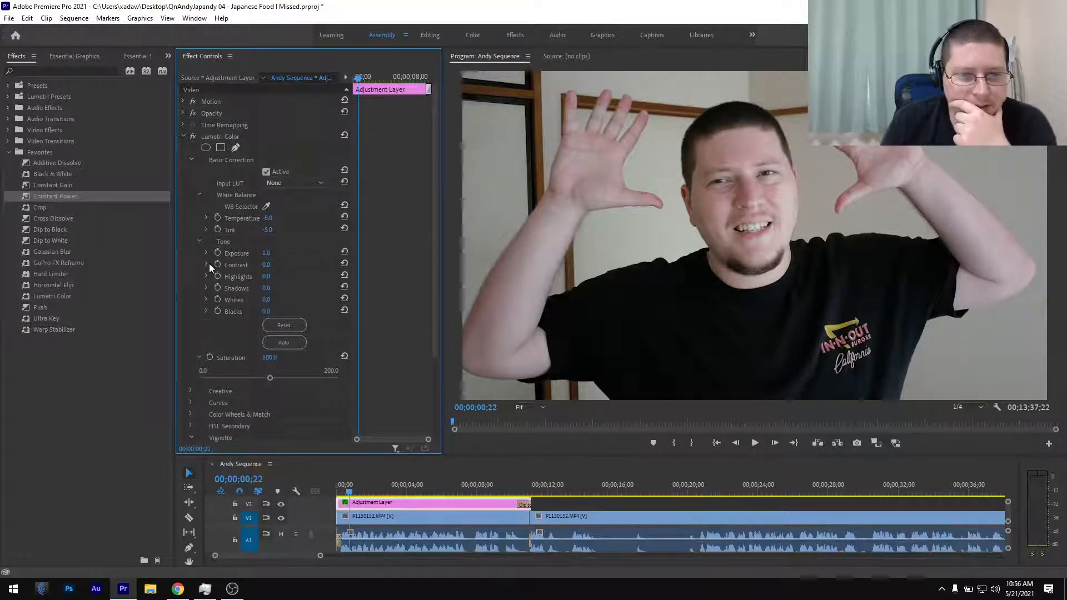
Lower the adjustment layer's Lumetri Contrast to -100 and set its Highlights to 45
click(206, 264)
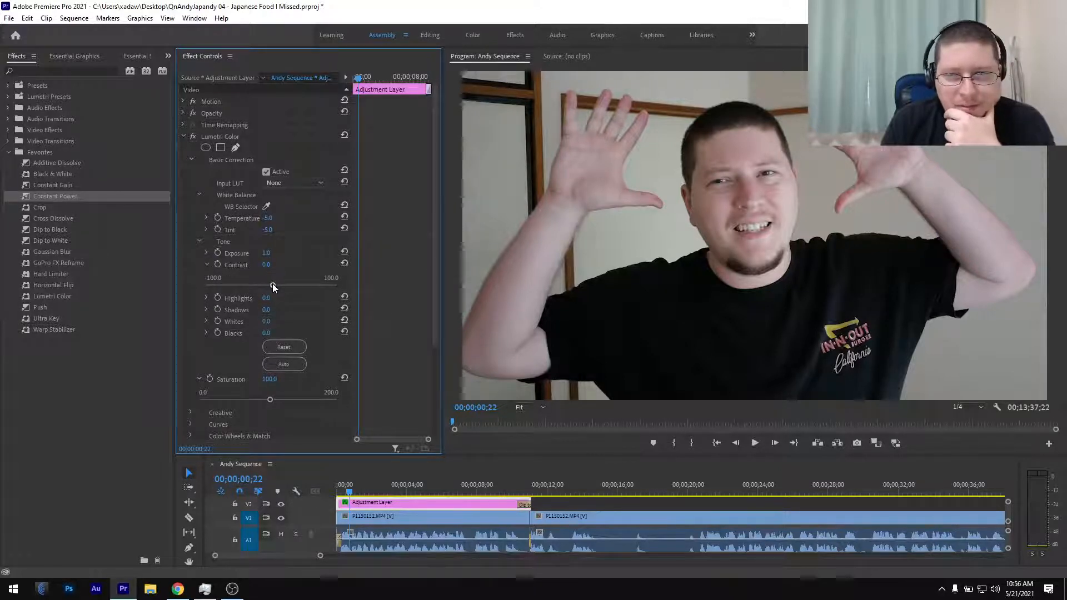
drag(273, 286, 184, 293)
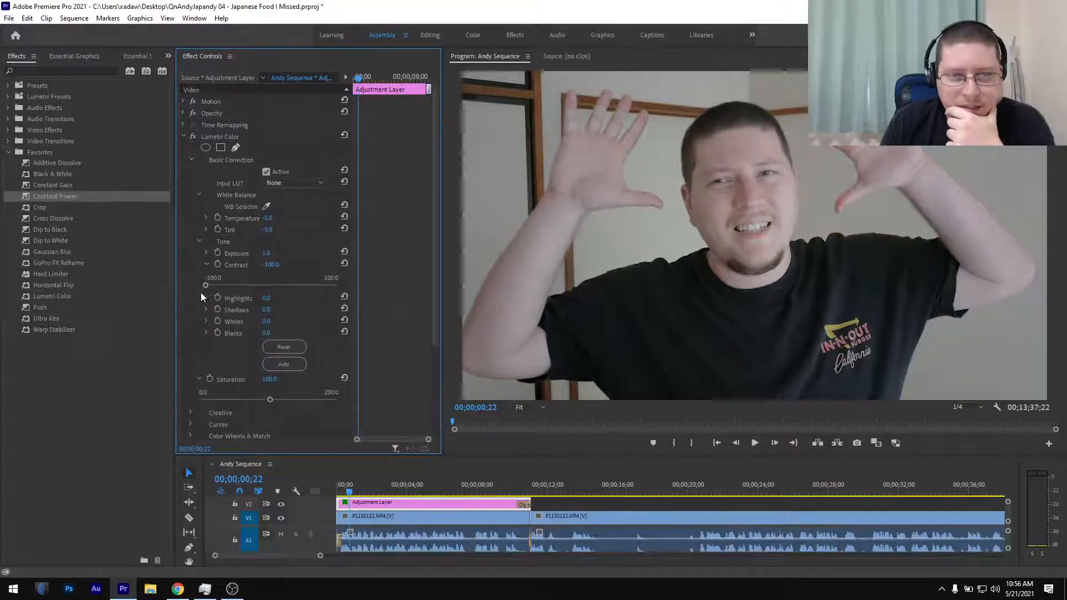
click(207, 299)
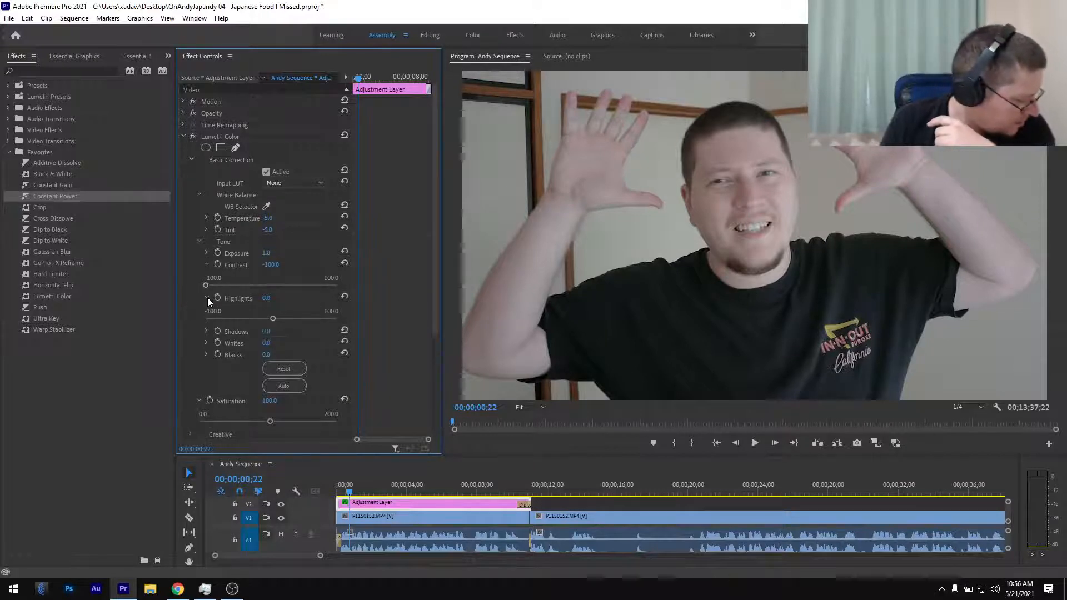
mouse_move(271, 320)
mouse_down()
mouse_move(340, 320)
mouse_move(310, 328)
mouse_move(284, 312)
mouse_up()
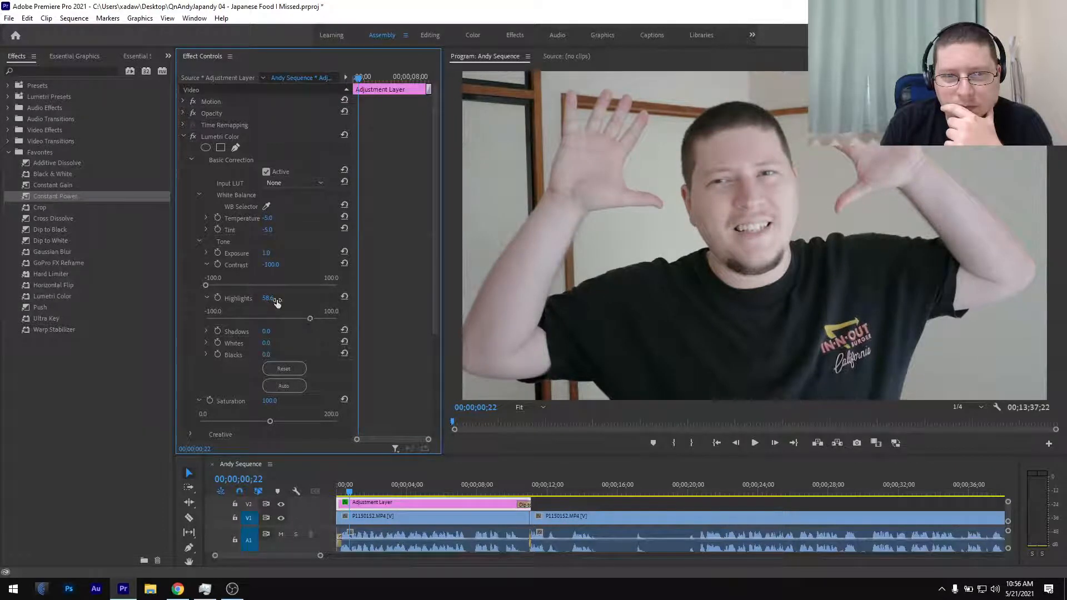
text(45)
key(Return)
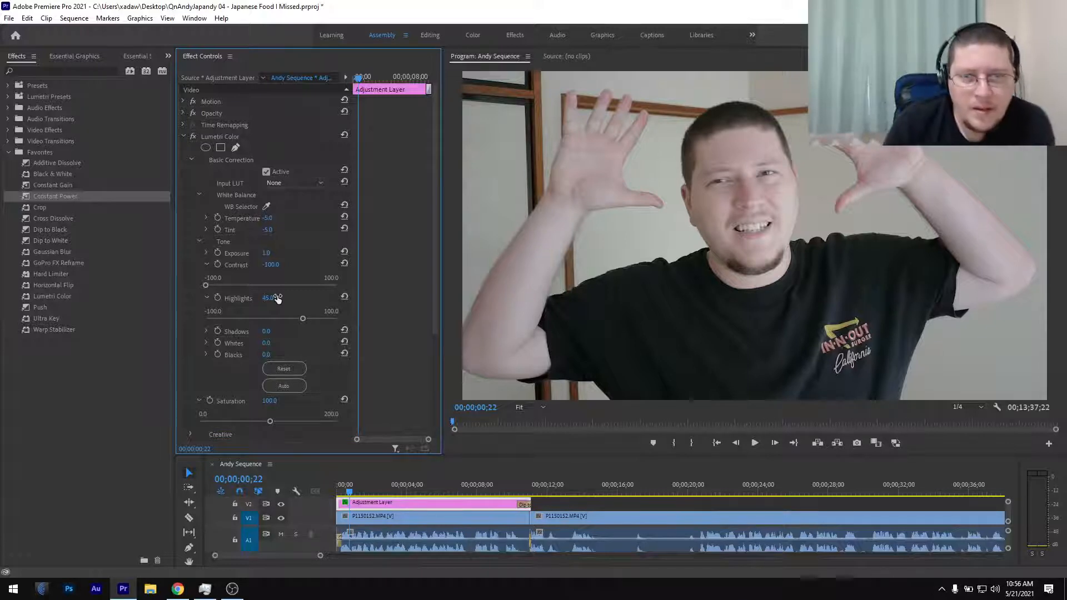
click(208, 298)
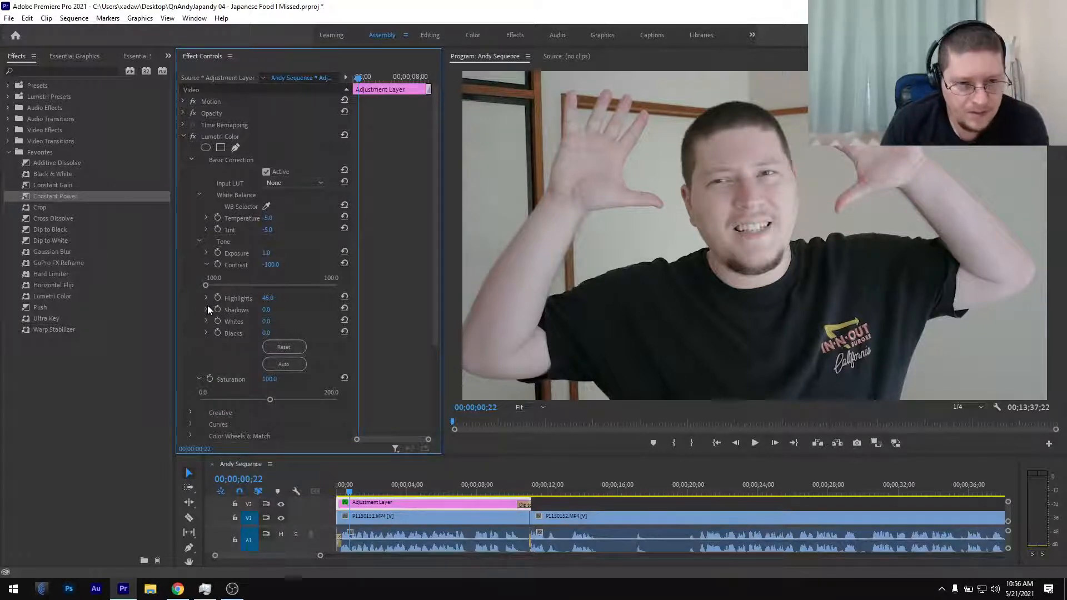
Set the adjustment layer's Lumetri Shadows to -65
click(207, 309)
drag(273, 331, 226, 332)
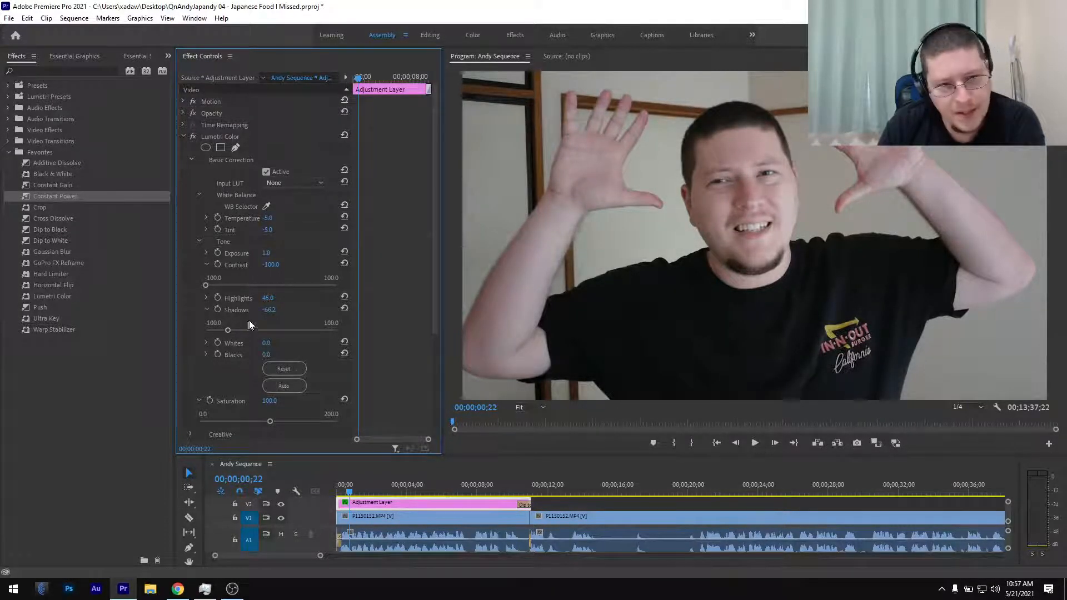
click(277, 309)
text(-65)
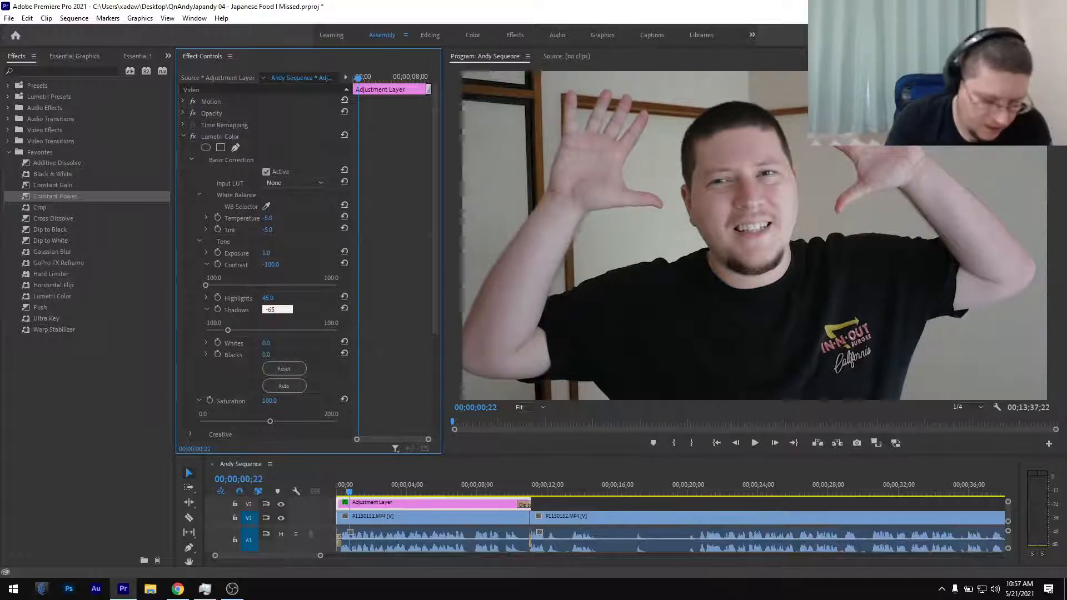
key(Return)
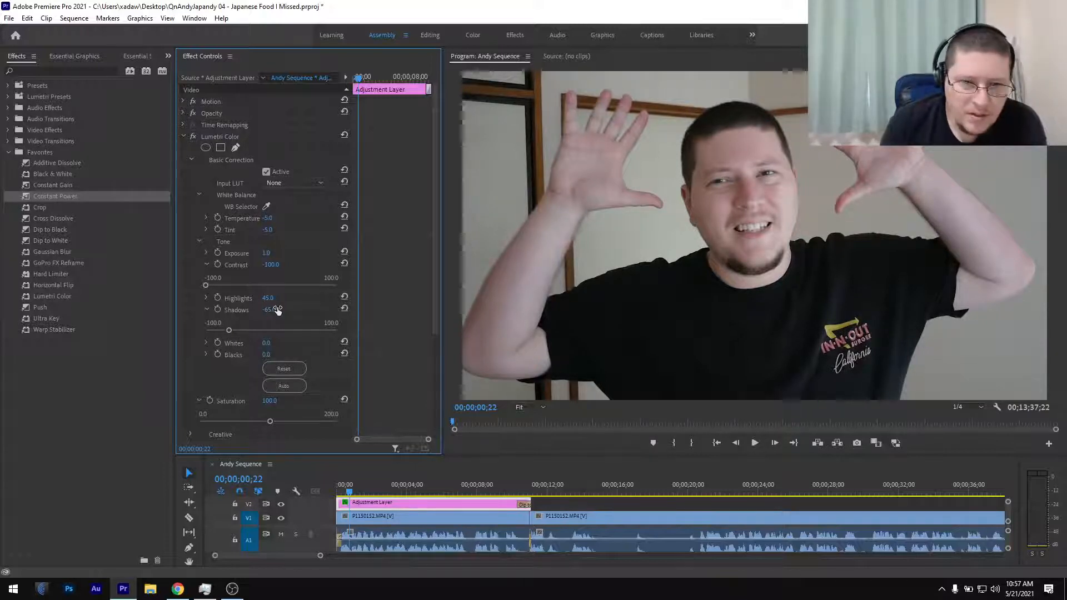
click(206, 309)
Set the adjustment layer's Lumetri Whites to 10
click(207, 322)
mouse_move(273, 341)
mouse_down()
mouse_move(355, 348)
mouse_move(282, 348)
mouse_up()
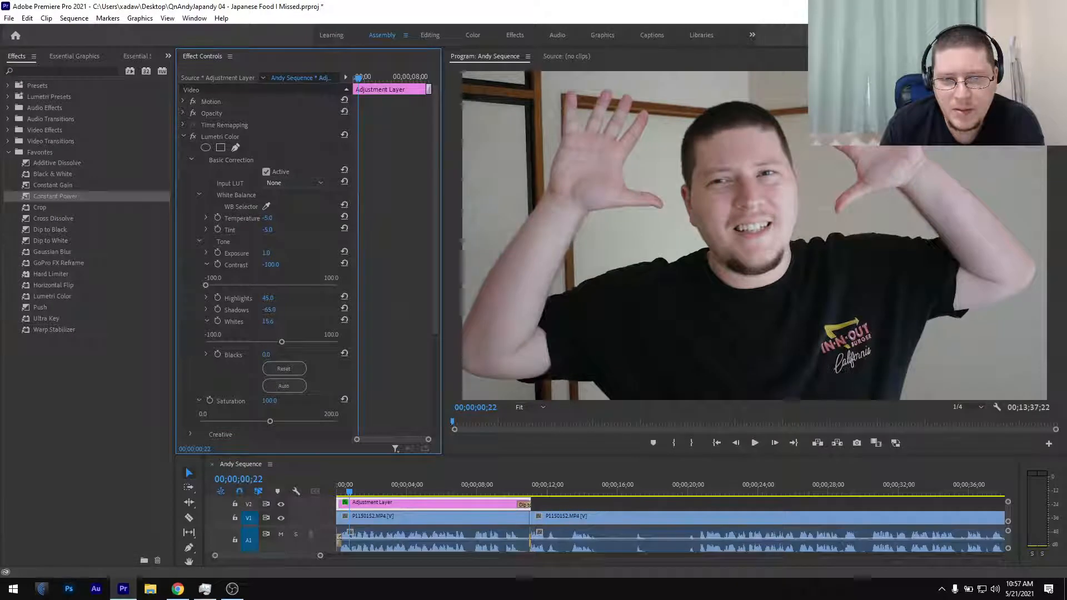
click(277, 321)
text(10)
key(Return)
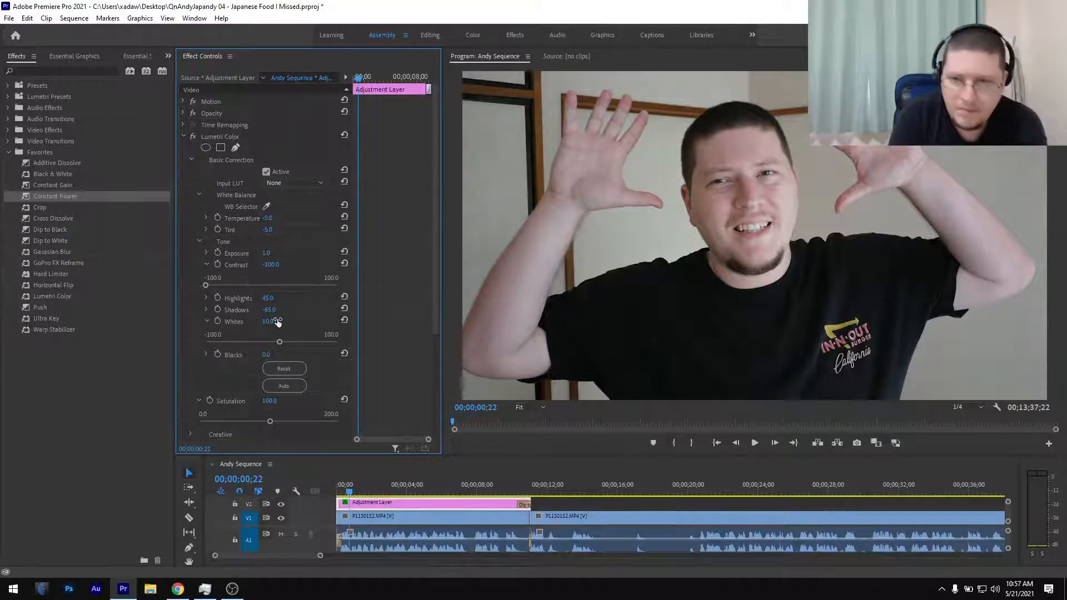
click(209, 320)
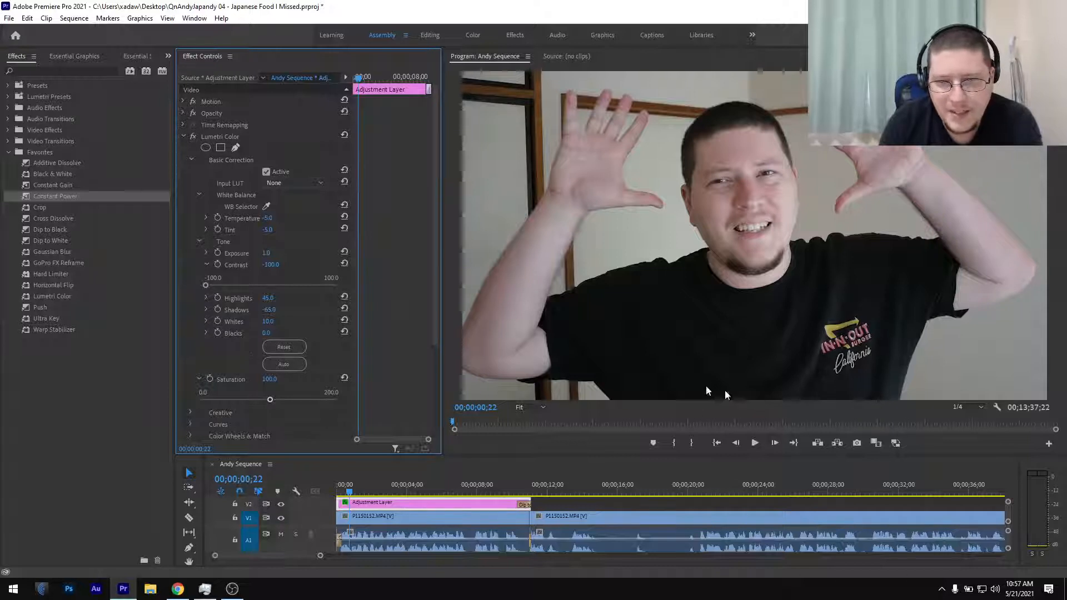
Try Lumetri Blacks values of 5.5 and -100 on the adjustment layer, and reset Blacks to the default
click(207, 333)
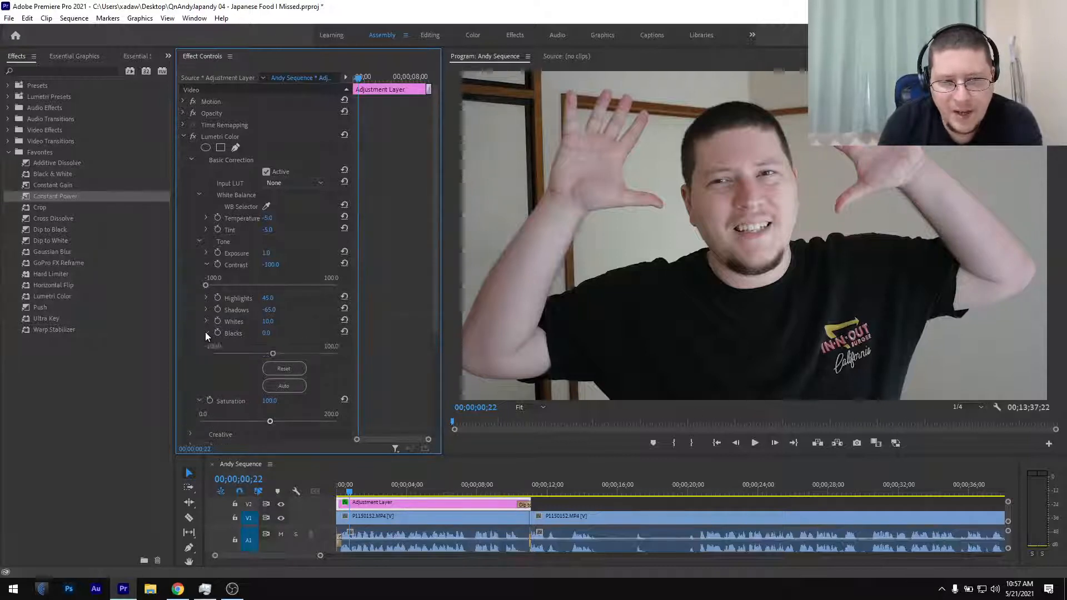
click(275, 355)
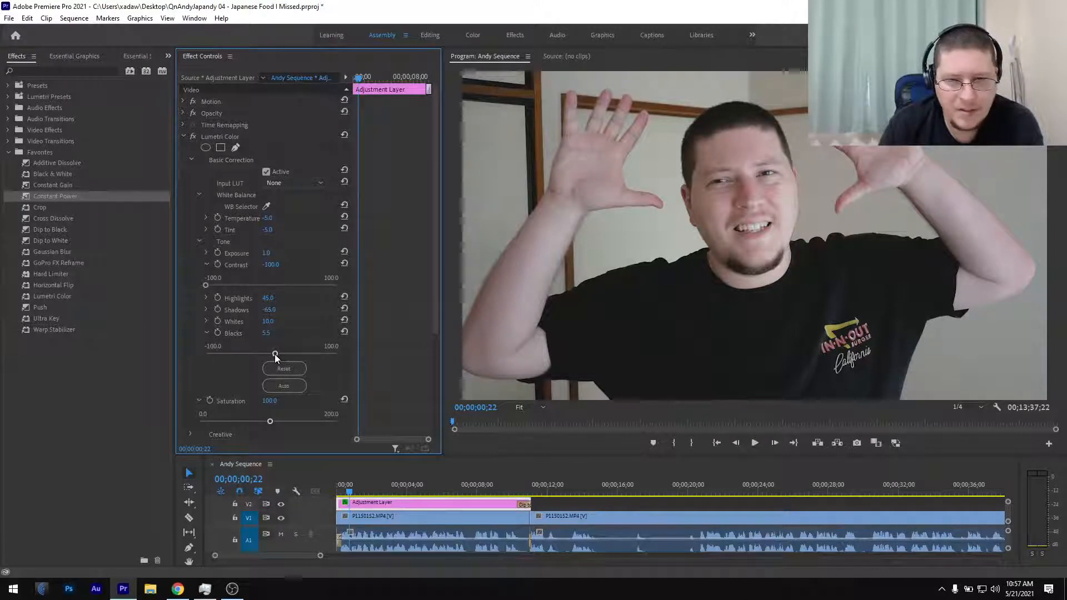
drag(275, 355, 202, 371)
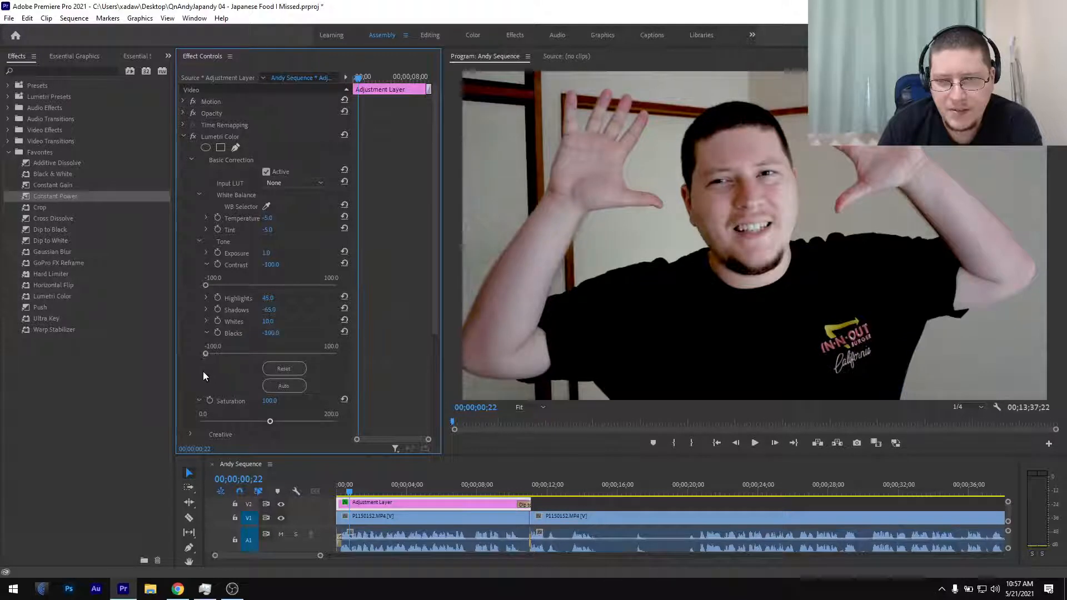
click(344, 332)
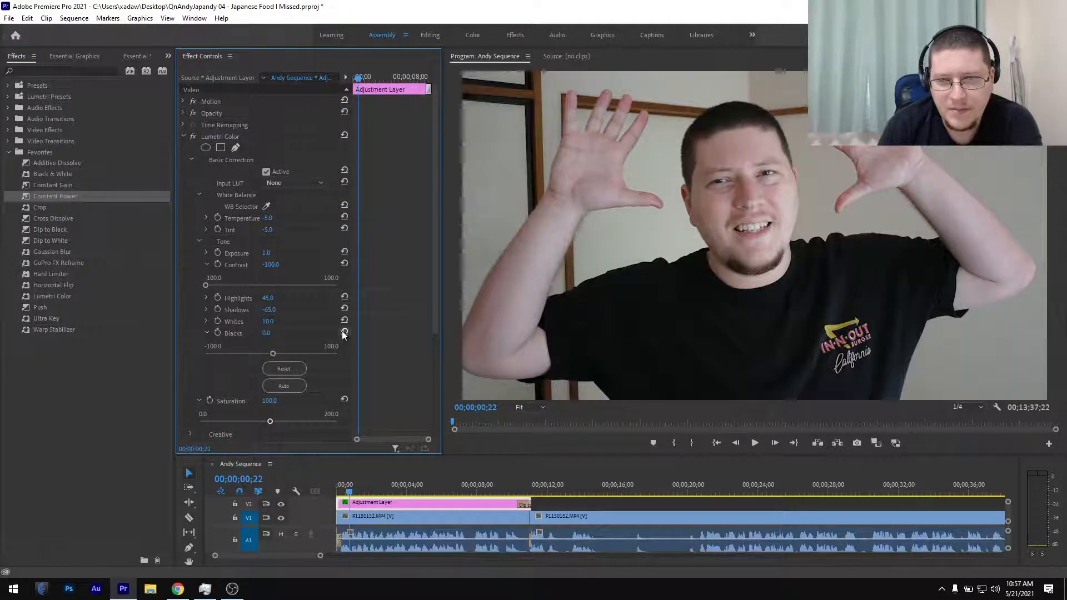
click(207, 334)
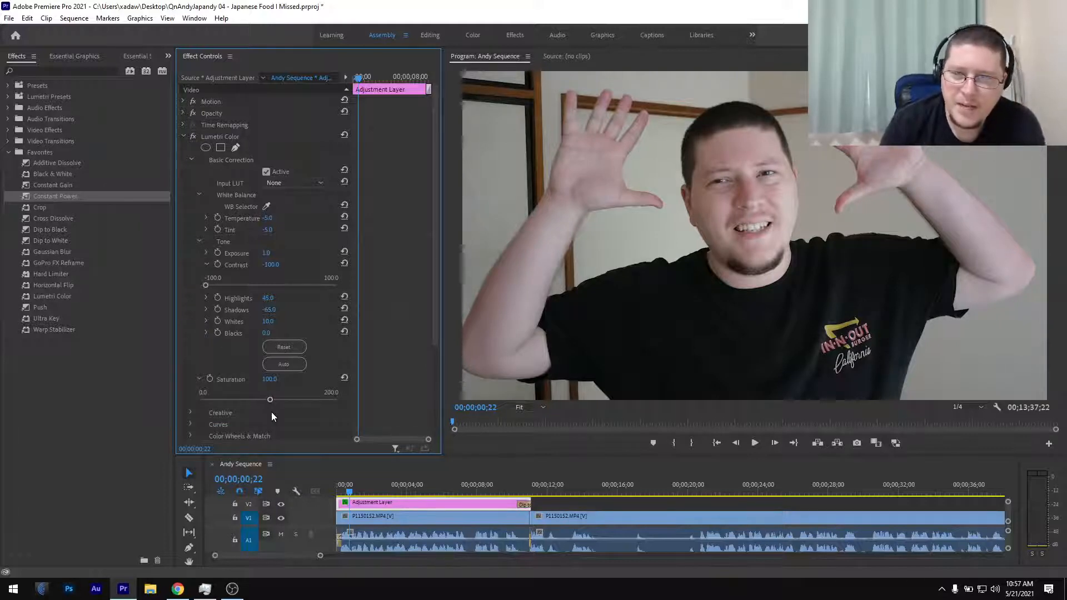
Set the adjustment layer's Basic Correction Saturation to 110 after trying 200 and 115
drag(270, 401, 271, 401)
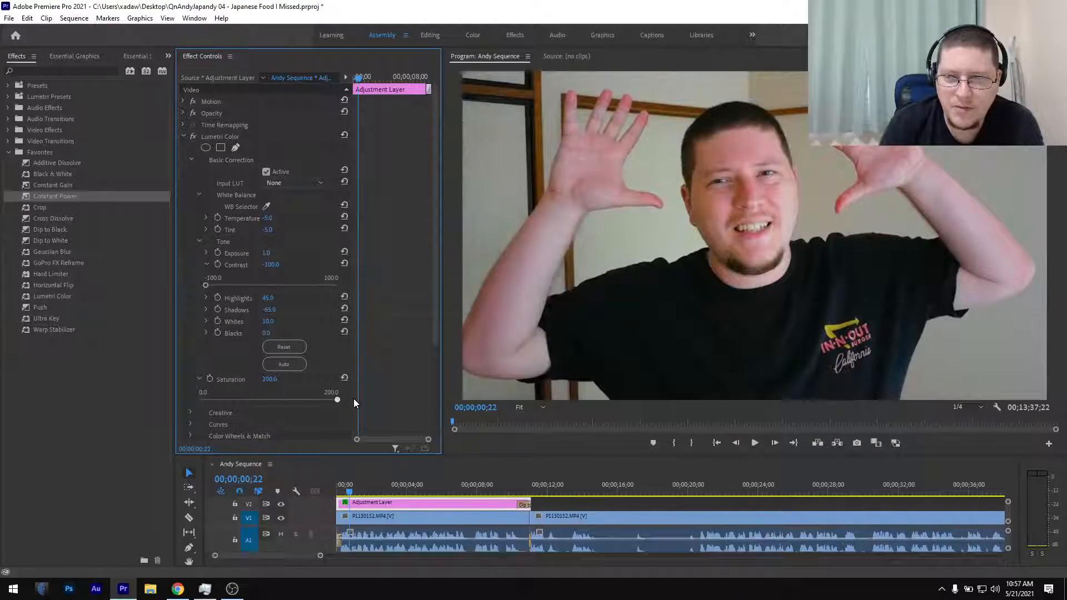
drag(296, 415, 283, 417)
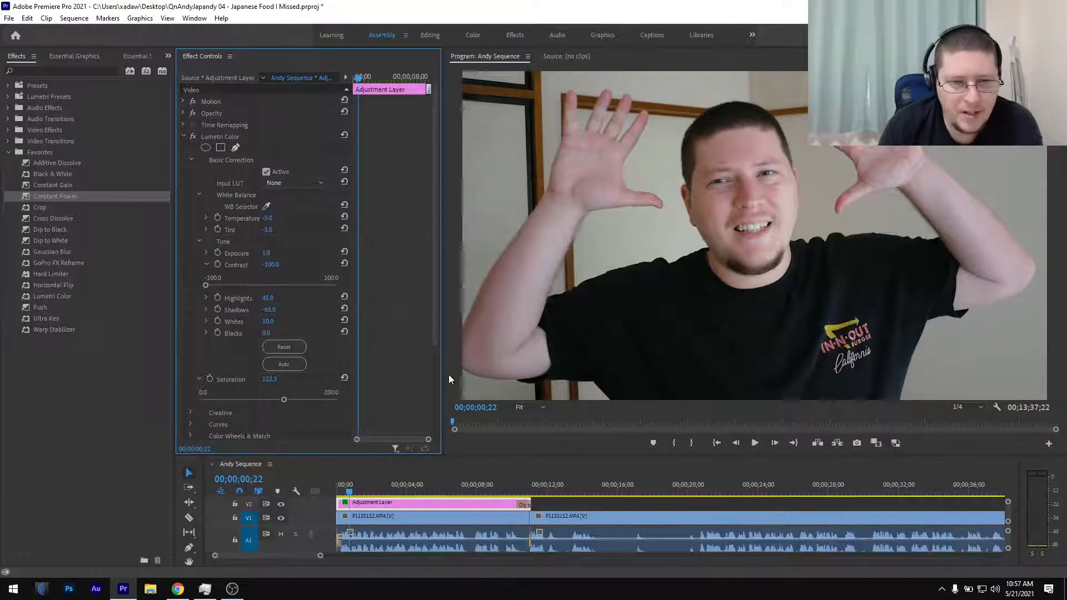
click(272, 378)
text(115)
key(Return)
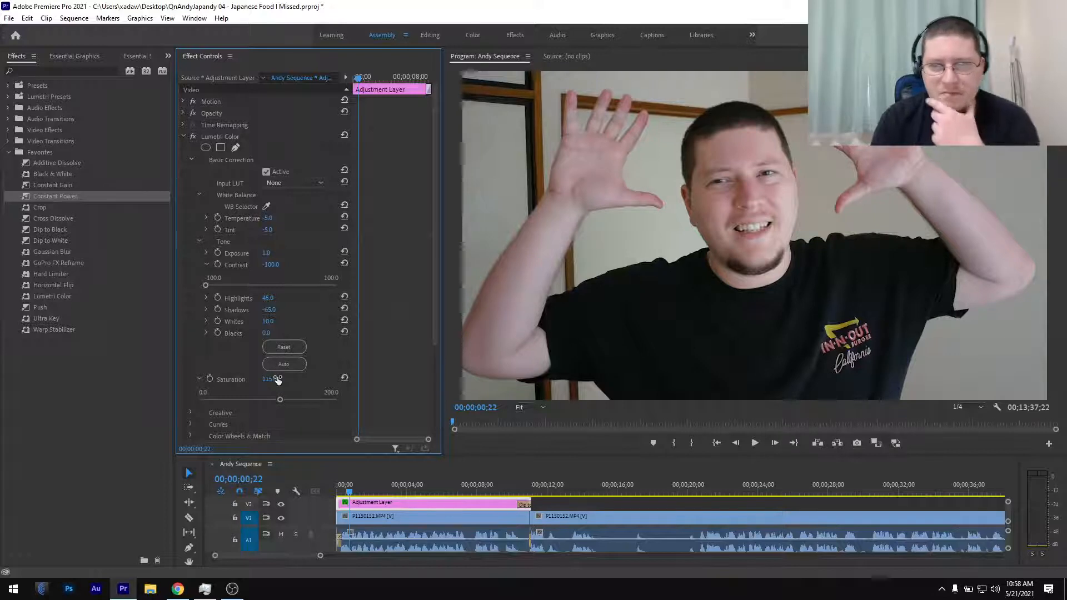
click(276, 379)
text(110)
key(Return)
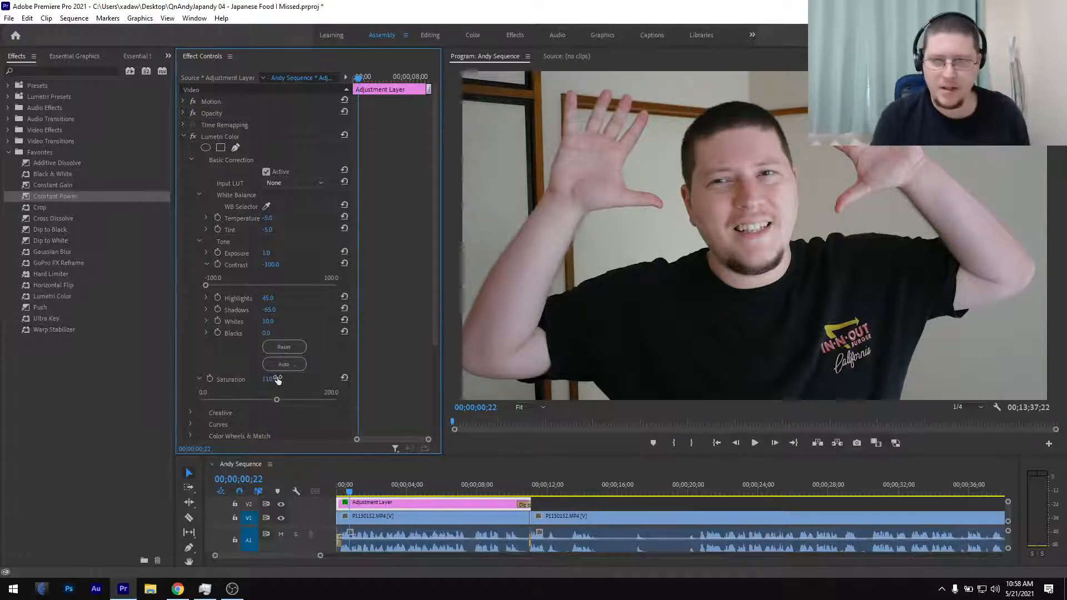
click(198, 379)
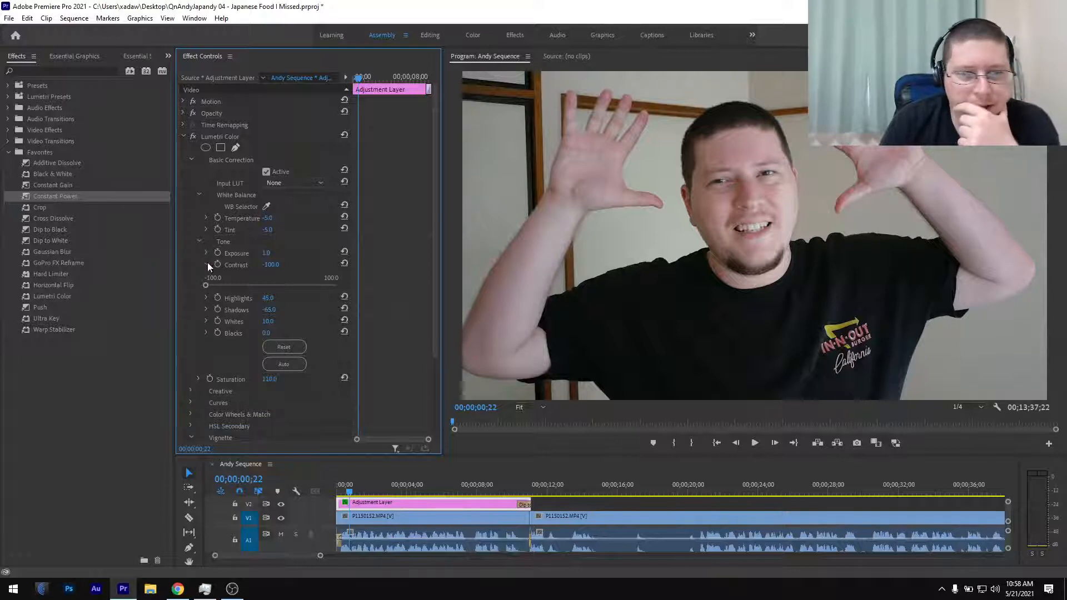
Compare the footage with and without the Basic Correction by deactivating and reactivating it on the adjustment layer
click(198, 242)
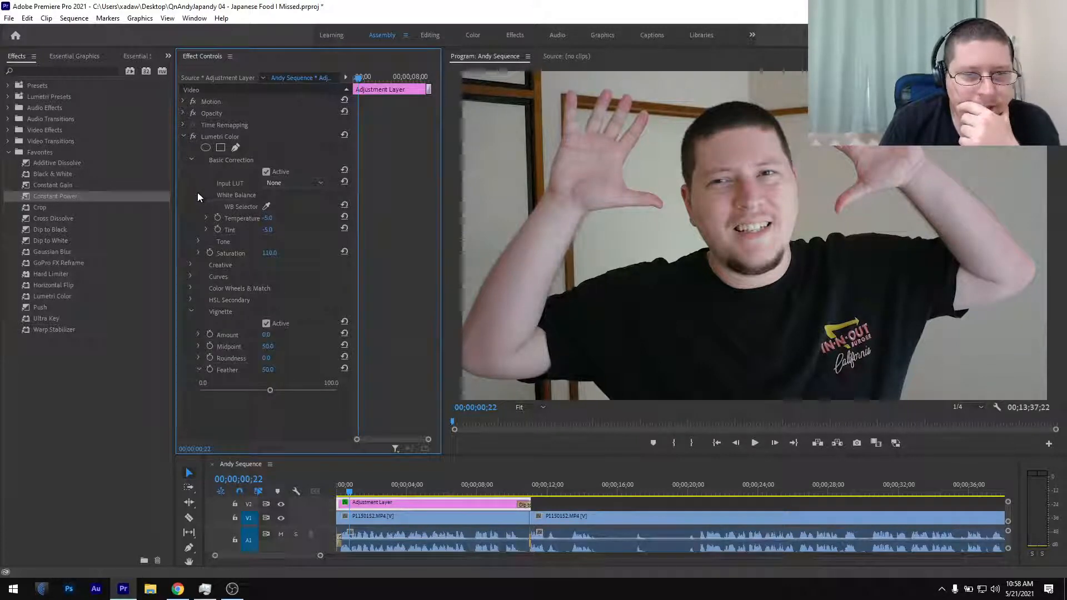
click(198, 193)
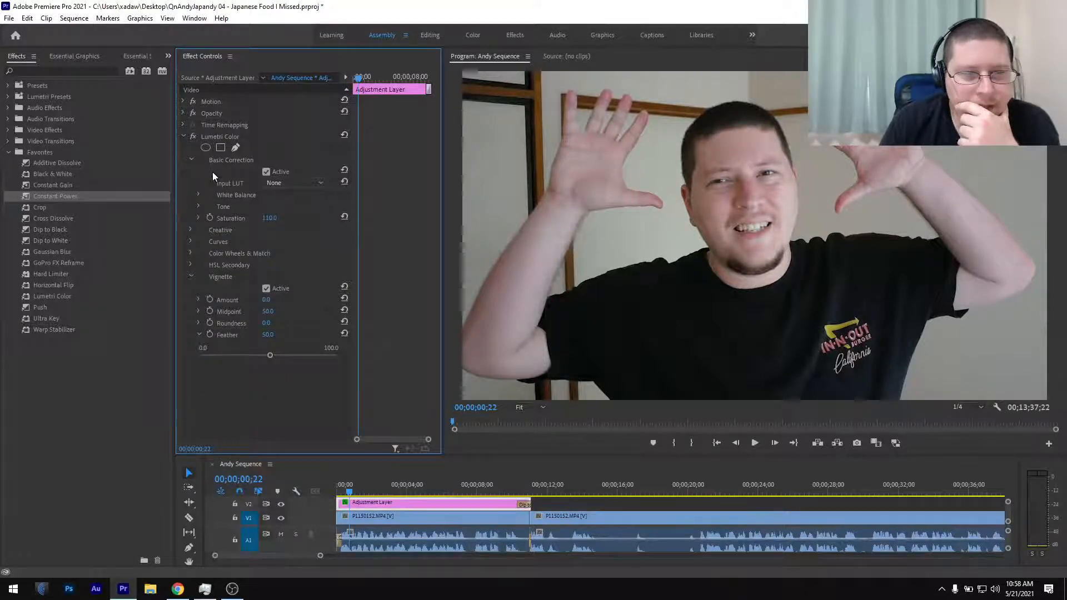
click(266, 172)
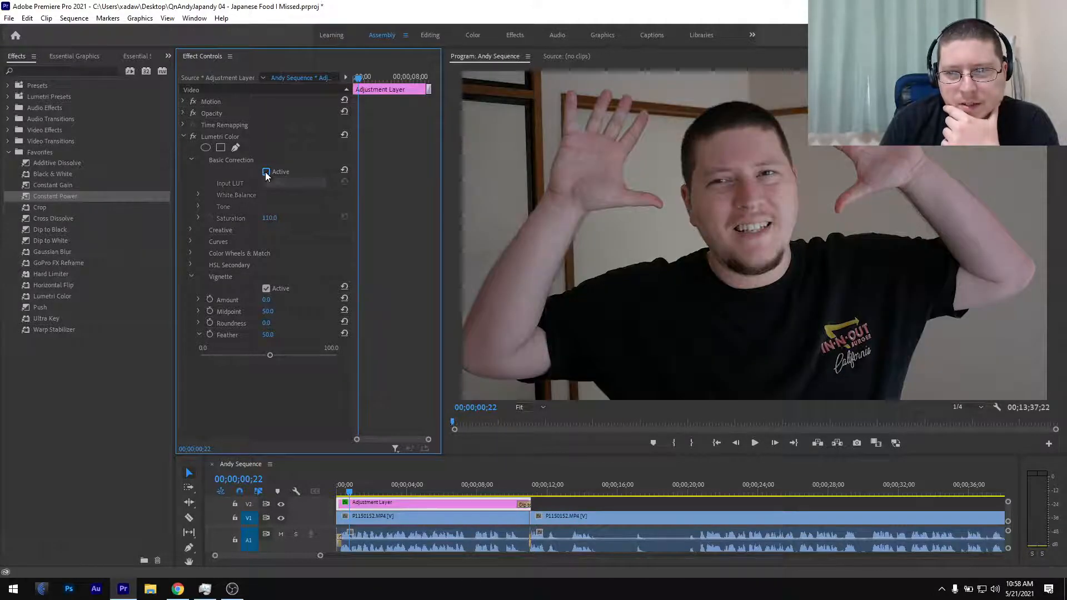
click(265, 172)
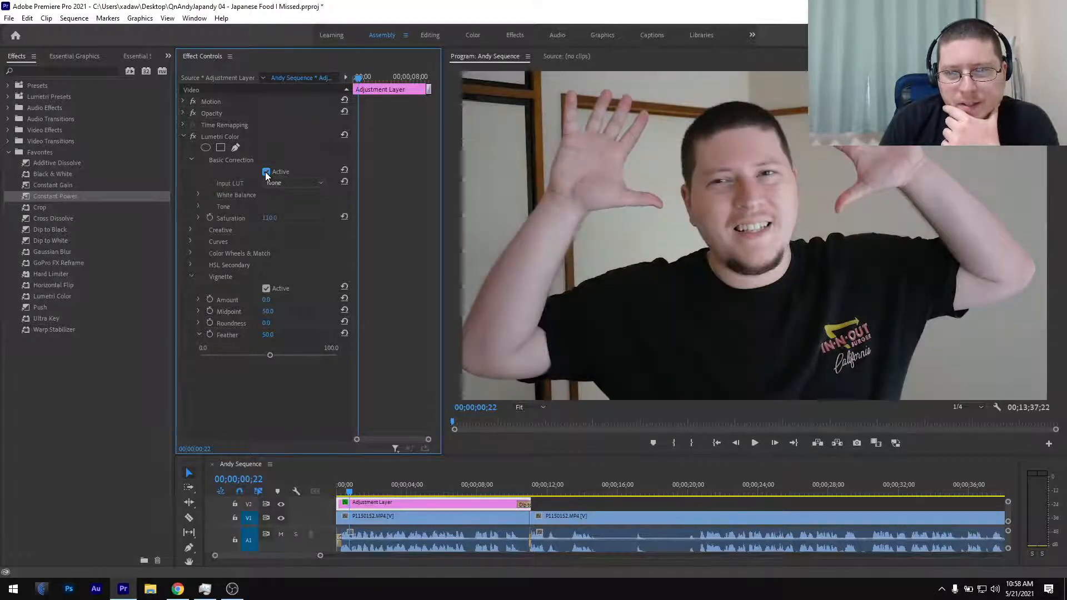
Set the Vibrance in the adjustment layer's Lumetri Creative adjustments to 20
click(189, 230)
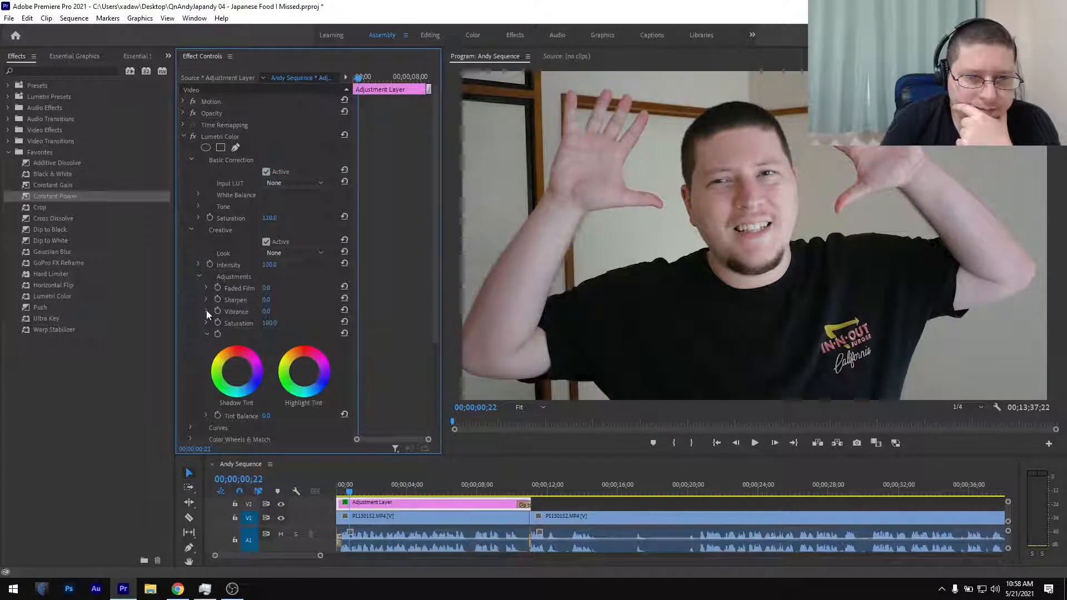
click(205, 311)
mouse_move(273, 332)
mouse_down()
mouse_move(331, 333)
mouse_move(291, 344)
mouse_up()
click(278, 310)
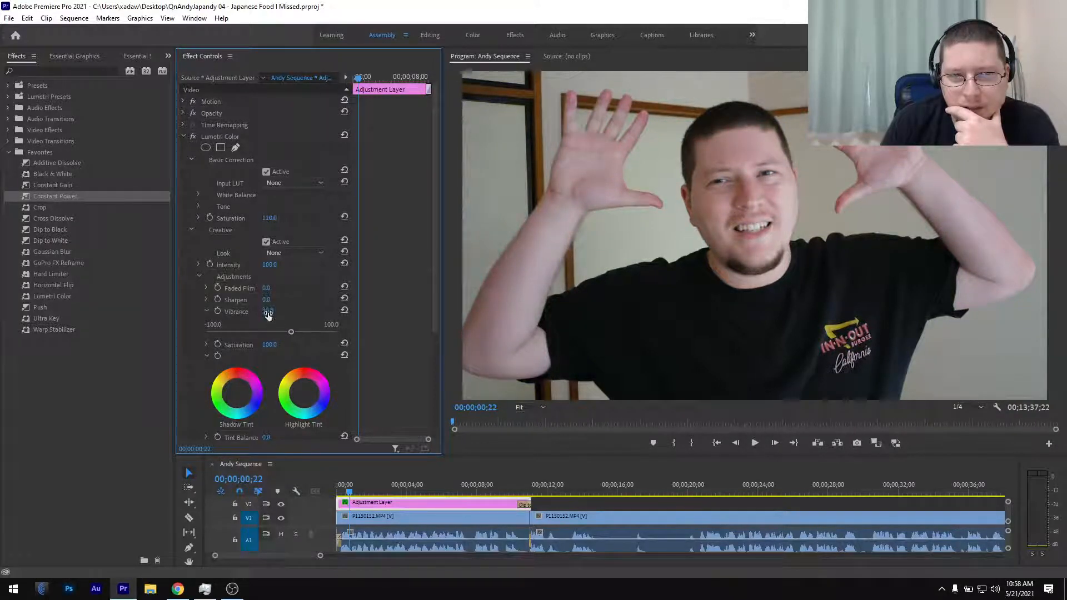
text(20)
key(Return)
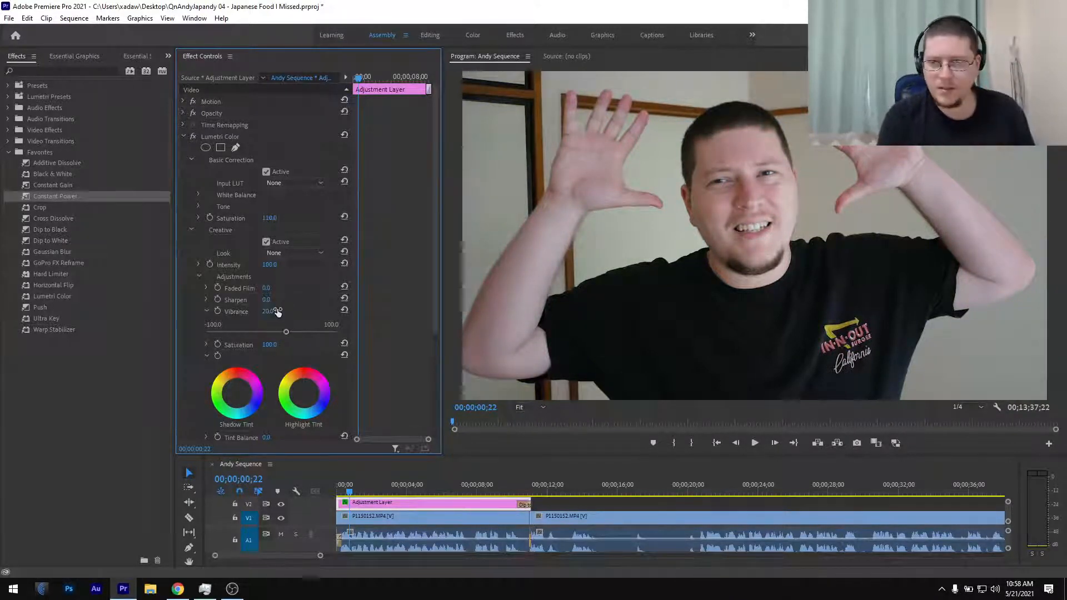
click(206, 312)
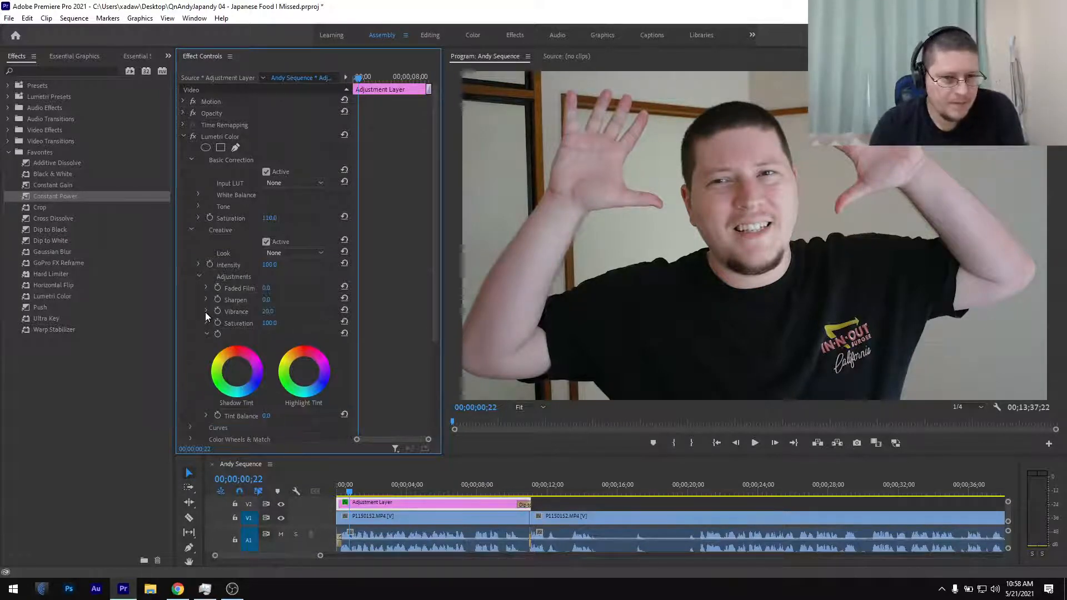
Set the adjustment layer's Basic Correction Saturation to 105
click(196, 274)
click(191, 228)
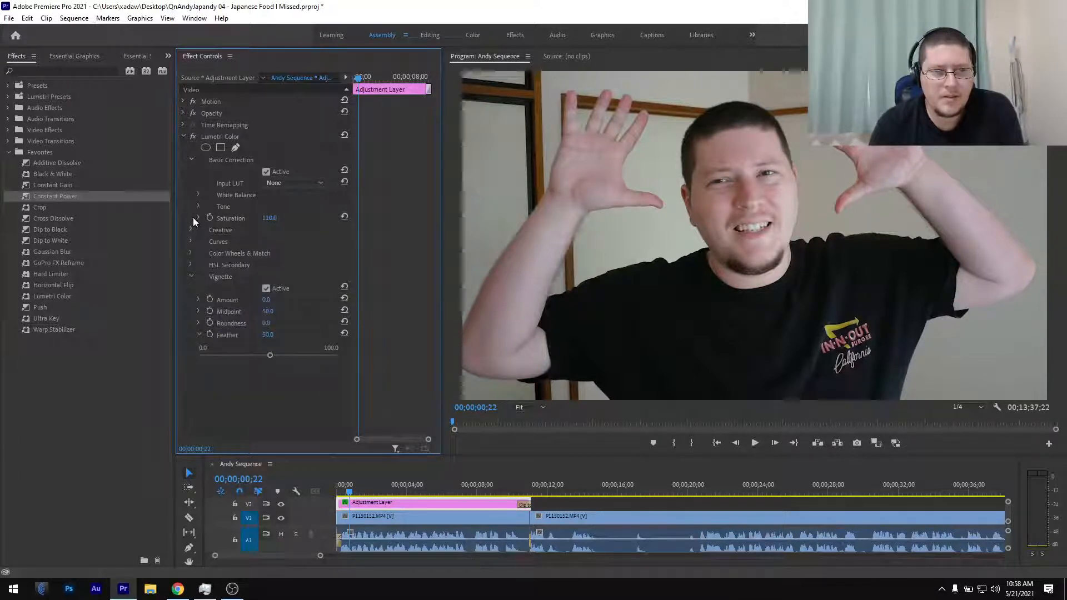
click(278, 218)
text(105)
key(Return)
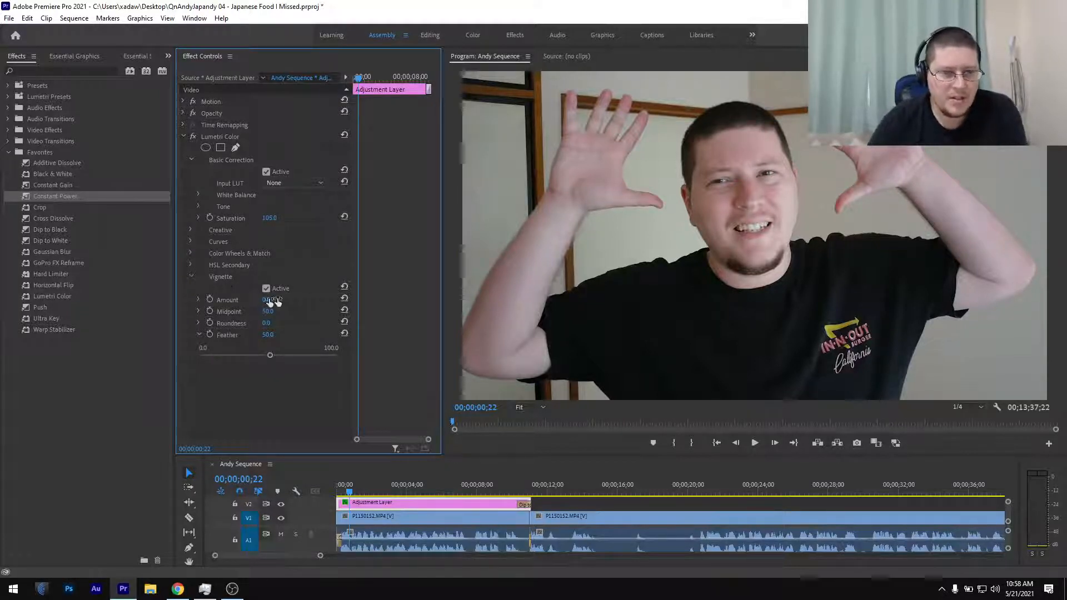
Set the Lumetri Vignette Amount to 0.5 on the adjustment layer and compare the image with the vignette inactive and active
click(198, 299)
drag(269, 320, 306, 330)
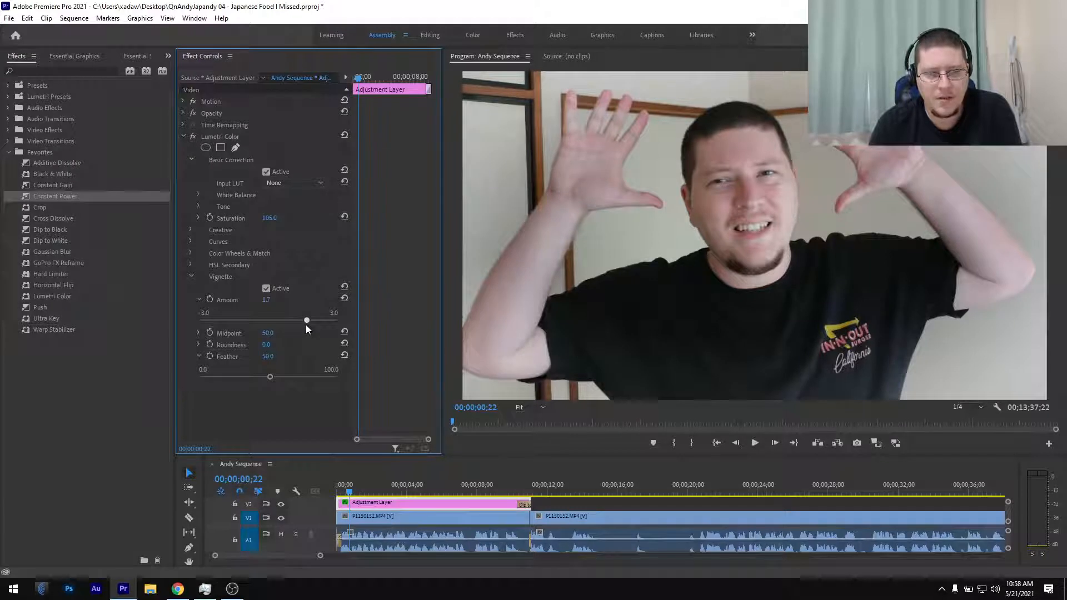
mouse_move(297, 332)
mouse_down()
mouse_move(285, 336)
mouse_move(295, 331)
mouse_up()
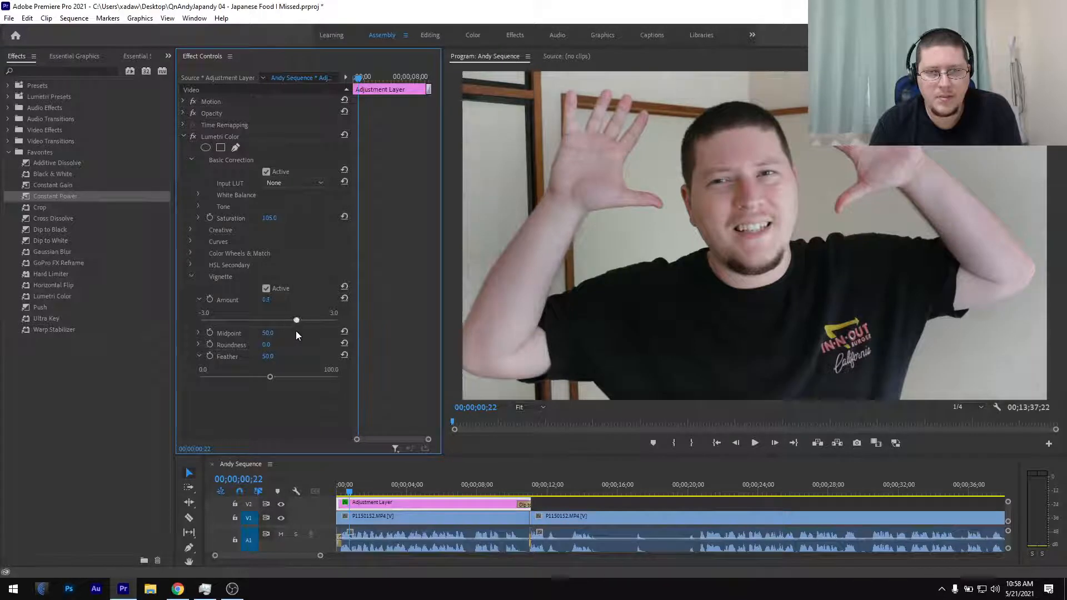
click(268, 300)
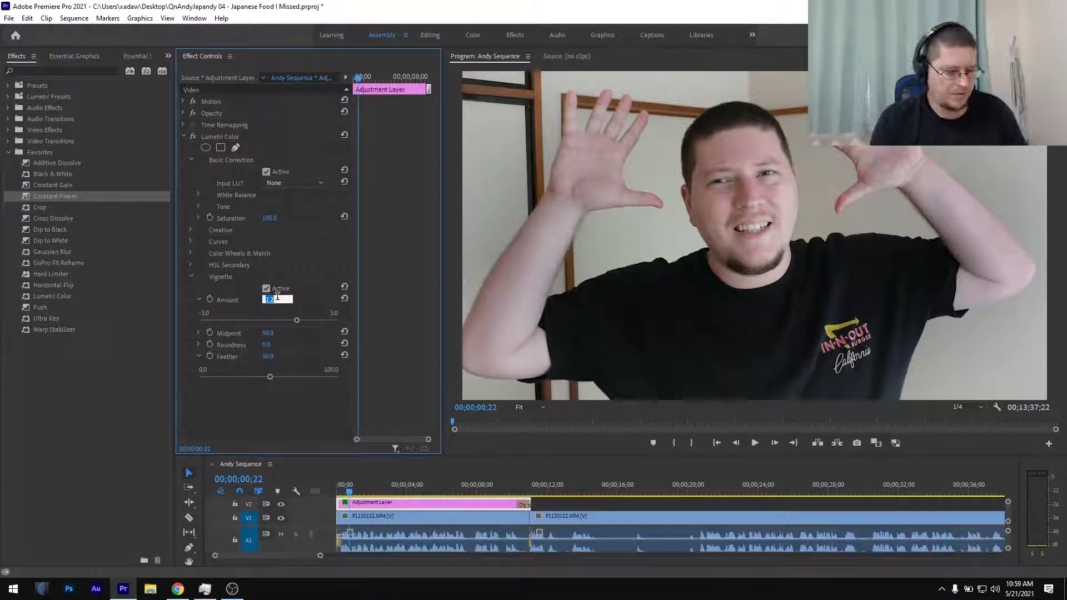
text(.5)
key(Return)
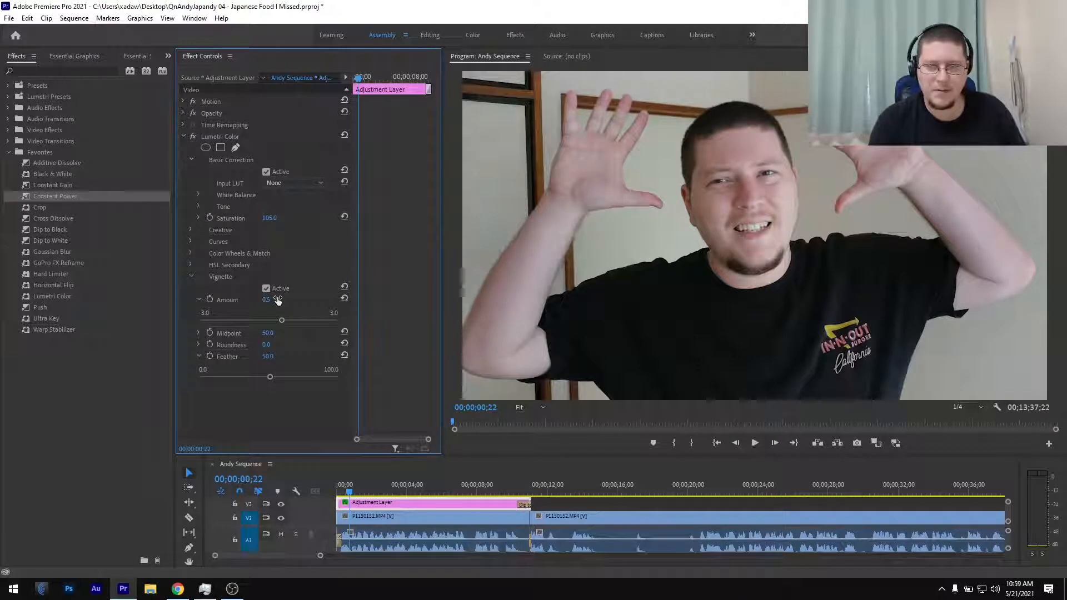
click(267, 289)
click(267, 289)
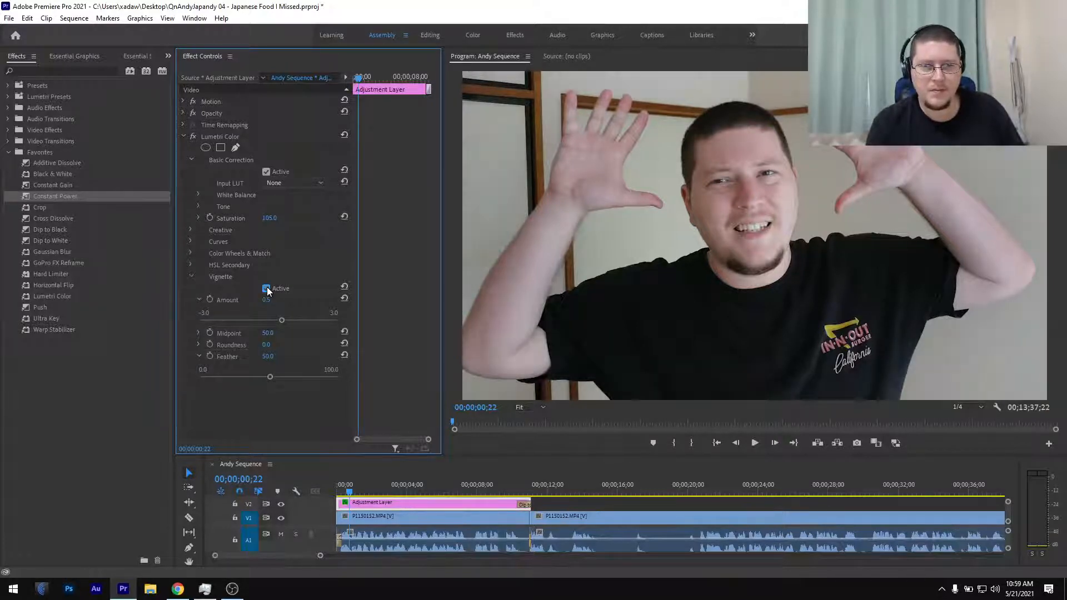
Set the Midpoint of the adjustment layer's Lumetri Vignette to 55
click(198, 333)
drag(271, 355, 290, 368)
click(268, 332)
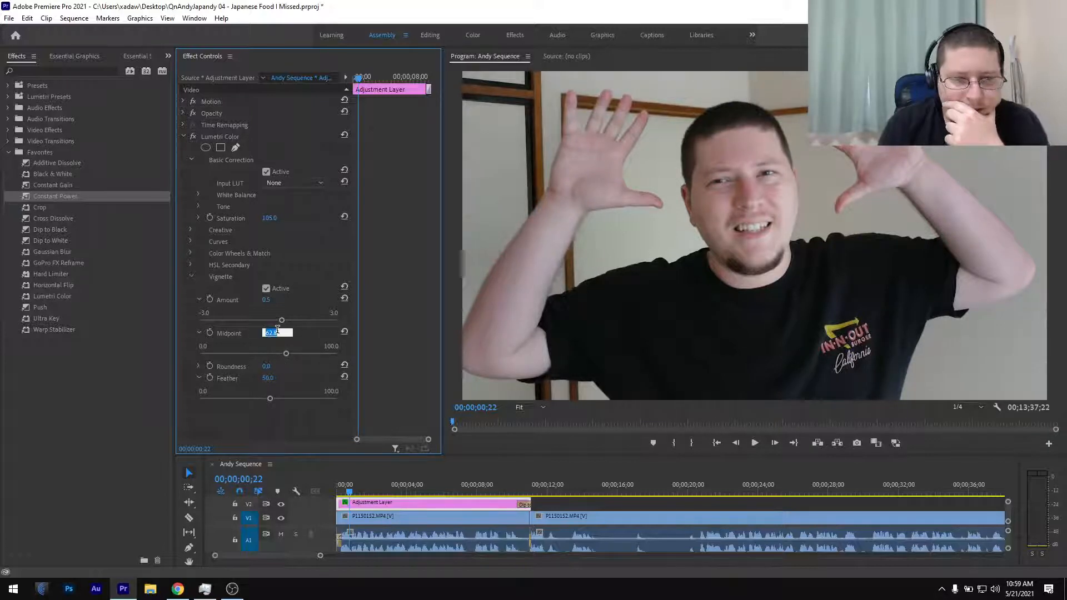
text(55)
key(Return)
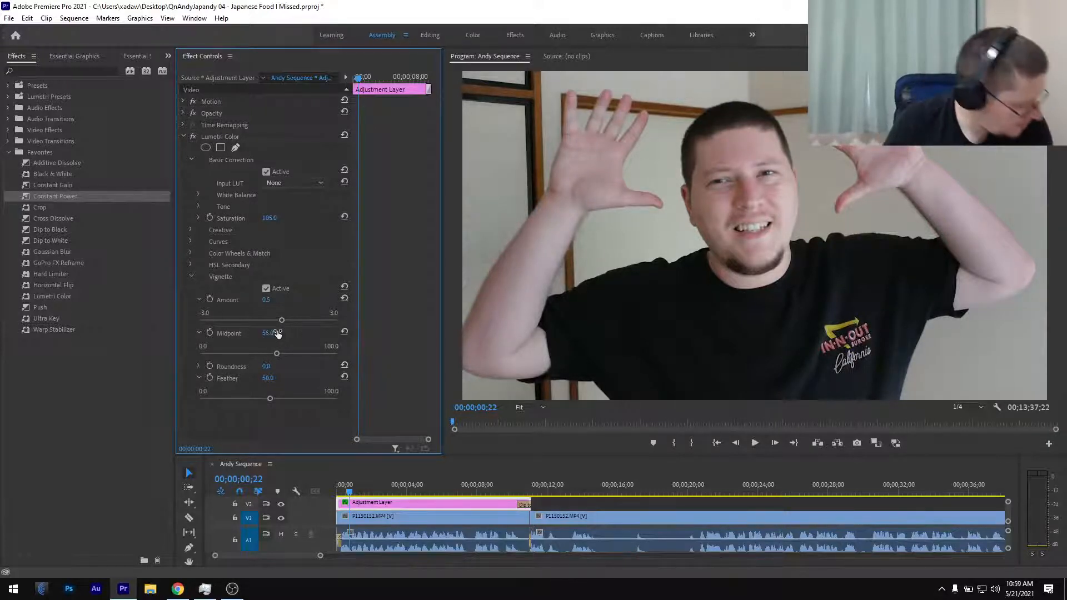
Set the Roundness of the adjustment layer's Lumetri Vignette to -20
click(200, 301)
click(198, 312)
click(198, 323)
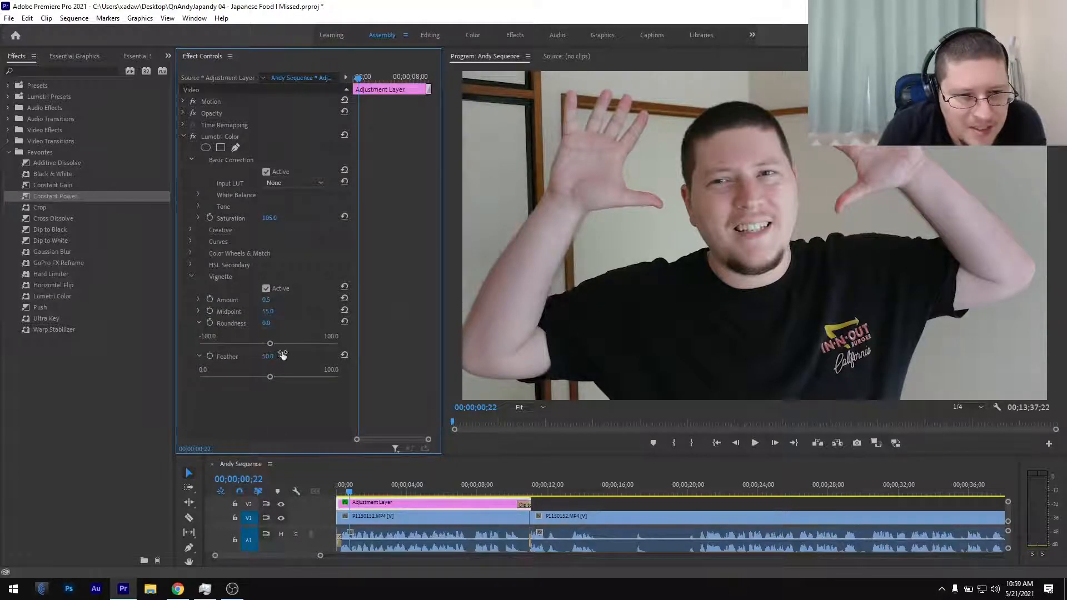
mouse_move(269, 342)
mouse_down()
mouse_move(178, 356)
mouse_move(255, 351)
mouse_up()
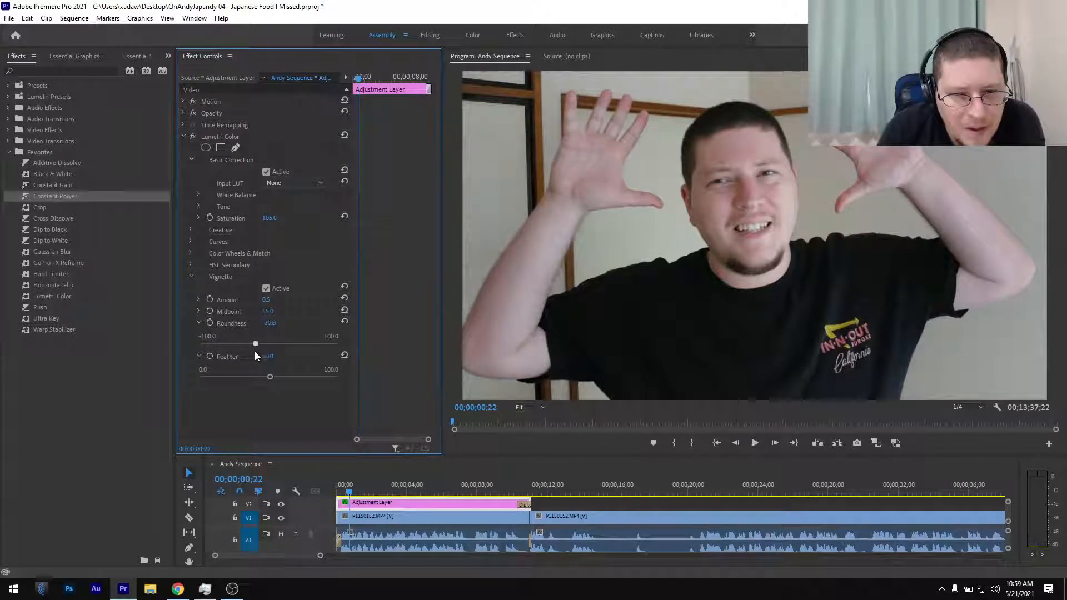
click(269, 323)
key(BackSpace)
text(-20)
key(Return)
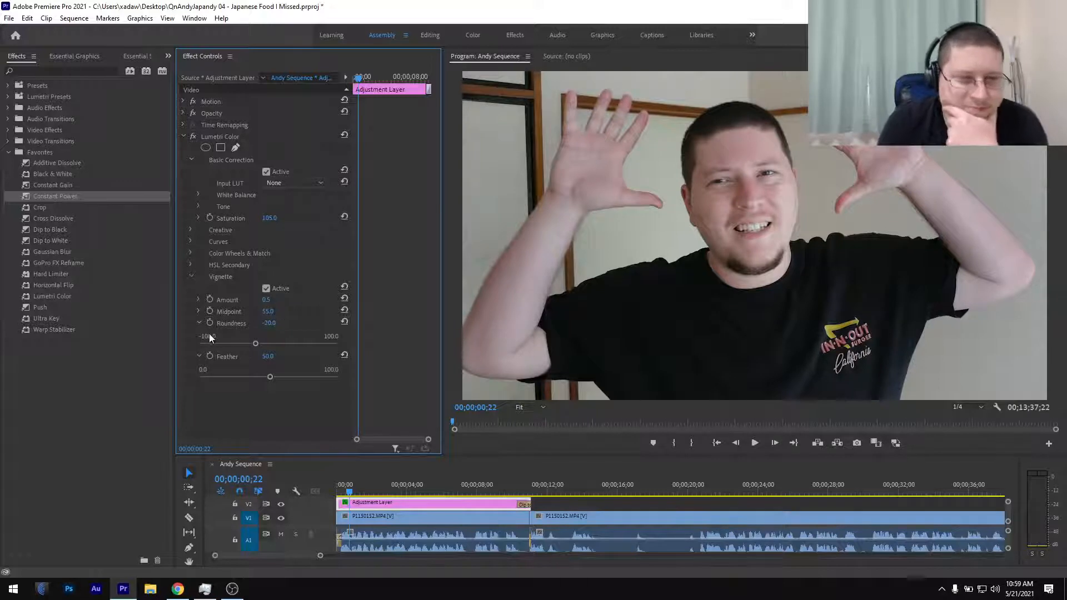
Raise the Vignette Feather to 100 and compare the image with the vignette inactive and active
click(198, 322)
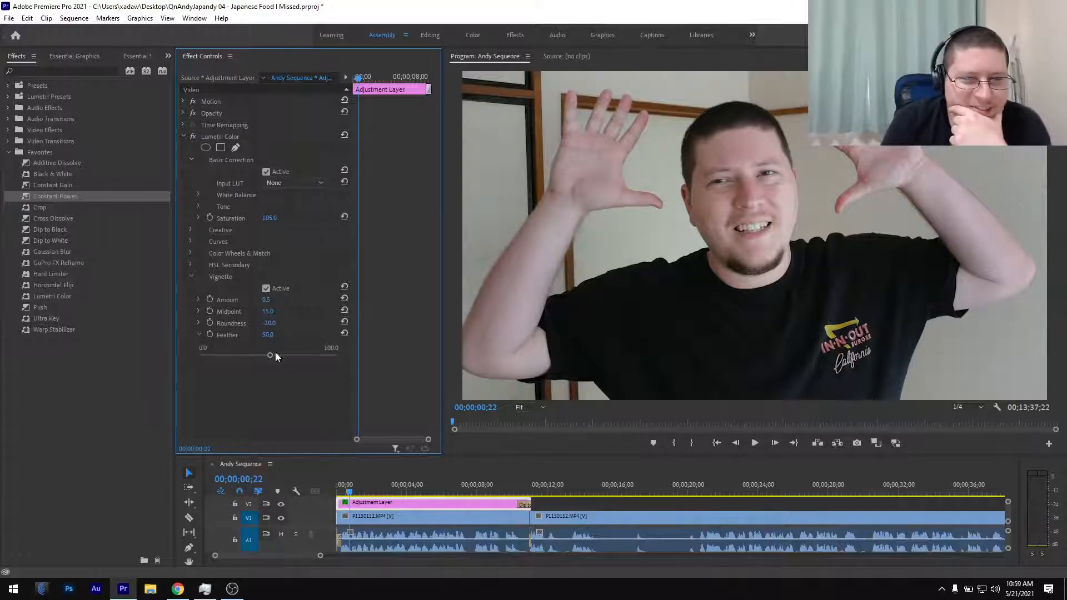
drag(270, 356, 368, 356)
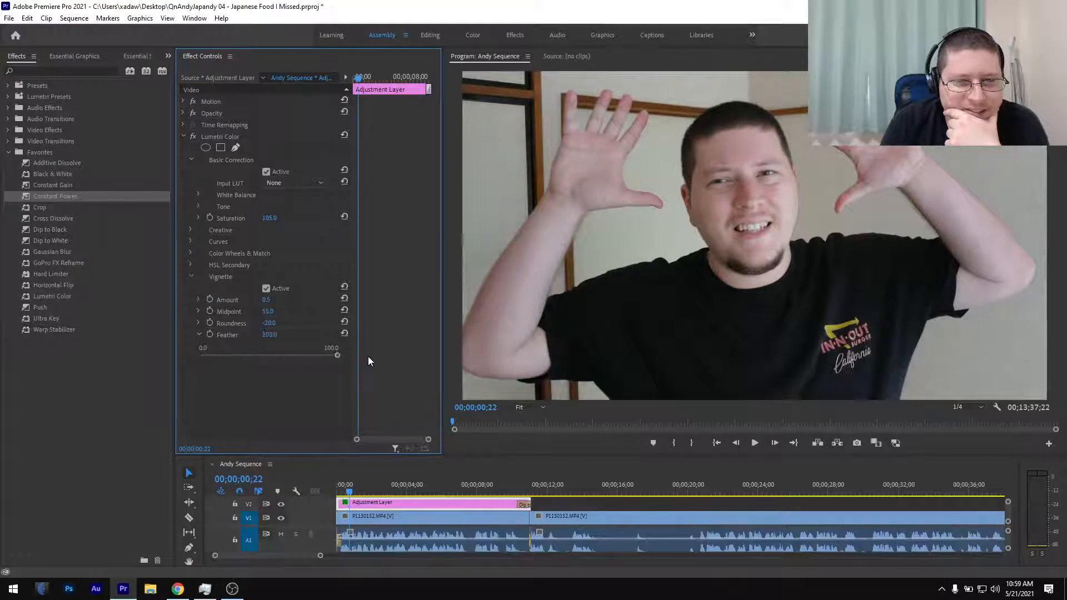
click(266, 289)
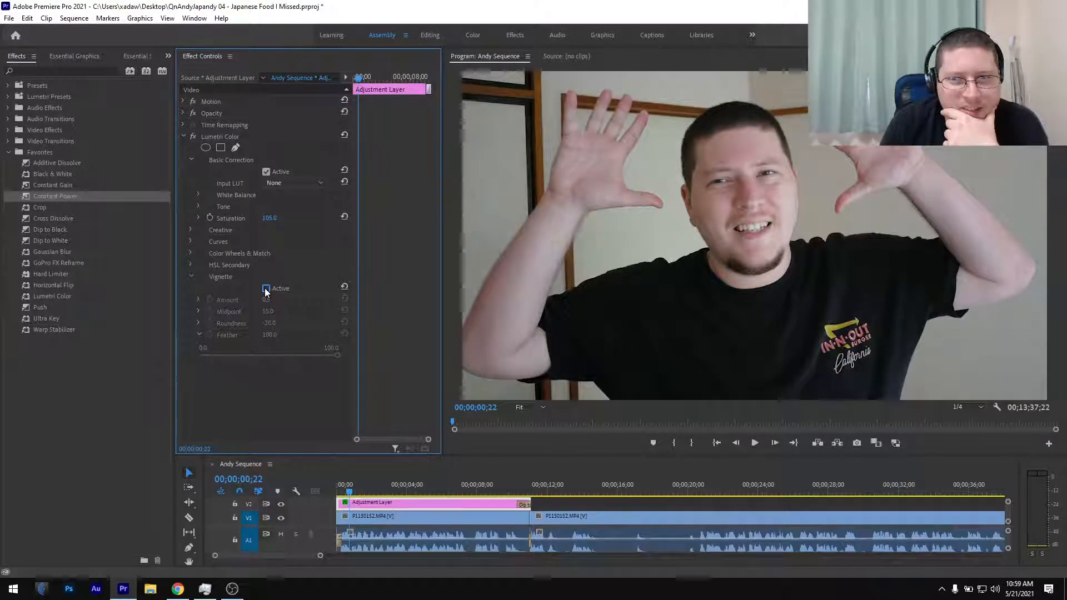
click(266, 289)
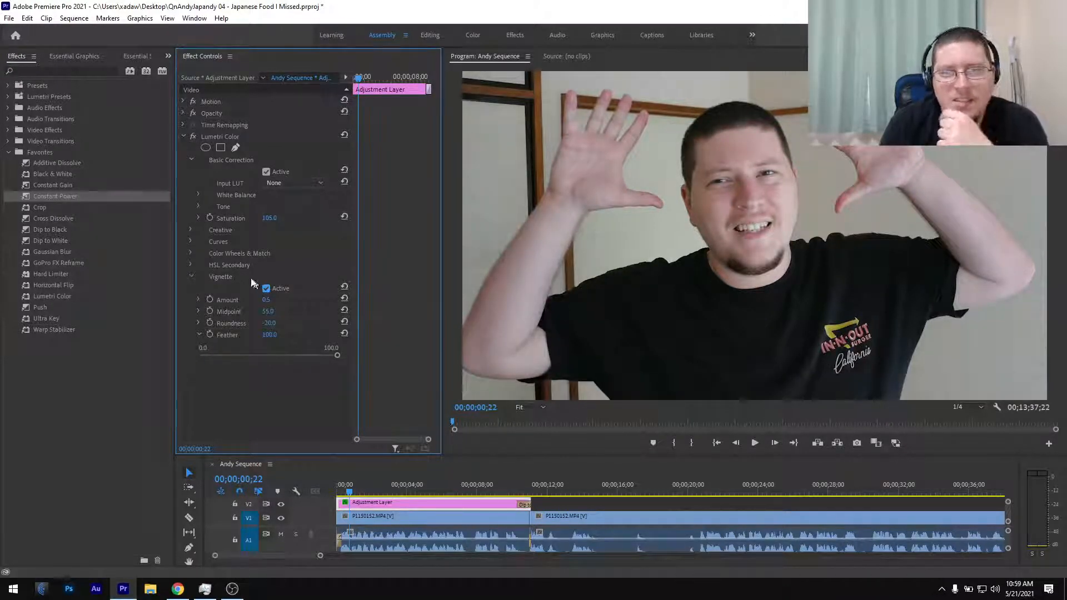
Compare the footage with the adjustment layer's whole Lumetri Color effect disabled and enabled
click(190, 277)
click(193, 136)
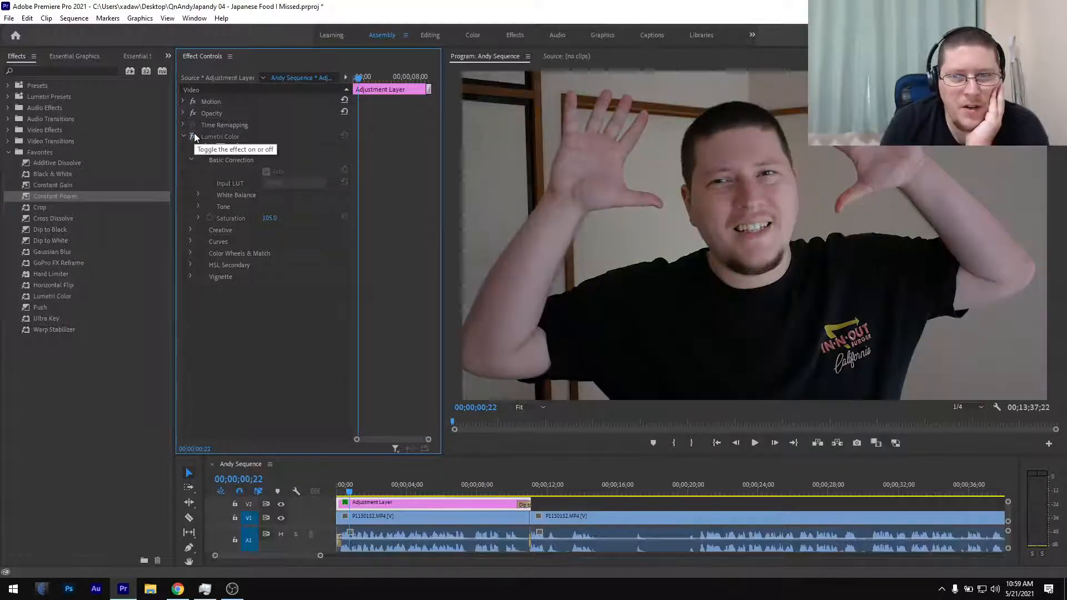
click(195, 135)
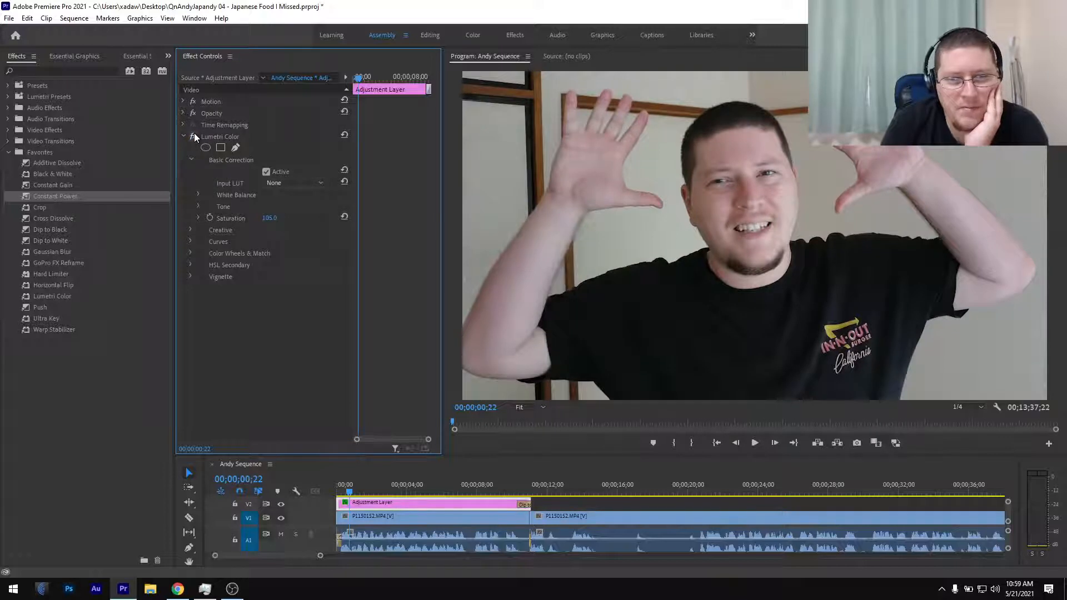
Set the Basic Correction Exposure to 0.5 and compare the footage with the Lumetri Color effect off and on
click(199, 205)
click(272, 217)
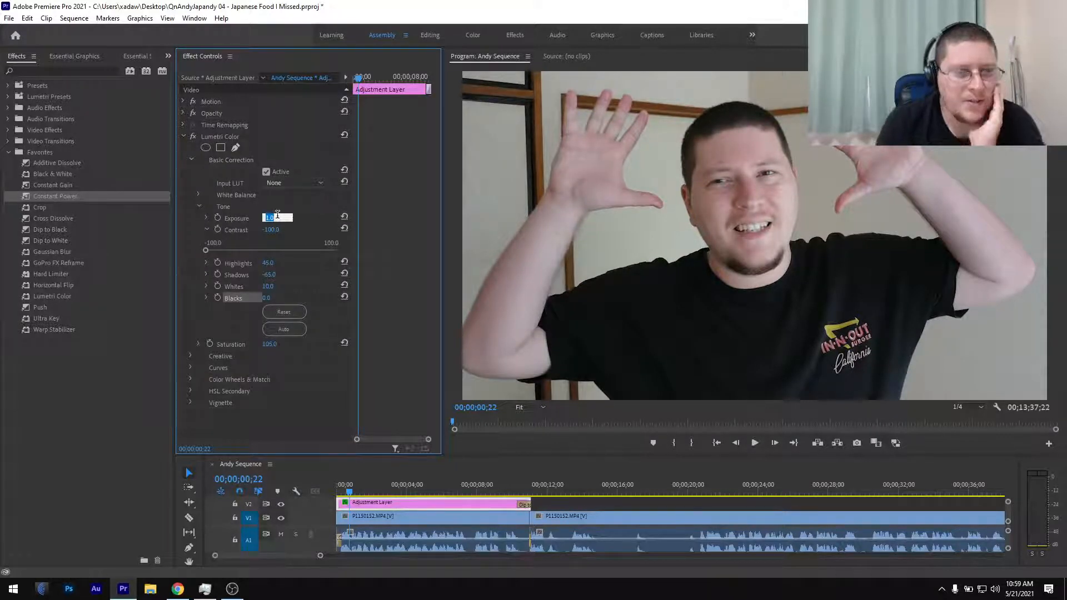
text(.5)
key(Return)
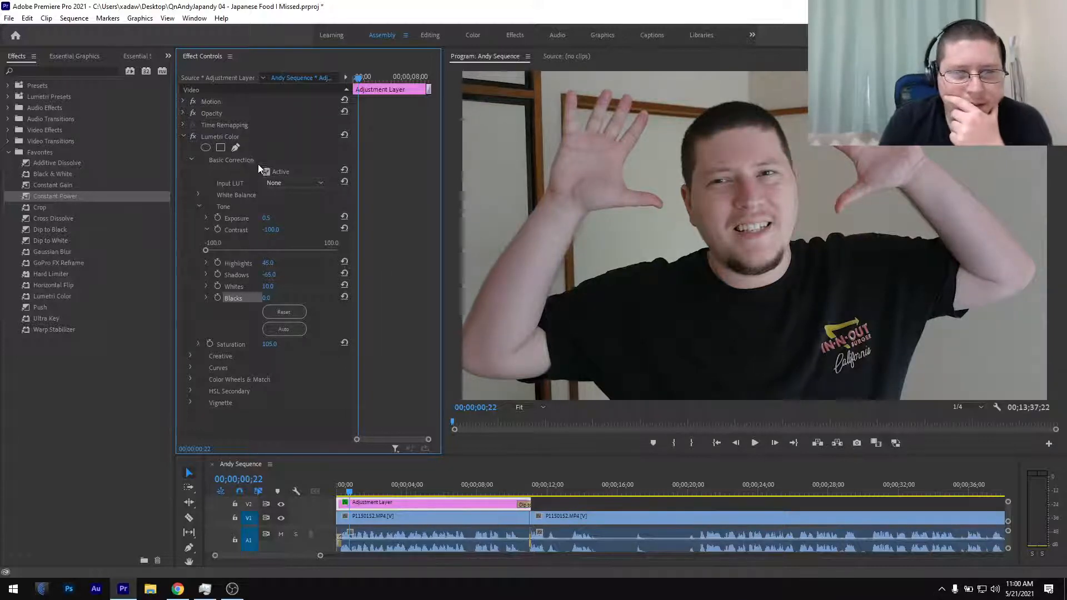
click(190, 136)
click(189, 136)
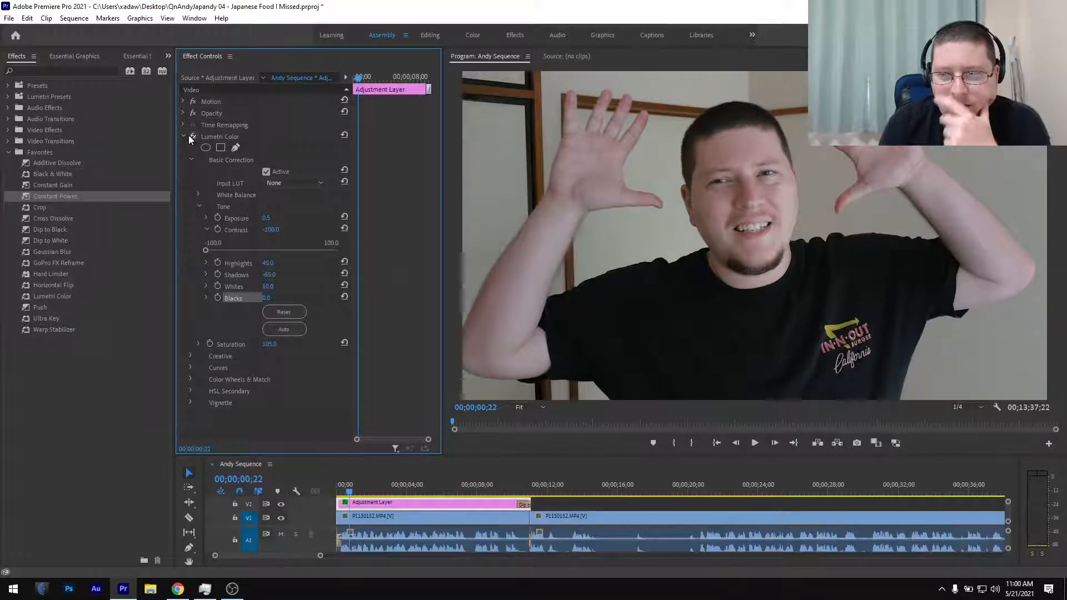
Set the Shadows in the adjustment layer's Basic Correction Tone settings to -80
click(205, 274)
drag(227, 295, 192, 302)
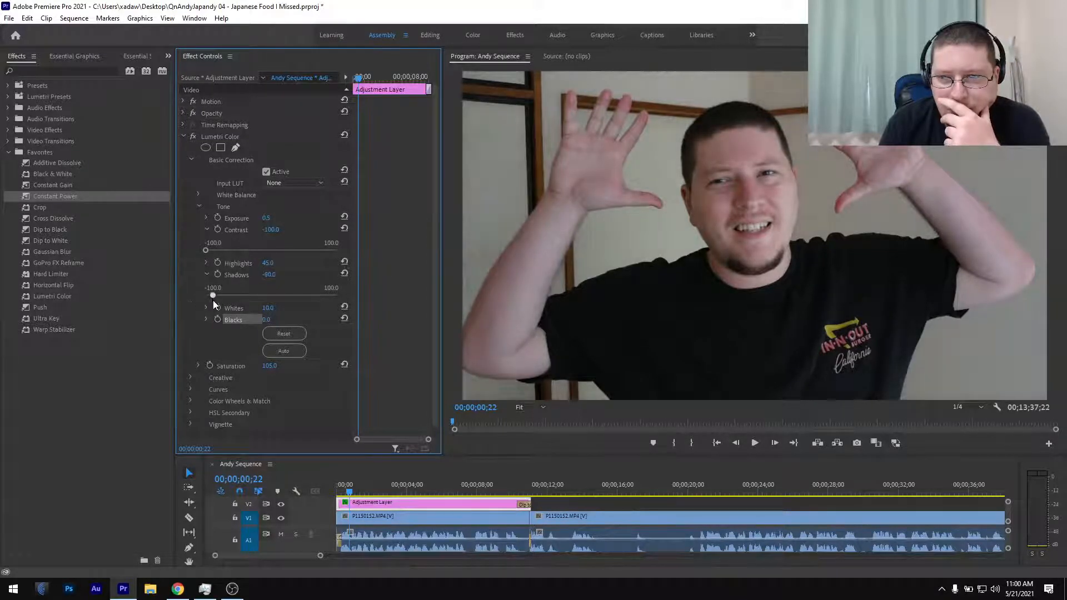
drag(214, 298, 215, 297)
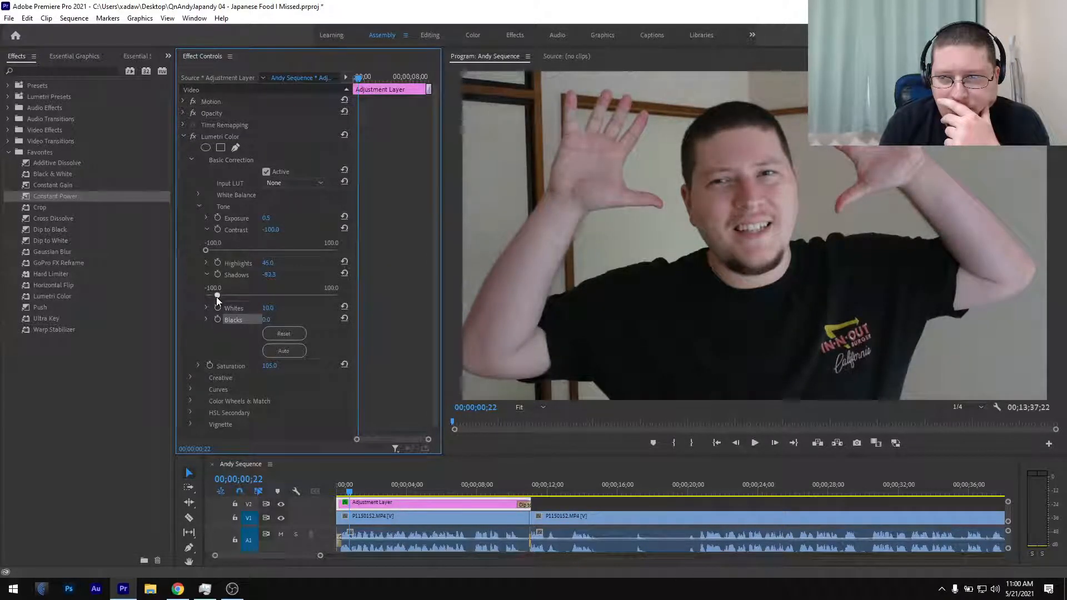
click(271, 275)
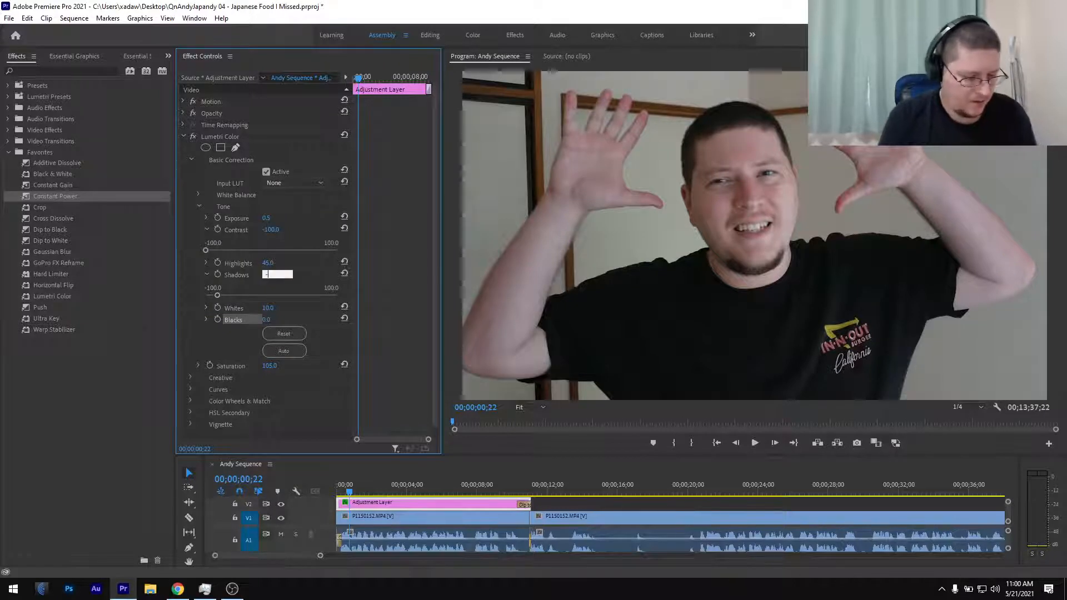
text(-80)
key(Return)
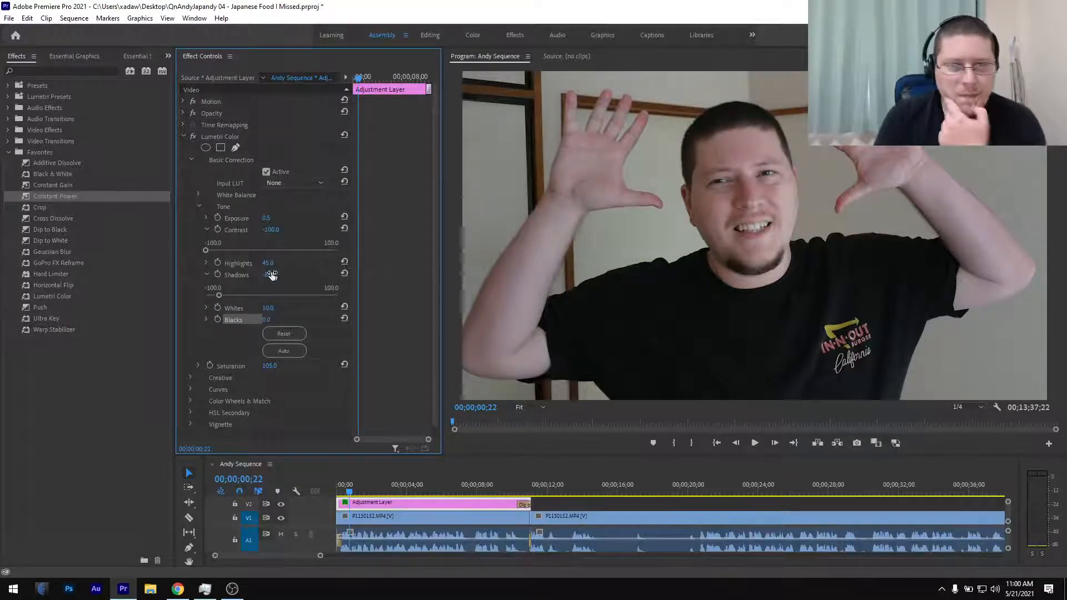
Increase the Vignette Amount to 1.0 and check the result with the Lumetri Color effect off and on
click(199, 206)
click(191, 276)
click(198, 299)
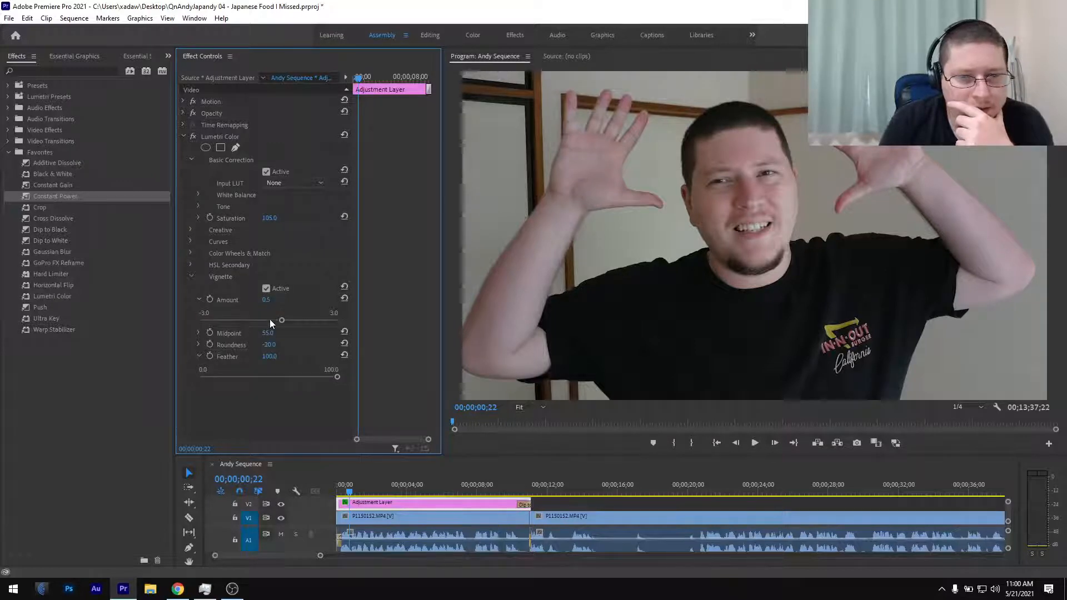
drag(283, 322, 290, 320)
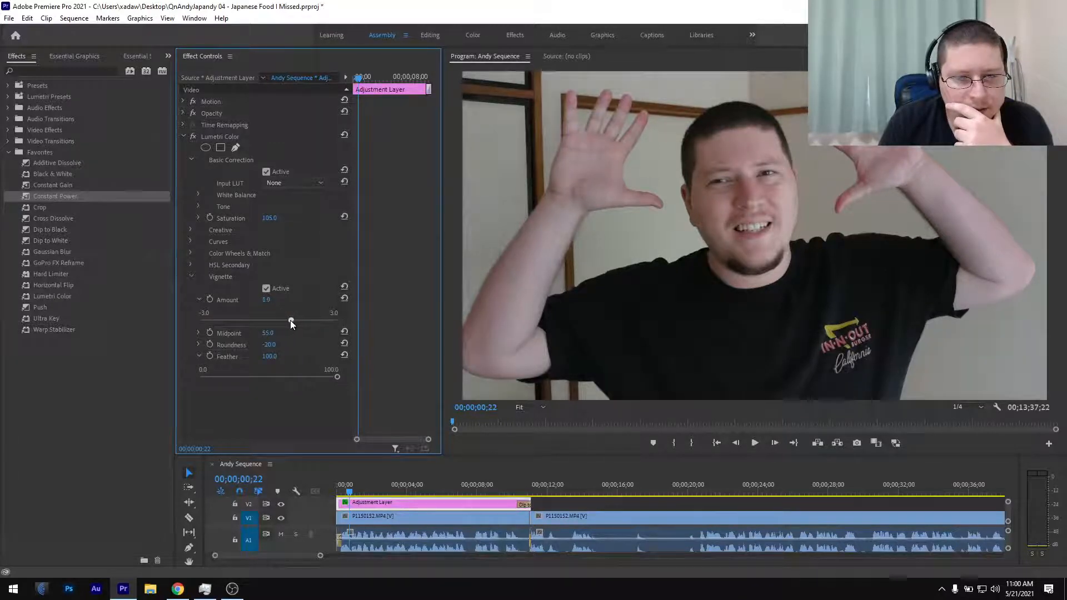
click(199, 299)
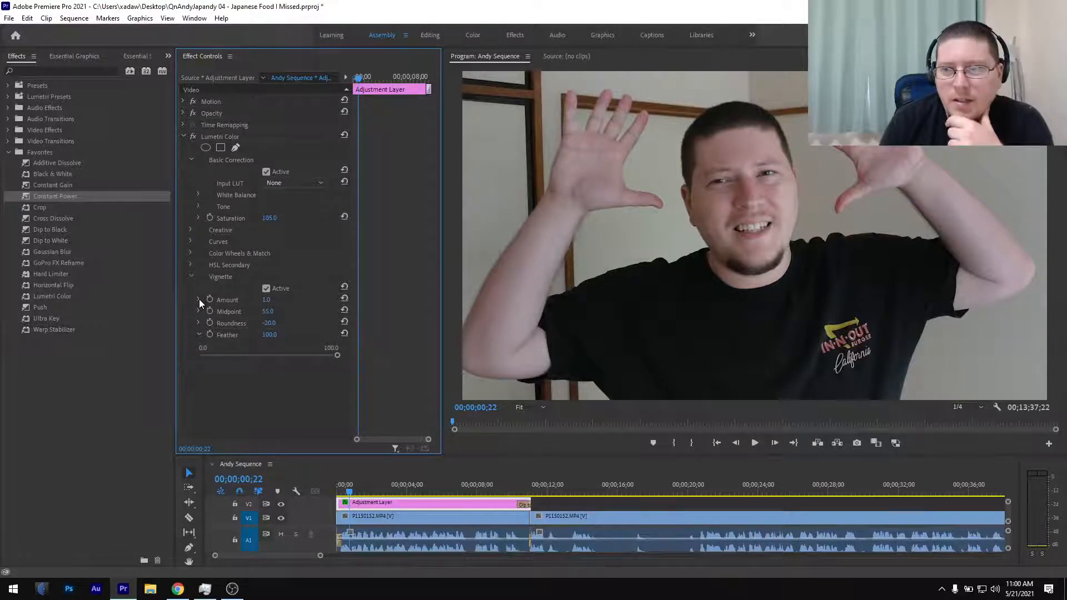
click(193, 137)
click(193, 137)
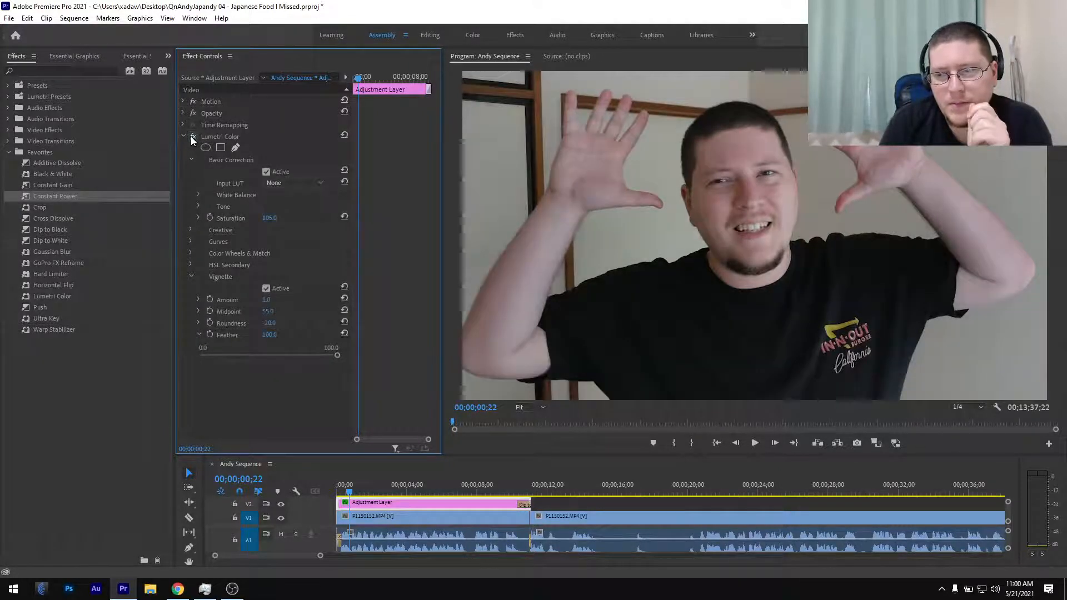
Set the Basic Correction Contrast to -80 and compare the footage with the Lumetri Color effect off and on
click(198, 195)
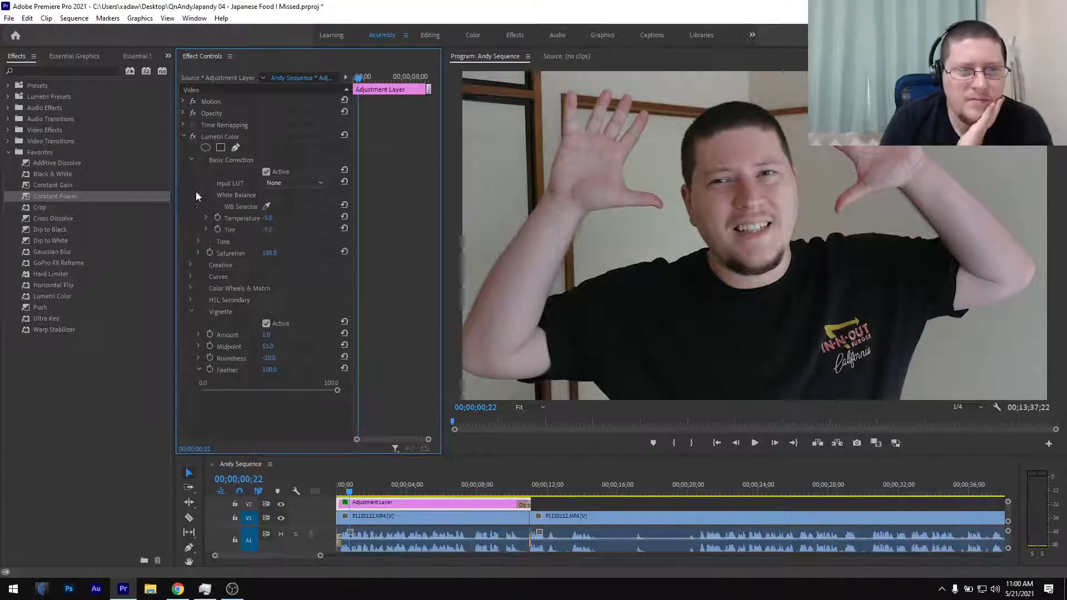
click(198, 241)
click(206, 286)
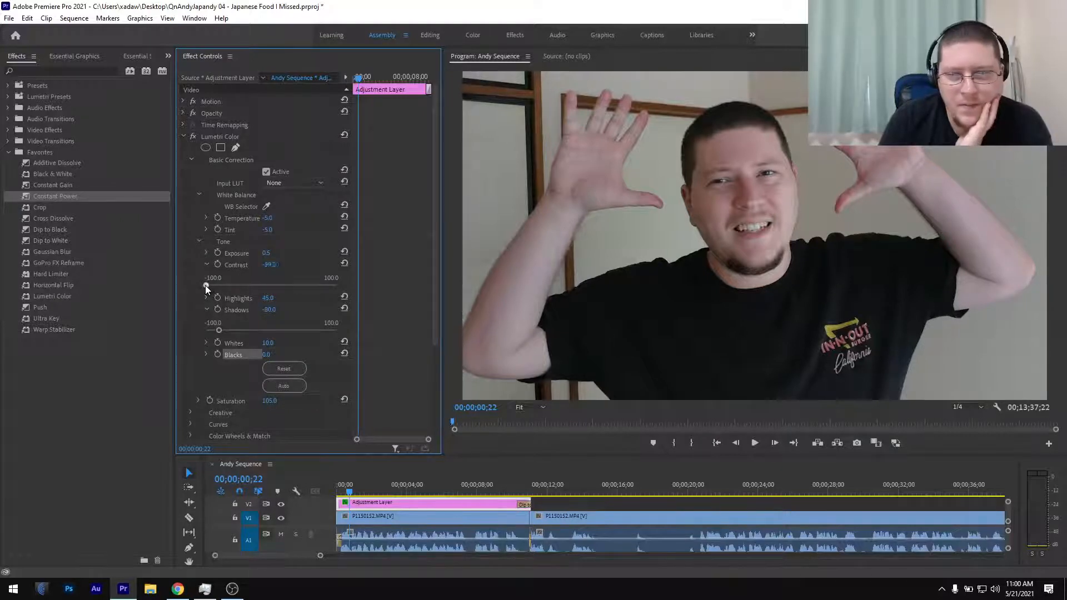
mouse_move(207, 286)
mouse_down()
mouse_move(197, 289)
mouse_move(211, 291)
mouse_up()
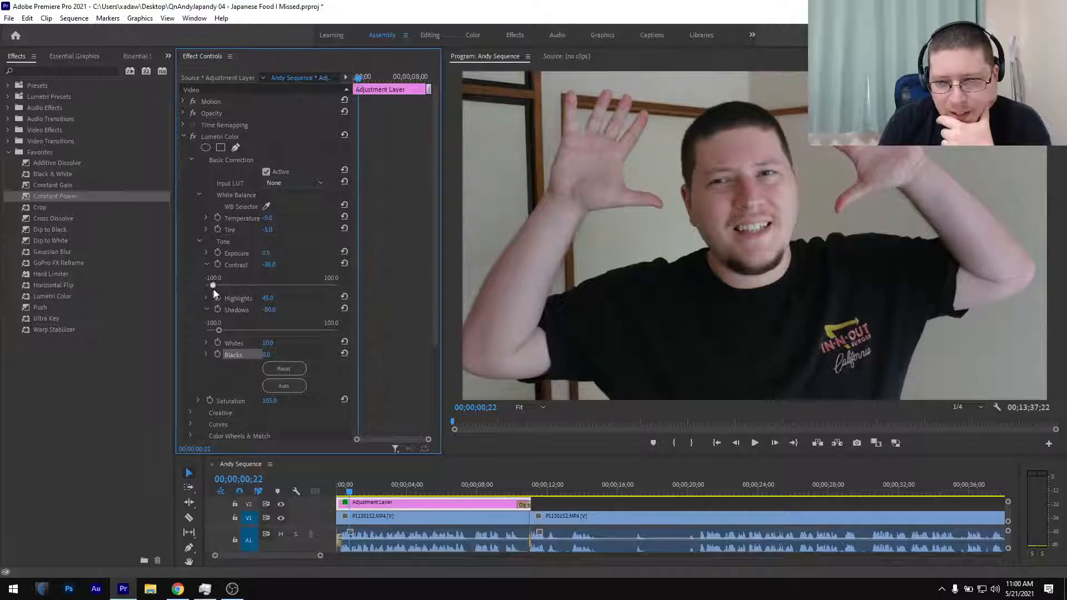
click(273, 265)
text(-80)
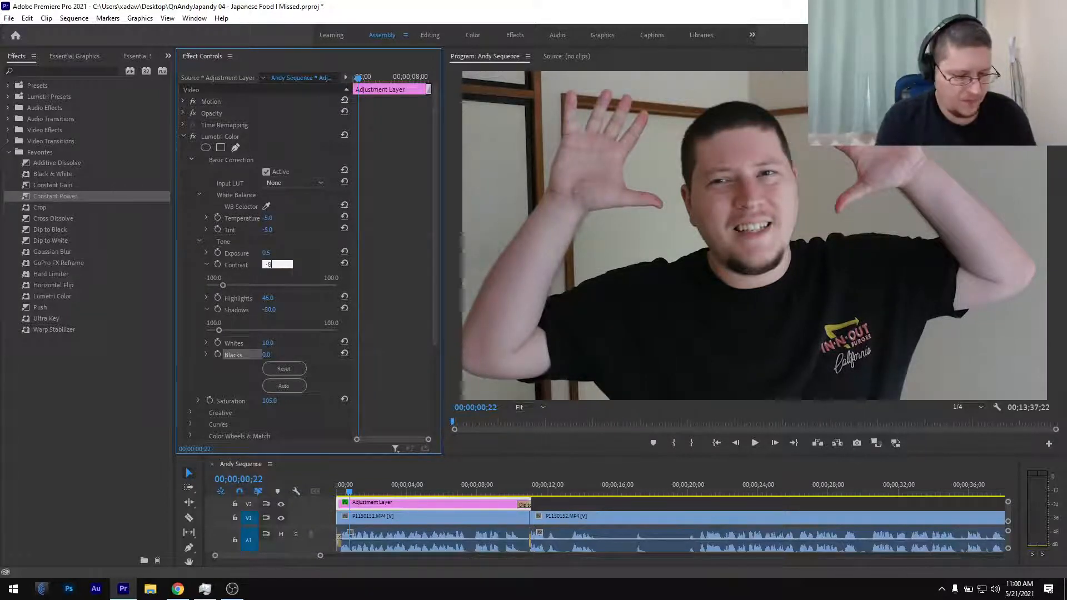
key(Return)
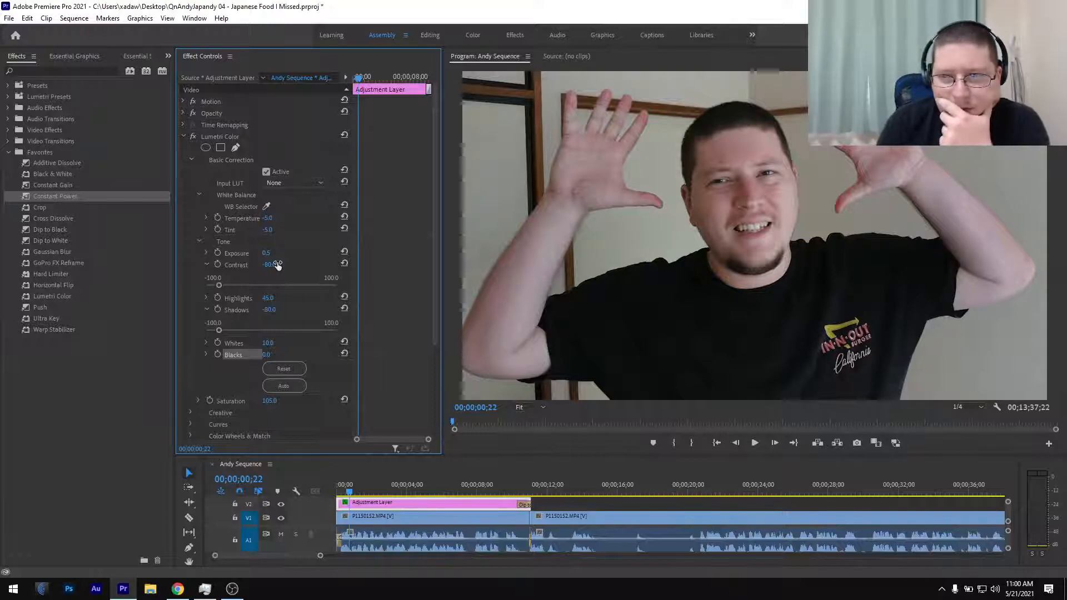
click(193, 139)
click(192, 139)
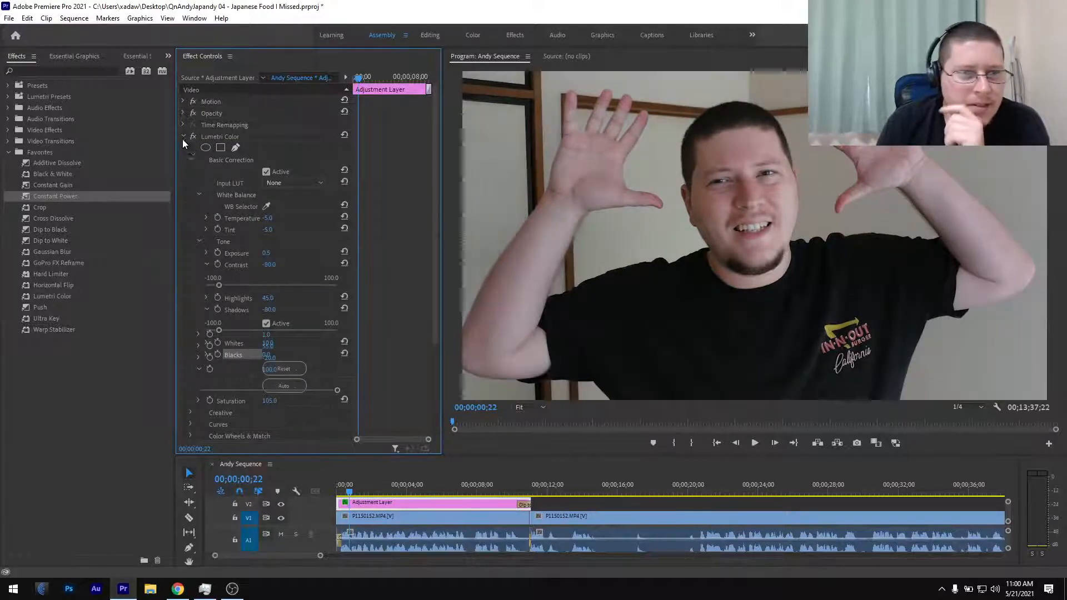
Collapse the adjustment layer's Lumetri Color settings and enlarge the timeline area to show all the video tracks
click(184, 136)
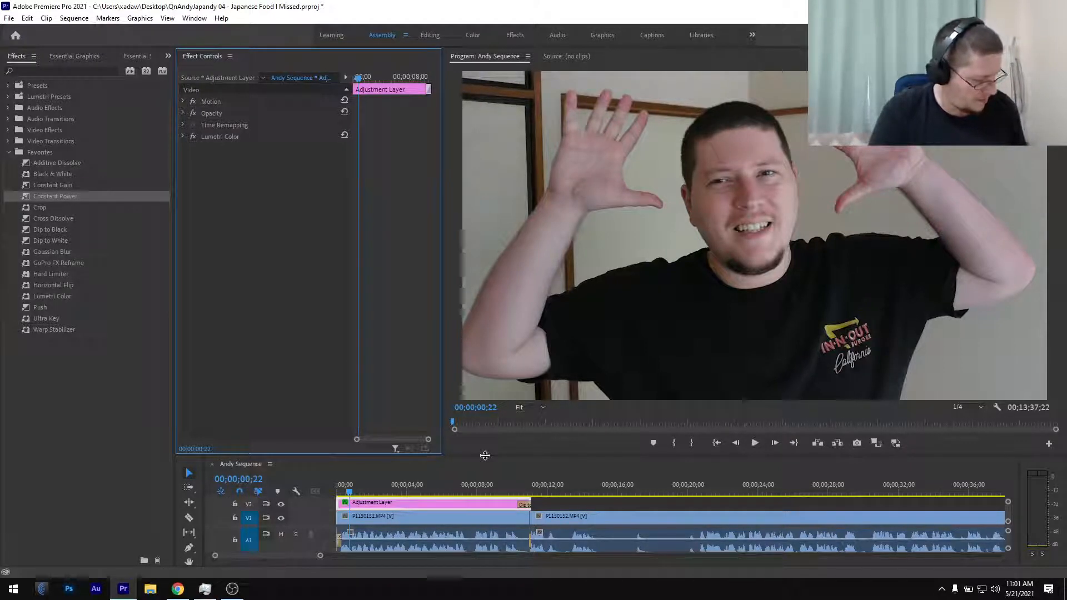
drag(485, 456, 485, 453)
drag(490, 385, 494, 371)
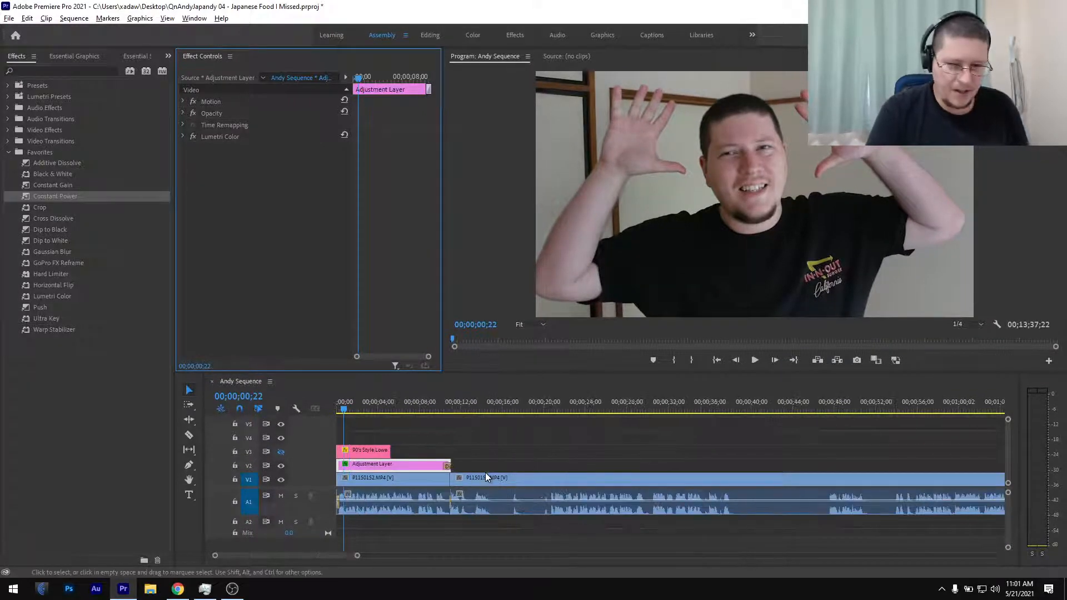
Move the adjustment layer on V2 beyond the end of the sequence and turn the V3 title track's visibility back on
key(backslash)
drag(340, 466, 929, 466)
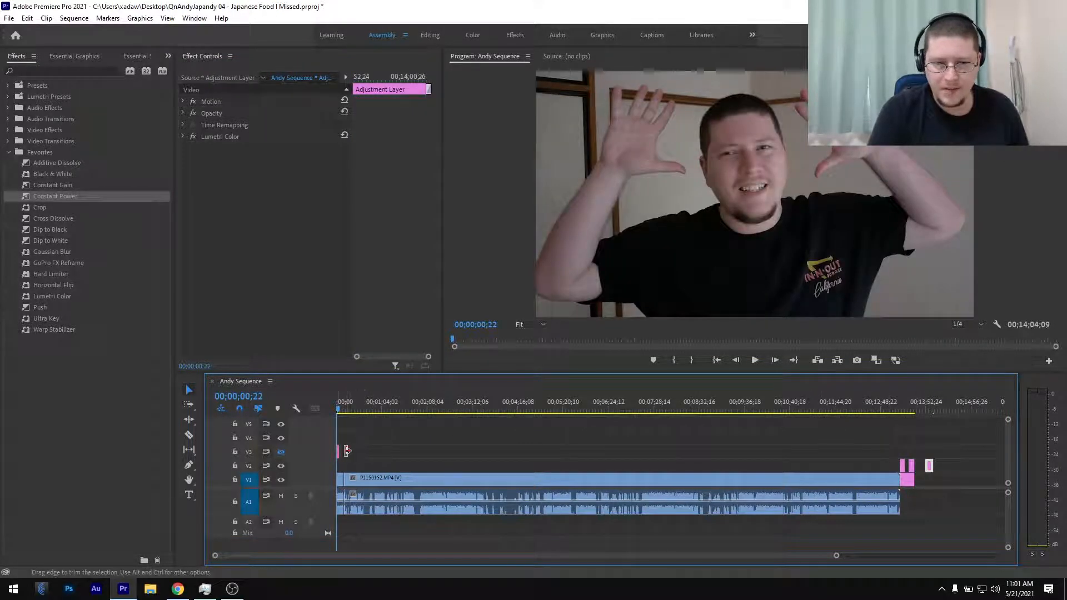
click(281, 451)
Place the playhead at 00;00;08;29 before the first cut and save the project
scroll(372, 452, up, 5)
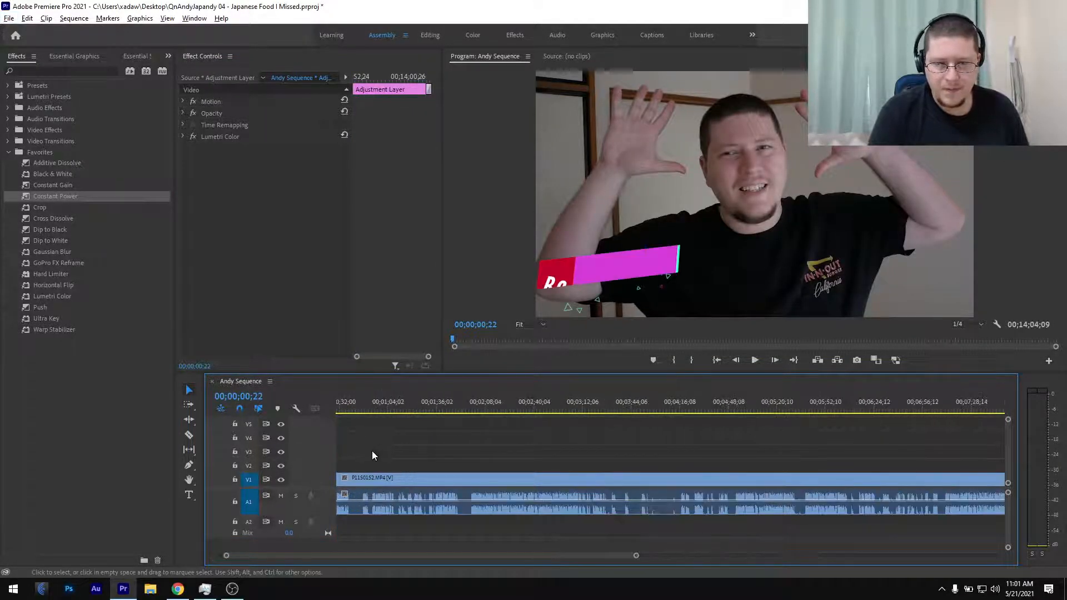
scroll(384, 451, up, 4)
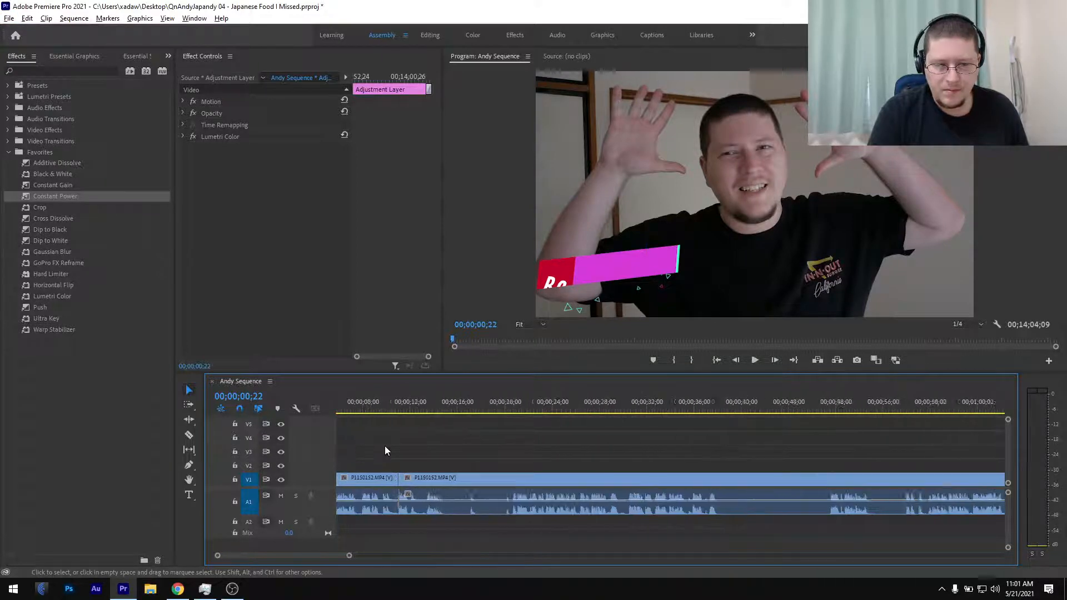
click(371, 408)
key(ctrl+s)
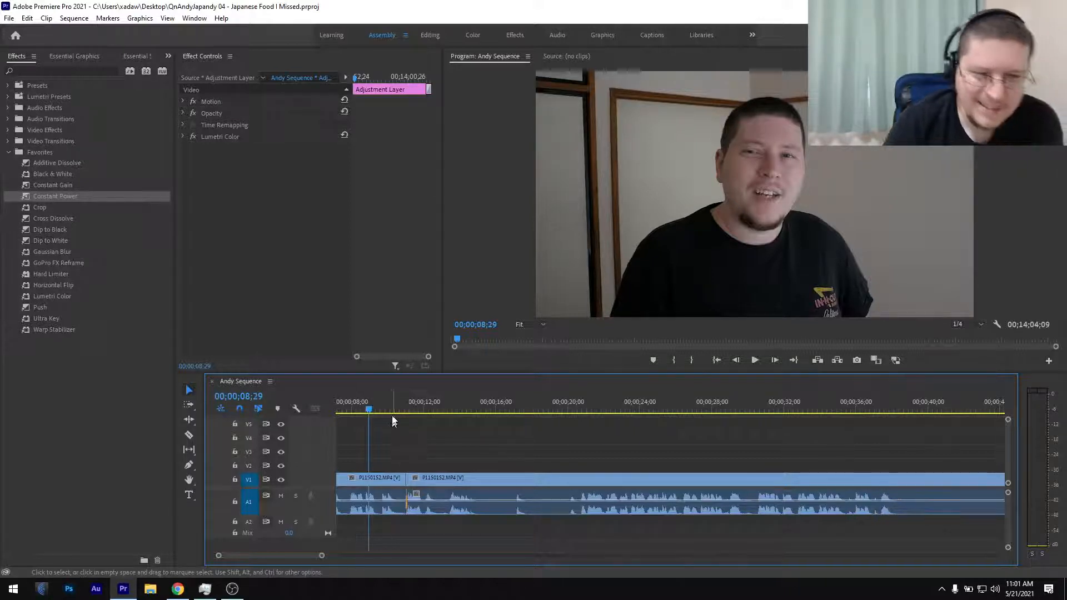
Play through the first cut and split the second clip on V1 and A1 at 00;00;15;16
click(390, 401)
key(space)
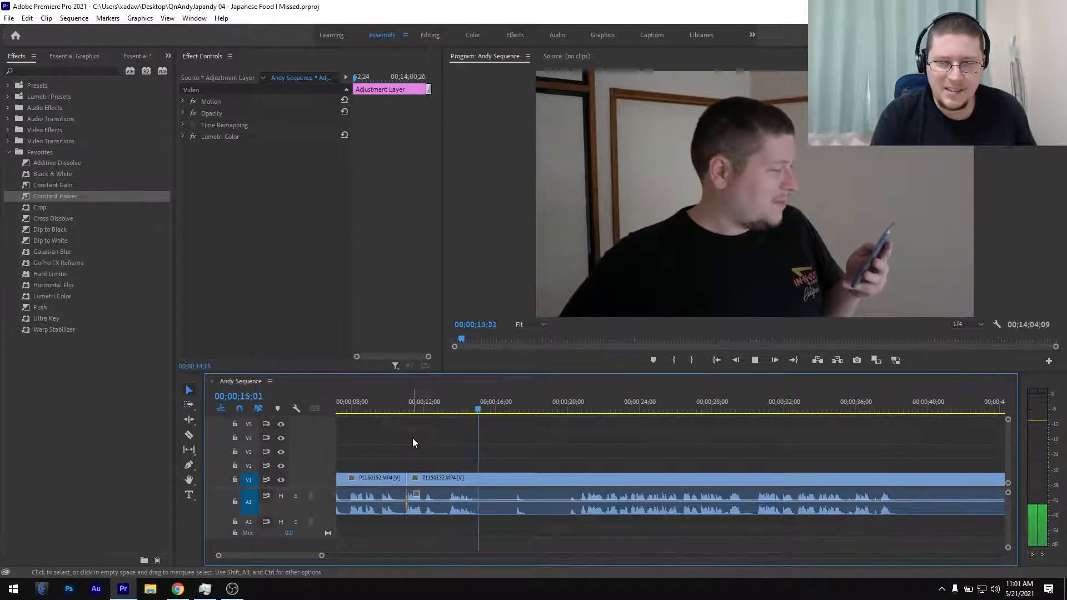
key(space)
key(ctrl+k)
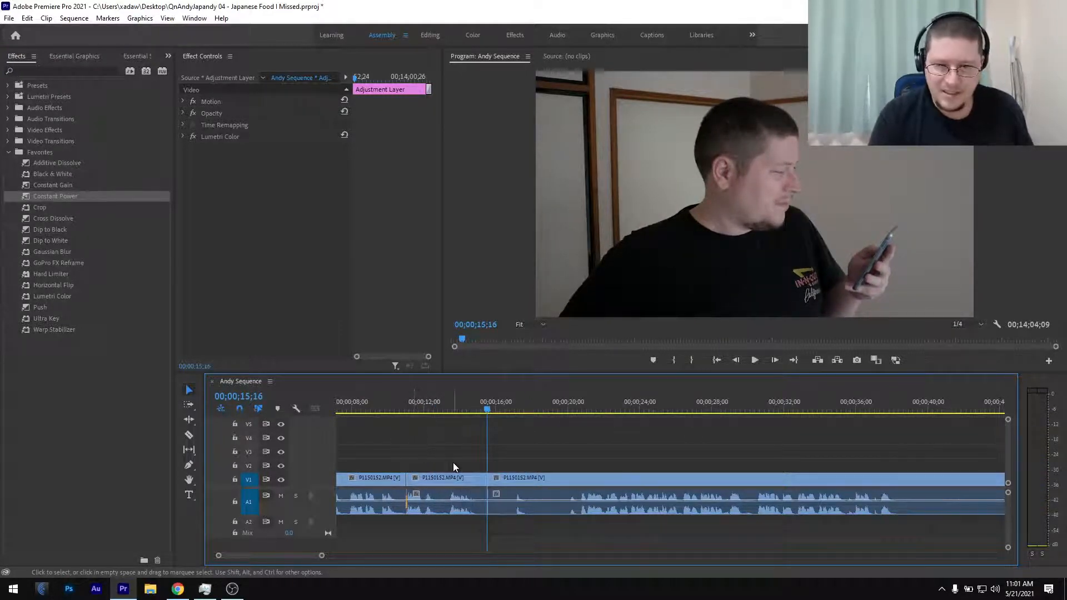
Review the footage from 00;00;20;16, where speech resumes, and examine the audio waveform further along the clip
drag(487, 410, 577, 425)
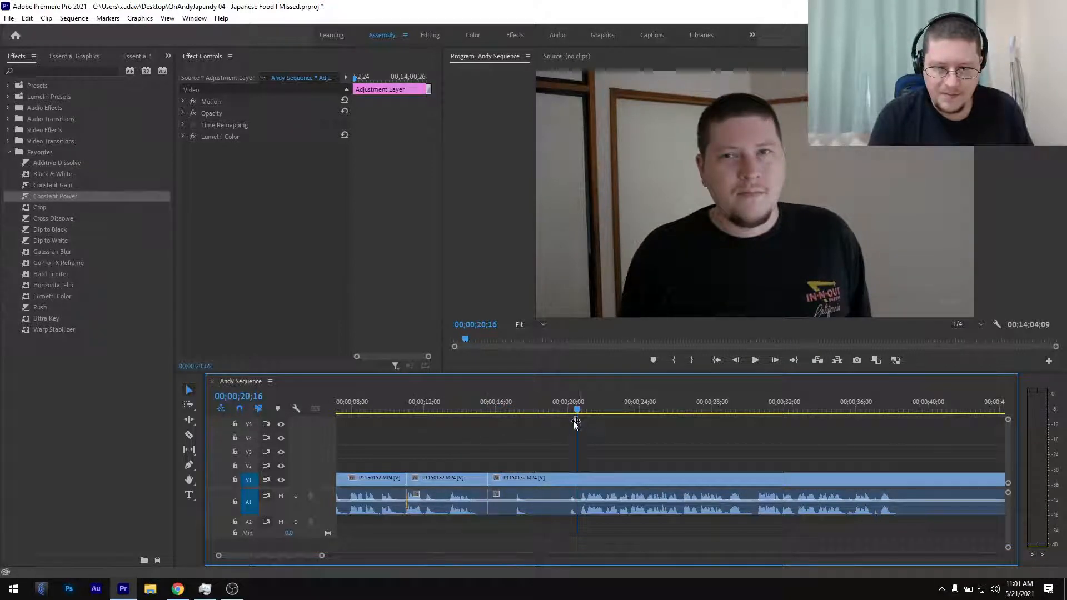
key(space)
scroll(574, 432, right, 6)
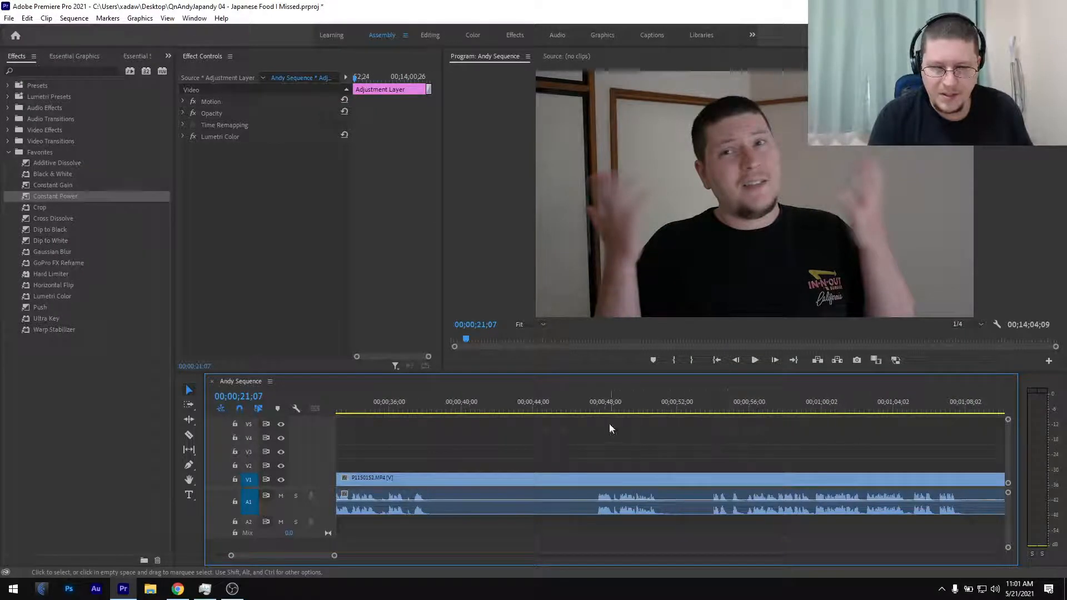
Split the P1150152.MP4 clip at 00;00;56;06, just before the speech of the next take
drag(595, 406, 747, 416)
scroll(755, 434, up, 2)
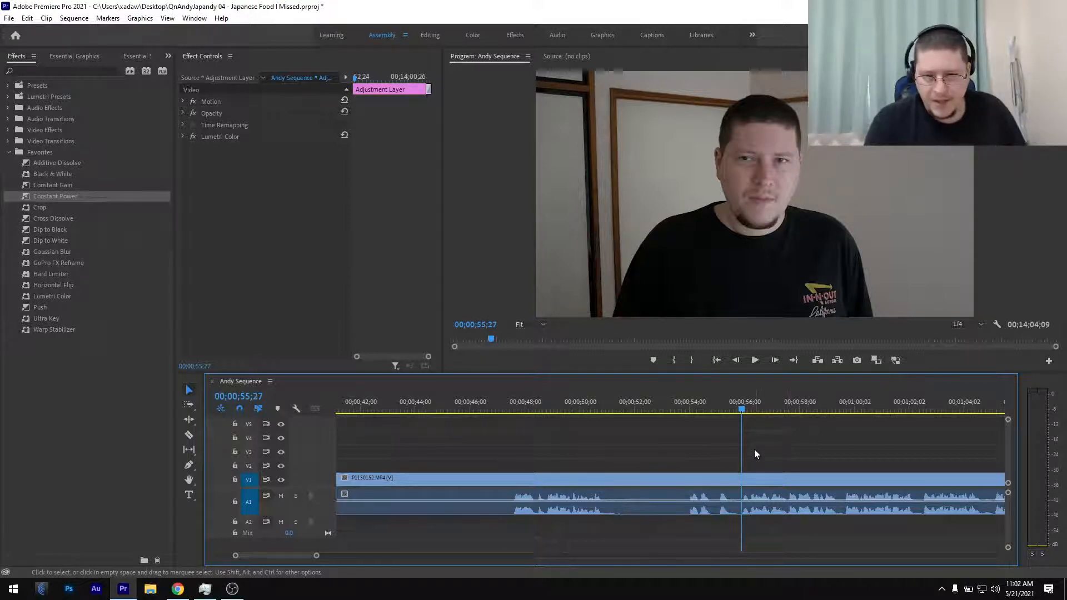
scroll(746, 441, up, 5)
drag(719, 410, 760, 417)
key(ctrl+k)
Ripple delete the footage between the cut at 00;00;15;16 and the cut at 00;00;56;06
scroll(749, 465, down, 6)
scroll(749, 466, down, 2)
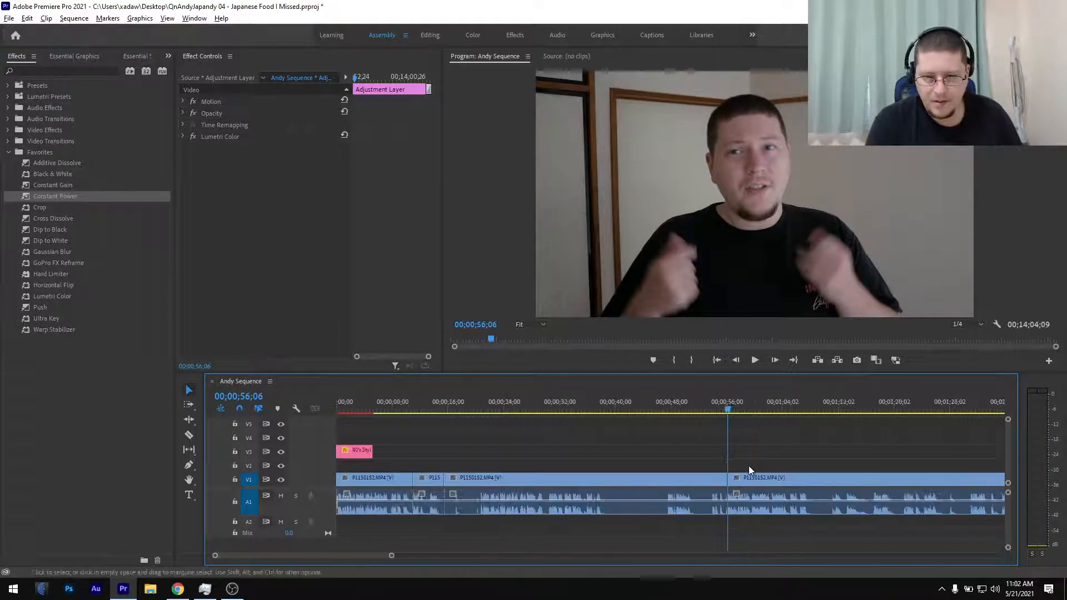
click(555, 486)
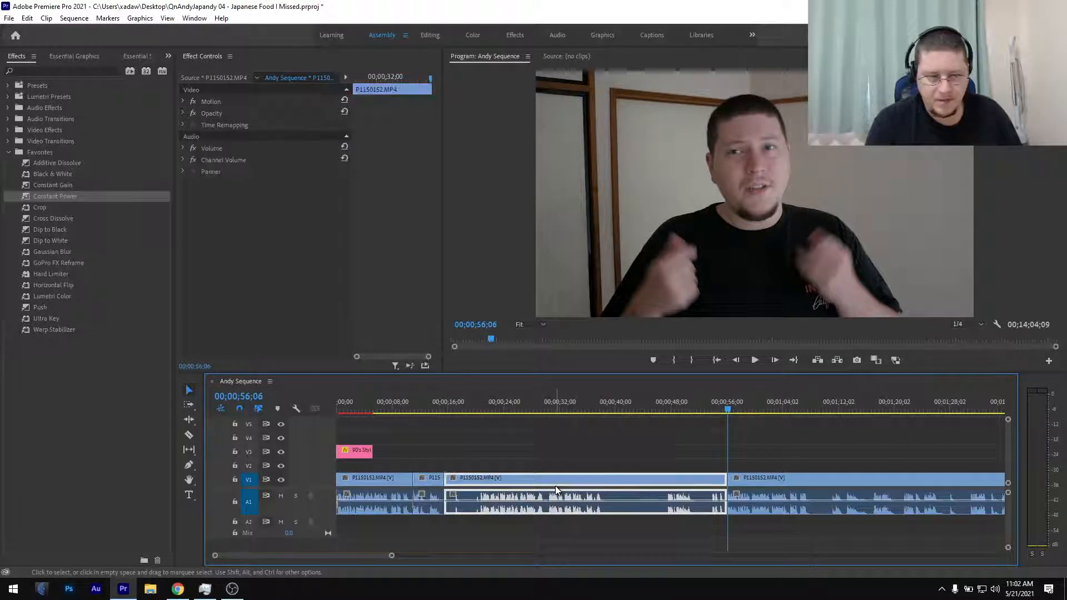
key(q)
scroll(443, 474, up, 5)
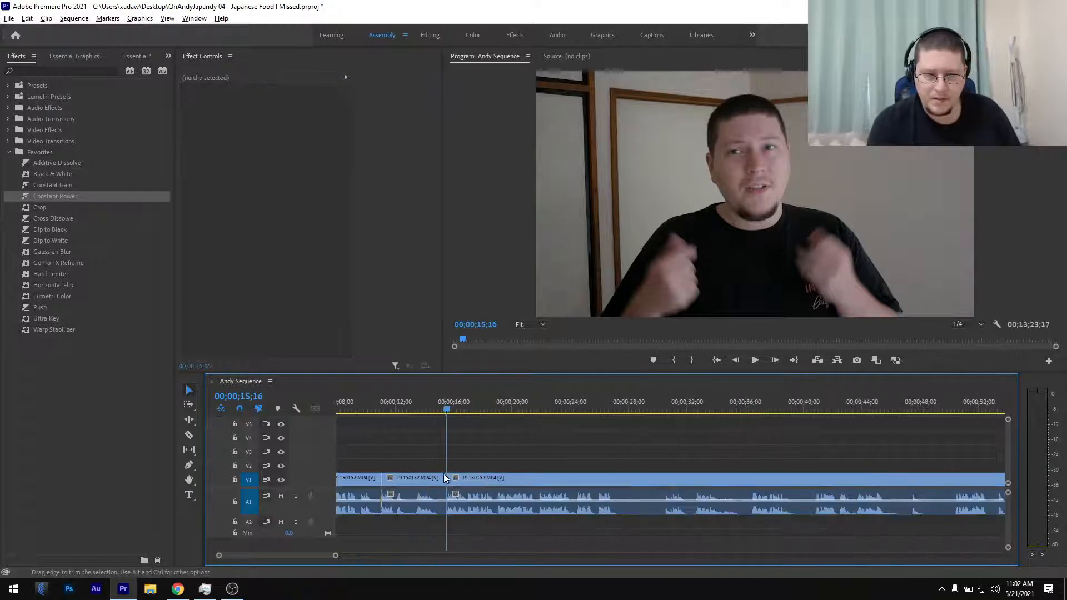
Apply the Constant Power audio transition to the cut at 00;00;15;16 and save the project
click(403, 409)
drag(69, 200, 450, 502)
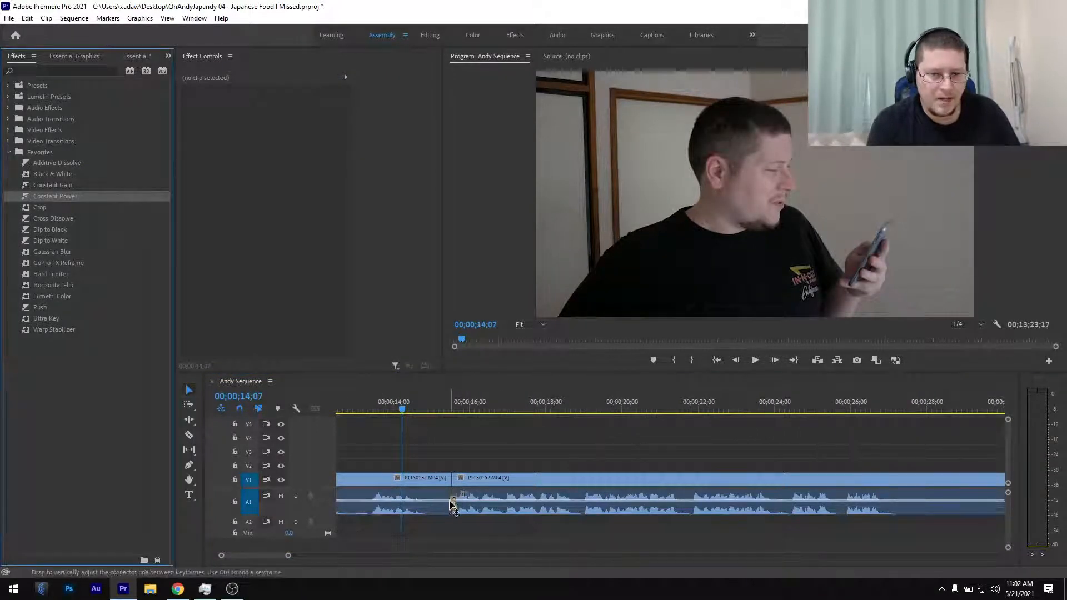
key(ctrl+s)
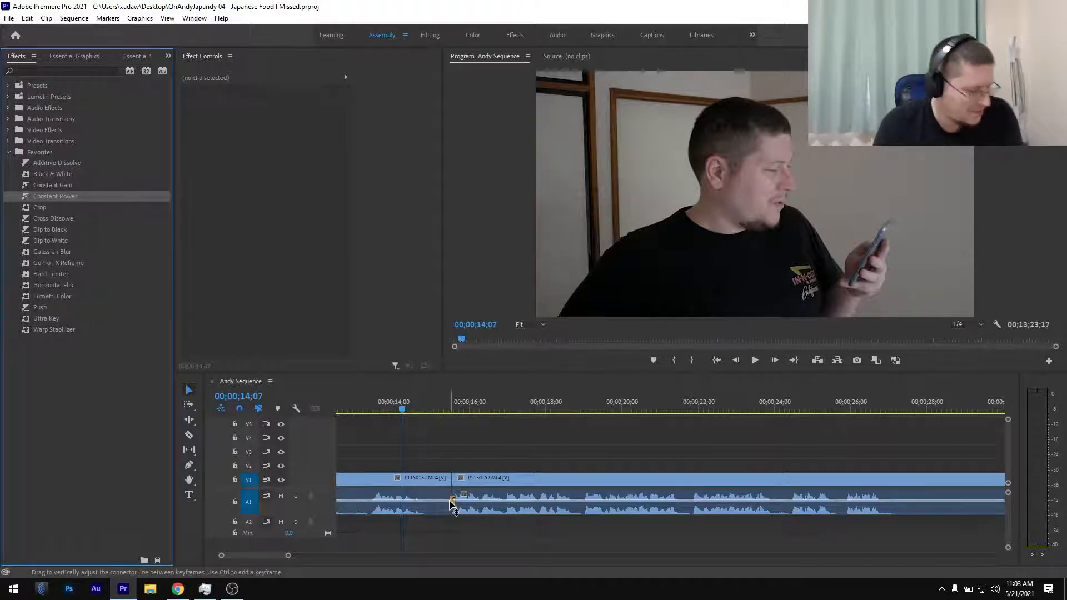
Play the sequence from 00;00;14;01 across the joined cut and split the clip at 00;00;27;08, where the spoken line ends
click(396, 404)
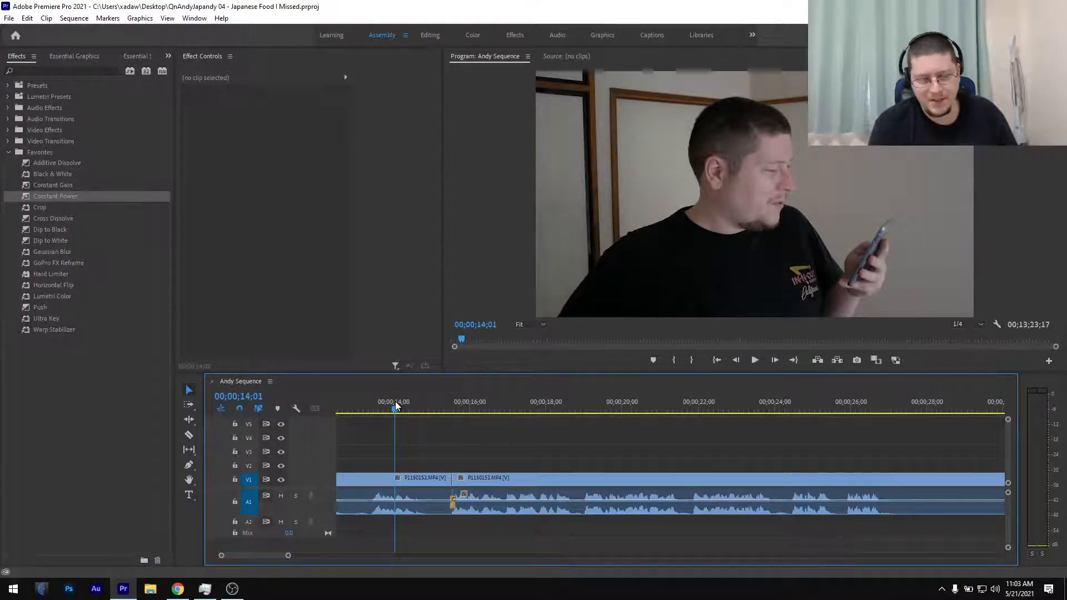
key(space)
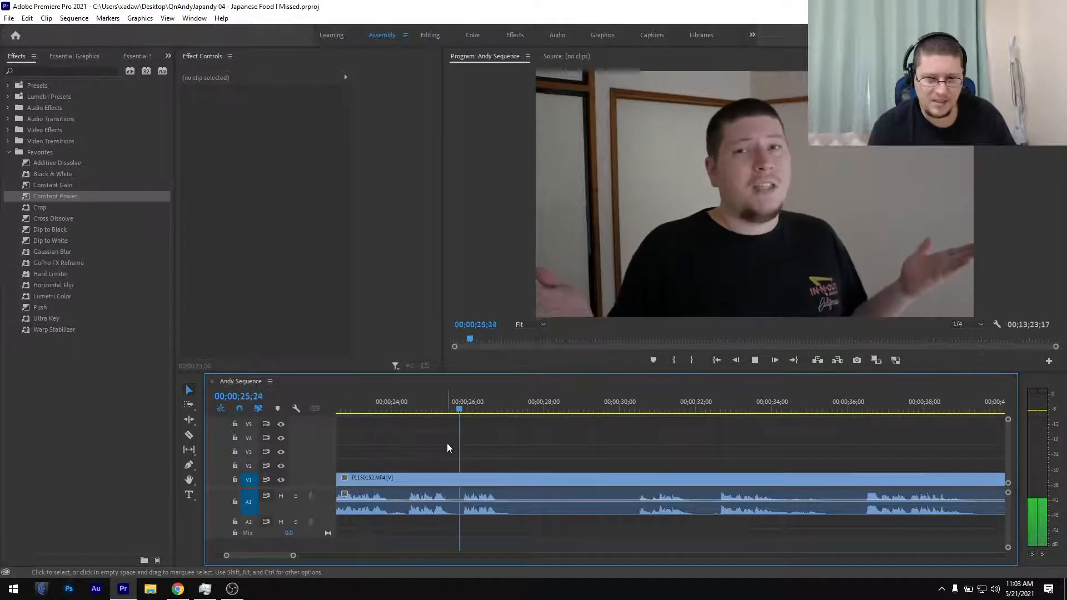
key(space)
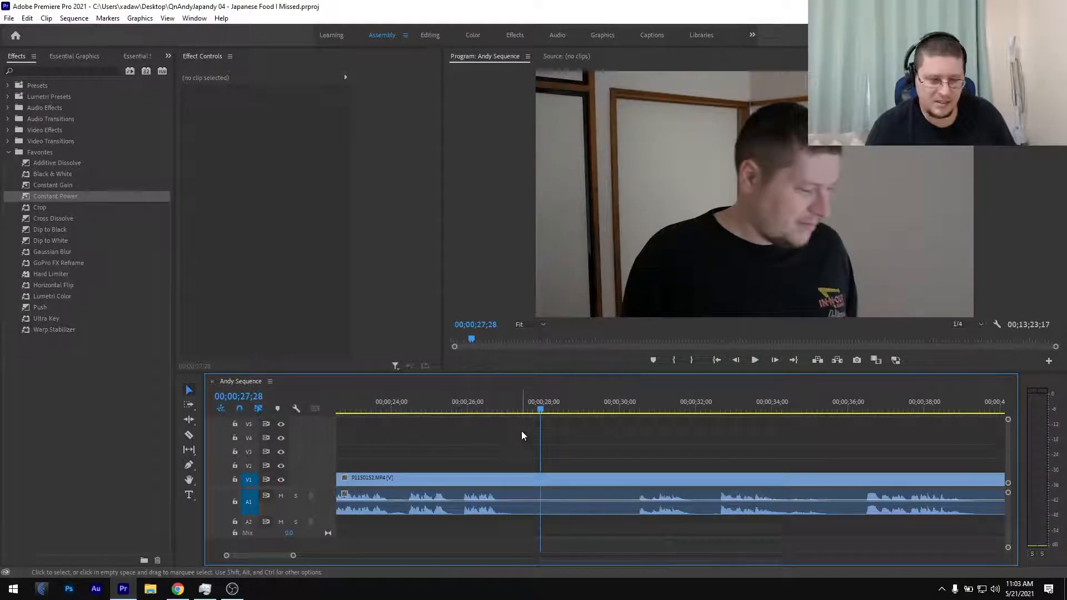
key(Left)
key(Left)
key(Left)
key(Left)
key(Left)
key(Left)
key(Left)
key(Left)
key(Left)
key(Left)
key(Left)
key(Left)
key(Left)
key(Left)
key(Left)
key(Left)
key(Left)
key(Left)
key(Left)
key(Left)
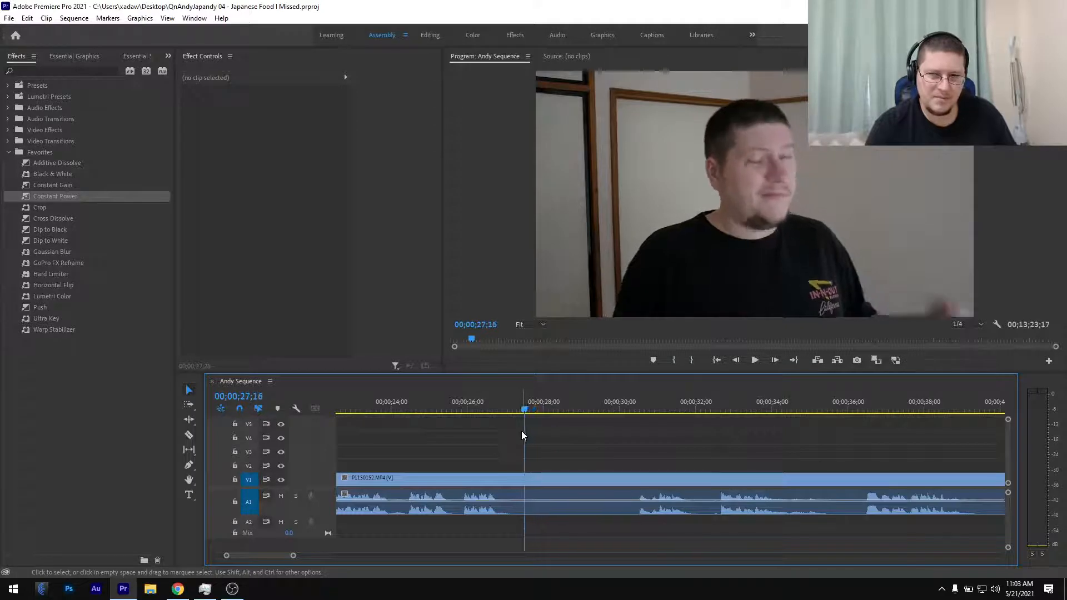
key(Left)
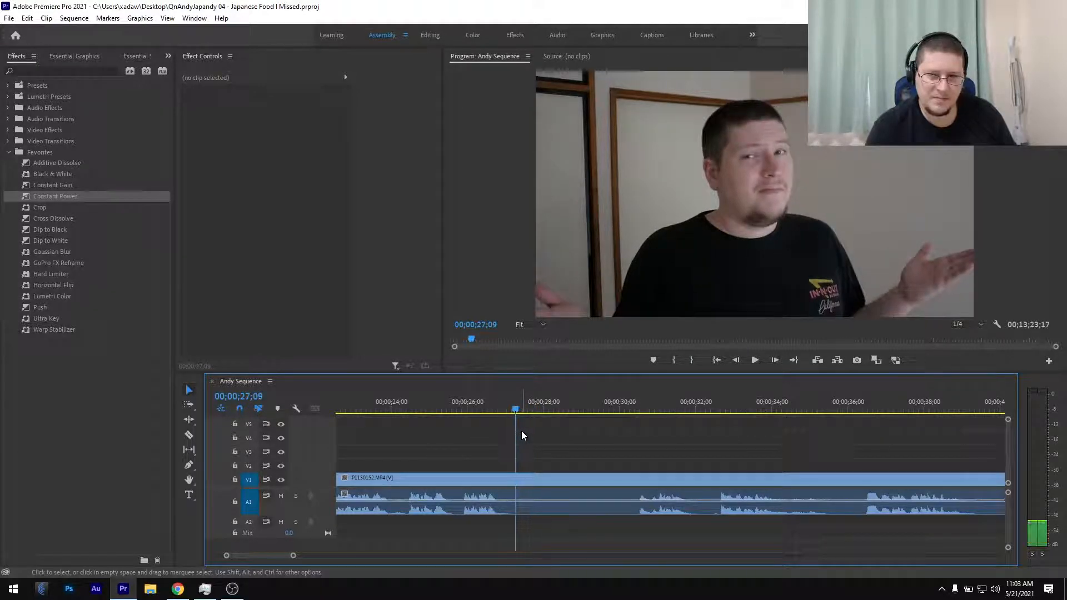
key(ctrl+k)
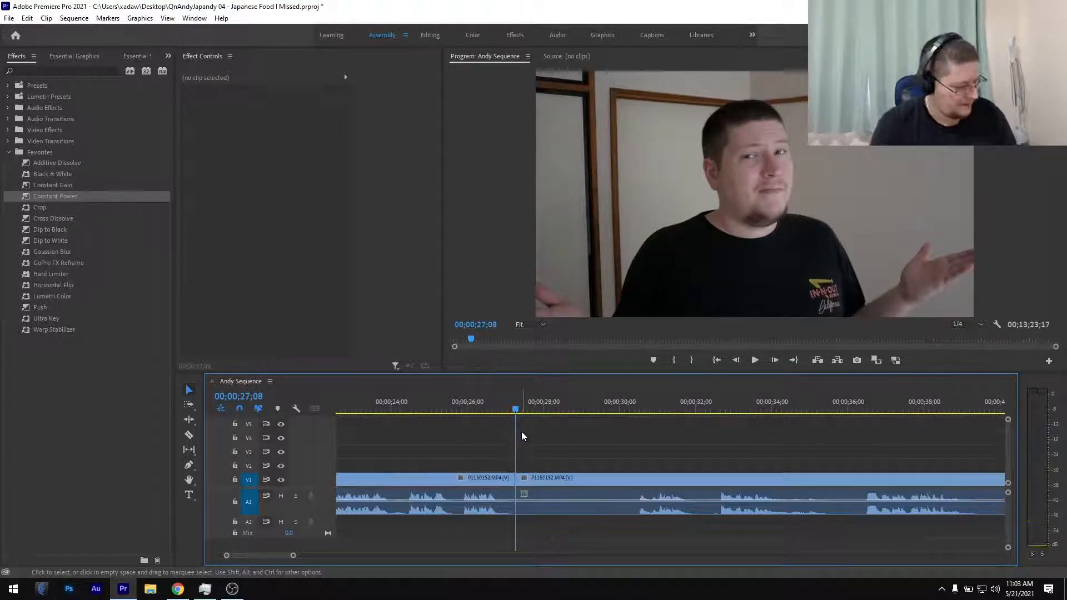
Locate the start of the next usable take and split the clip at 00;00;41;03
scroll(540, 478, down, 3)
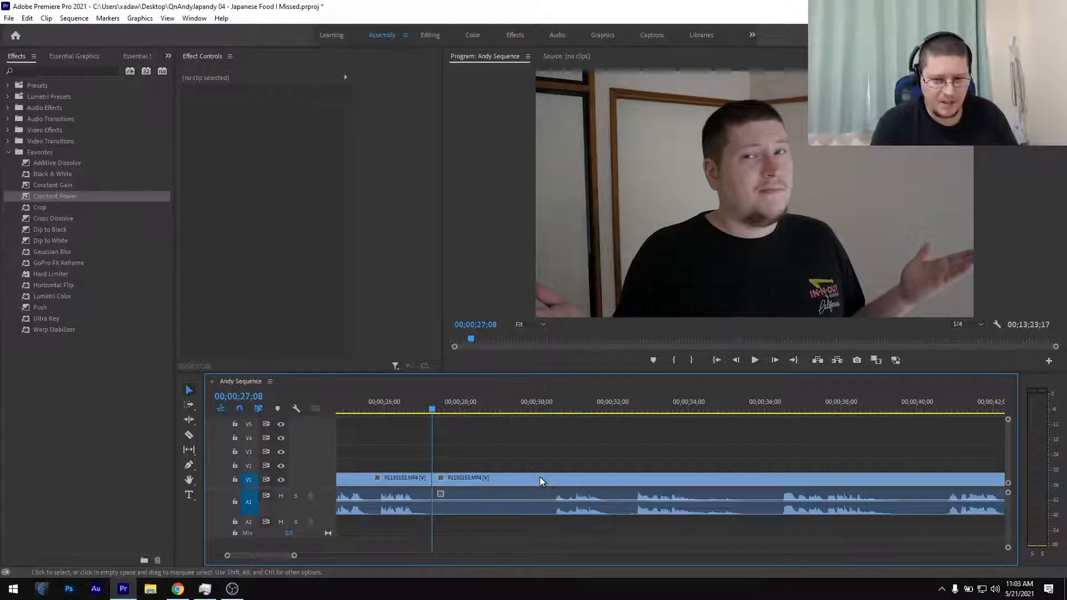
drag(538, 406, 909, 462)
scroll(908, 466, down, 8)
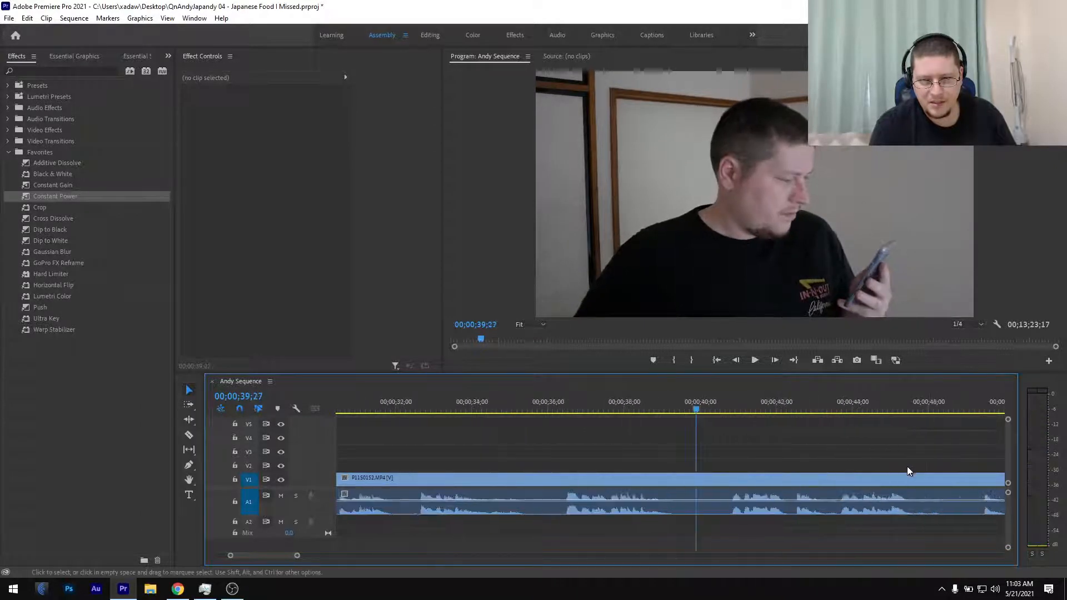
scroll(907, 471, down, 4)
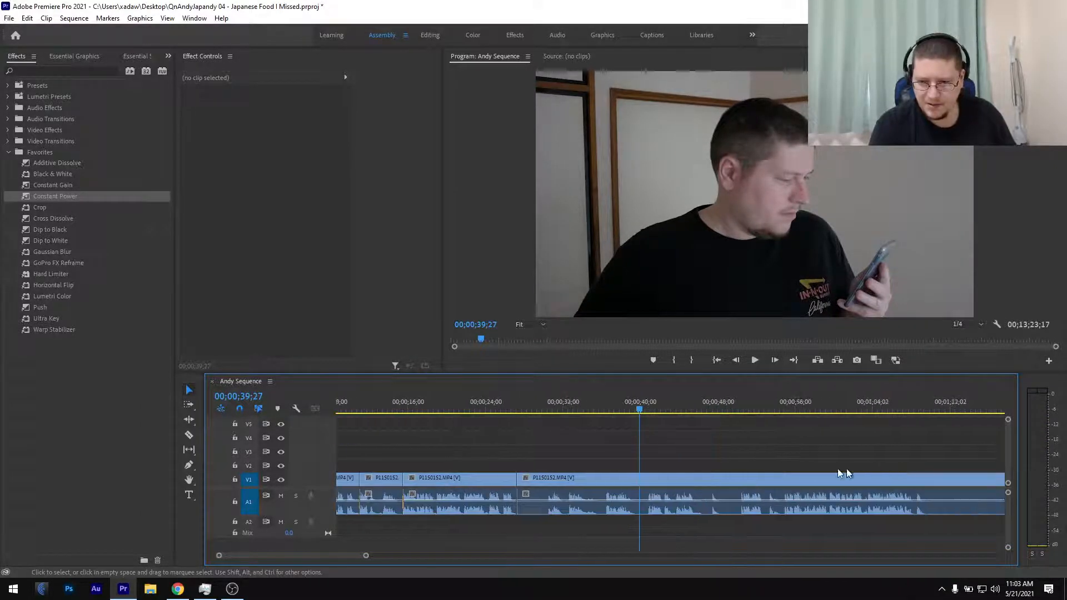
click(736, 410)
key(space)
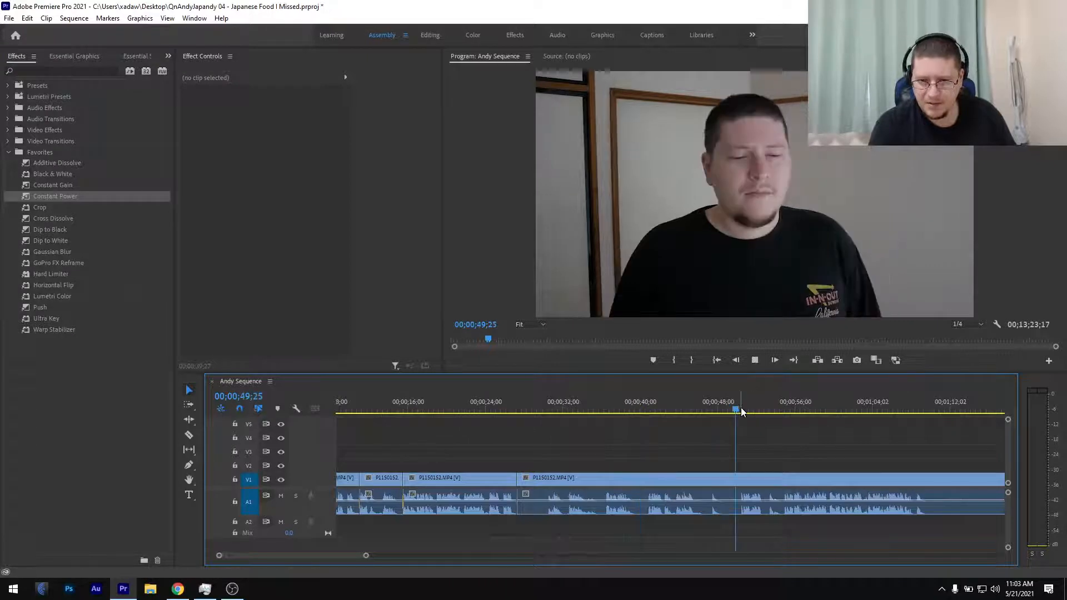
click(648, 410)
scroll(656, 429, up, 3)
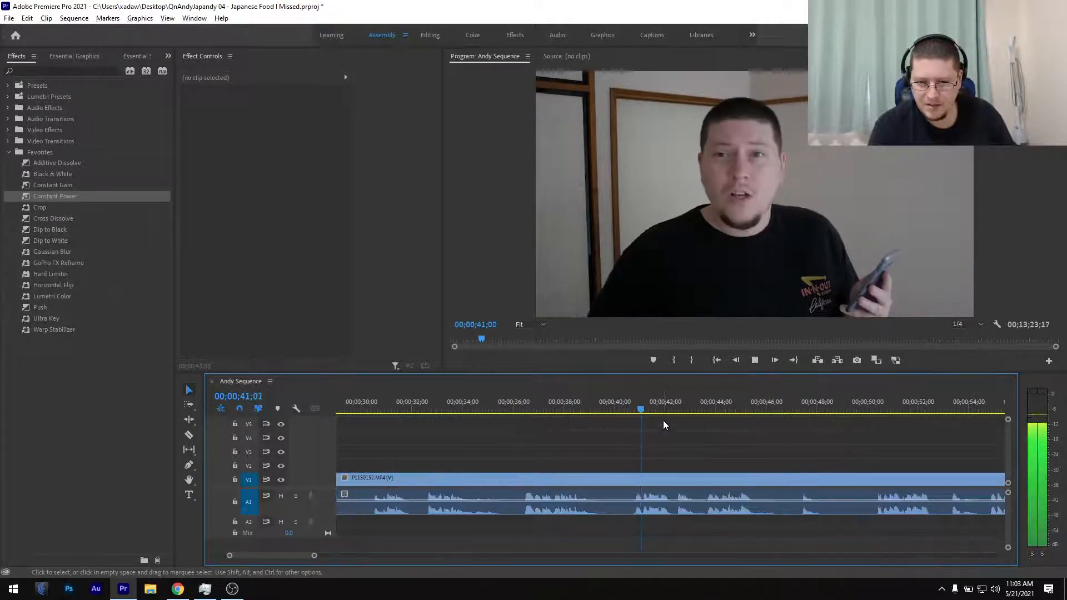
key(space)
scroll(659, 428, up, 2)
scroll(655, 440, up, 3)
drag(542, 412, 578, 415)
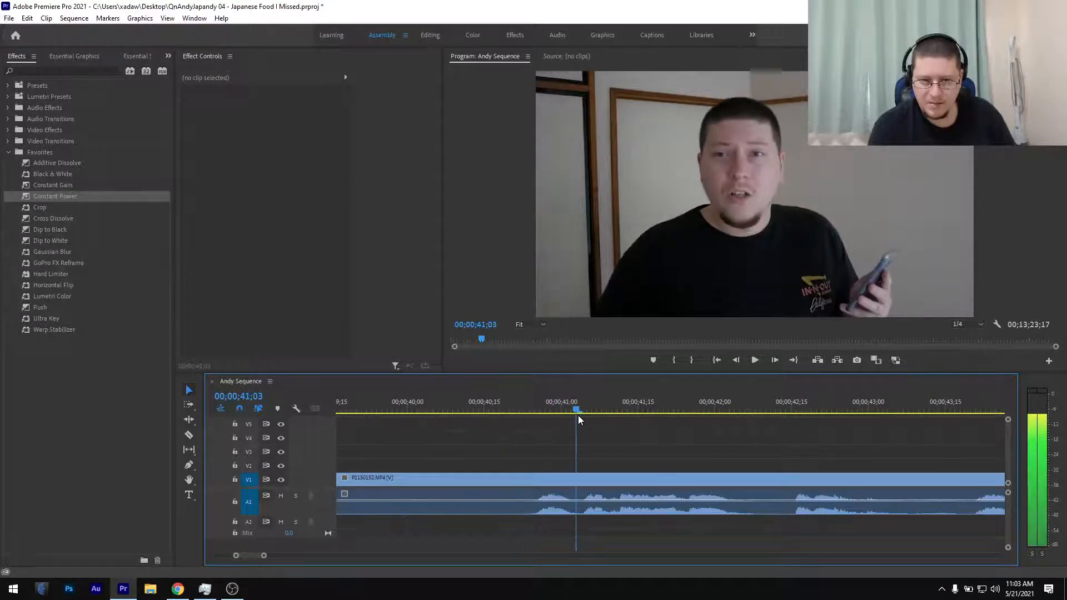
key(ctrl+k)
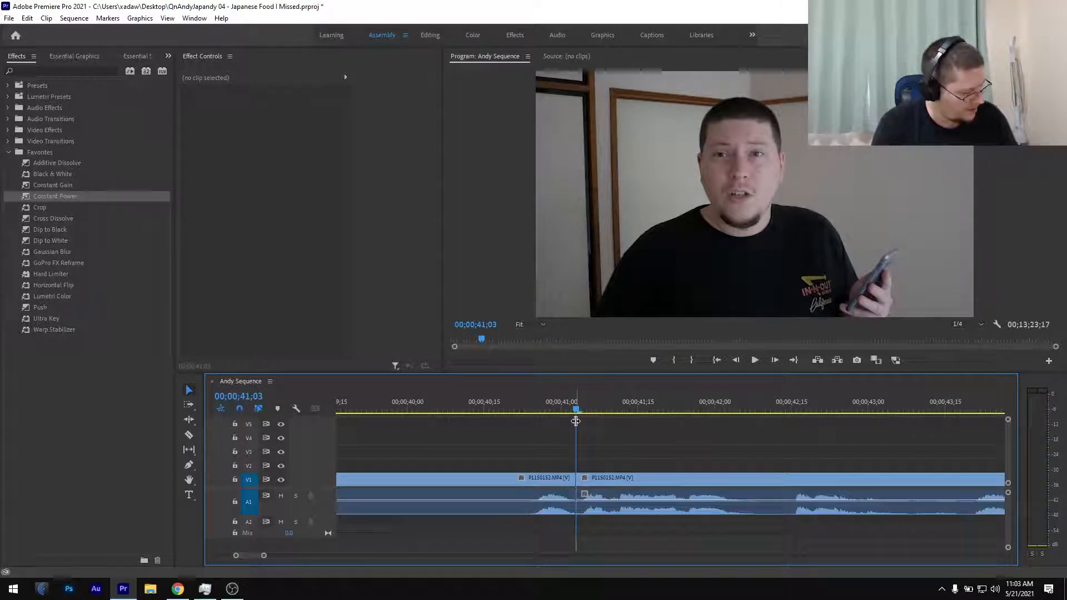
Ripple delete the unwanted segment between 00;00;27;08 and 00;00;41;03
scroll(562, 462, down, 4)
scroll(562, 461, up, 5)
click(572, 485)
key(shift+Delete)
Apply the Constant Power audio transition to the cut at 00;00;27;08 and save the project
click(510, 408)
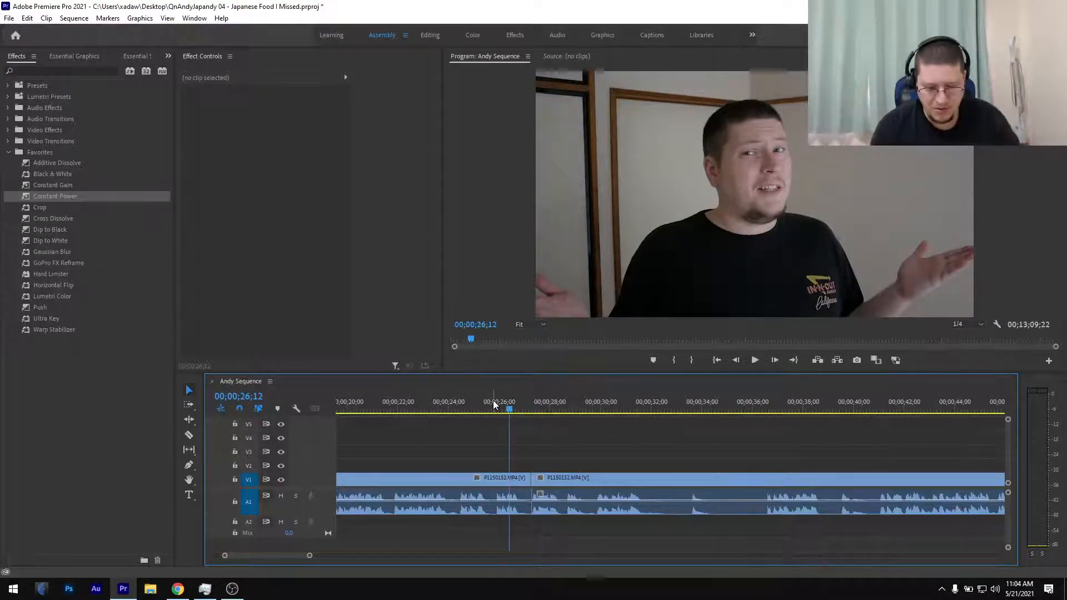
drag(66, 197, 535, 495)
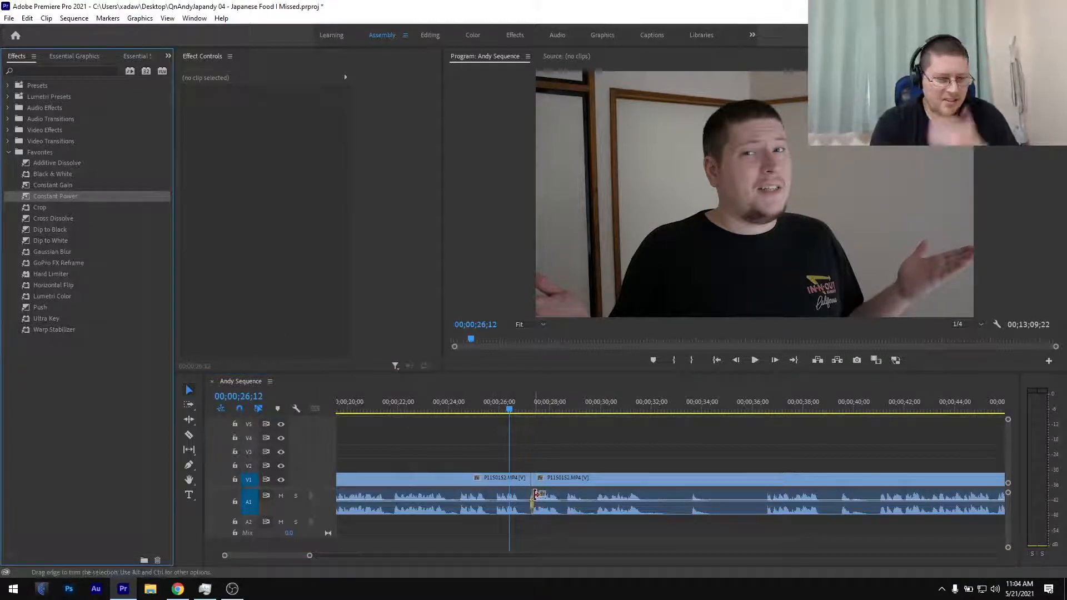
key(ctrl+s)
Play back across the cut at 00;00;27;08 and split the clip at 00;00;32;04, after the spoken line
scroll(536, 480, up, 3)
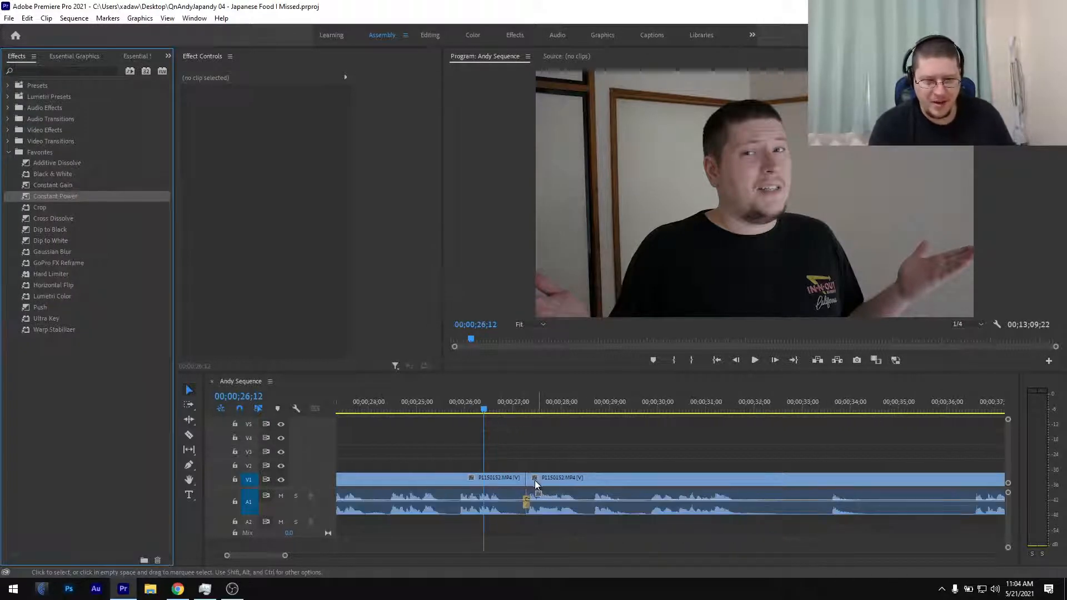
scroll(527, 481, down, 5)
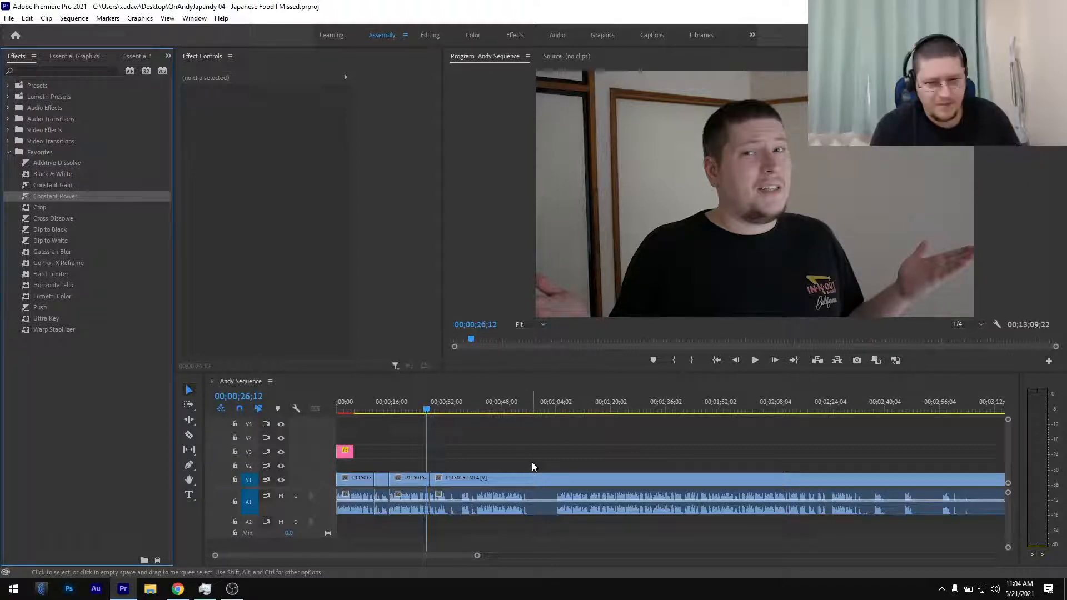
scroll(419, 456, up, 2)
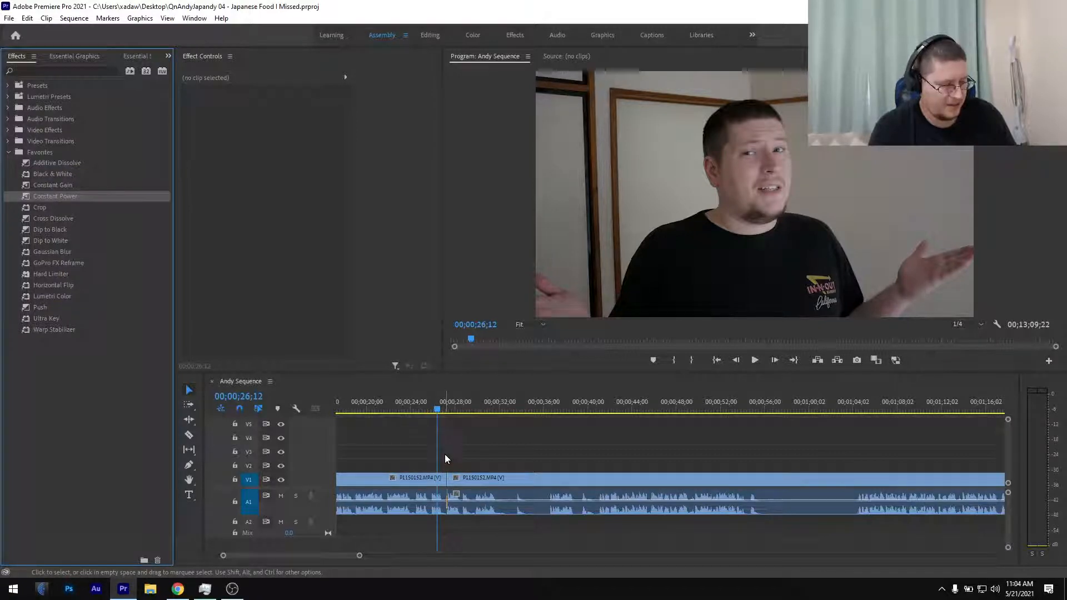
scroll(445, 454, up, 2)
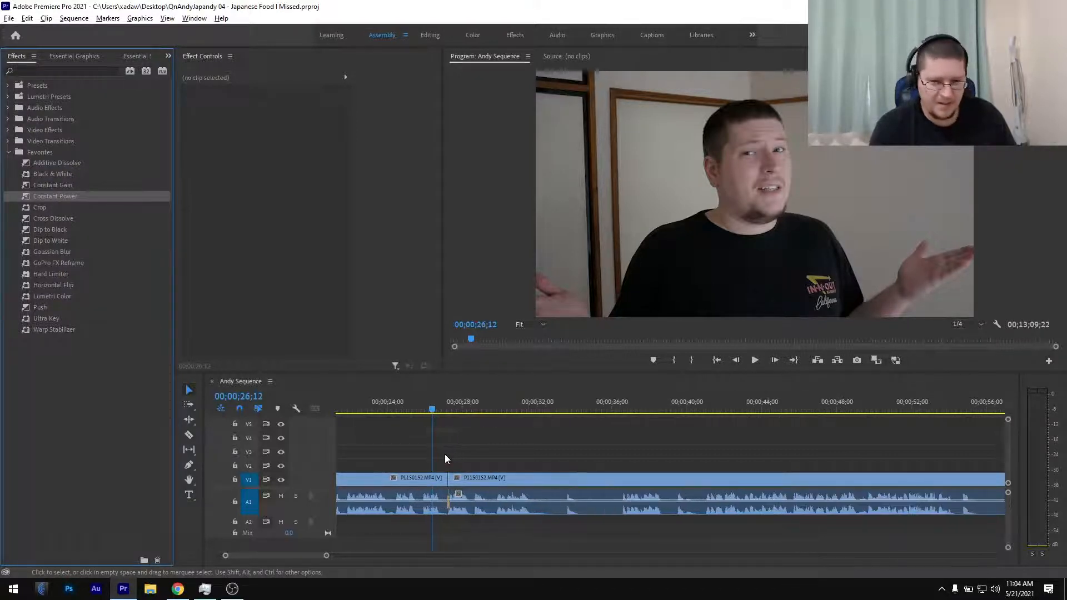
click(412, 407)
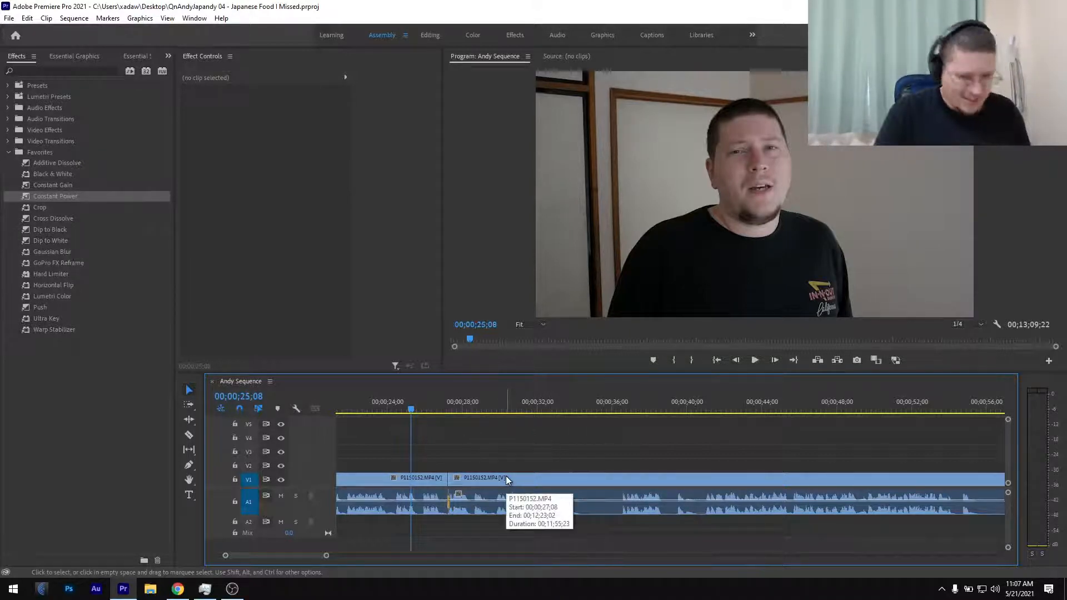
click(418, 410)
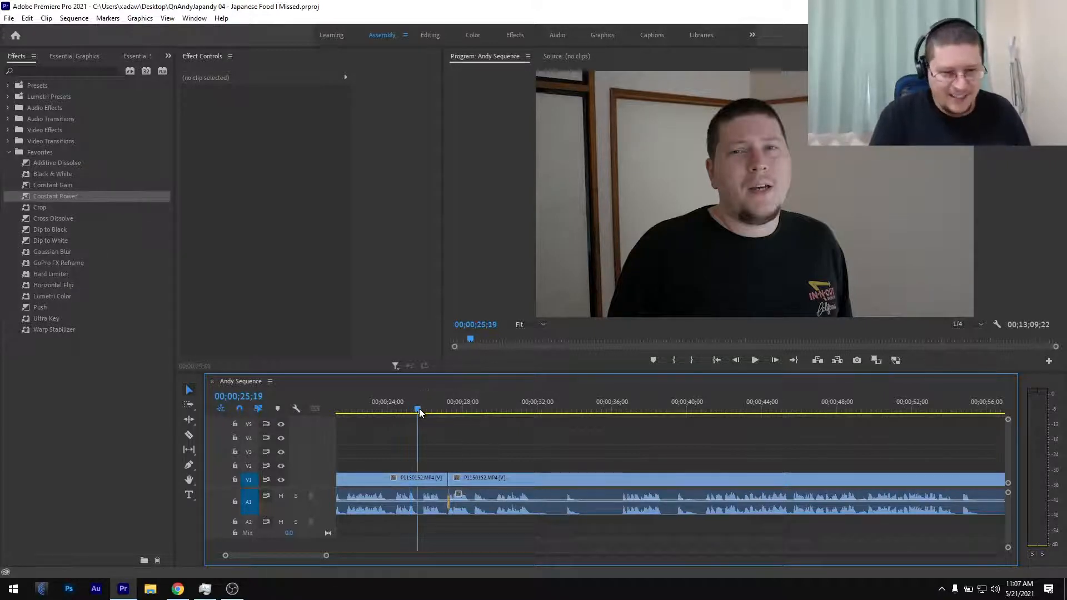
scroll(442, 450, down, 1)
scroll(440, 448, up, 1)
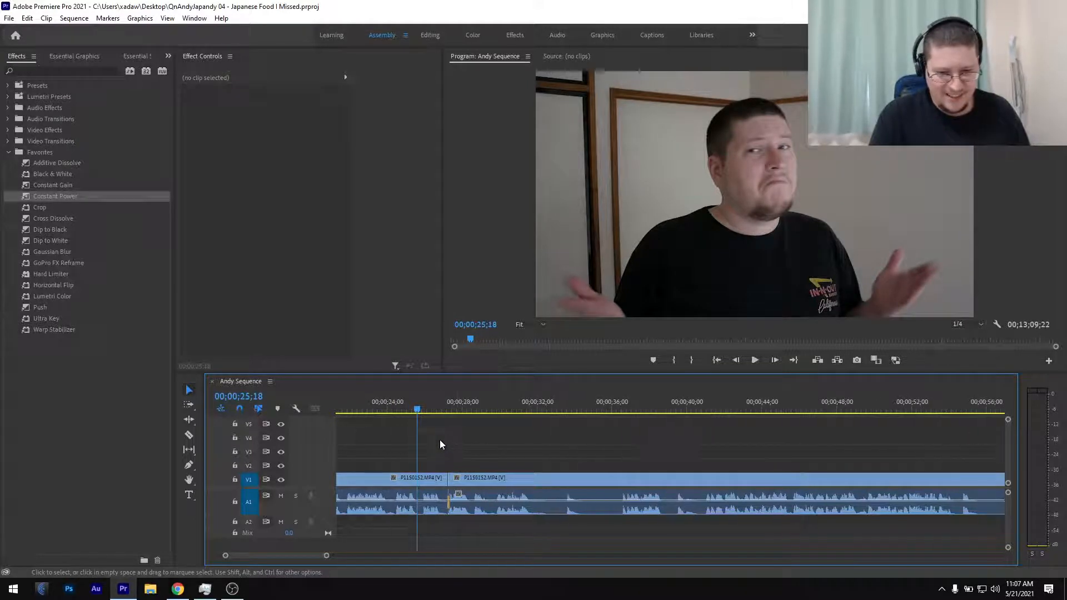
click(427, 409)
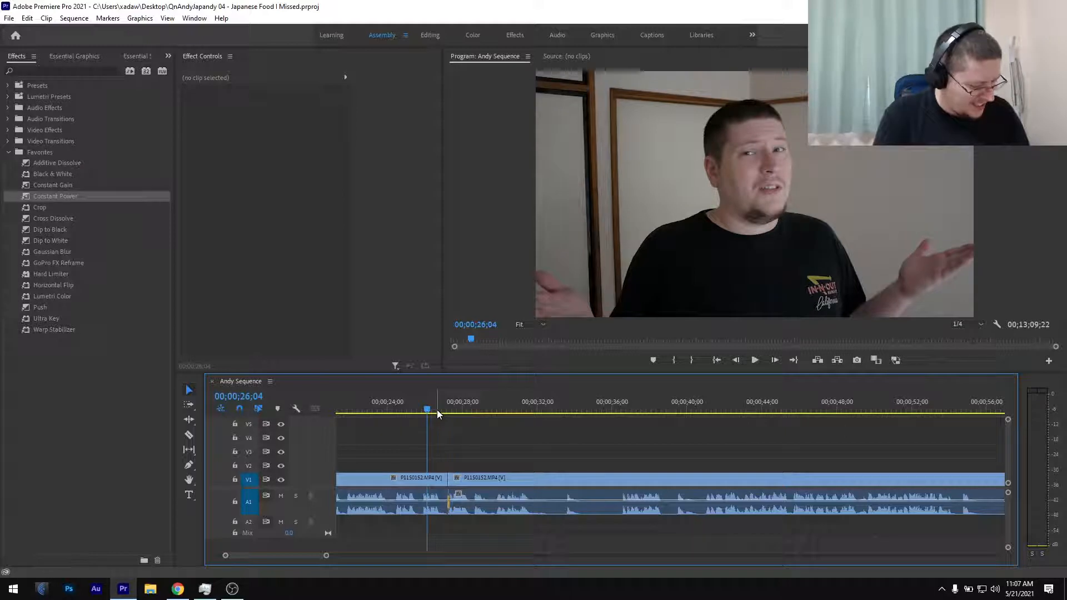
click(437, 409)
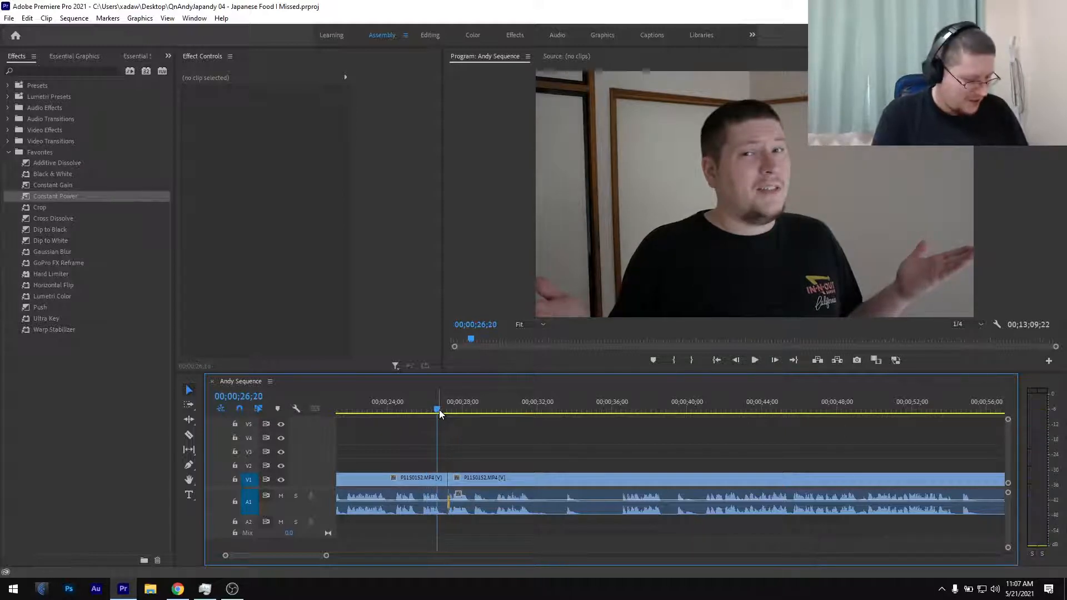
key(space)
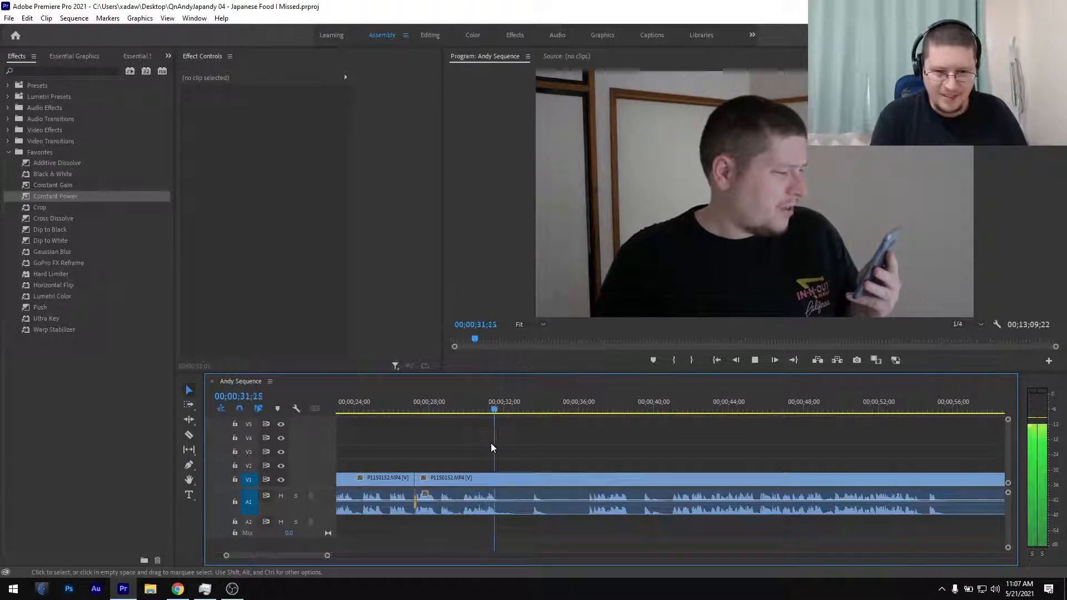
key(space)
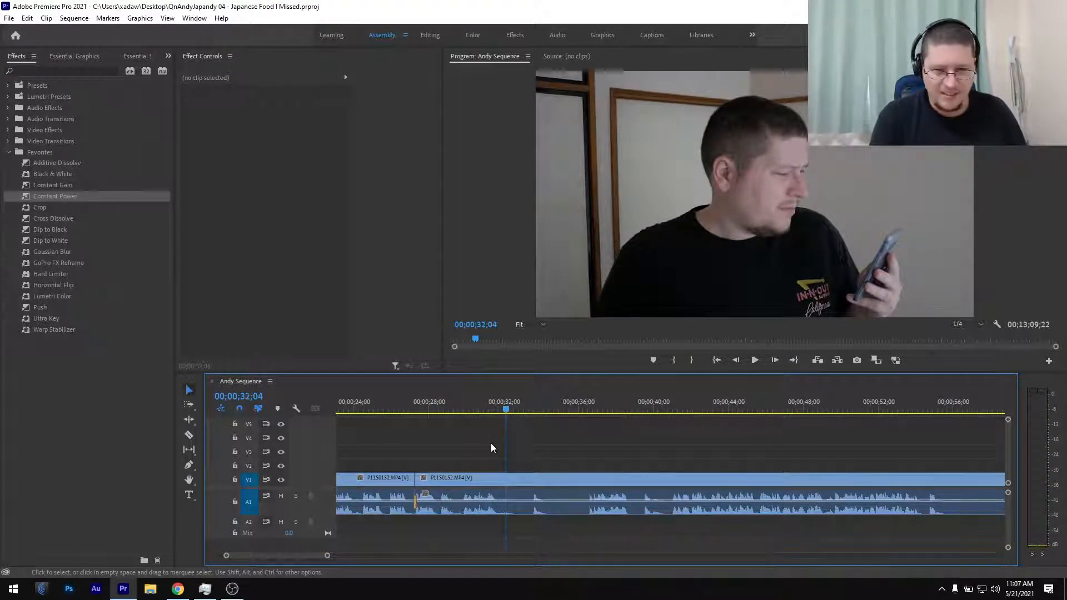
key(ctrl+k)
Review the take between 00;00;40;16 and about 00;00;55, replaying its final words before the long silence
drag(507, 411, 666, 415)
key(space)
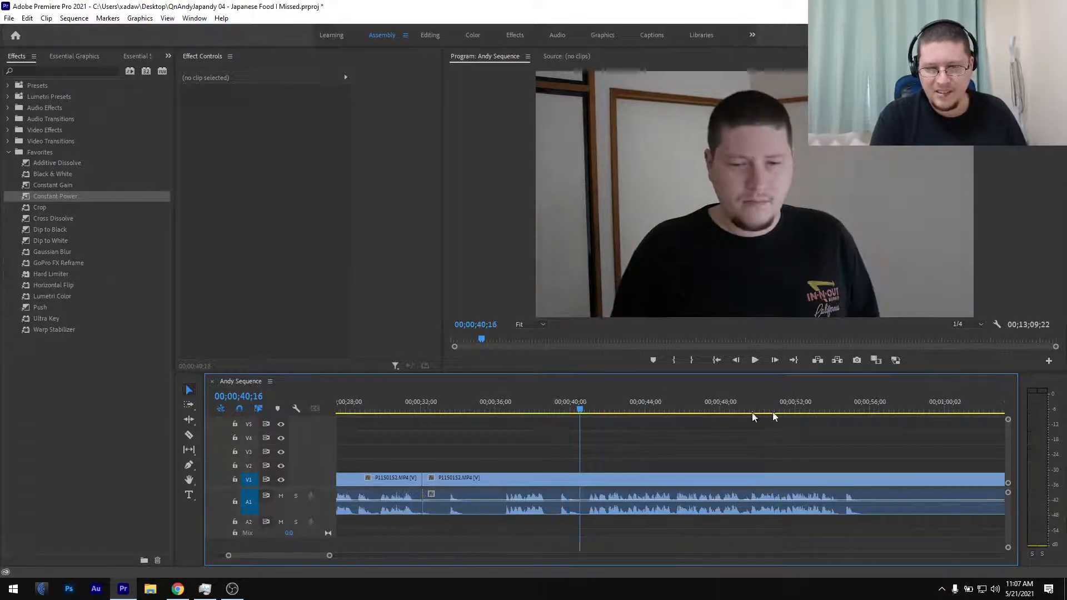
click(822, 401)
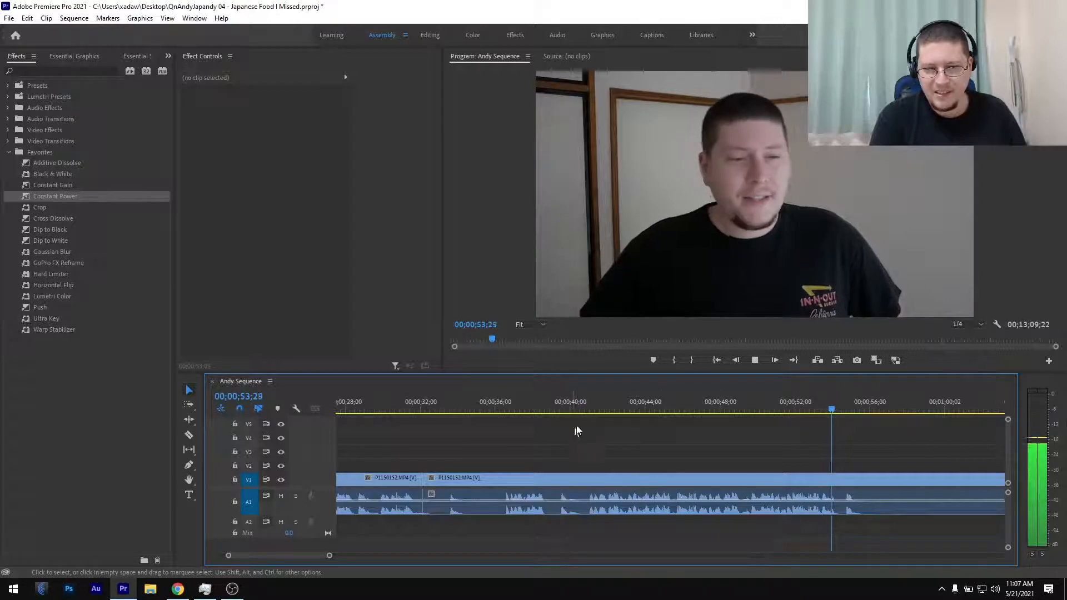
key(space)
scroll(677, 455, down, 6)
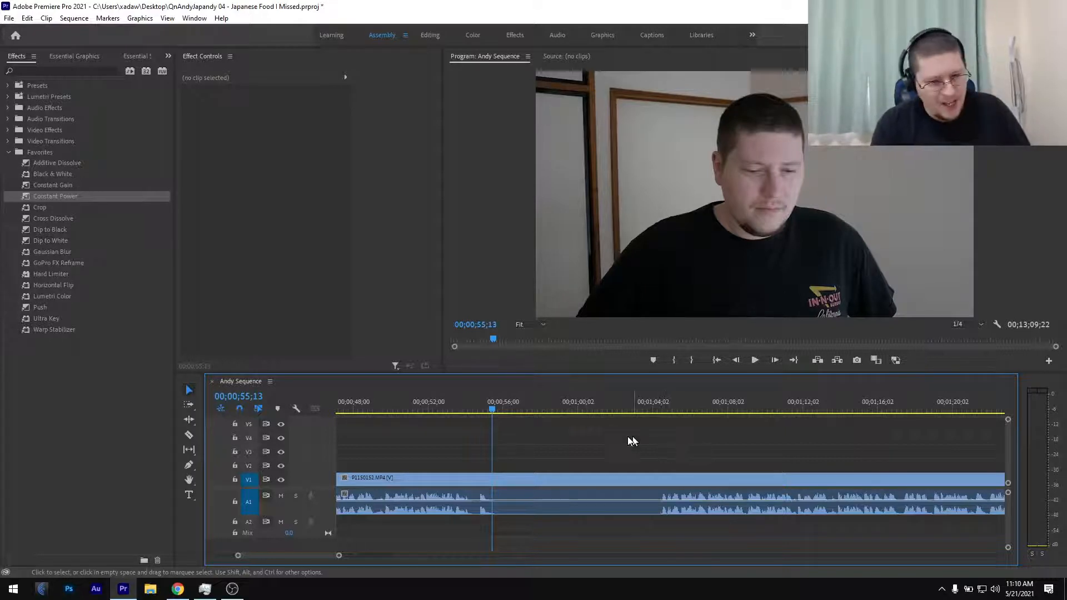
click(468, 409)
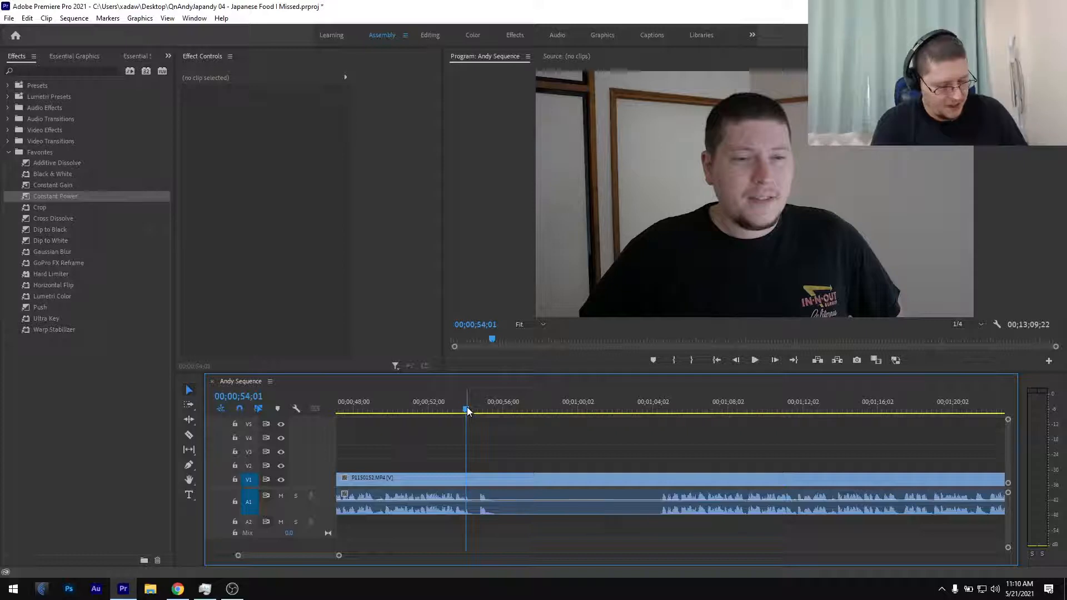
scroll(466, 410, up, 3)
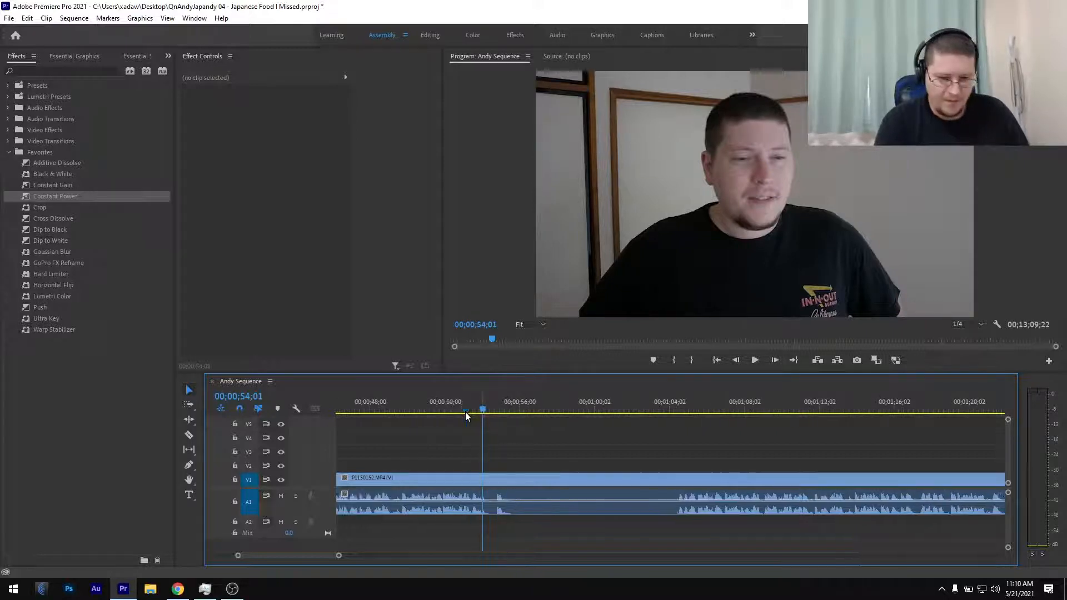
click(503, 404)
scroll(511, 417, down, 3)
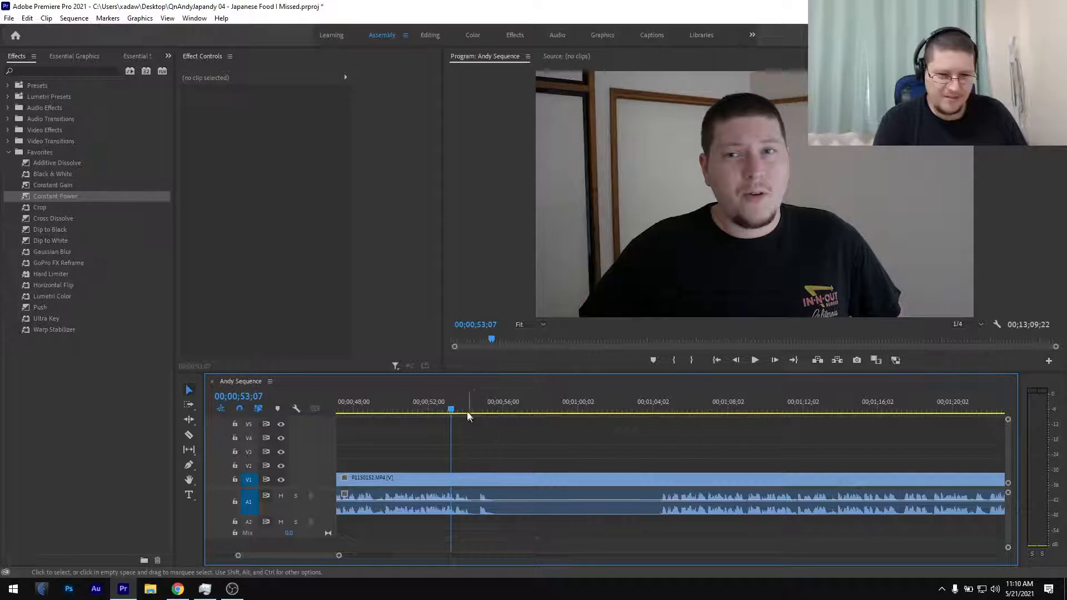
key(space)
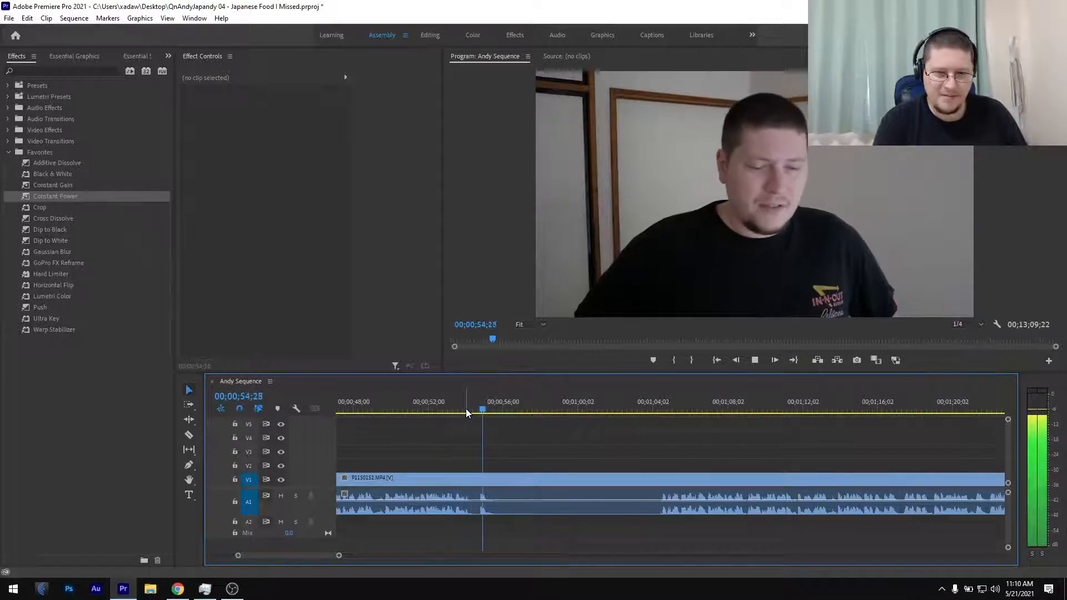
key(space)
Find where speech resumes after the long silence and split the clip at 00;01;04;24
click(652, 409)
scroll(643, 429, down, 5)
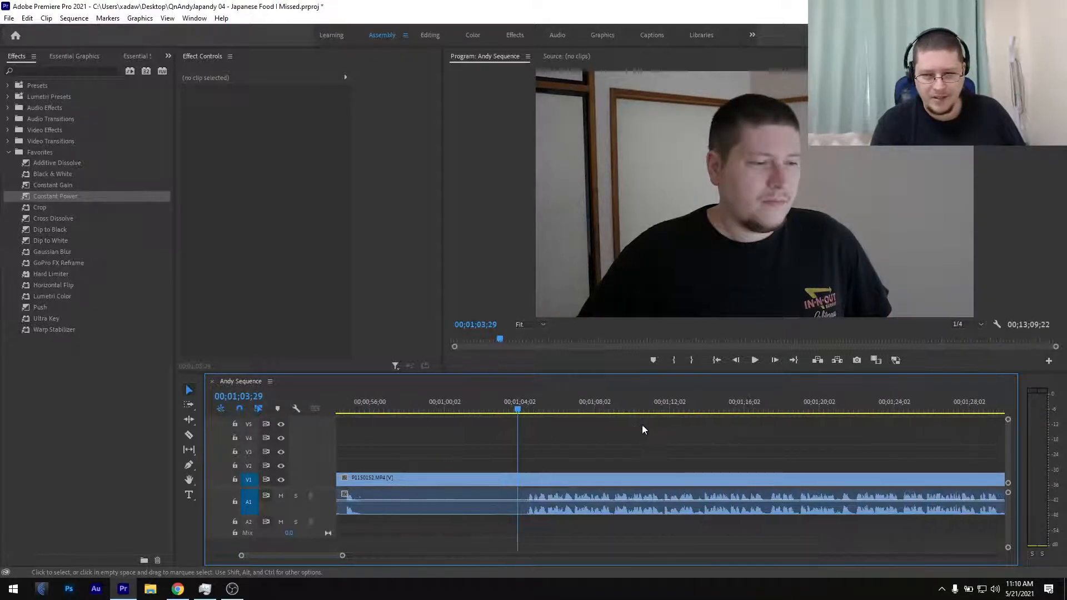
key(minus)
key(minus)
click(833, 402)
key(space)
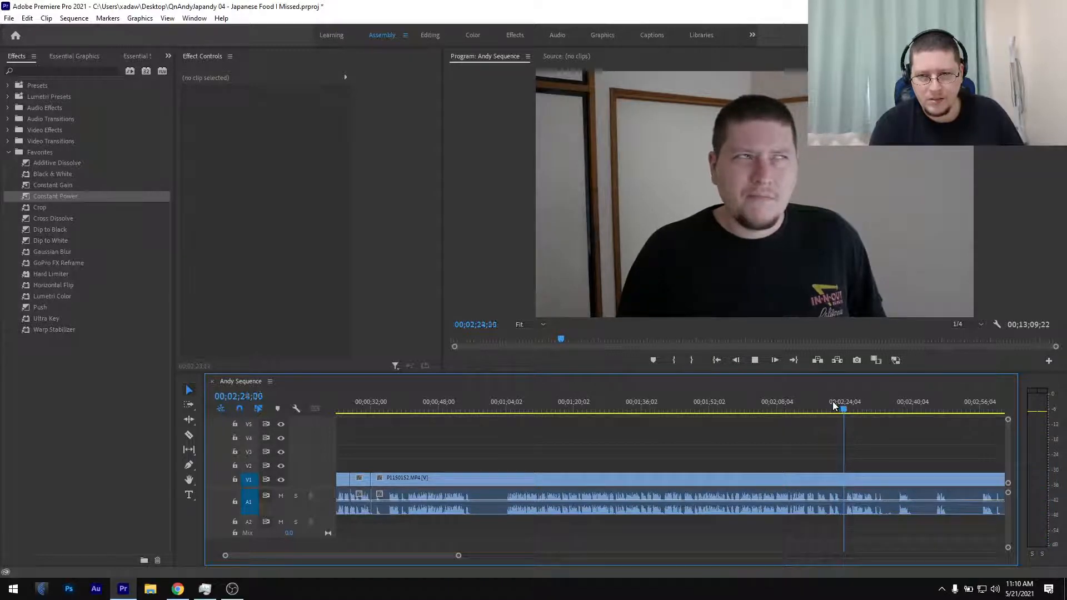
click(508, 410)
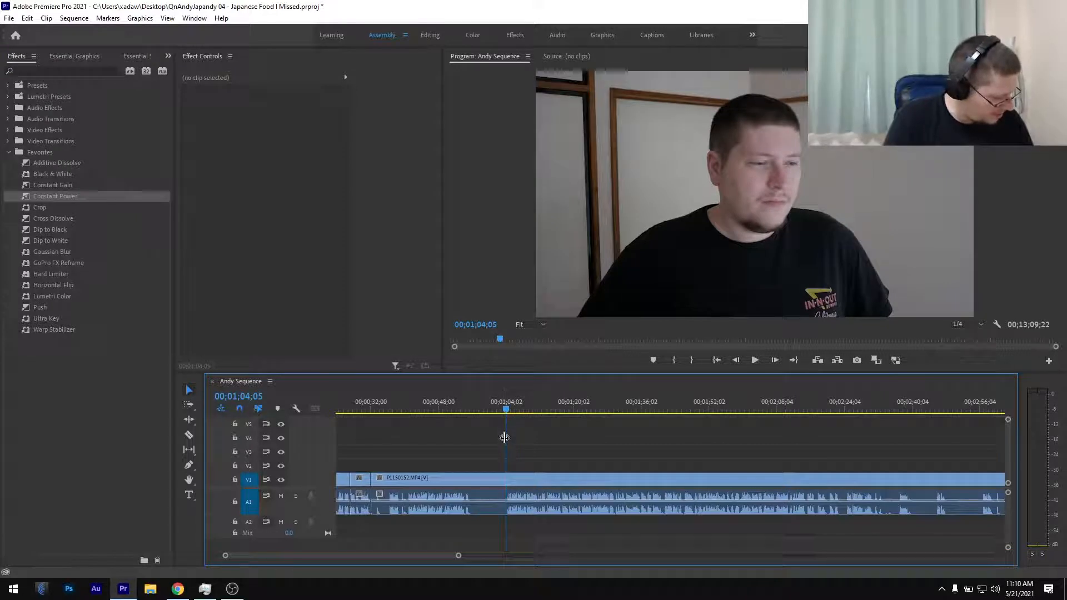
scroll(518, 464, up, 8)
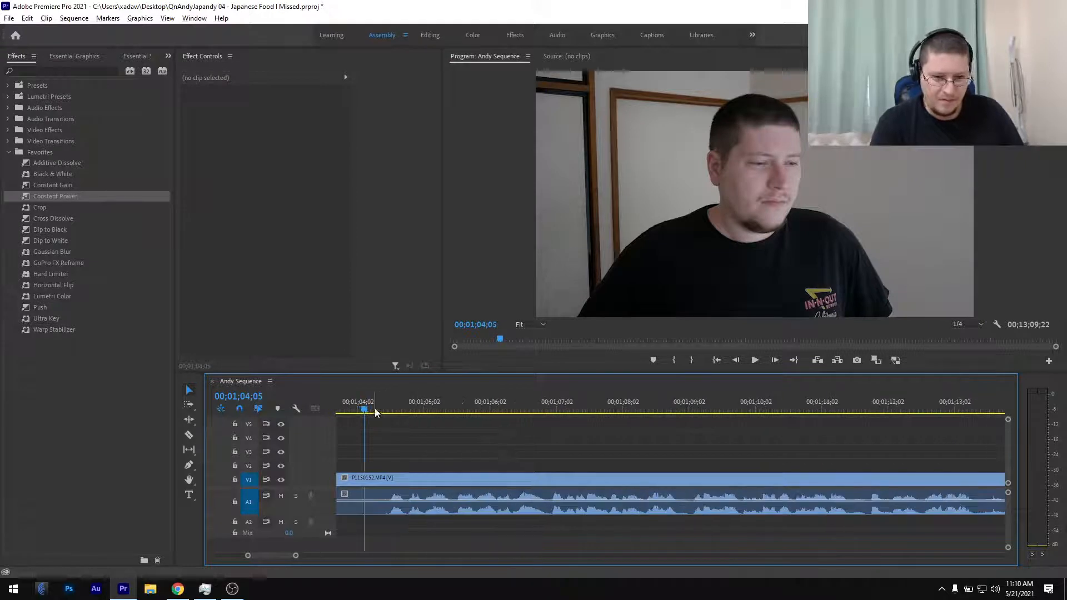
drag(364, 408, 375, 409)
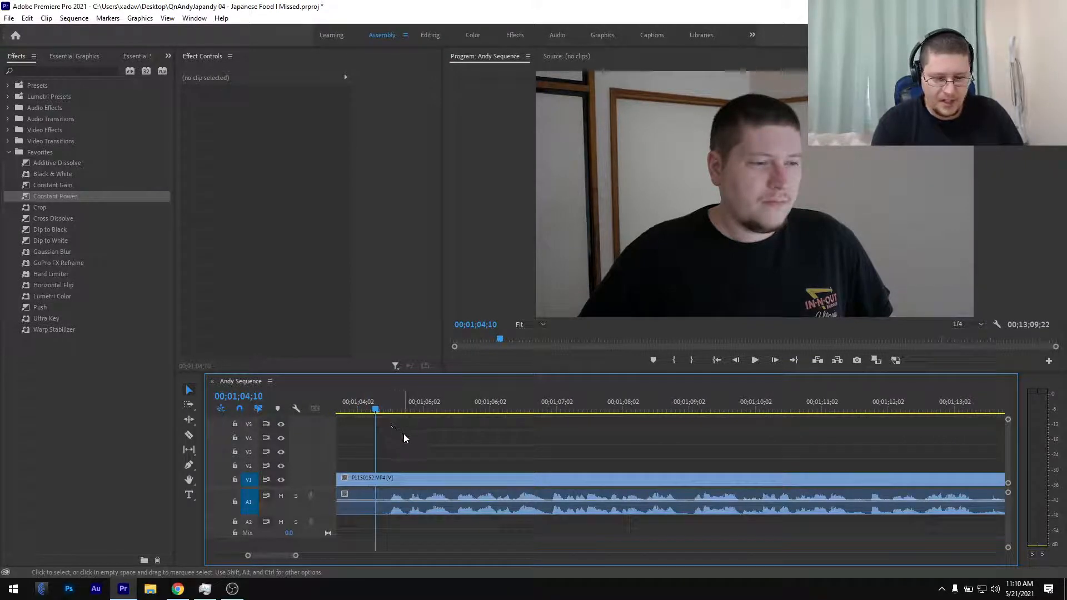
drag(388, 409, 406, 413)
key(ctrl+k)
Ripple delete the unwanted segment between 00;00;32;04 and 00;01;04;24
scroll(399, 478, down, 6)
scroll(398, 482, up, 5)
scroll(500, 485, up, 4)
click(583, 481)
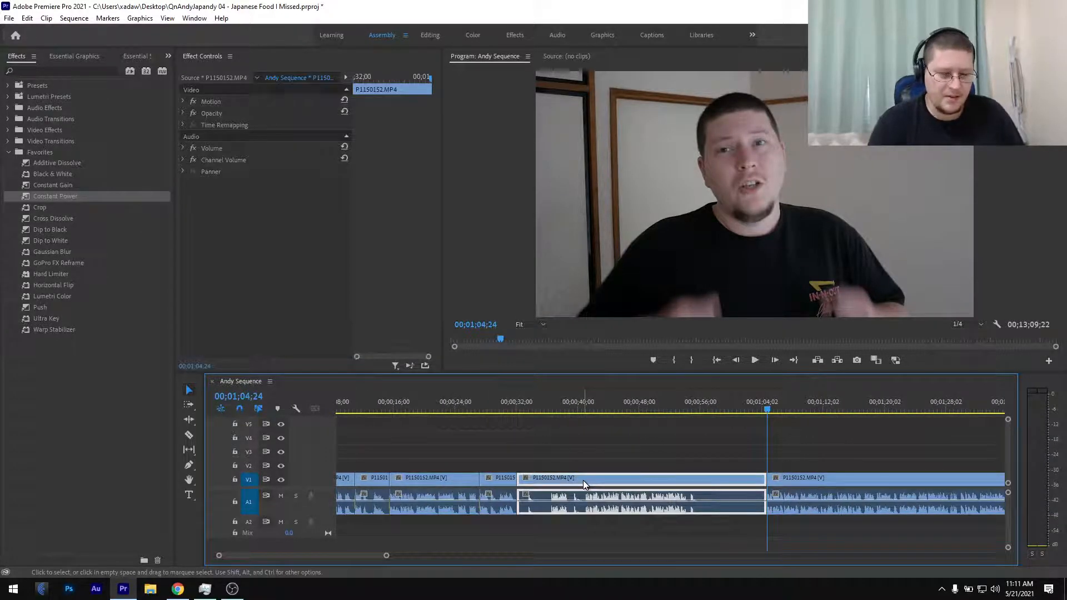
key(shift+Delete)
Apply the Constant Power audio transition to the cut at 00;00;32;04 and save the project
scroll(562, 479, up, 5)
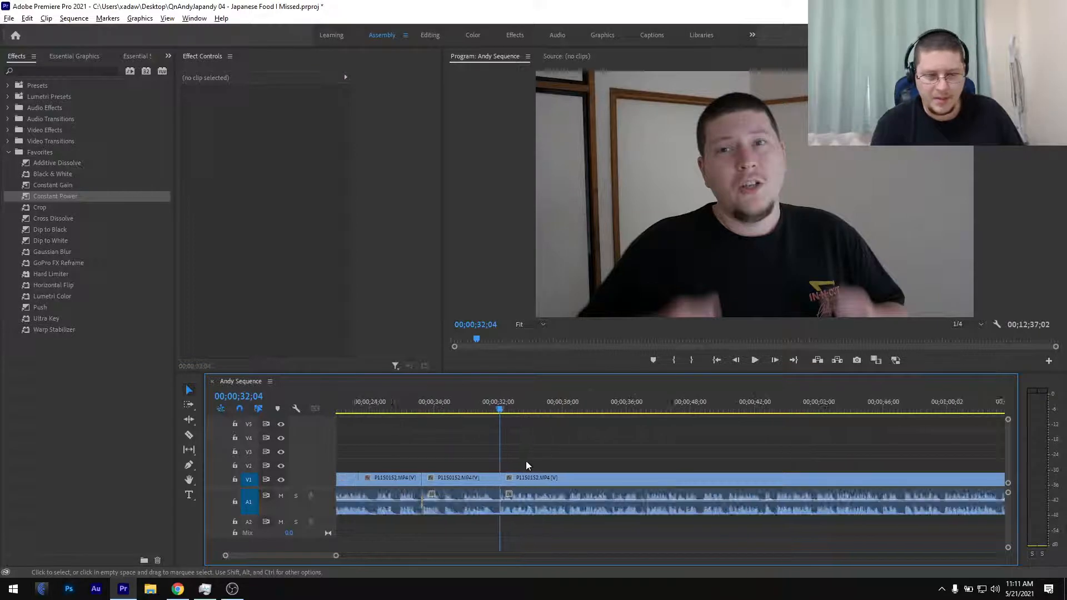
click(428, 409)
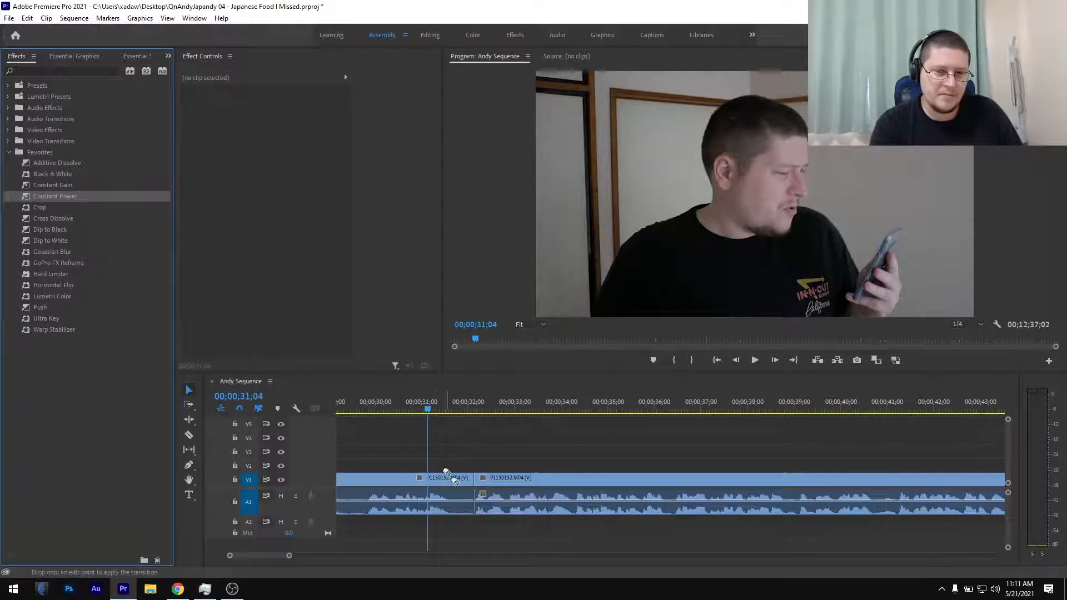
drag(470, 502, 474, 504)
key(ctrl+s)
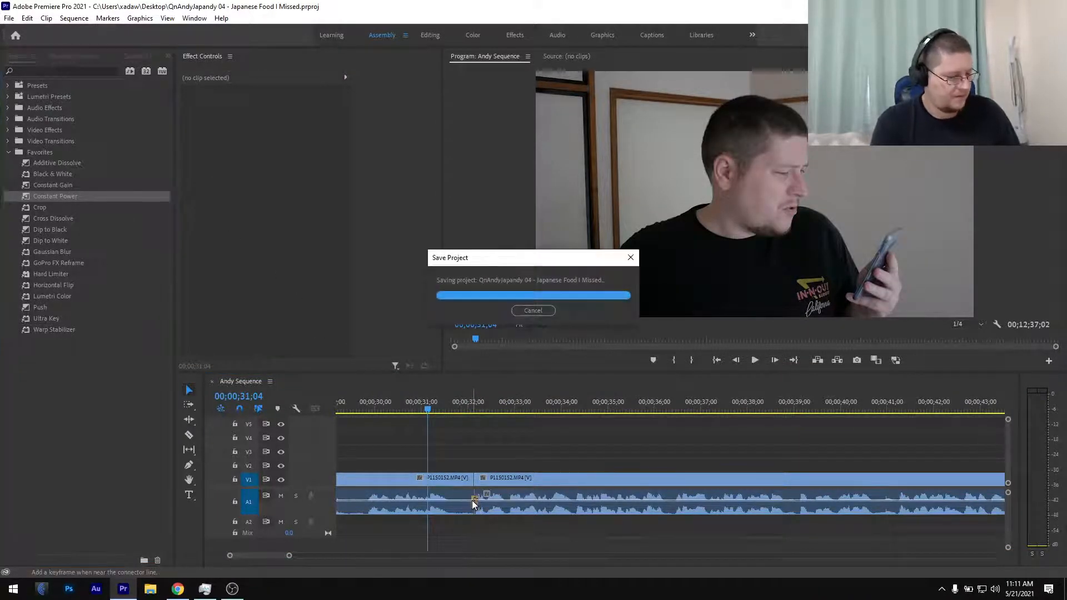
Play back across the cut at 00;00;32;04 and review the following footage up to about 00;01;27
key(space)
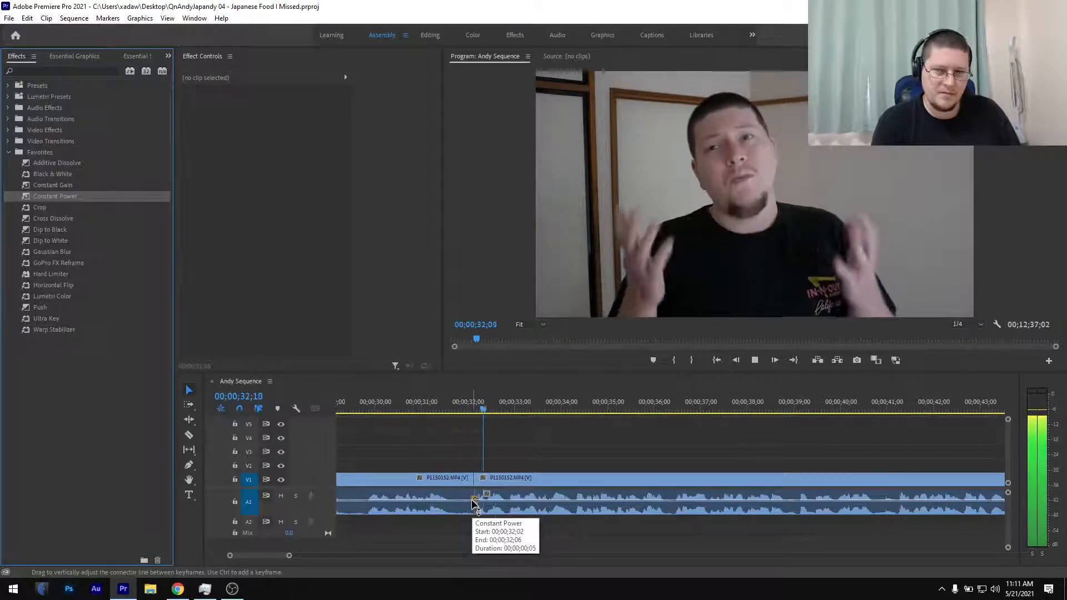
key(minus)
key(minus)
key(minus)
key(minus)
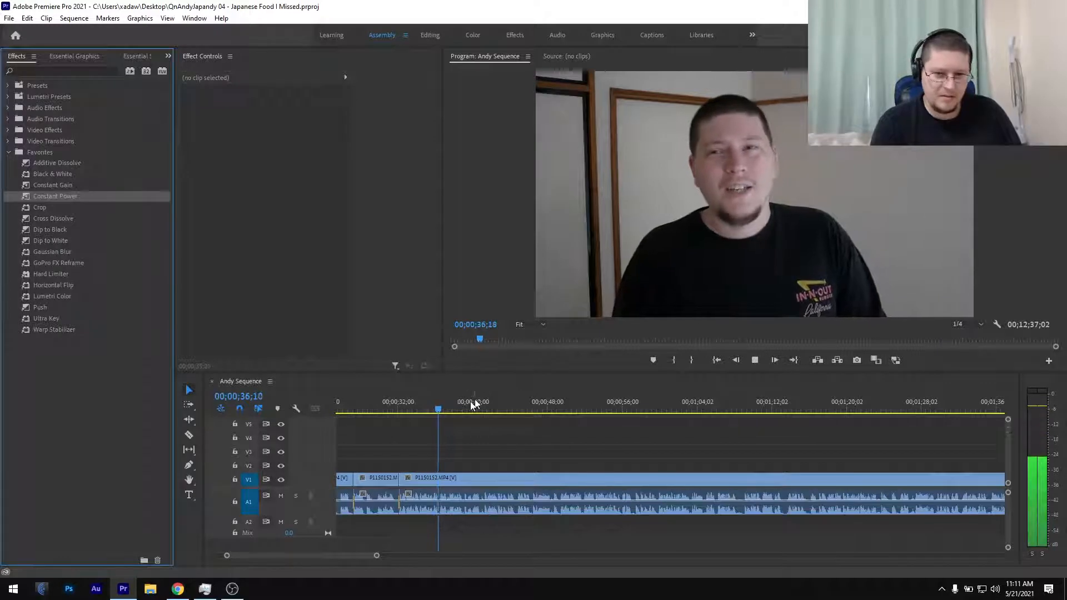
click(442, 408)
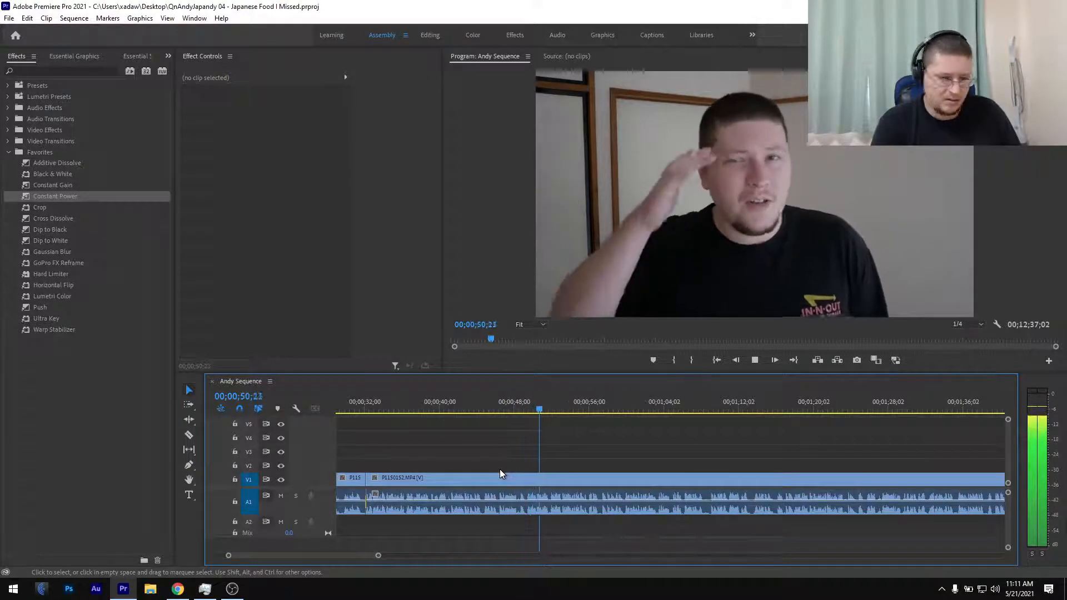
key(space)
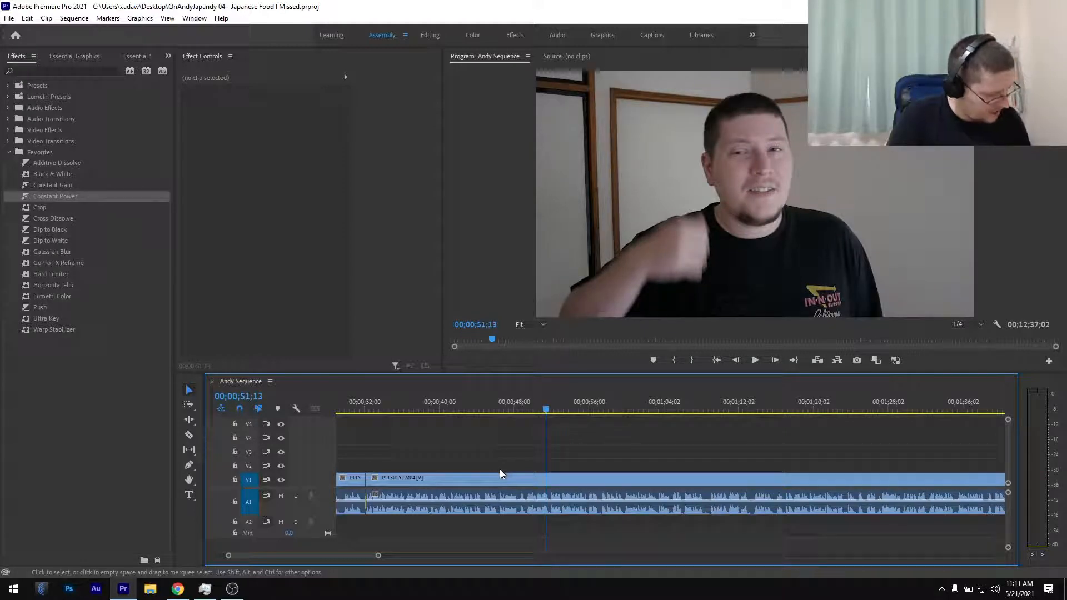
key(space)
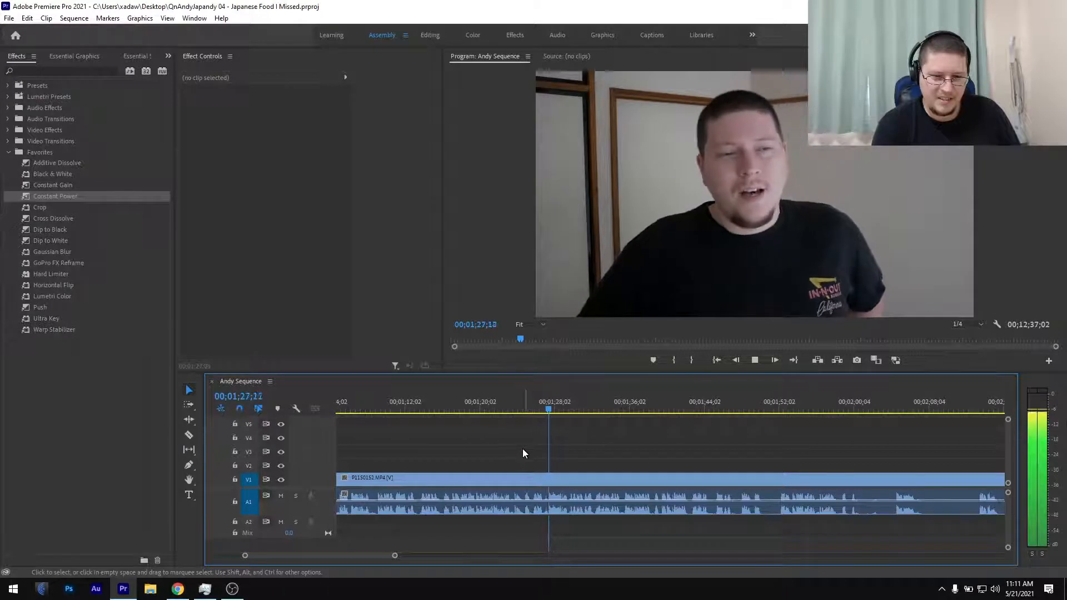
Split the clip just after 00;01;24 and again near 00;01;27, and ripple delete the segment between the two cuts
click(515, 406)
key(equal)
key(equal)
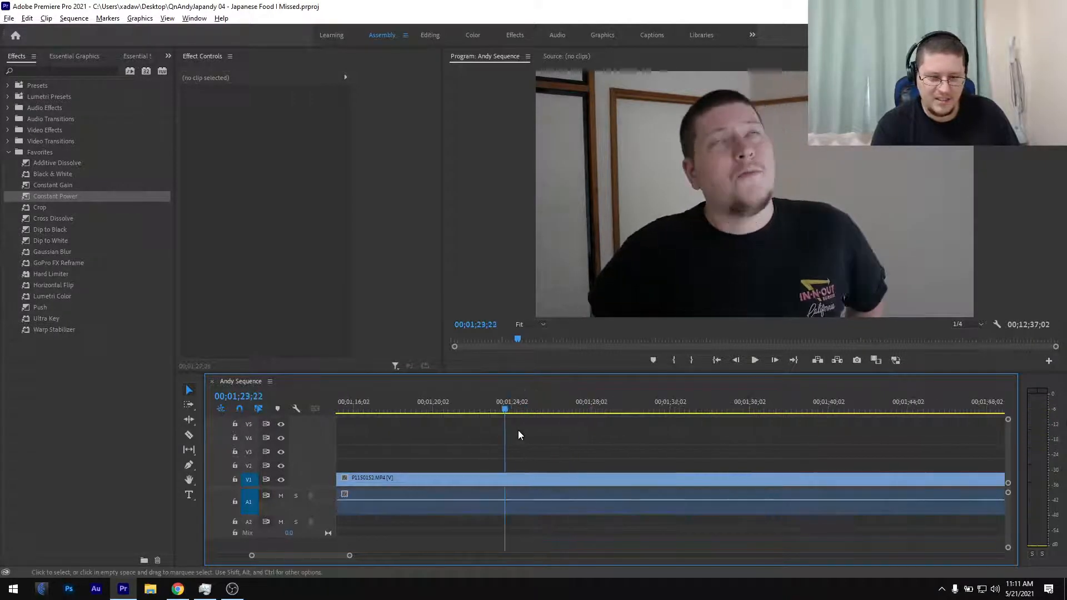
drag(493, 410, 615, 410)
key(ctrl+k)
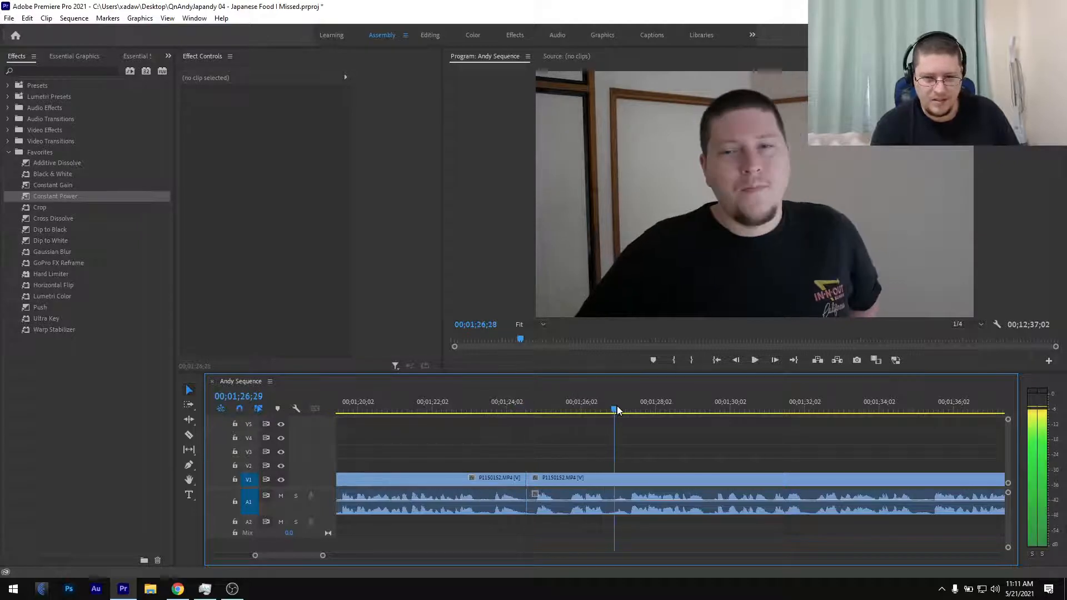
key(space)
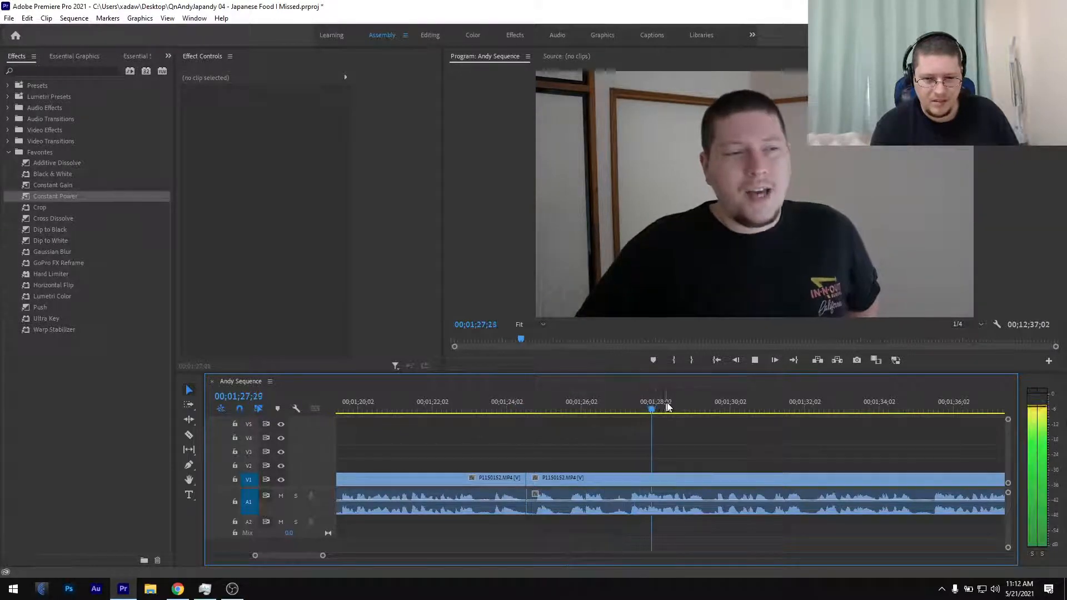
drag(671, 409, 629, 438)
click(603, 481)
key(shift+Delete)
Apply the Constant Power audio transition to the cut just after 00;01;24 and save the project
click(502, 402)
drag(75, 201, 518, 554)
drag(525, 514, 525, 512)
key(ctrl+s)
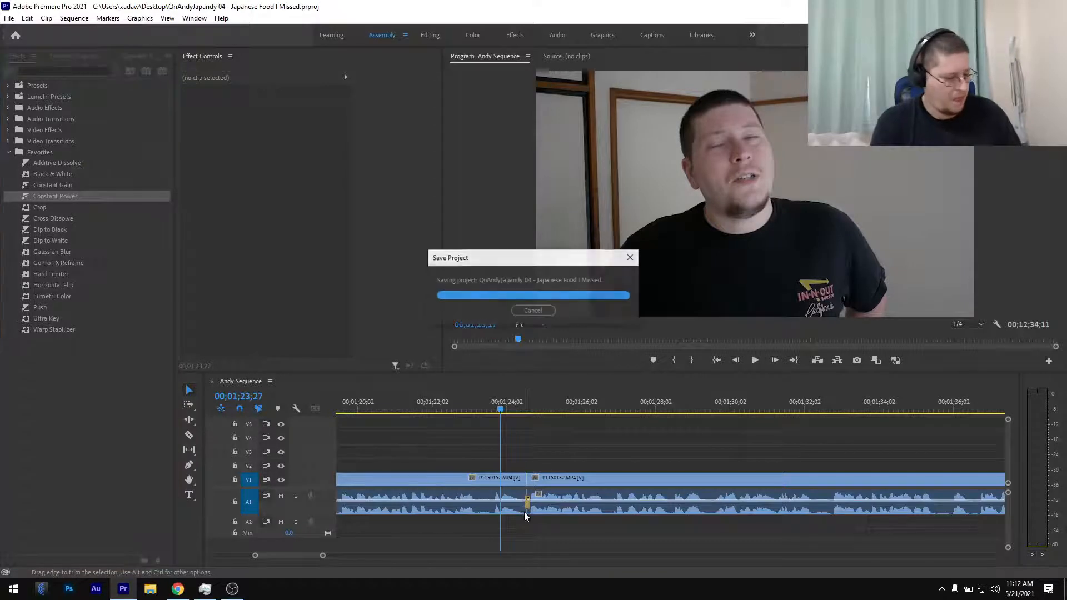
Play through the footage following the 00;01;24 cut and split the clip at 00;01;58;10, after the spoken line
key(space)
scroll(540, 508, down, 4)
click(555, 411)
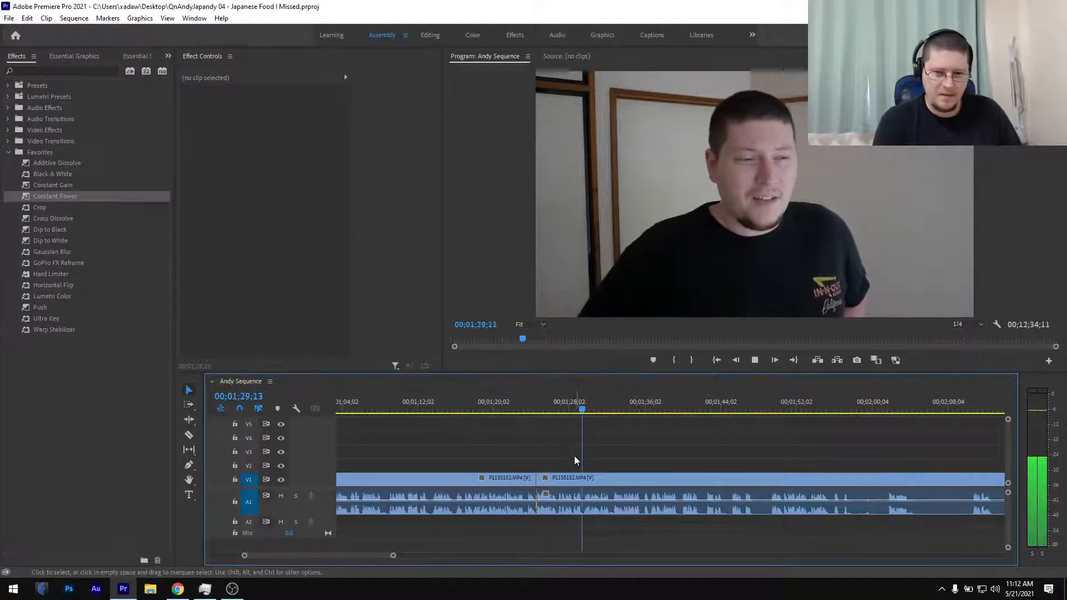
scroll(575, 458, down, 1)
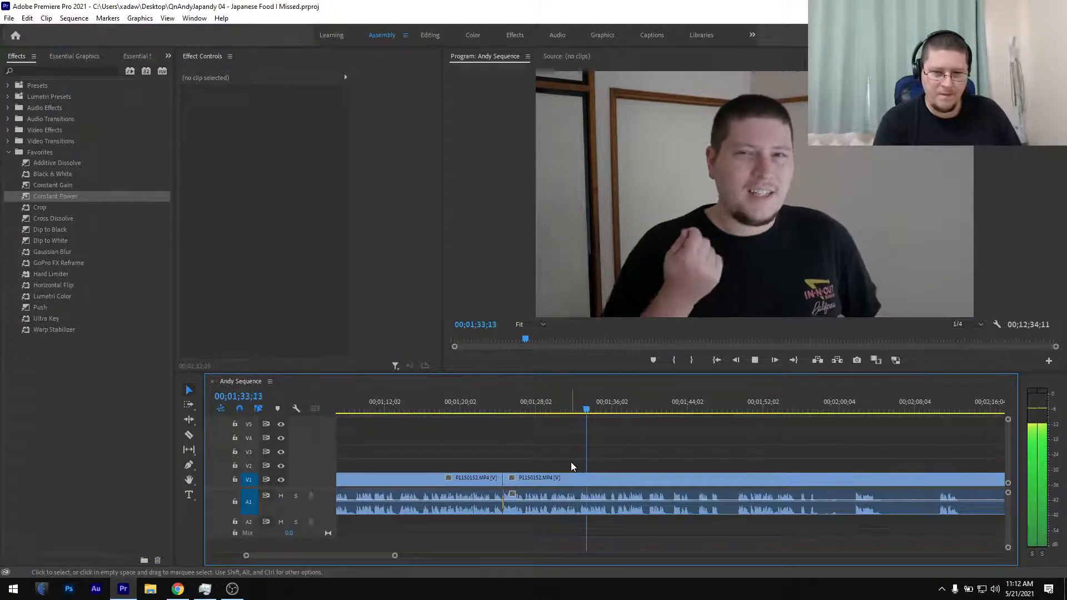
scroll(601, 469, down, 1)
scroll(613, 467, up, 2)
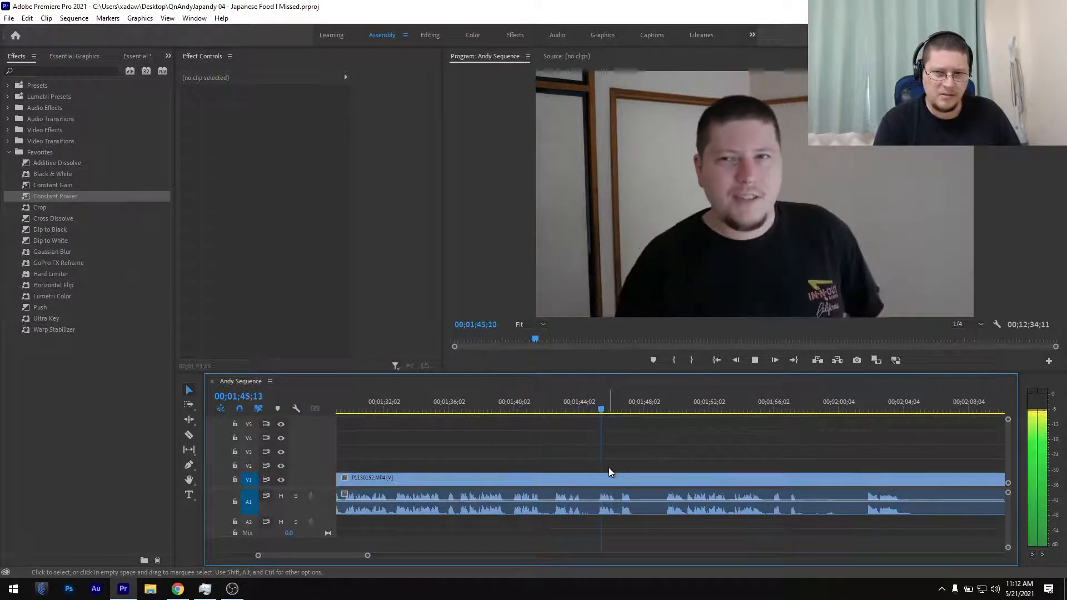
scroll(609, 469, down, 2)
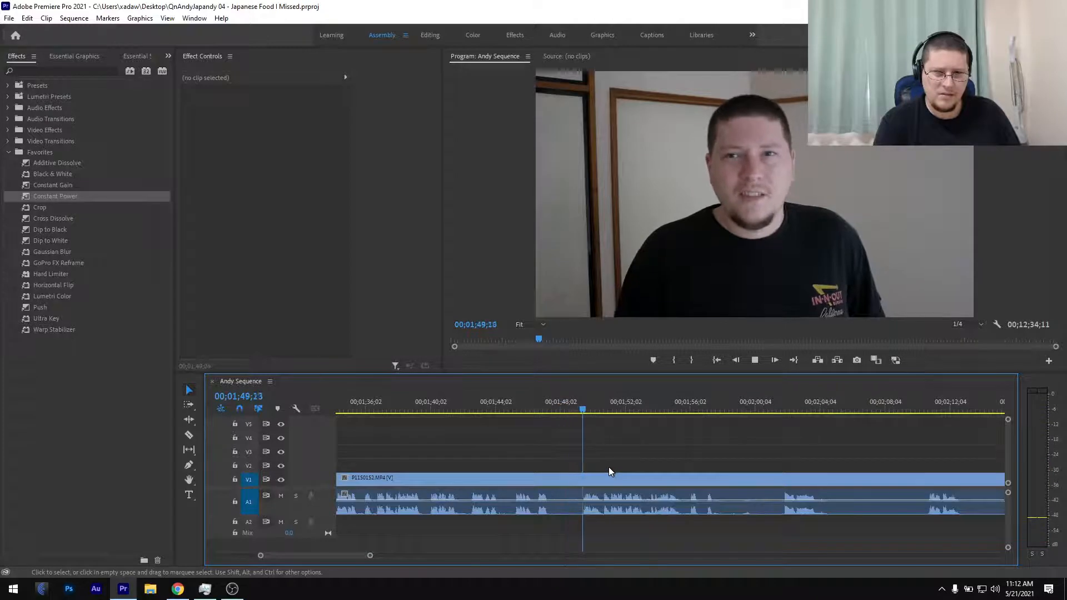
scroll(609, 467, down, 6)
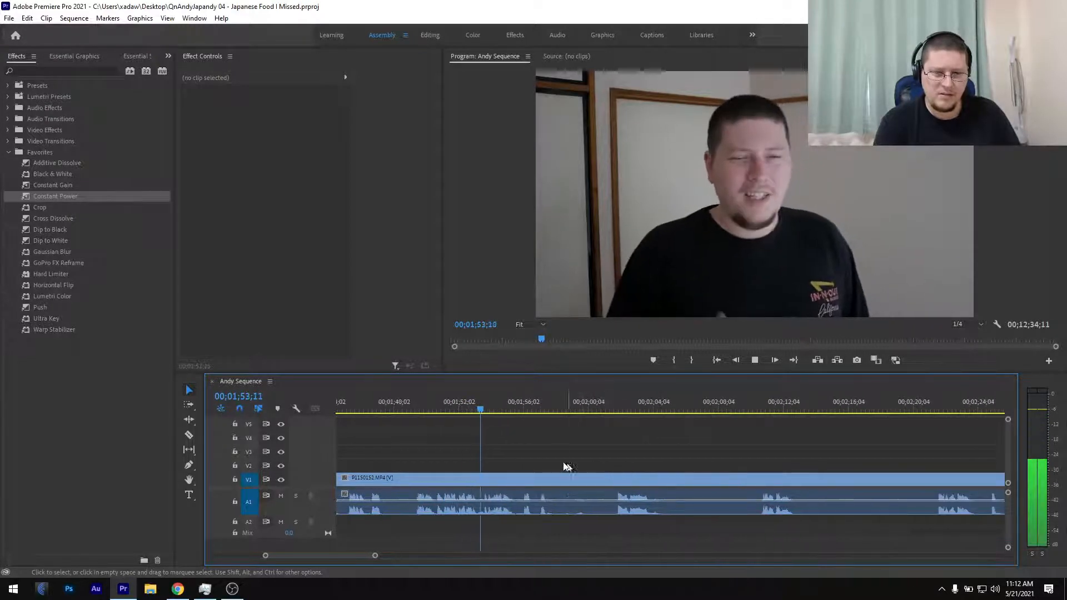
scroll(532, 448, up, 2)
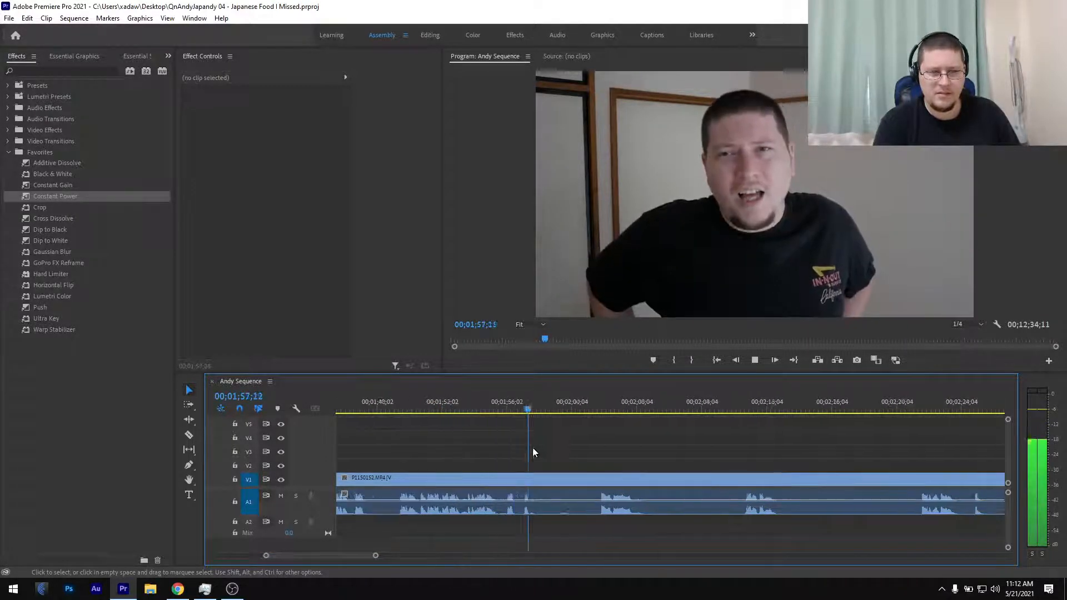
mouse_move(573, 409)
mouse_down()
mouse_move(533, 408)
mouse_move(562, 407)
mouse_up()
key(ctrl+k)
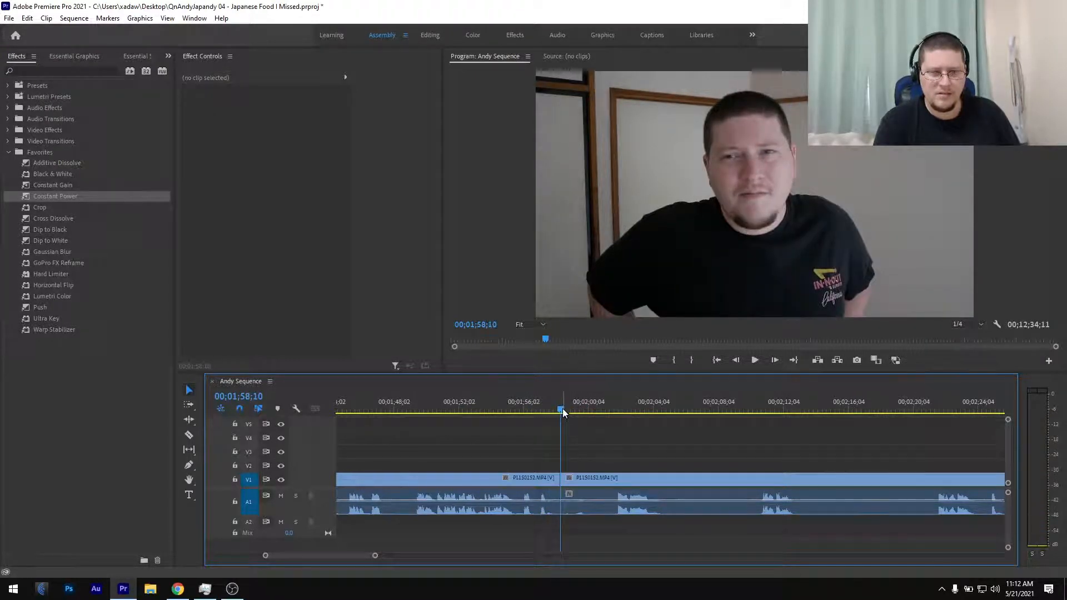
scroll(478, 475, down, 6)
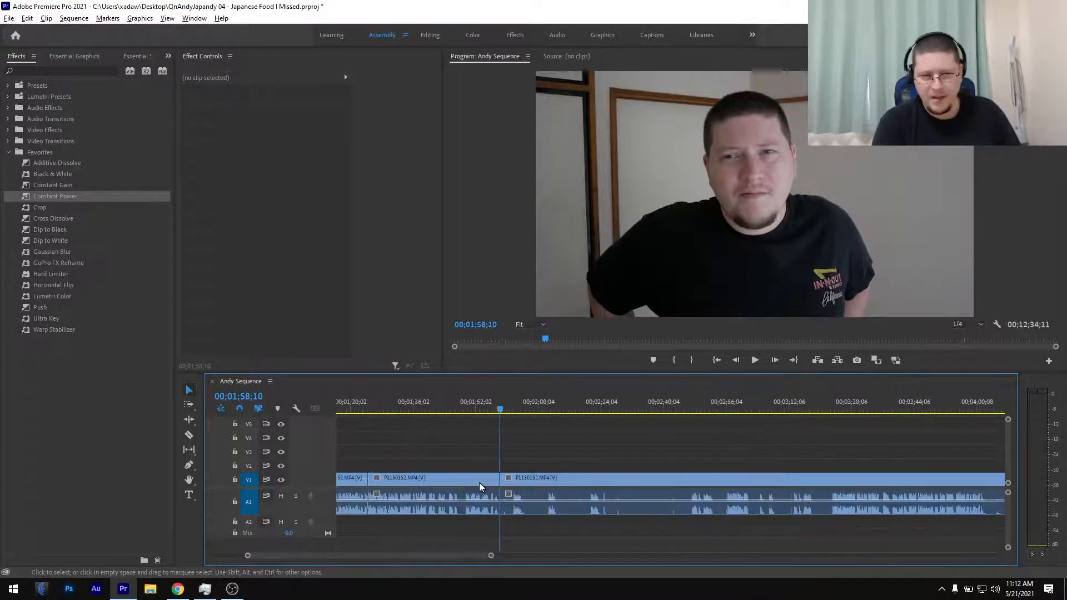
scroll(477, 472, up, 1)
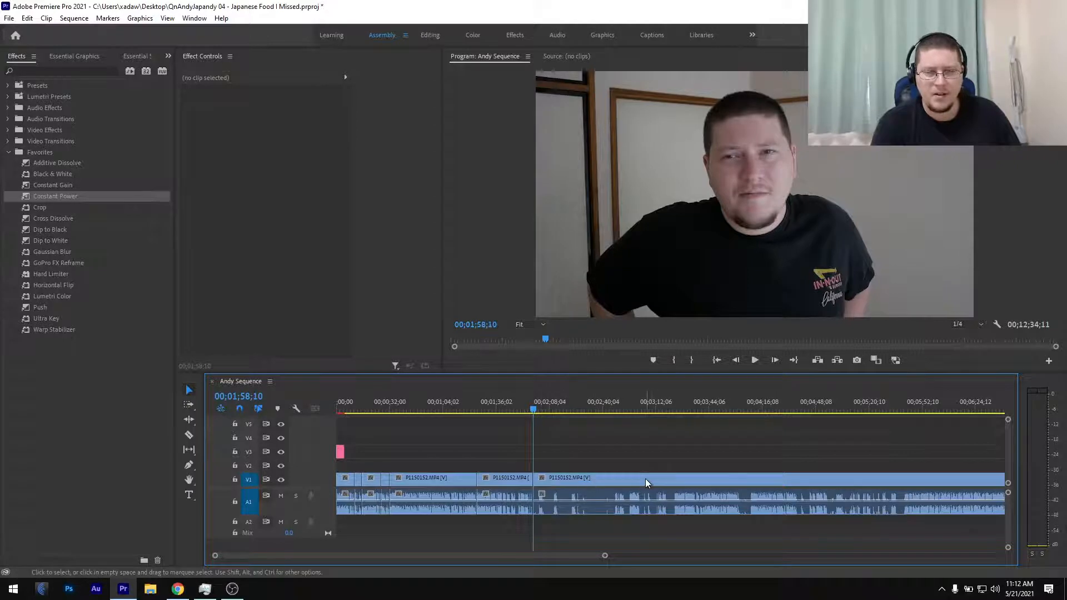
scroll(639, 479, down, 3)
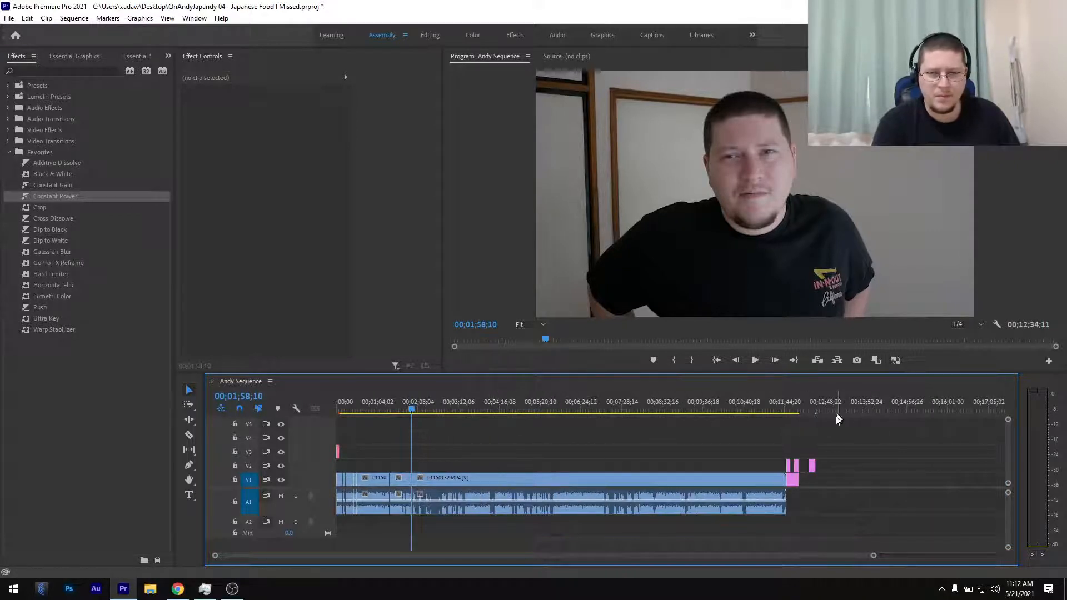
Move the Adjustment Layer at the end of the sequence onto V3, above the start of the Black Video clip and question titles
scroll(826, 442, up, 6)
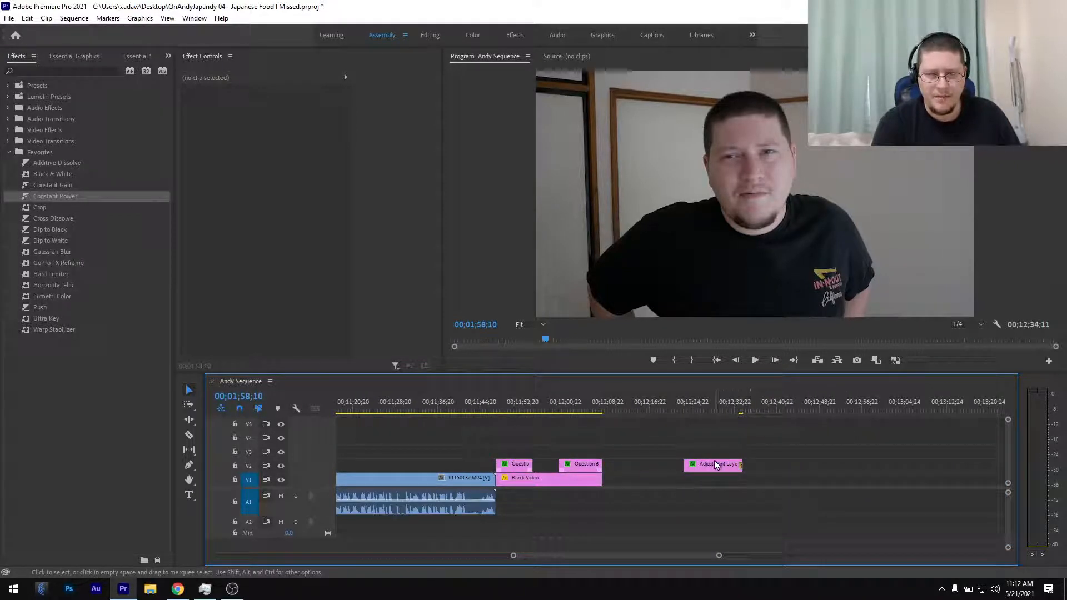
drag(715, 460, 524, 448)
scroll(491, 449, down, 5)
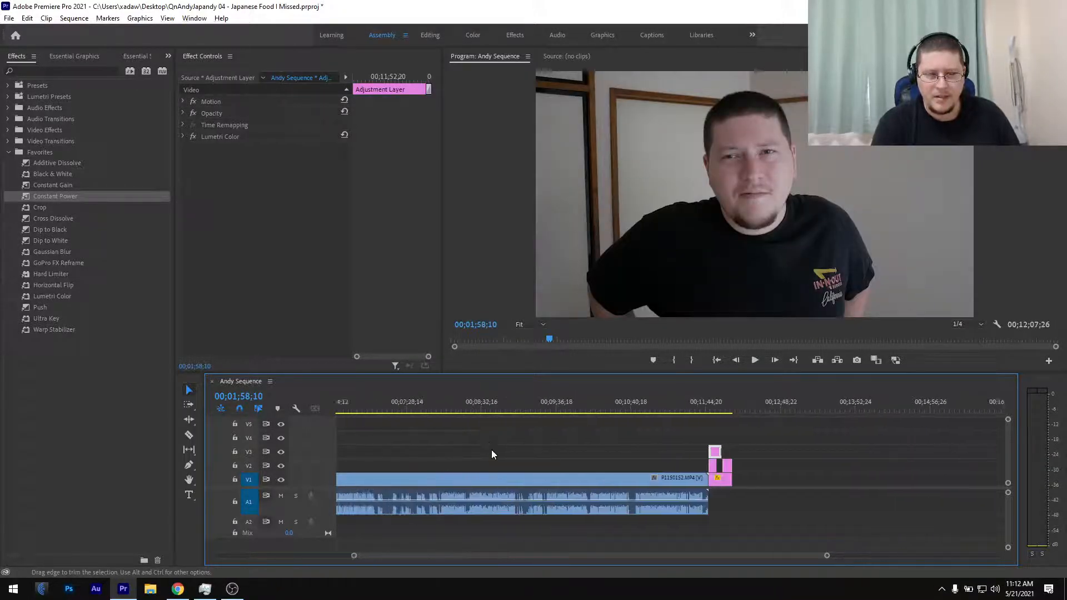
scroll(492, 449, up, 2)
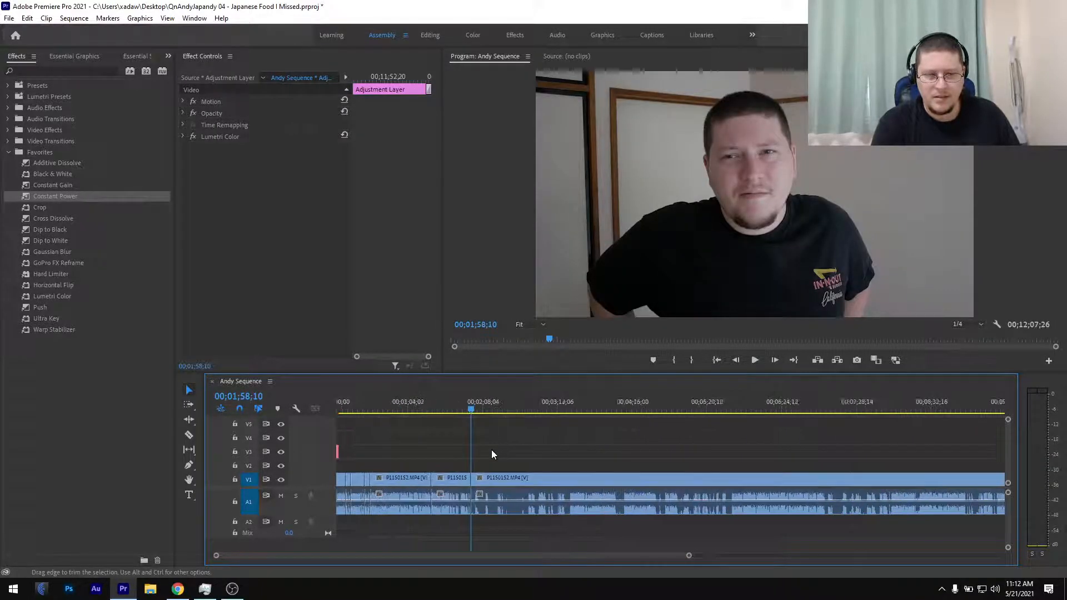
Move the playhead to 00;01;50;26, save the project and switch to OBS
click(467, 408)
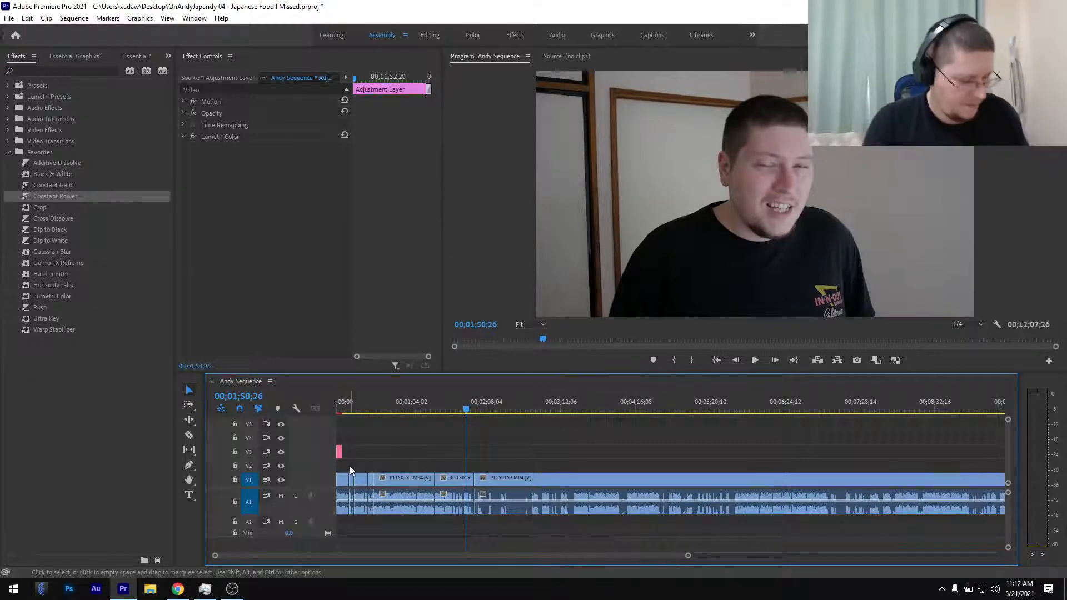
key(ctrl+s)
click(232, 589)
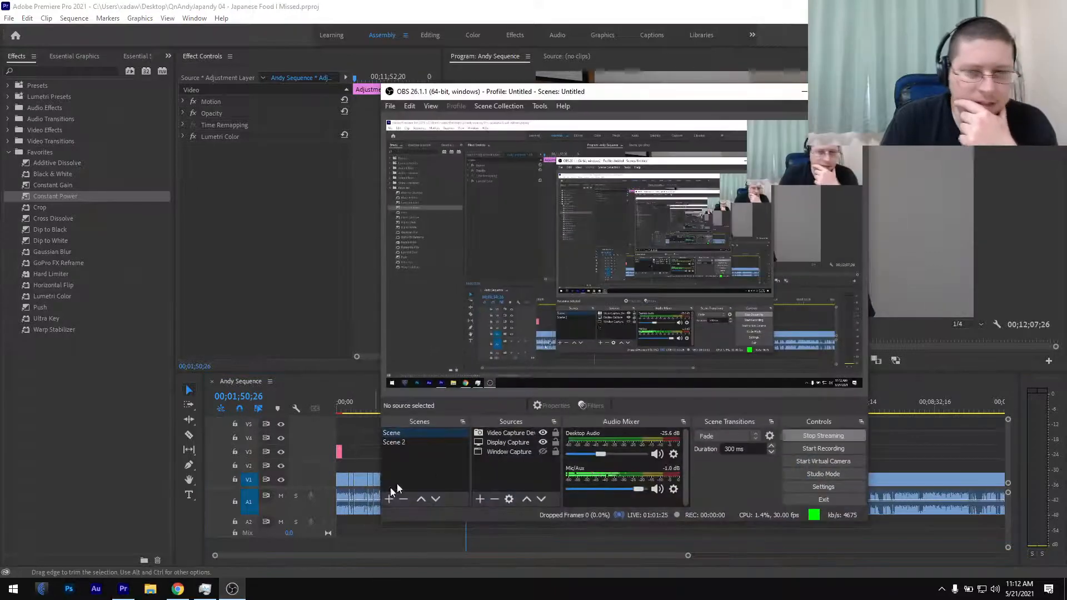
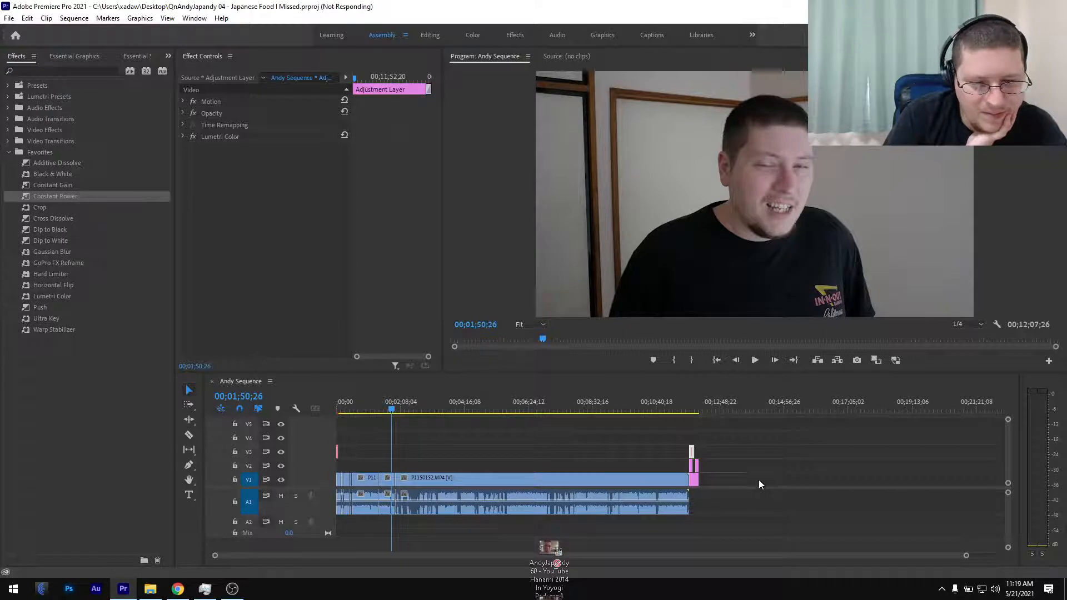
Add the AndyJapandy 60 Hanami and Convoy Street 2013 videos to V1 and A1 after the Black Video clip, starting at about 00;13;10
drag(759, 480, 733, 493)
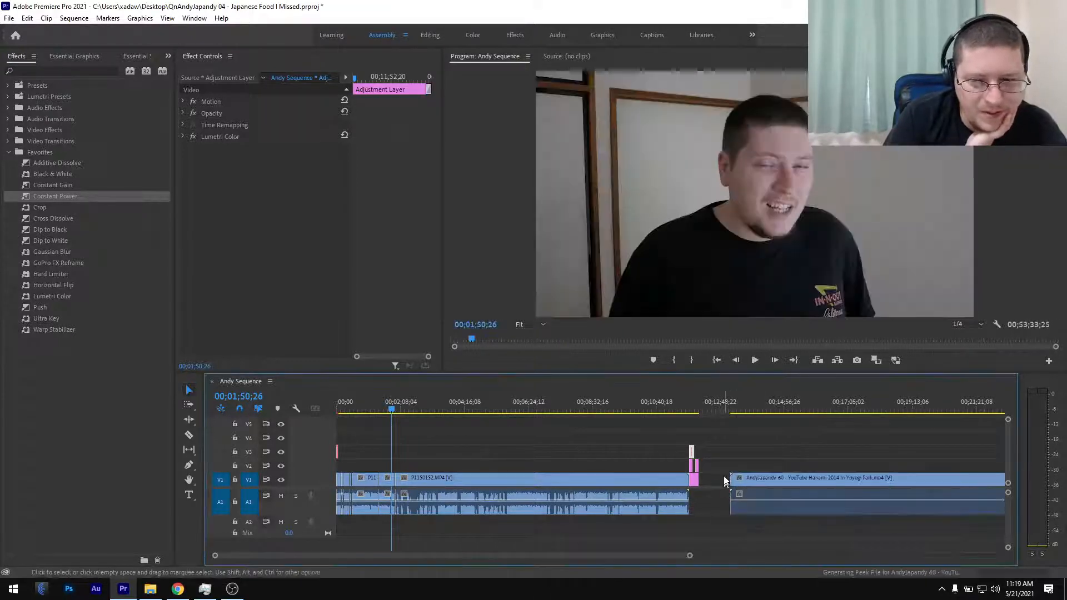
click(766, 403)
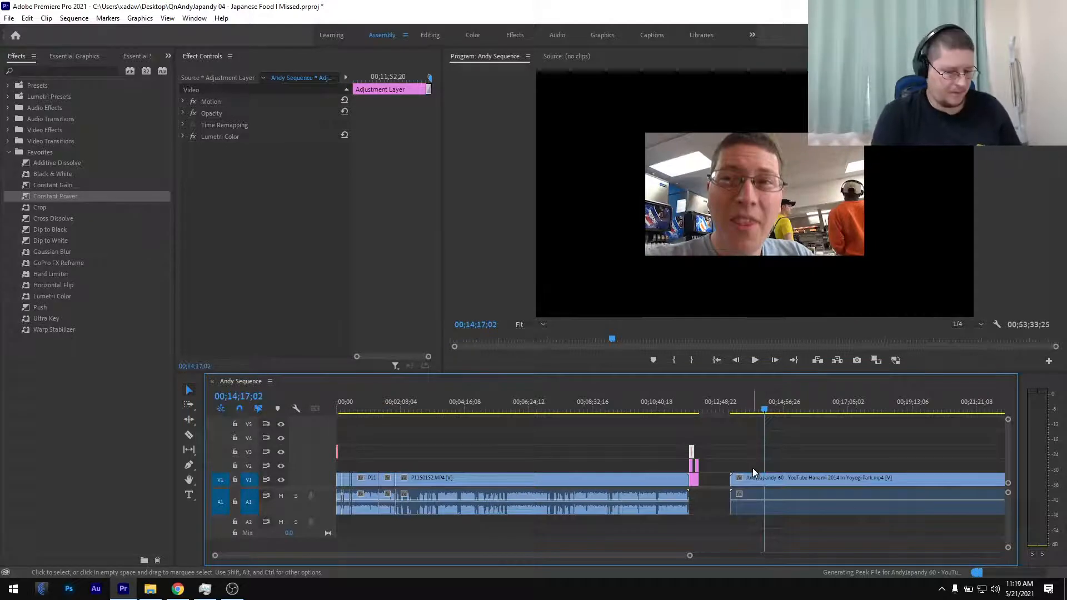
key(minus)
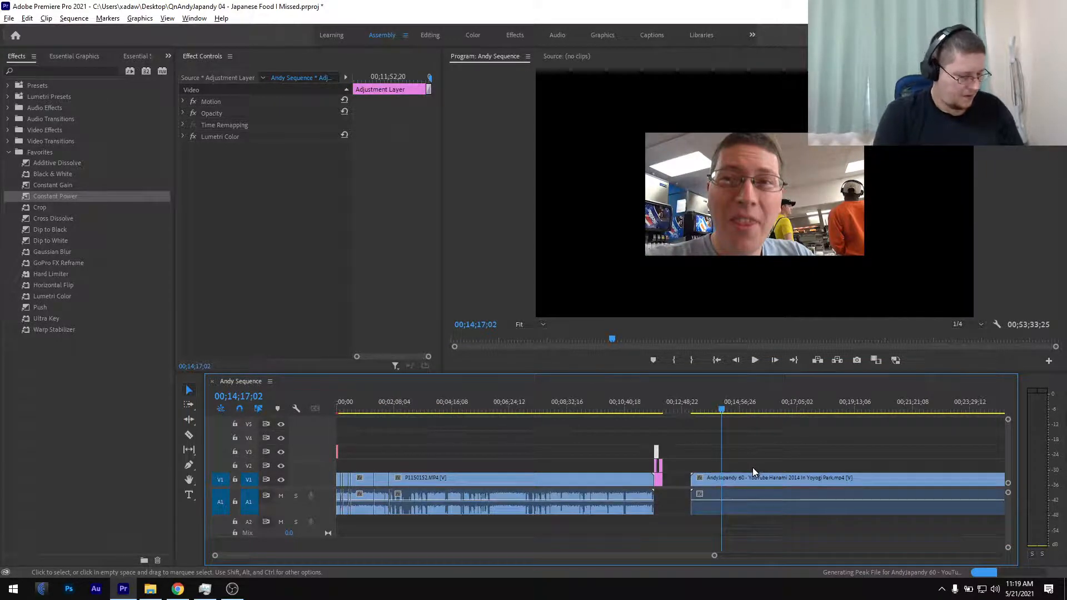
key(minus)
key(minus)
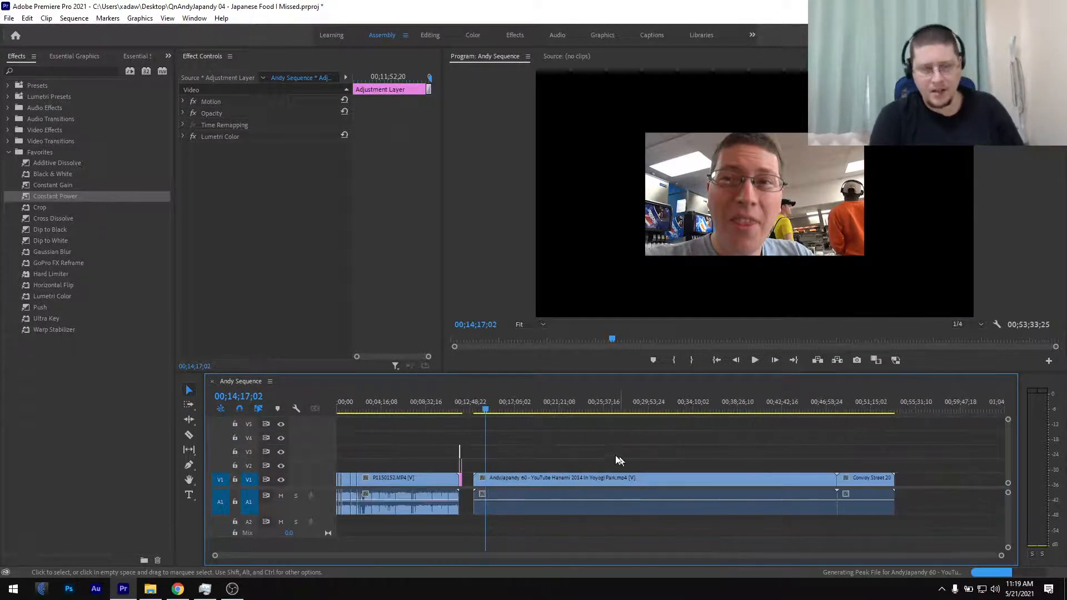
Enlarge the AndyJapandy 60 Hanami clip to fill the frame, trying a Scale of 150 and settling on 200
click(549, 479)
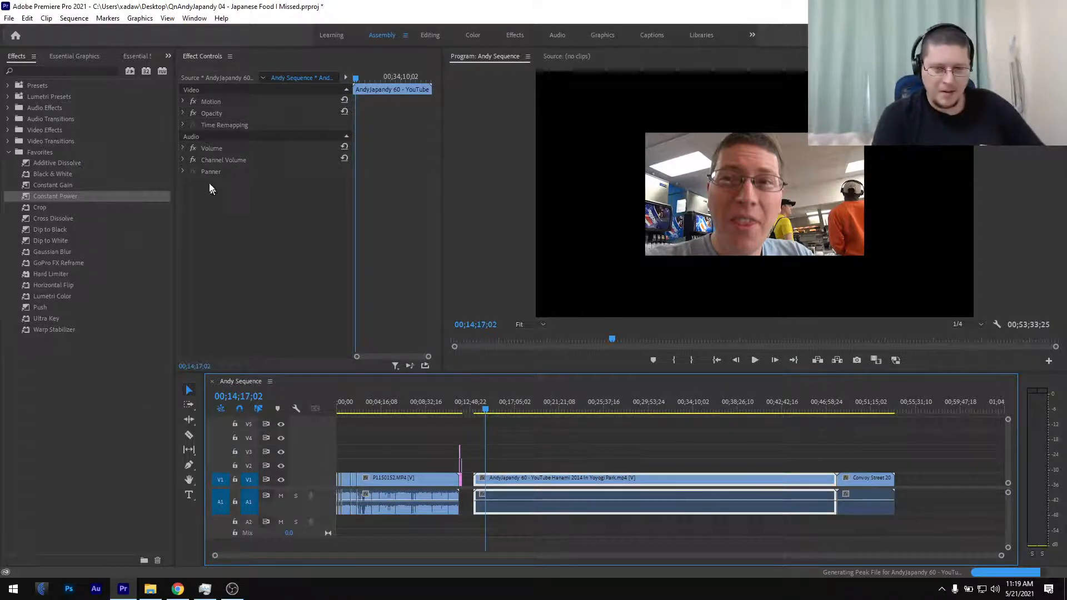
click(182, 101)
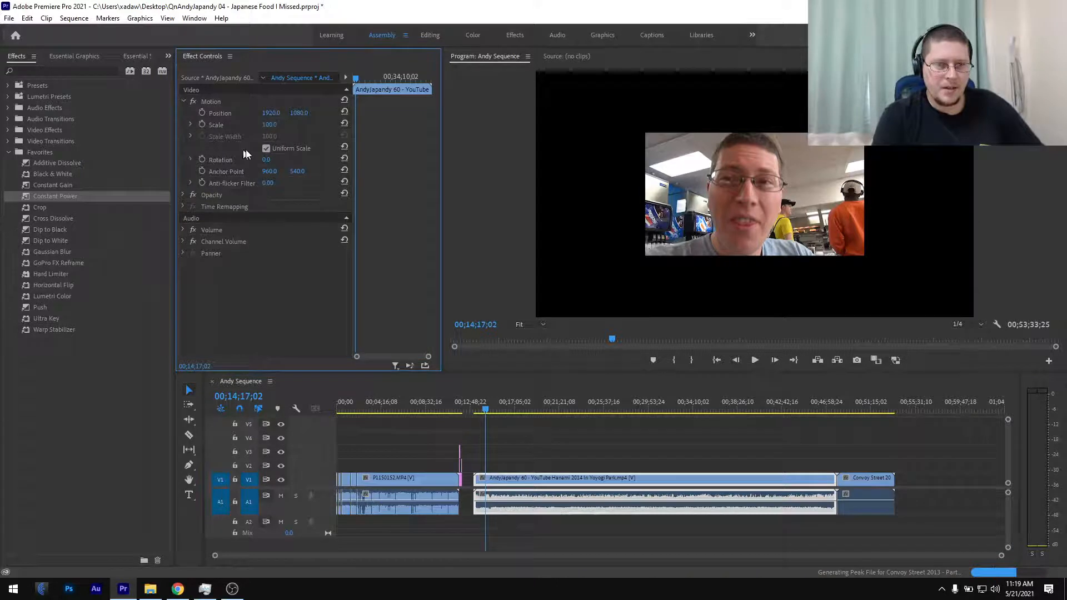
click(276, 123)
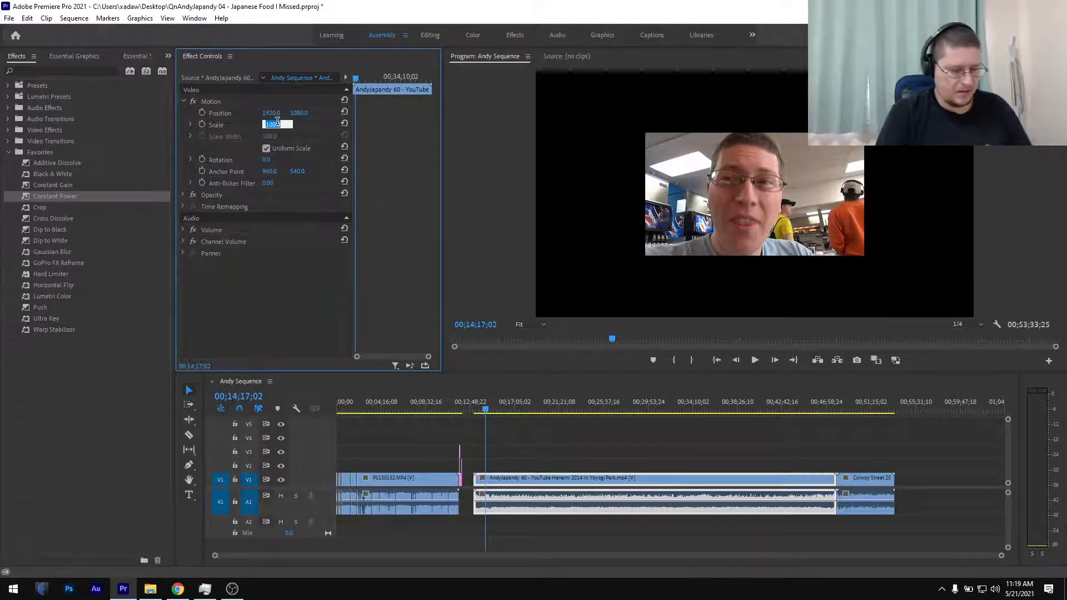
text(150)
key(Return)
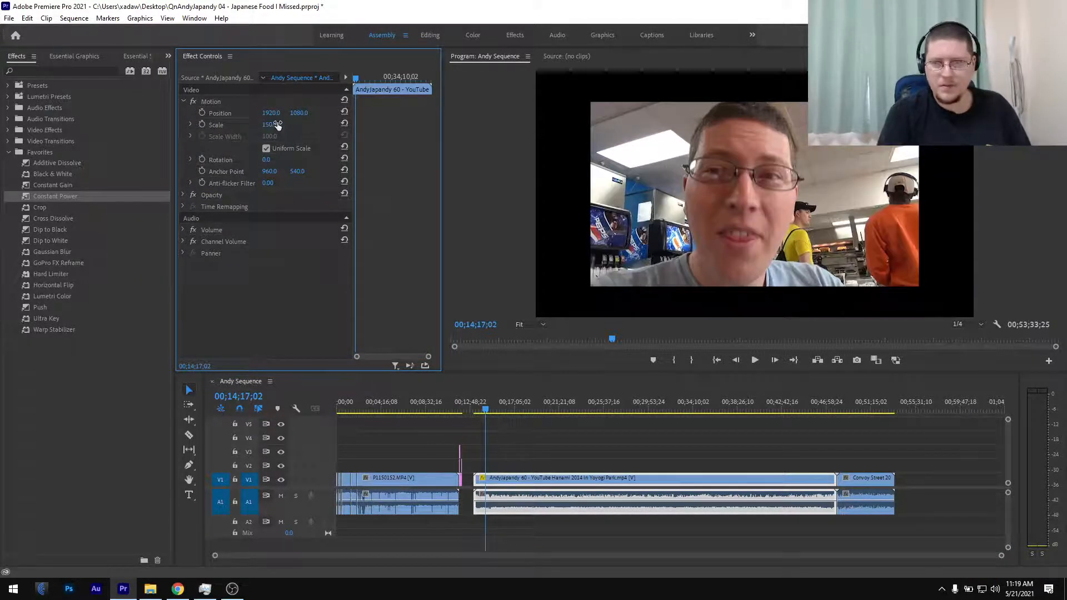
click(277, 124)
text(200)
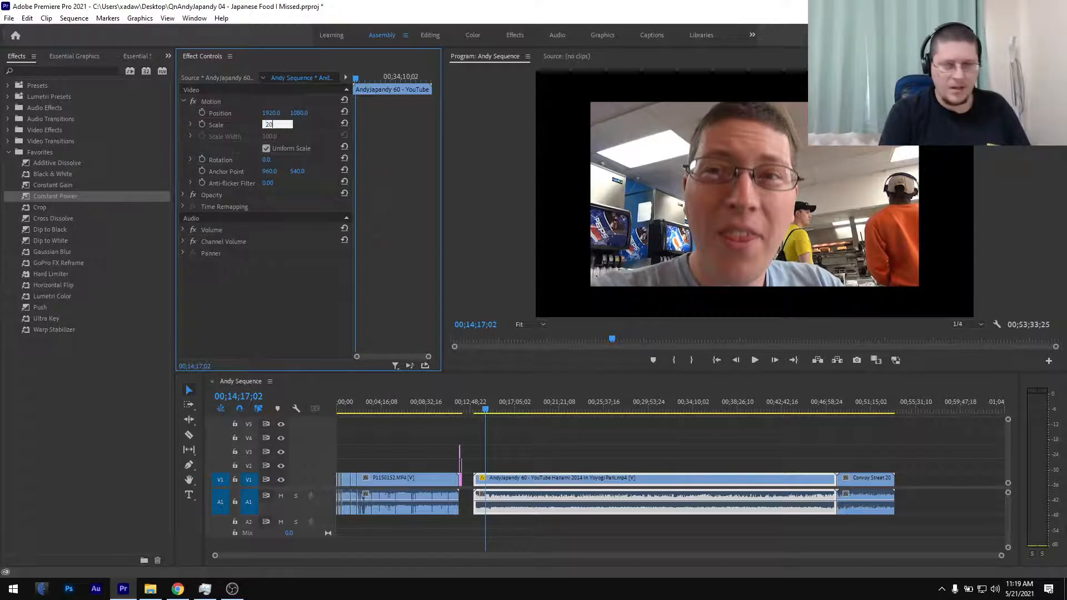
key(Return)
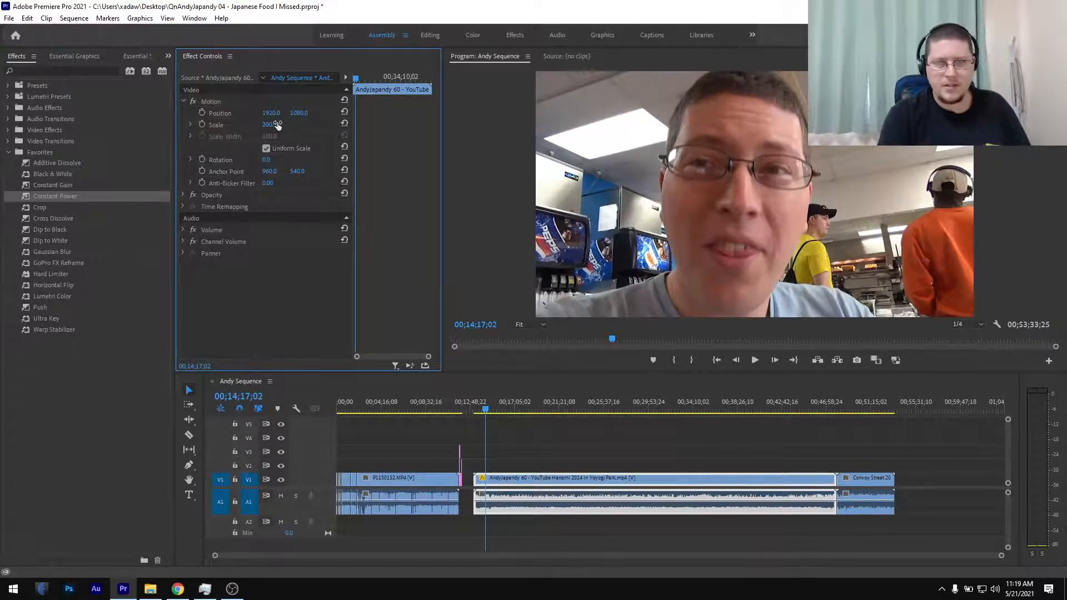
Preview the Convoy Street clip at 00;50;46;17 and set its Scale to 200 to fill the frame
click(866, 406)
click(874, 479)
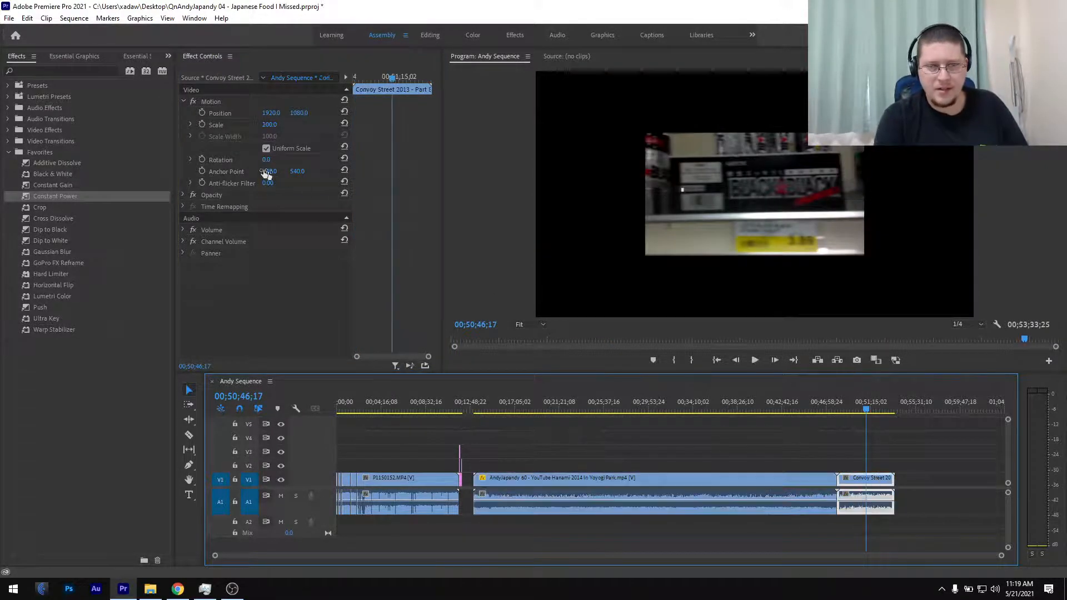
click(277, 124)
text(200)
key(Return)
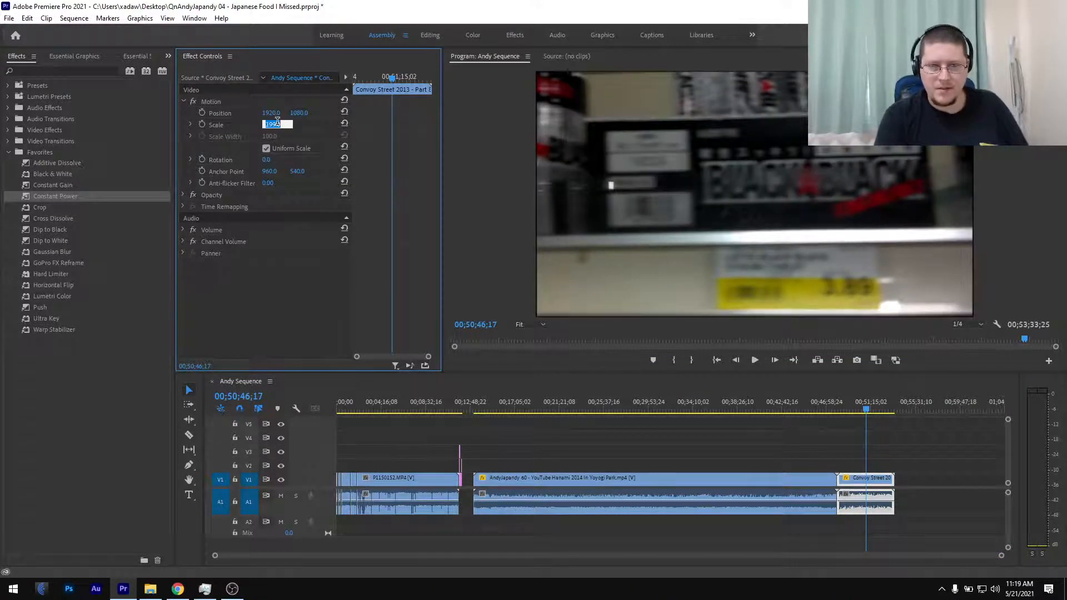
click(821, 446)
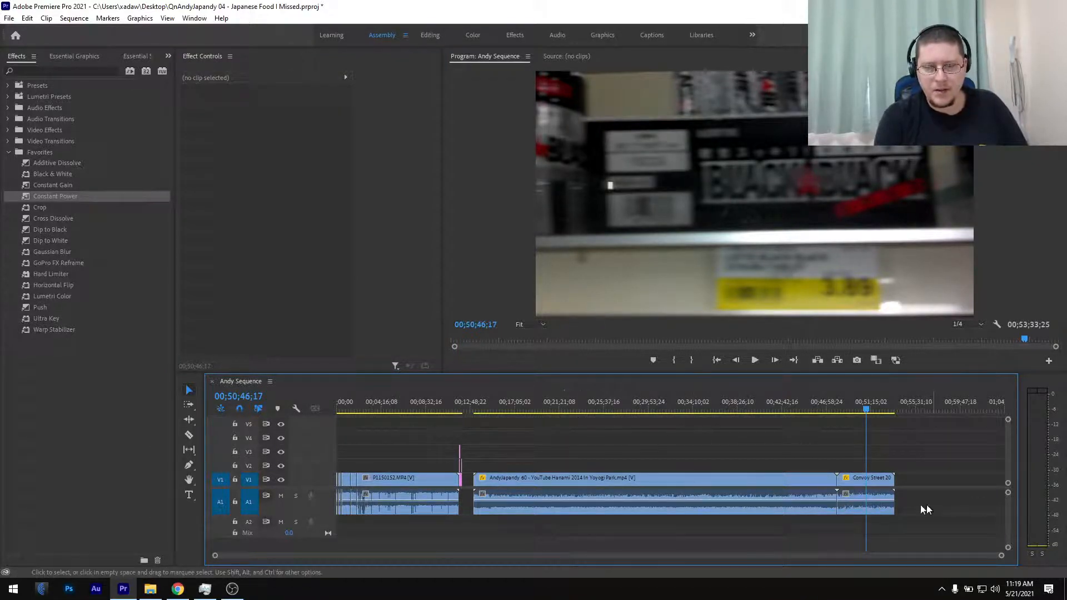
Unlink the Hanami and Convoy Street clips and delete their audio from A1
drag(816, 455, 864, 493)
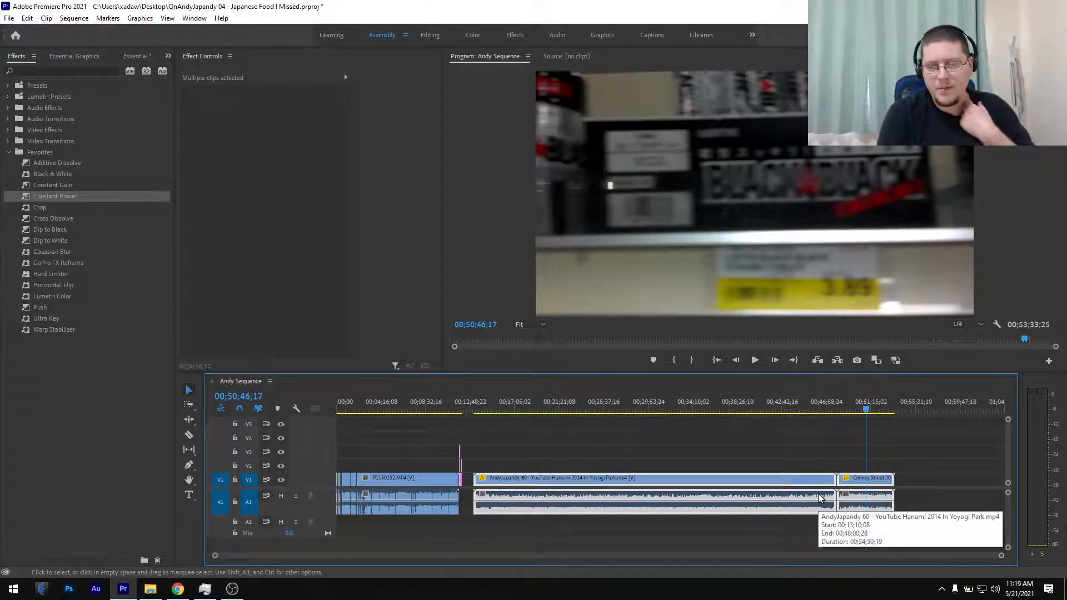
right_click(819, 494)
click(840, 217)
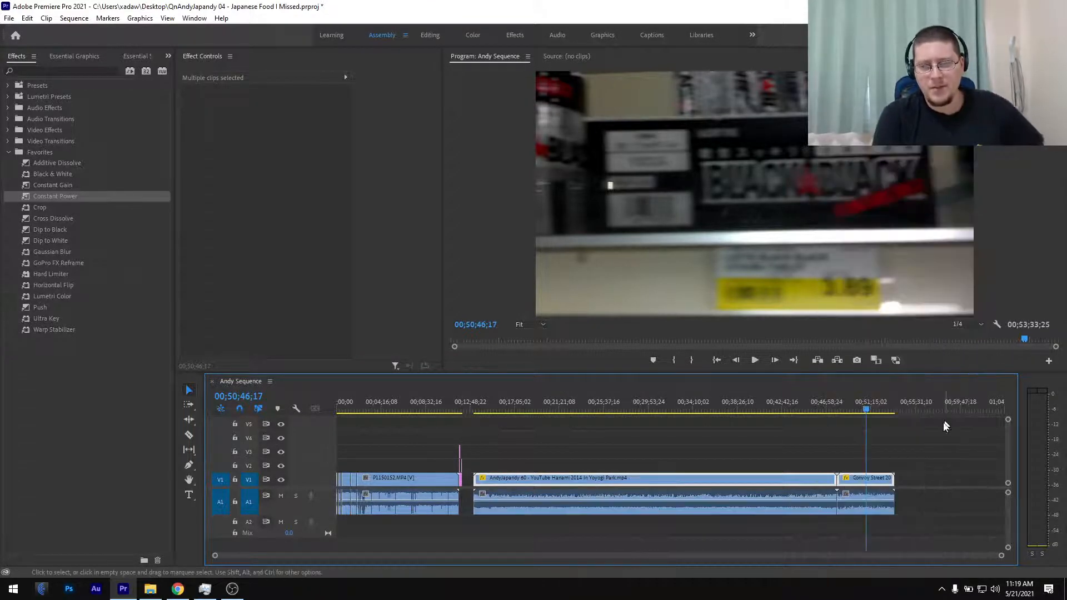
drag(926, 494, 802, 511)
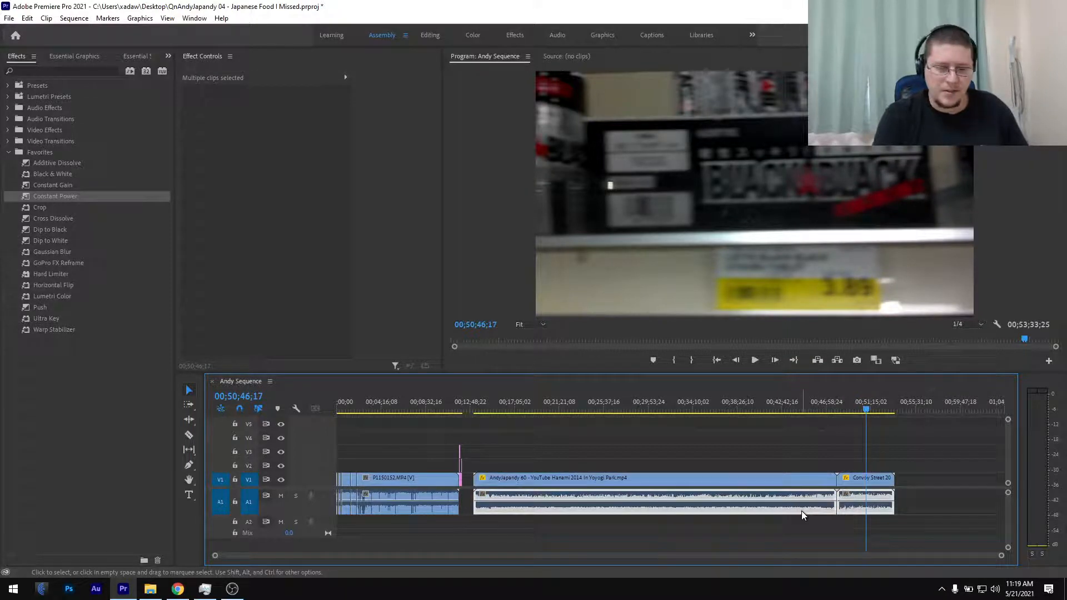
key(Delete)
Check the imported footage at 00;21;09;04 and 00;51;37;22, and save the project
click(557, 409)
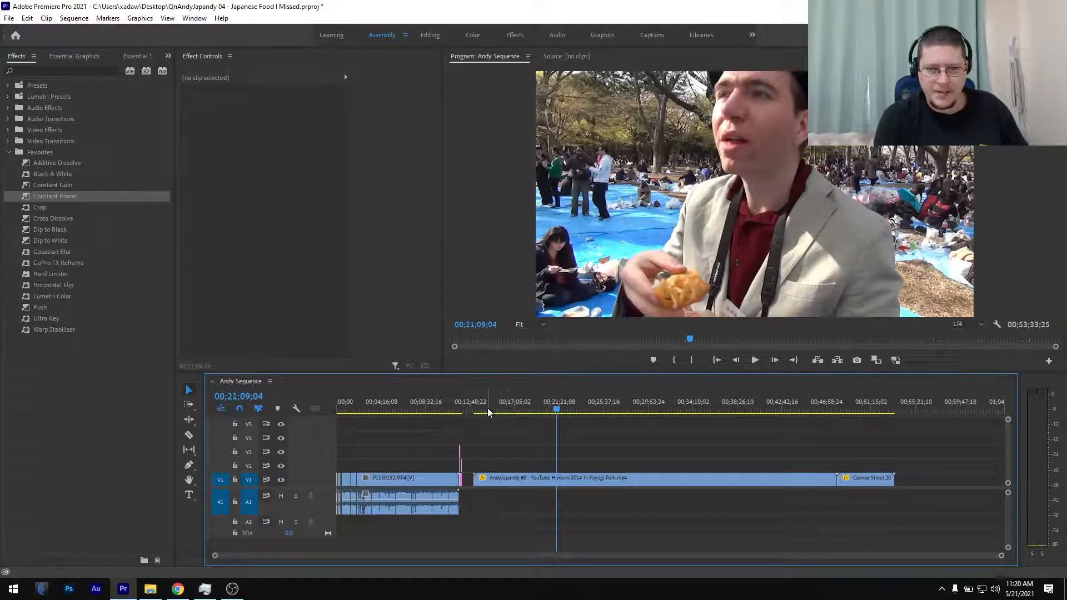
click(876, 410)
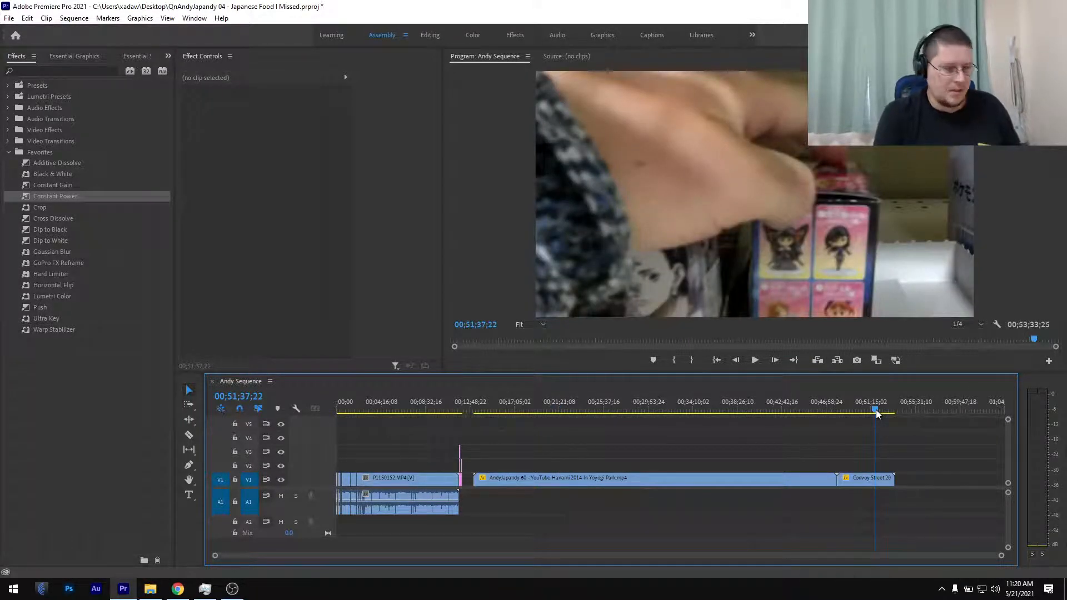
key(ctrl+s)
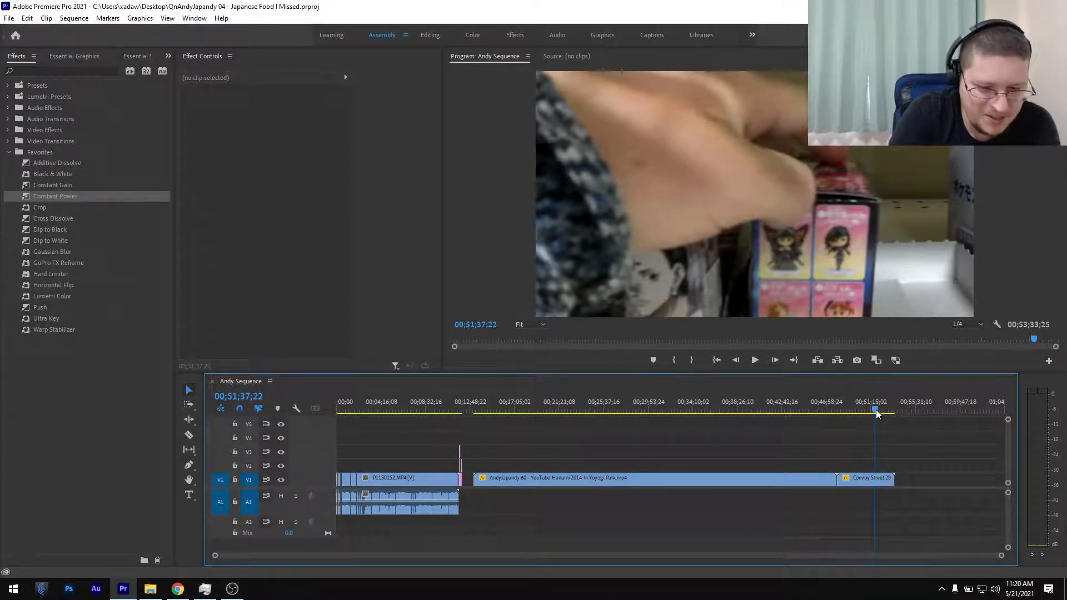
Scrub through the Hanami clip between about 00;14;39 and 00;20;42 to examine the park footage for usable shots
click(490, 406)
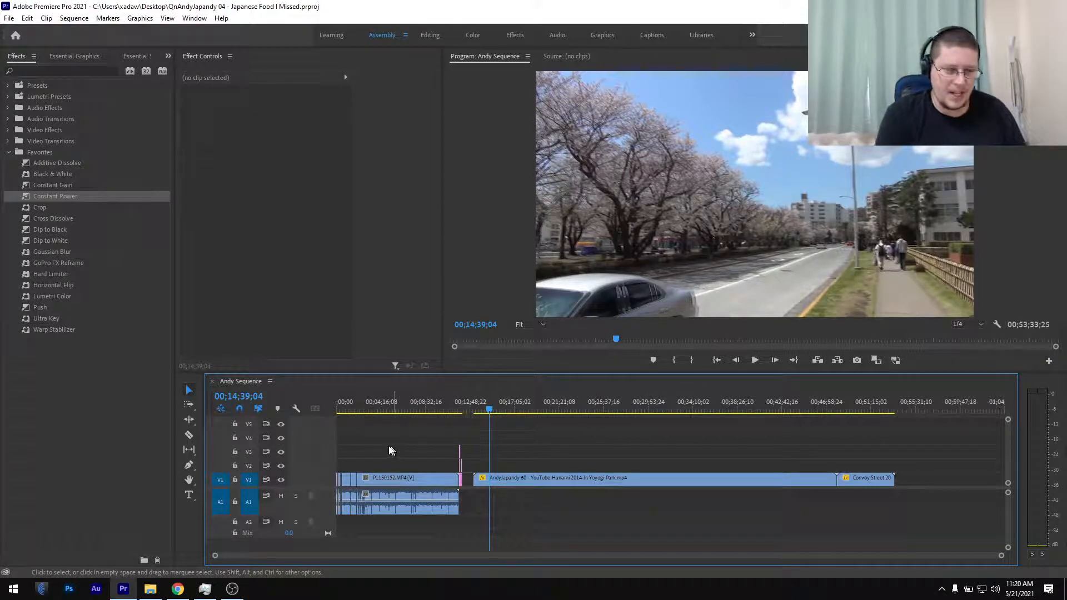
alt+scroll(354, 450, up, 6)
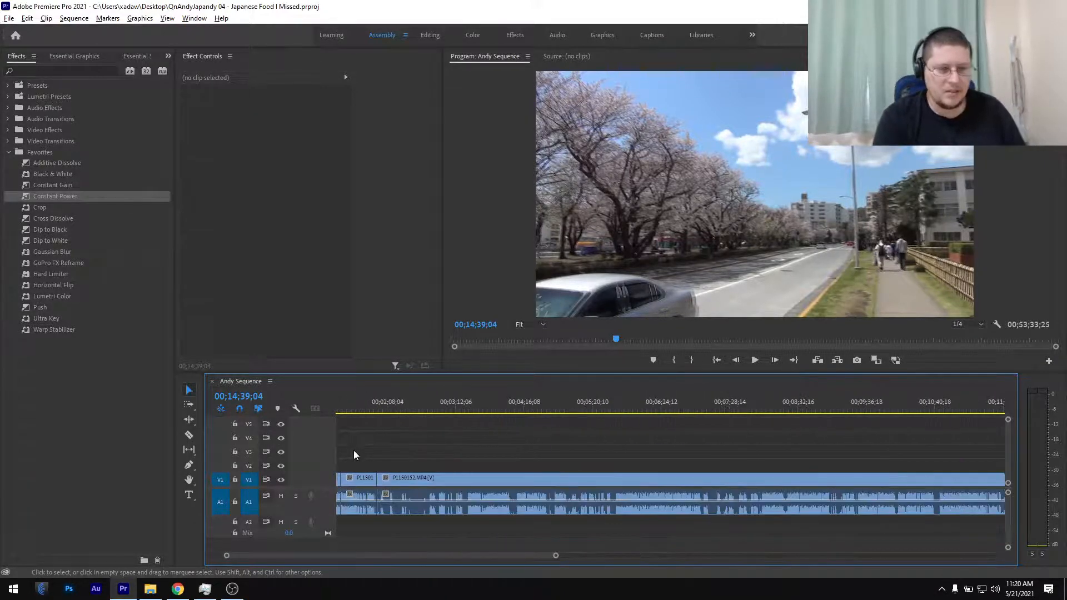
alt+scroll(354, 450, down, 3)
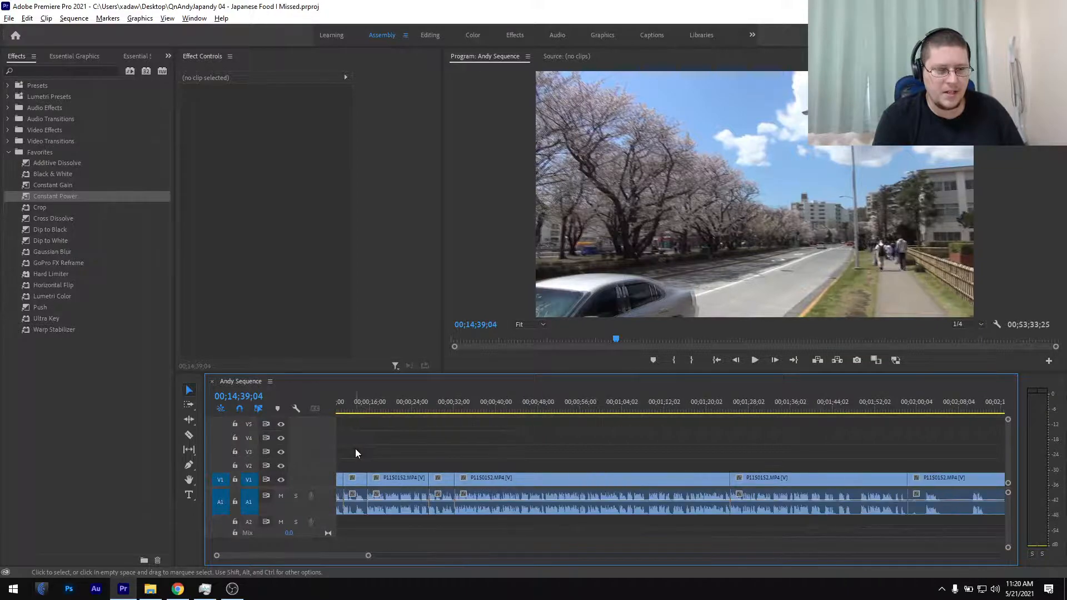
alt+scroll(357, 448, down, 3)
click(770, 409)
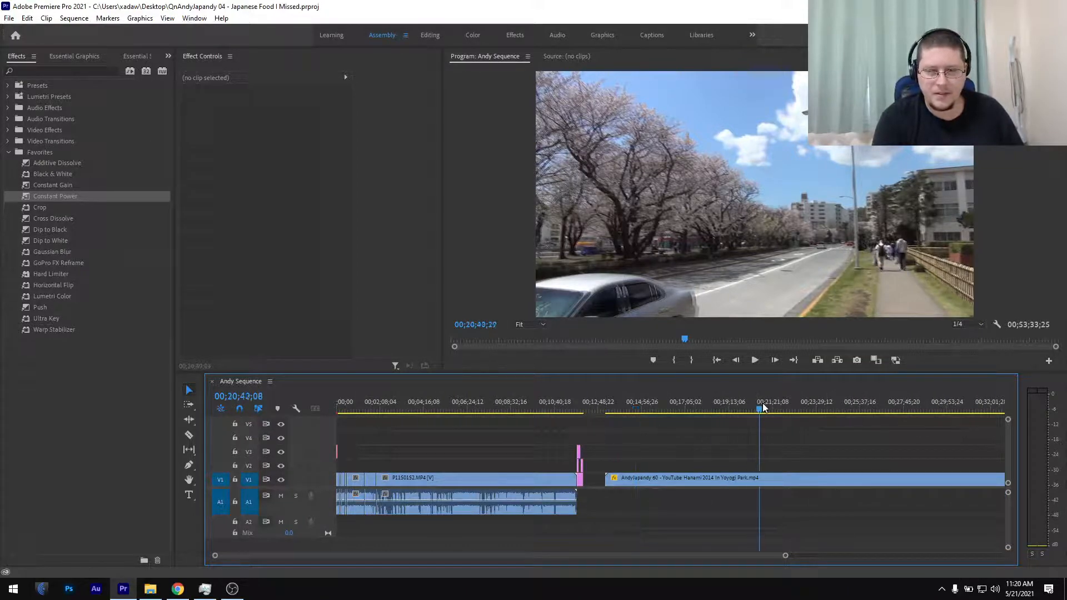
drag(774, 406, 724, 445)
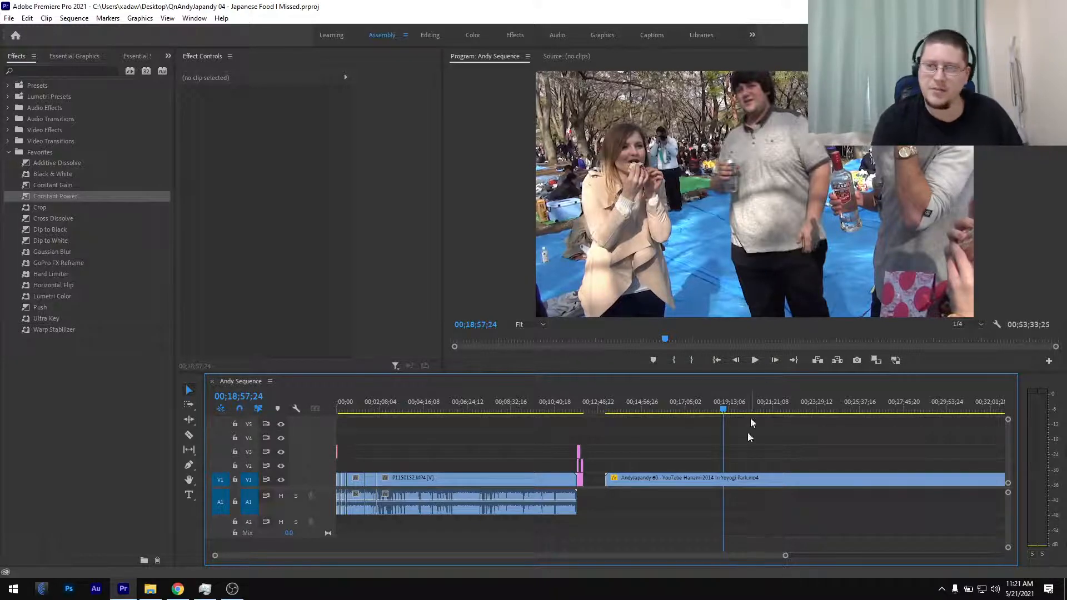
drag(688, 411, 676, 415)
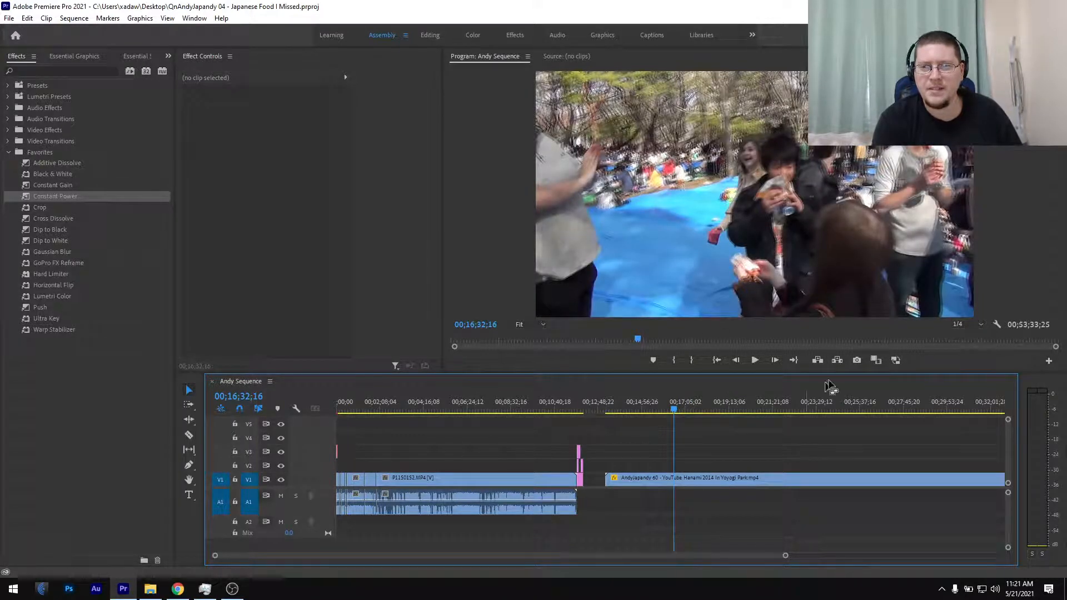
click(654, 409)
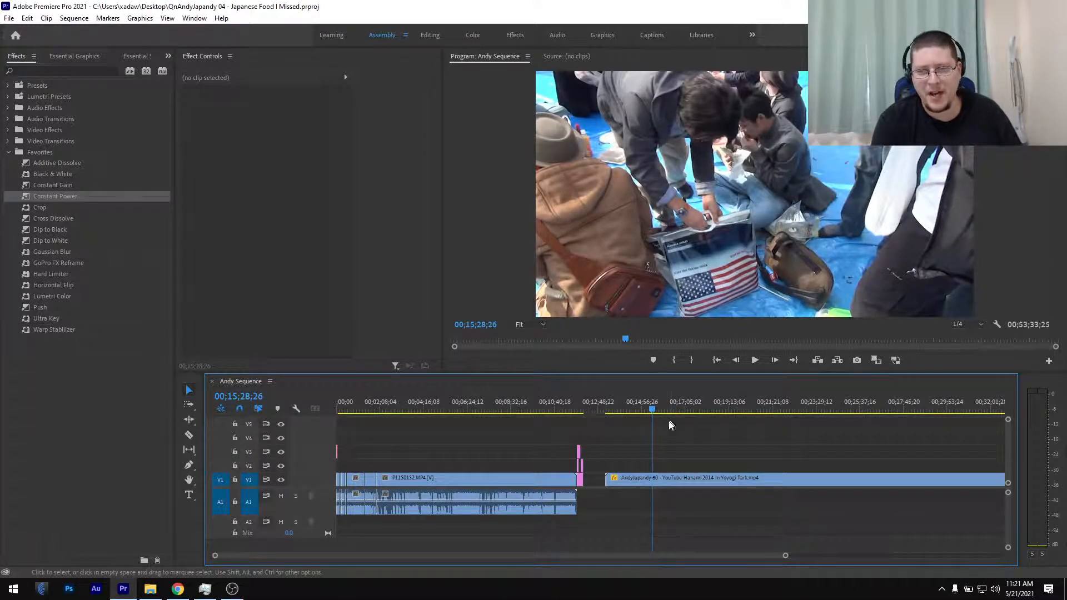
Scrub onward through the Hanami clip up to 00;31;17;09, looking over the rest of the picnic footage
click(643, 409)
drag(648, 413, 921, 426)
drag(927, 426, 944, 424)
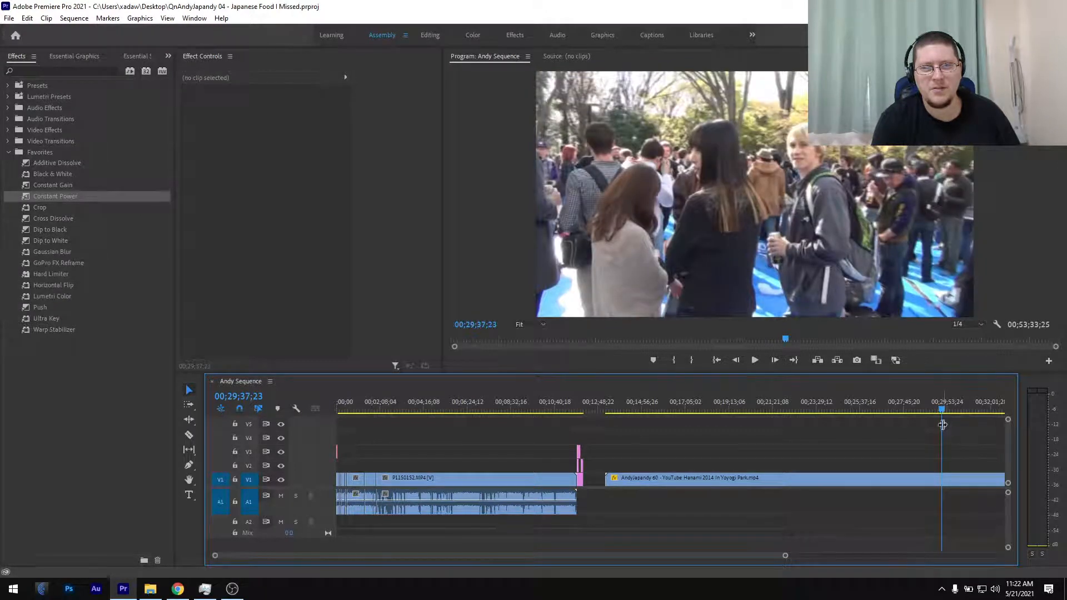
scroll(914, 457, right, 5)
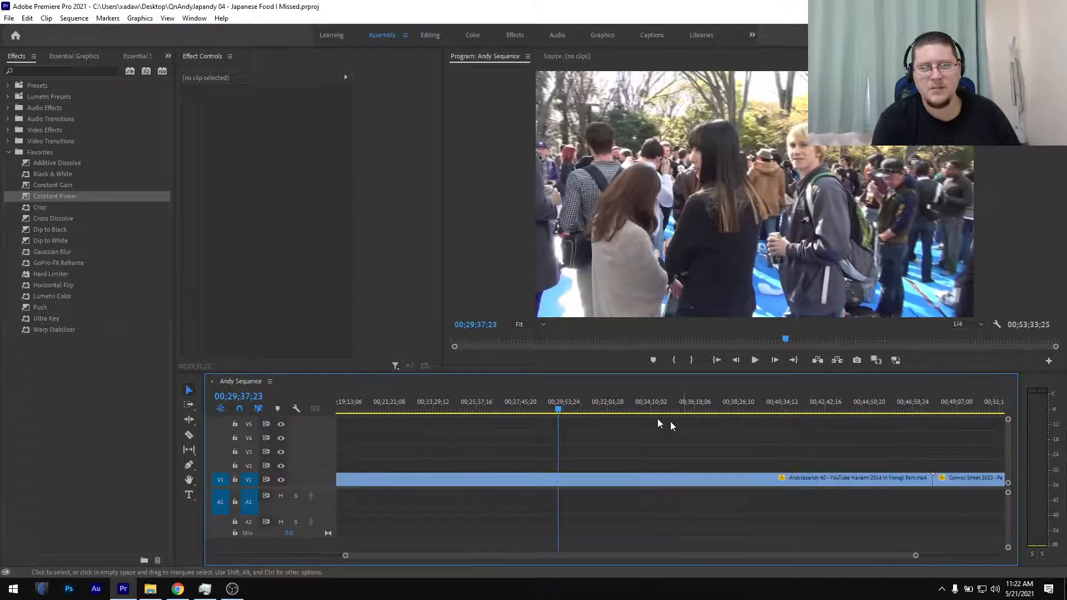
drag(561, 408, 594, 418)
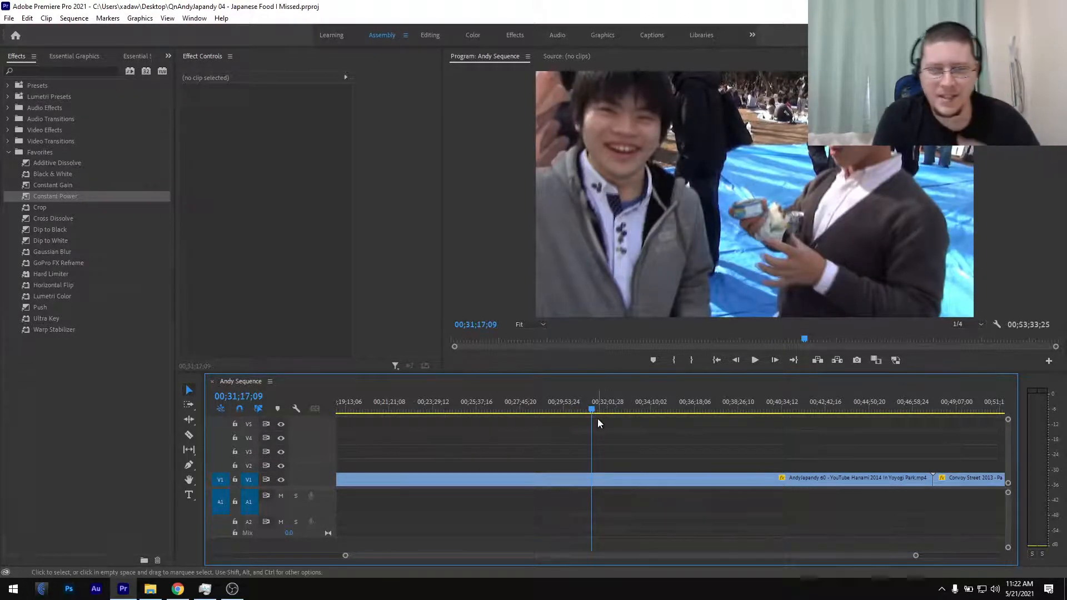
Play the picnic footage from 00;31;17;09 and cut the Hanami clip at 00;31;20;10, where the opened can is shown close up
key(space)
key(space)
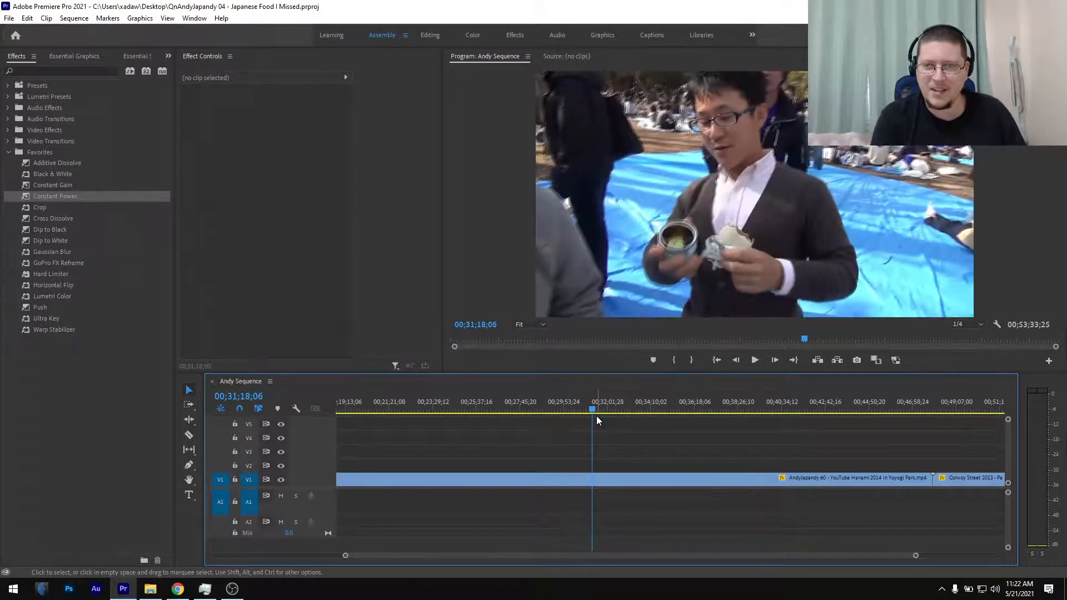
key(space)
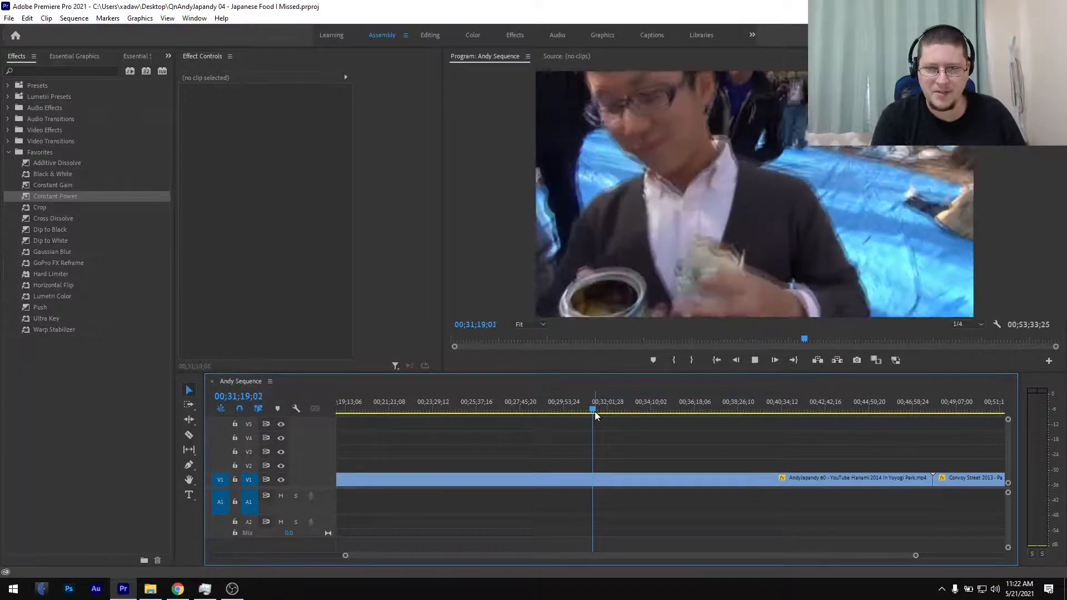
key(space)
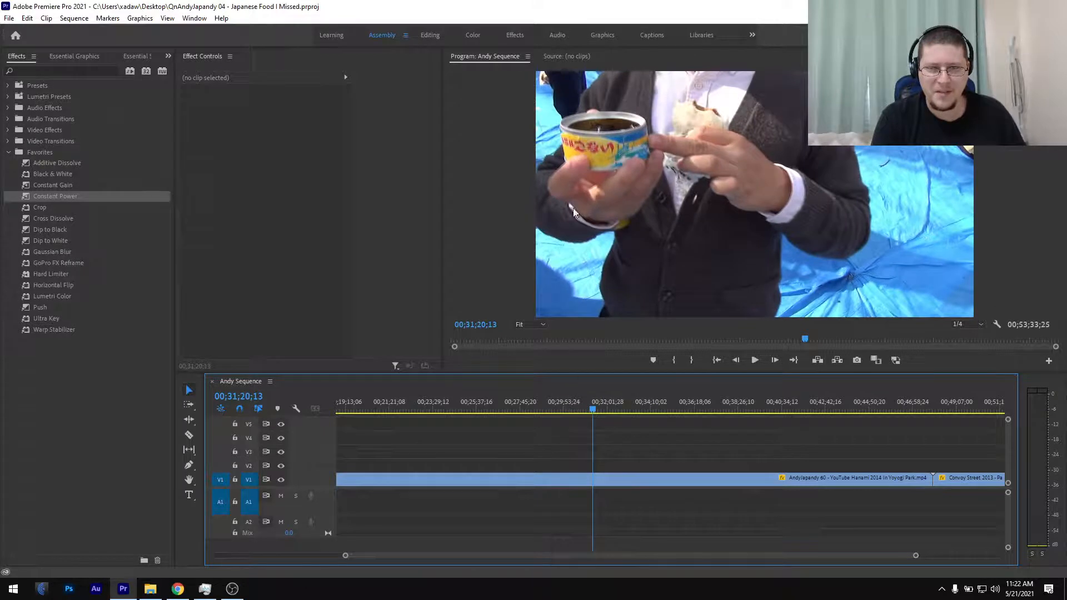
scroll(596, 451, up, 3)
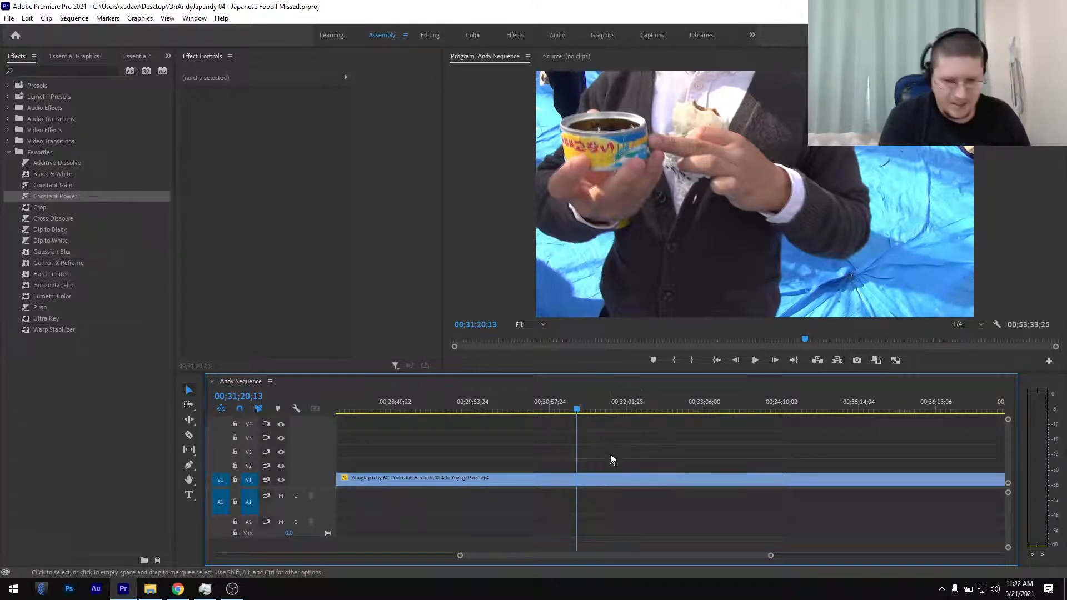
click(577, 410)
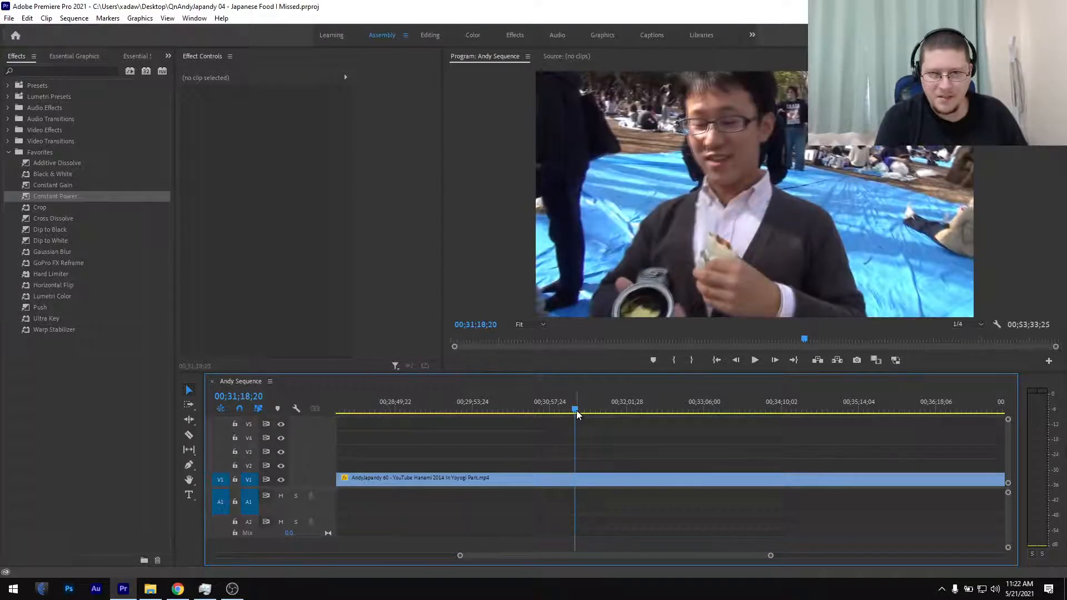
key(space)
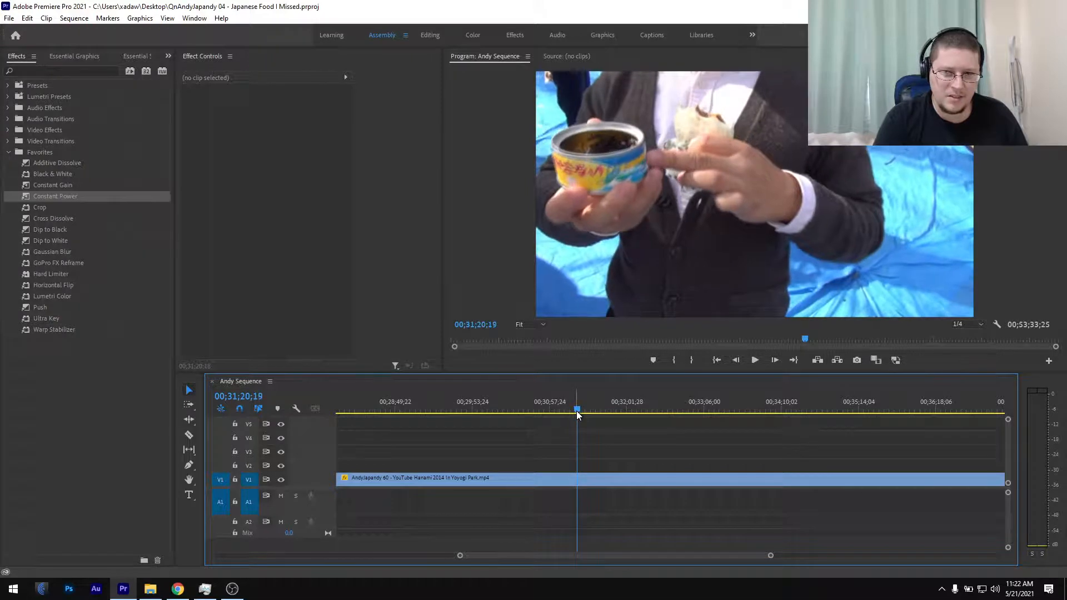
key(Right)
key(Right)
key(Right)
key(Right)
key(Right)
key(Right)
key(Right)
key(Right)
key(Right)
key(Right)
key(Right)
key(Right)
key(Right)
key(Right)
key(Right)
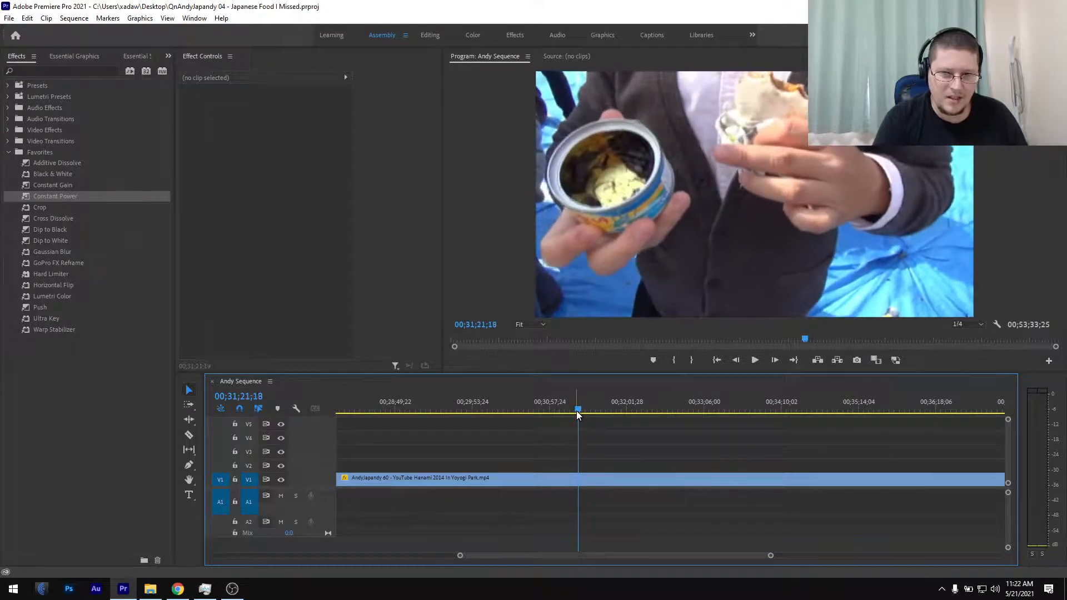
key(Left)
key(Left)
key(Left)
key(Left)
key(Left)
key(Left)
key(Left)
key(Left)
key(Left)
key(Left)
key(Left)
key(Left)
key(Left)
key(Left)
key(Left)
key(Left)
key(Left)
key(Left)
key(Left)
key(Left)
key(Left)
key(Left)
key(Left)
key(Left)
key(Left)
key(Left)
key(Left)
key(Left)
key(Left)
key(Left)
key(Left)
key(Left)
key(Left)
key(Left)
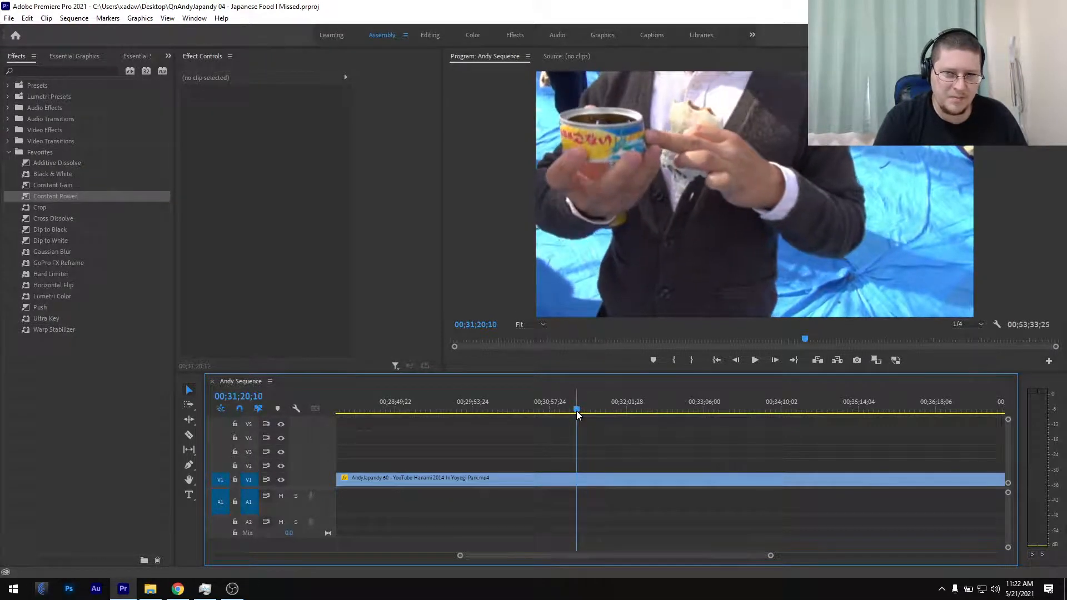
key(ctrl+k)
Cut the Hanami clip again at 00;31;22;00, at the end of the close-up of the opened can
key(space)
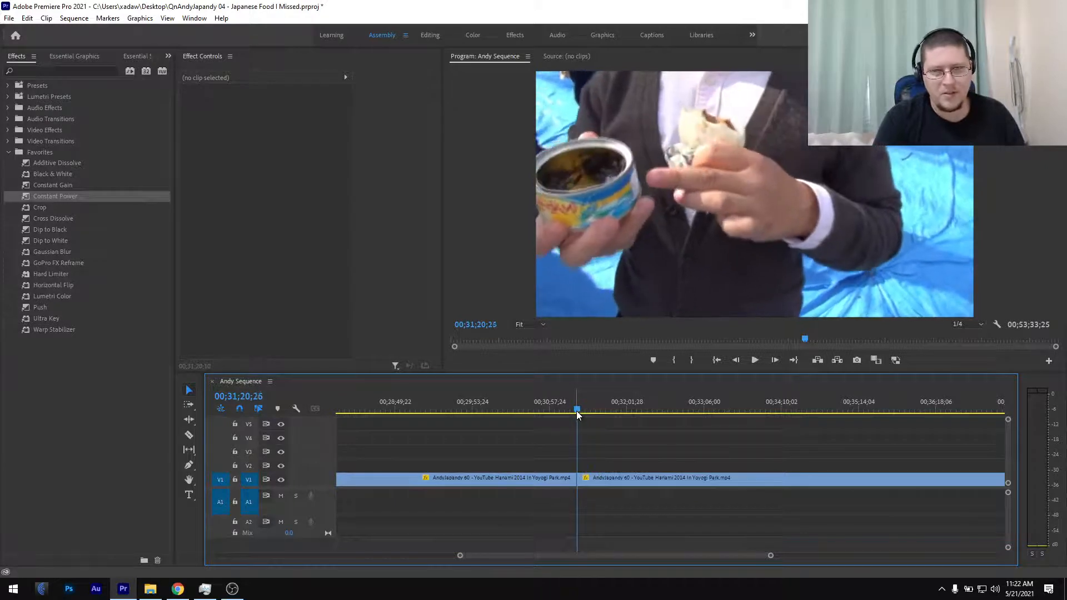
key(Right)
key(Right)
key(Right)
key(Right)
key(Right)
key(Right)
key(Right)
key(Right)
key(Right)
key(Right)
key(Right)
key(Right)
key(Right)
key(Right)
key(Right)
key(Right)
key(Right)
key(Right)
key(Right)
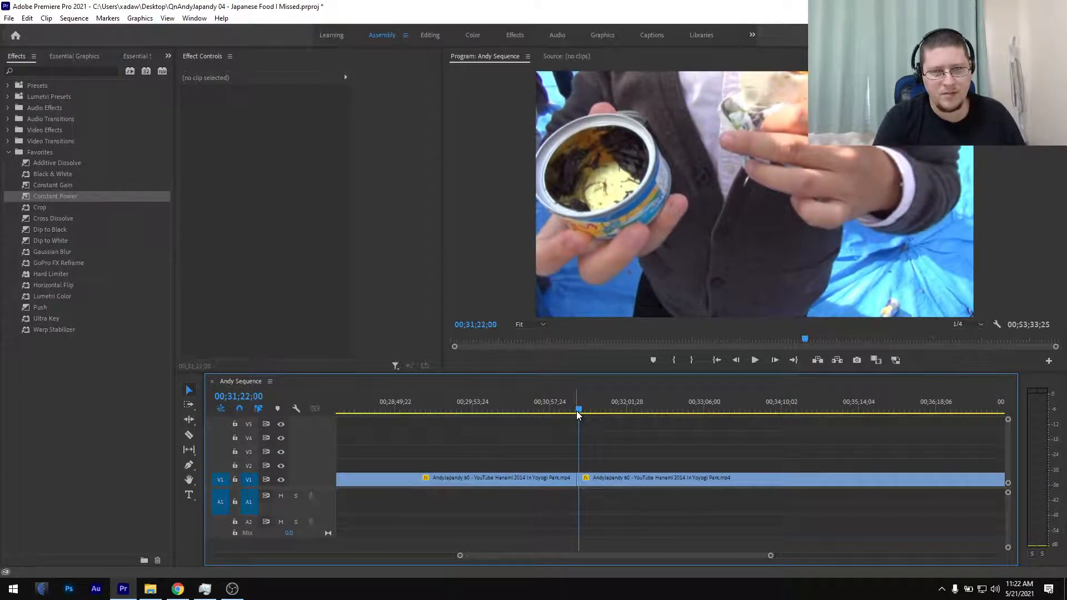
key(ctrl+k)
Ripple delete the long stretch of Hanami footage that precedes the can close-up on V1
scroll(547, 451, down, 6)
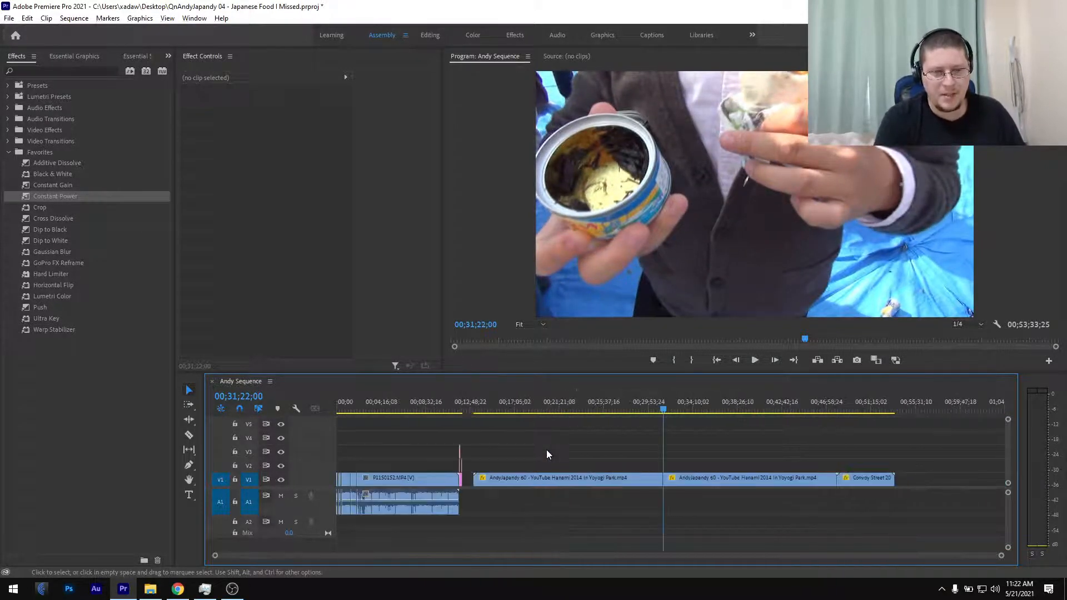
click(547, 480)
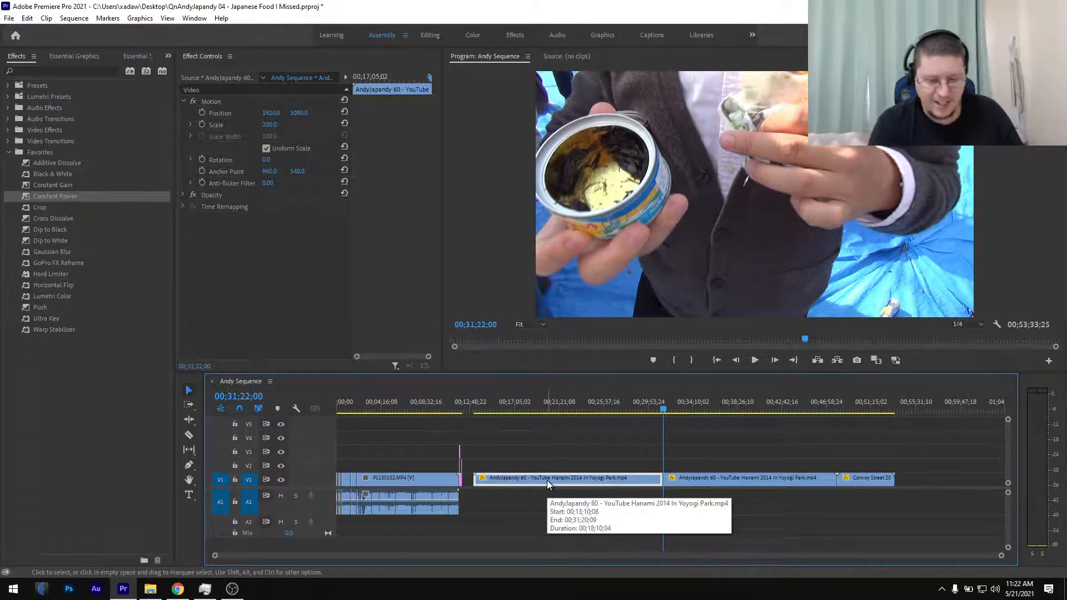
key(shift+Delete)
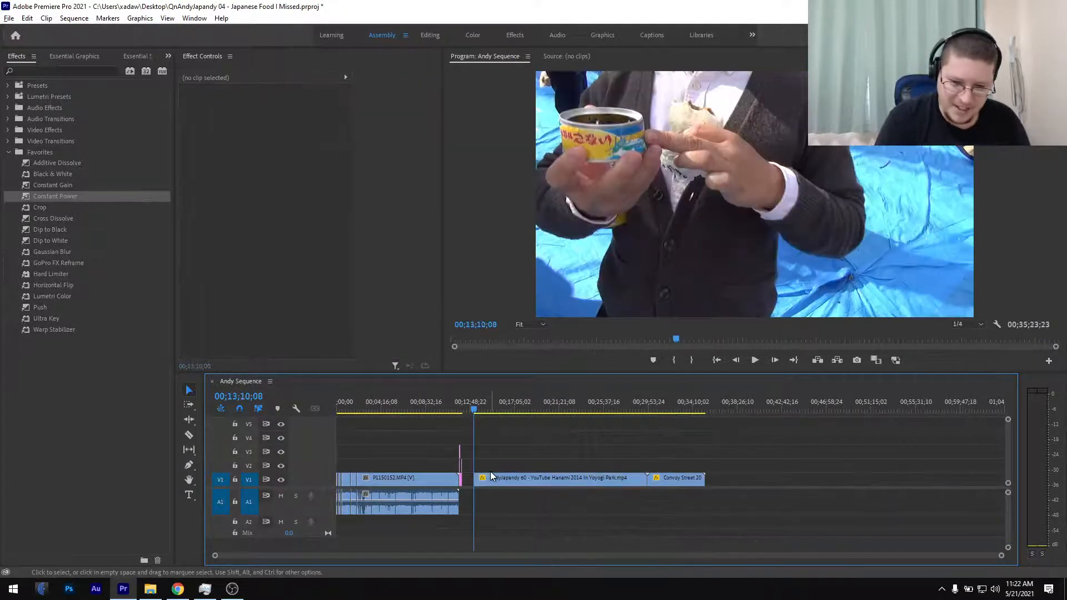
Move the short can close-up on V1 into the empty space after the Black Video clip, at about 00;12;17;22
key(=)
key(=)
key(=)
scroll(679, 472, up, 3)
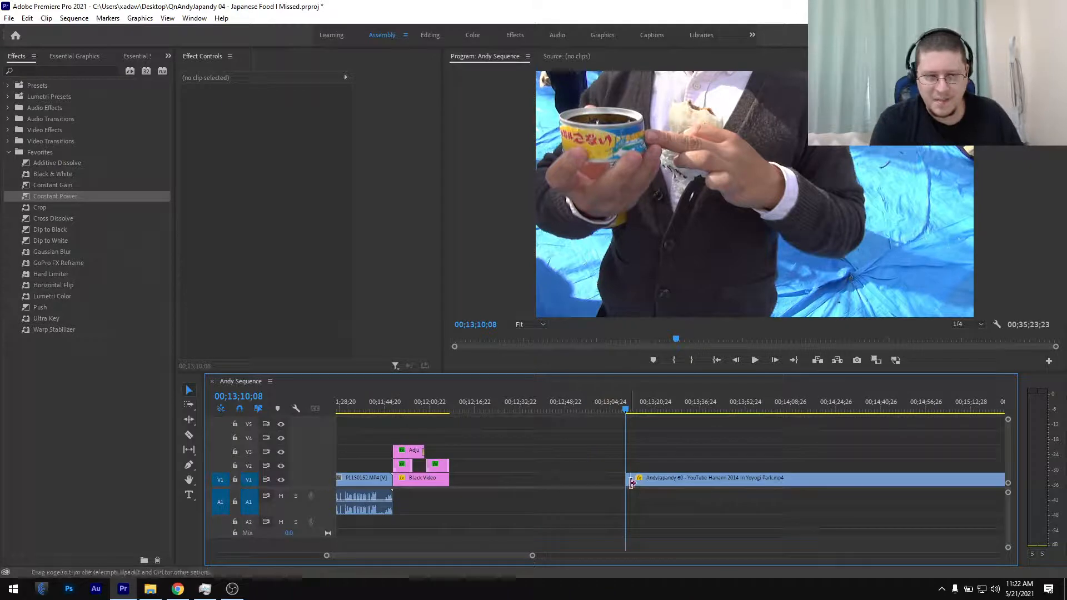
drag(628, 482, 479, 486)
Find the selfie shot with the food held up and cut the Hanami clip at 00;13;27;24
scroll(484, 489, down, 2)
drag(503, 413, 541, 417)
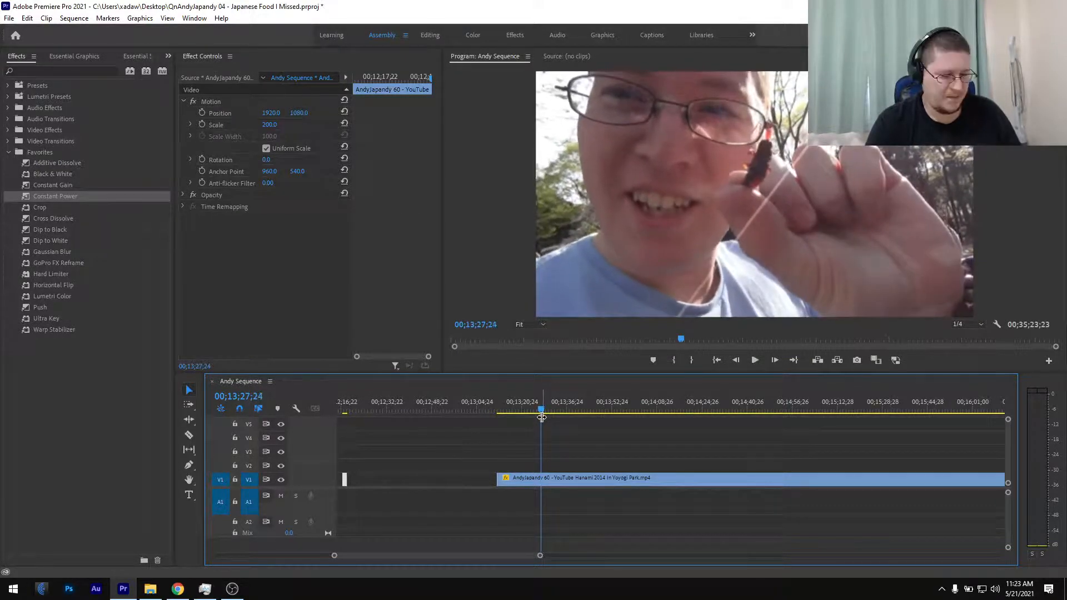
key(ctrl+k)
Play through the held-up food shot and cut the Hanami clip at its end, at 00;13;31;02
key(space)
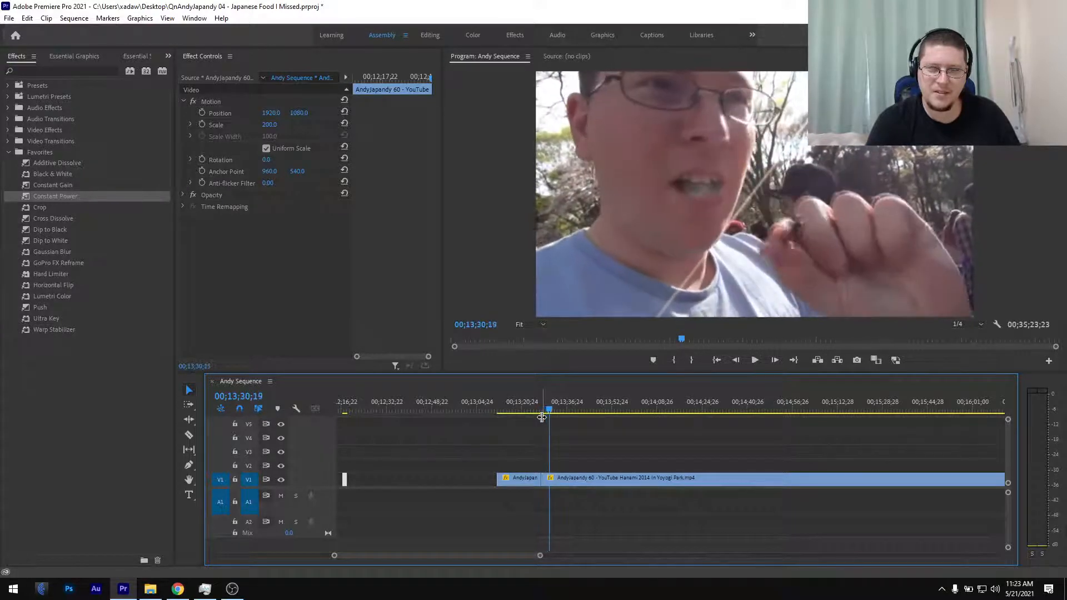
key(space)
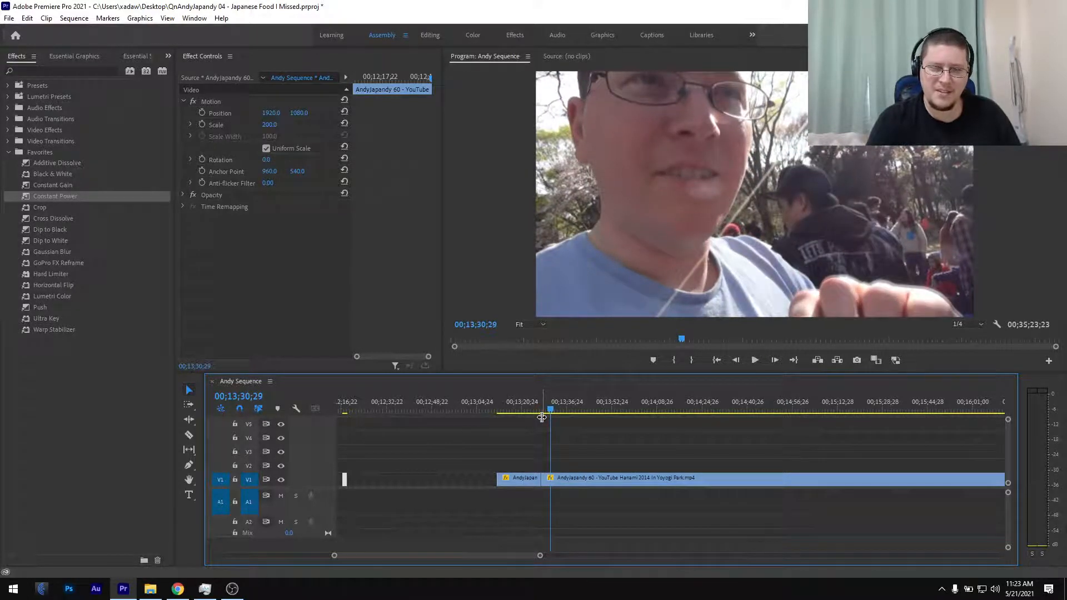
key(Left)
key(Left)
key(Left)
key(Left)
key(Left)
key(Left)
key(Left)
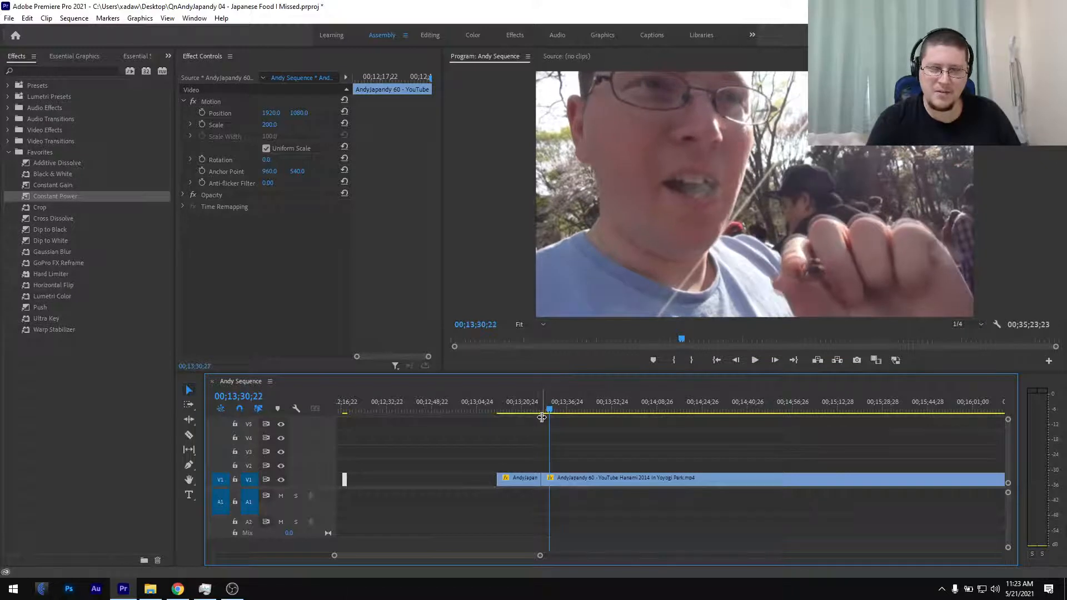
key(Right)
key(Right)
key(Right)
key(Right)
key(Right)
key(Right)
key(Right)
key(Right)
key(Right)
key(Right)
key(ctrl+k)
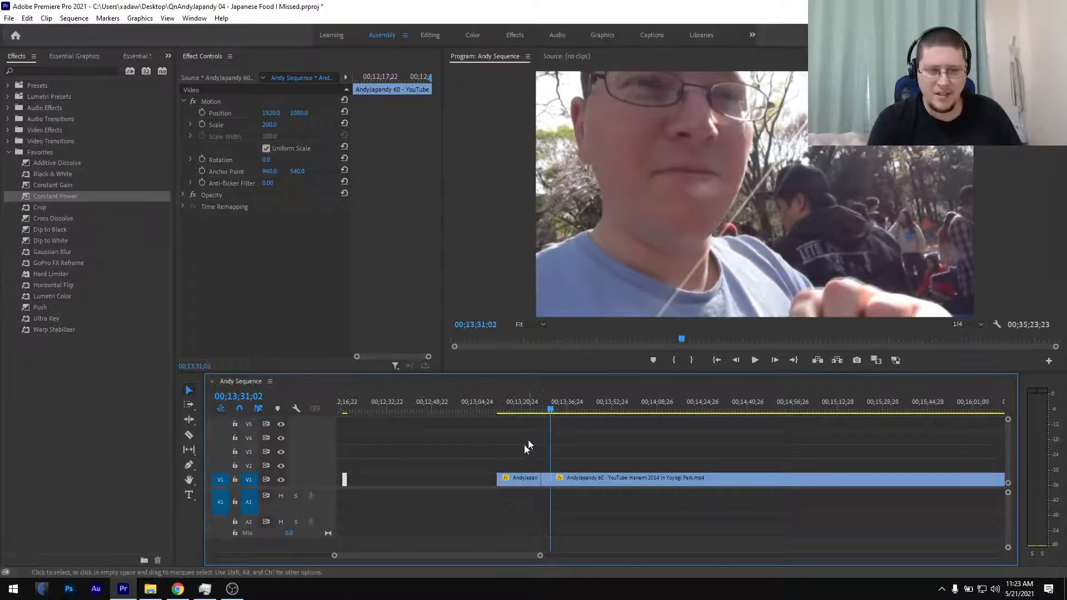
Ripple delete the Hanami footage before the held-up food shot, and move that shot directly after the can close-up on V1
click(509, 480)
key(shift+Delete)
scroll(509, 480, up, 3)
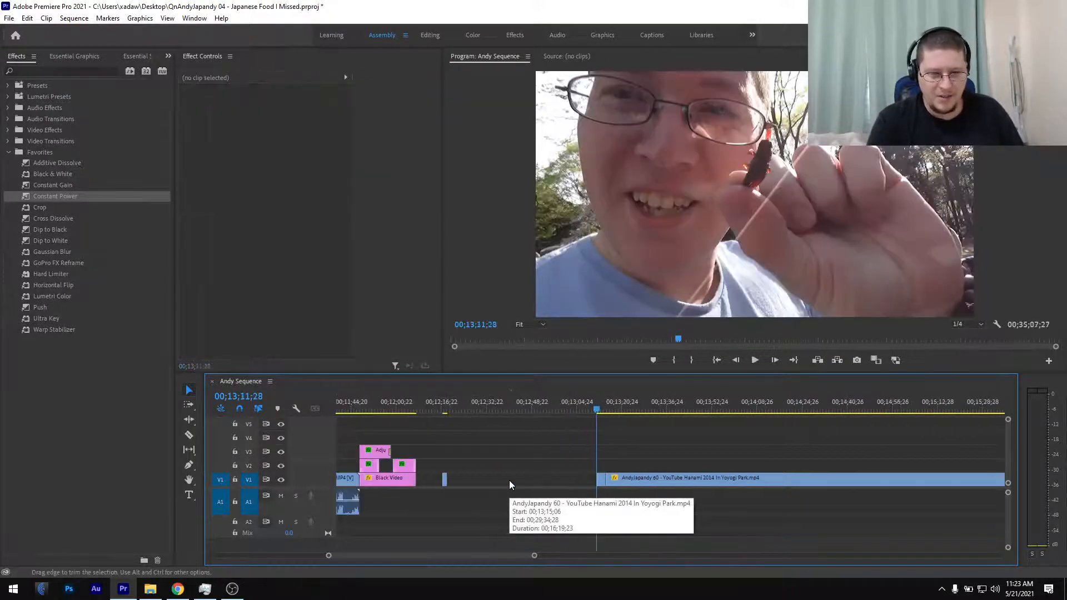
drag(602, 482, 458, 485)
Play the following selfie footage and cut the Hanami clip at about 00;13;17;18, just before the food is eaten
scroll(458, 486, down, 8)
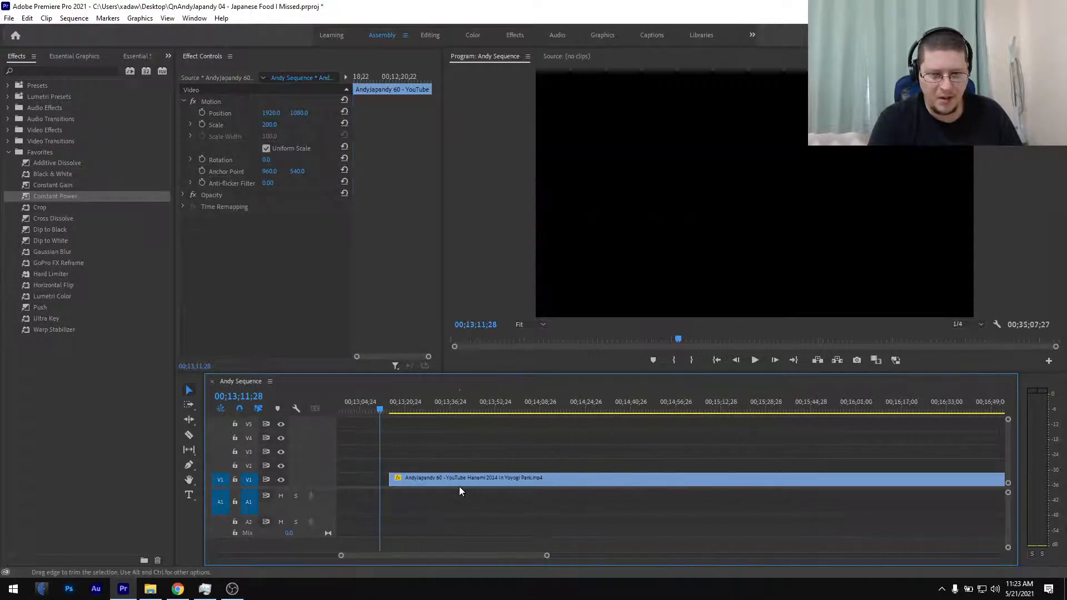
click(392, 413)
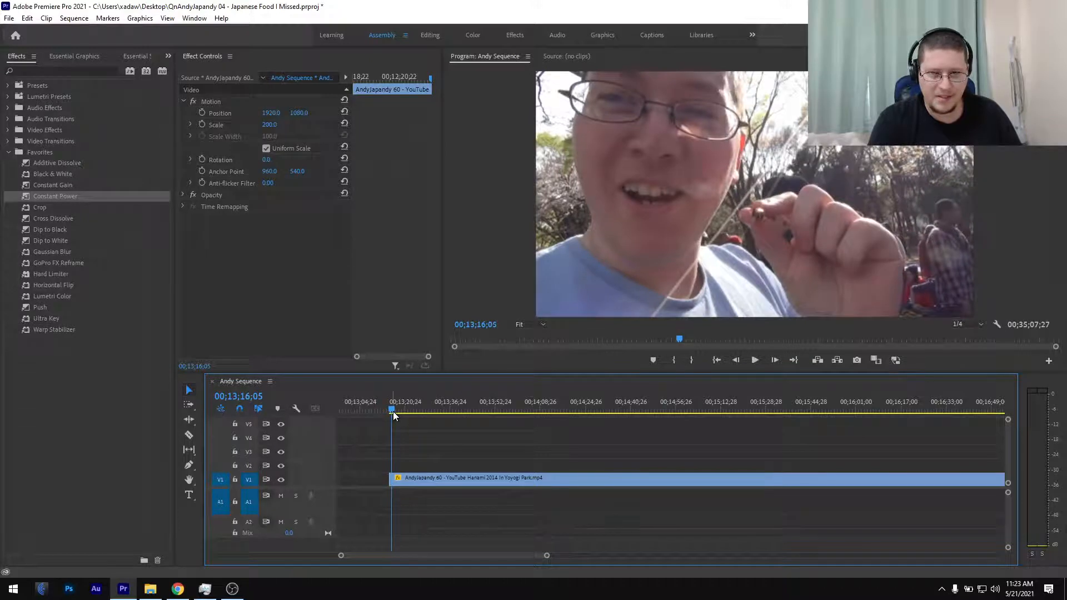
key(space)
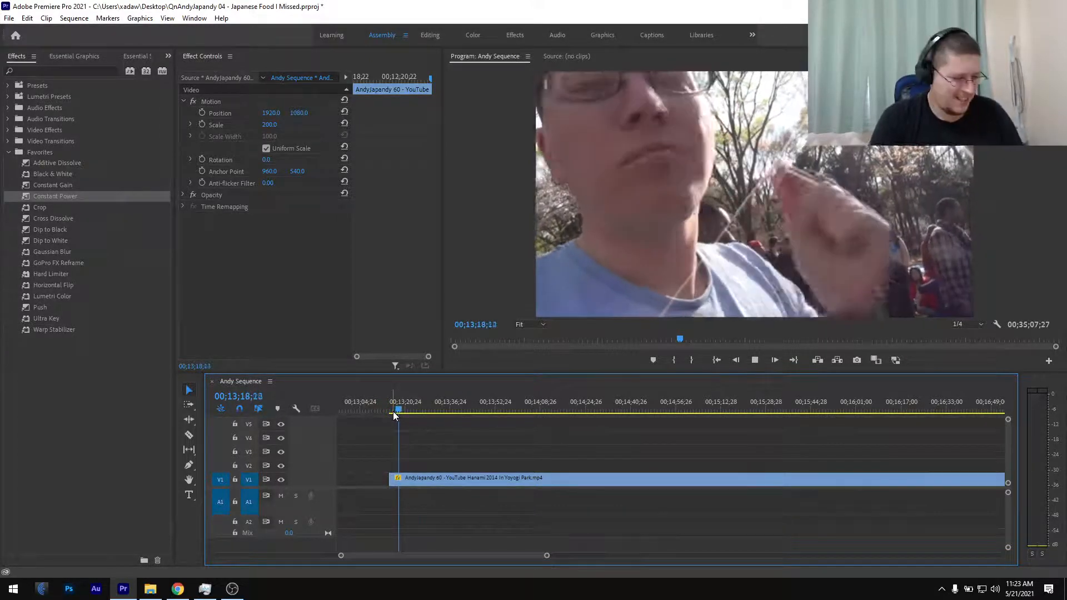
key(space)
key(j)
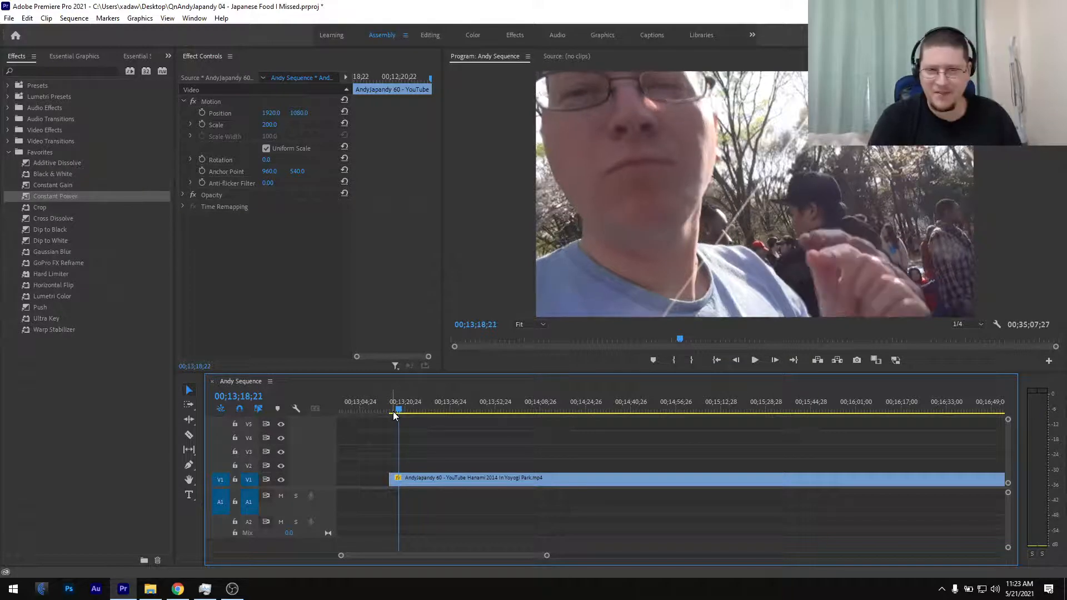
key(k)
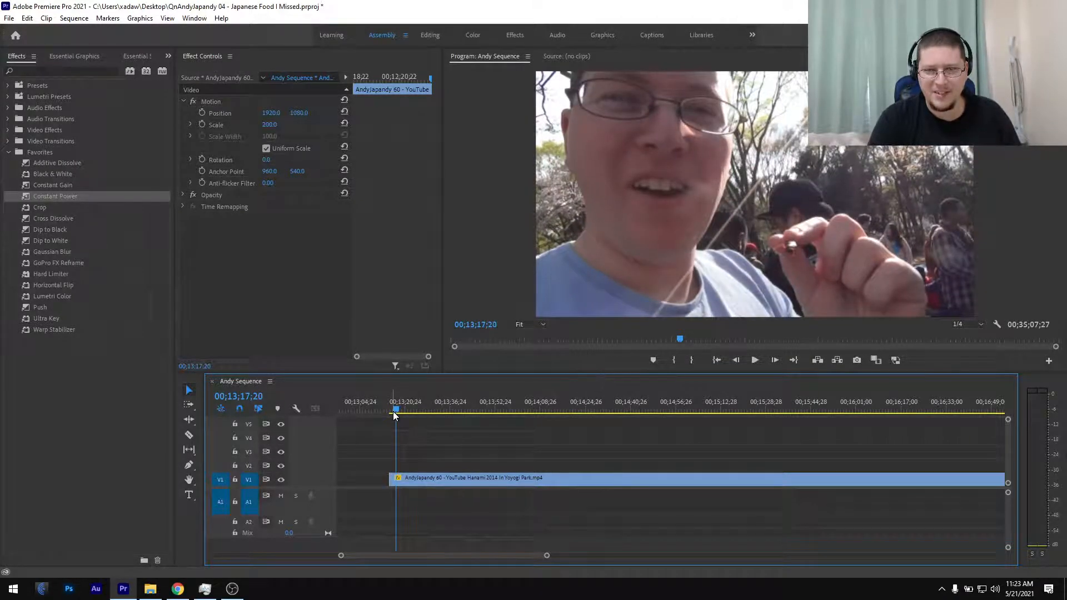
key(Left)
key(Left)
key(Left)
Play on through the chewing footage and cut the Hanami clip at 00;13;20;09
key(space)
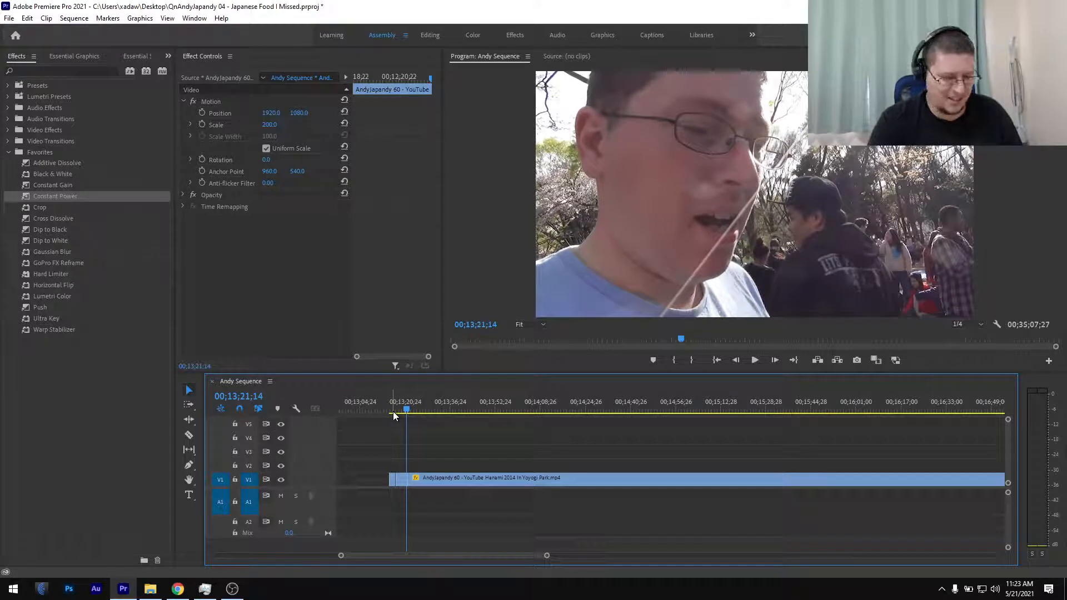
key(shift+Left)
key(shift+Left)
key(shift+Left)
key(shift+Left)
key(shift+Left)
key(shift+Left)
key(shift+Left)
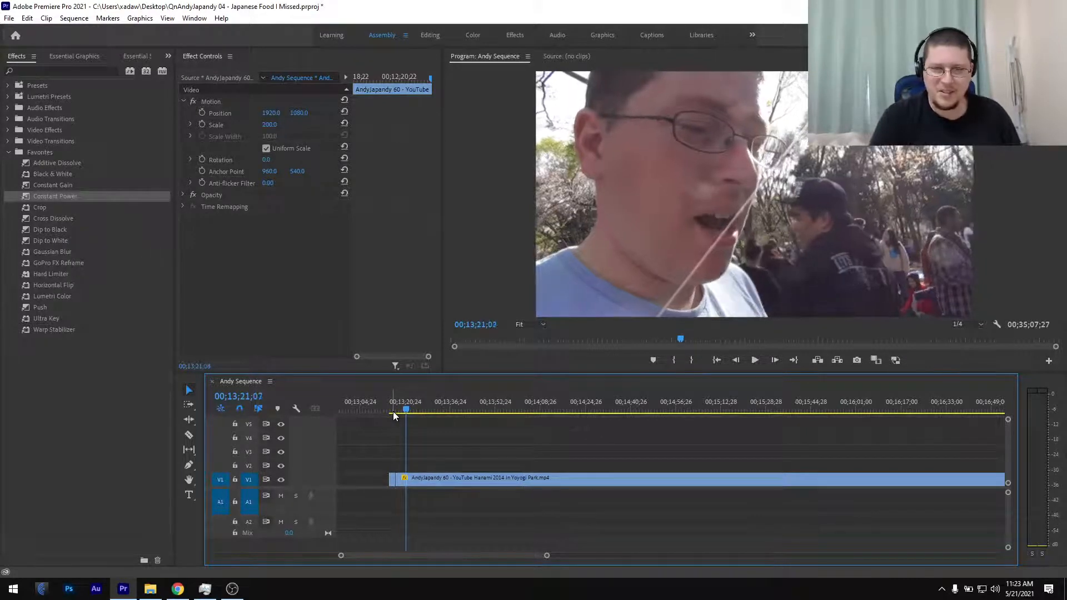
key(Right)
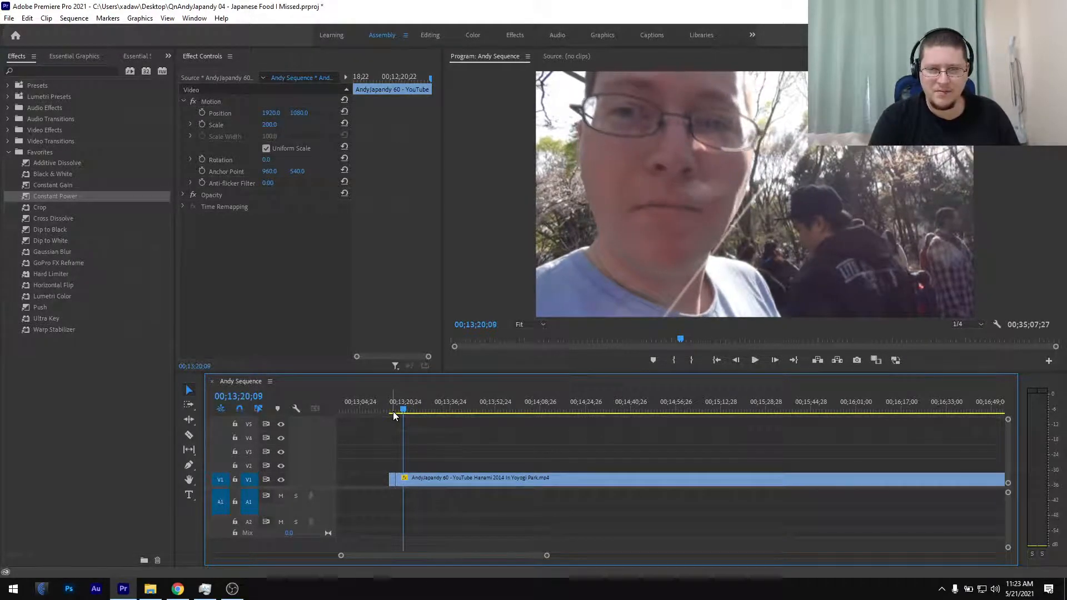
Try to ripple delete the short Hanami piece that starts at 00;13;15;06
scroll(436, 437, up, 5)
scroll(543, 469, up, 1)
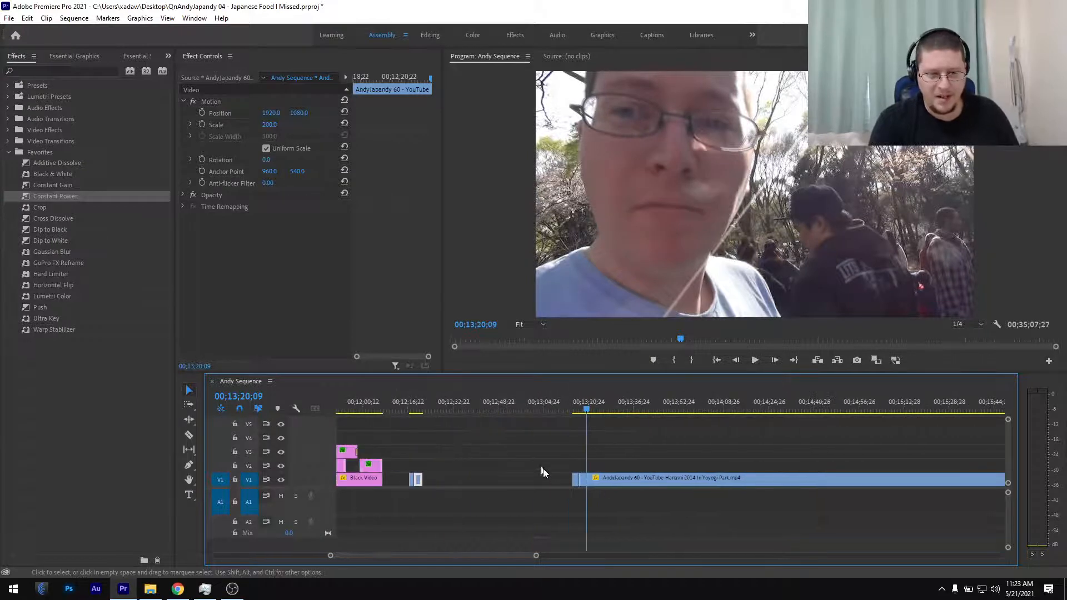
click(576, 478)
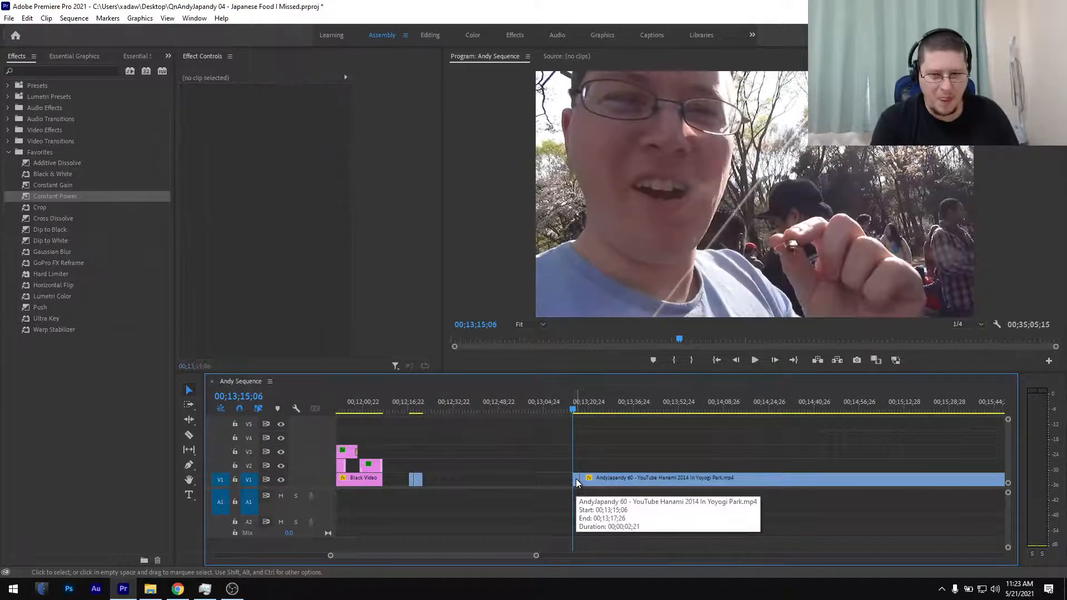
click(576, 479)
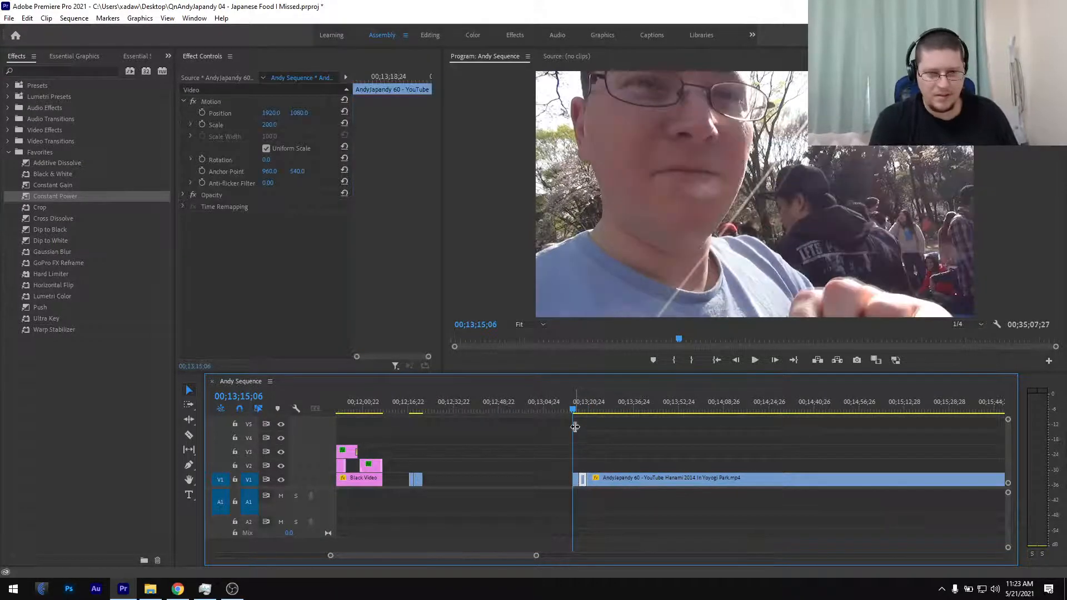
Play the two adjoining short Hanami pieces from 00;13;15;06, and move both on V1 to about 00;12;27, after the other selected shots
key(space)
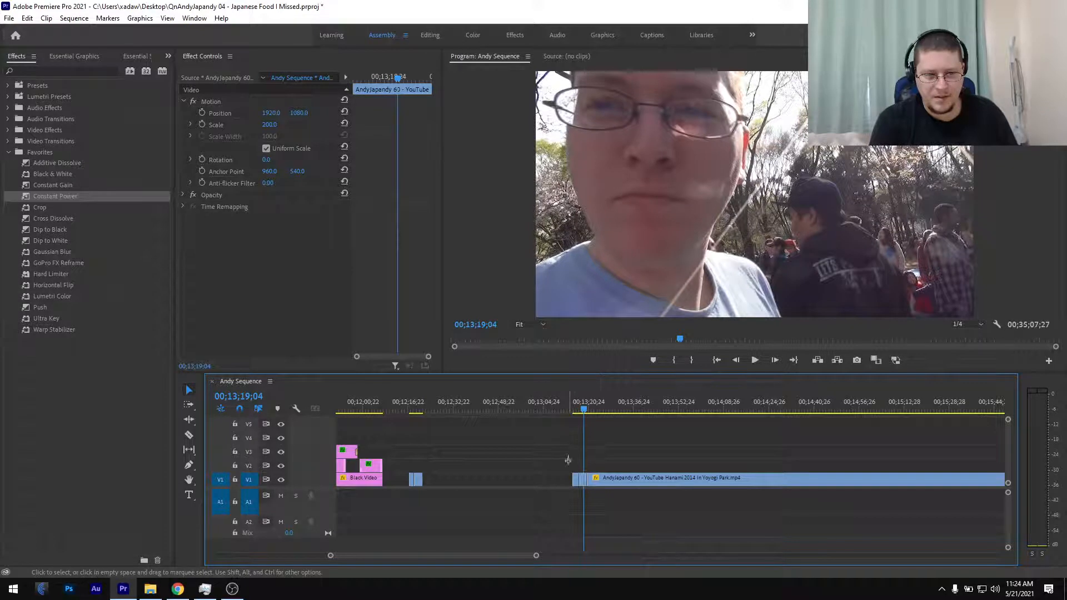
drag(582, 484, 442, 485)
Raise the second of the two moved pieces to V2 and extend the V1 piece beneath it to the same end point
scroll(441, 467, up, 5)
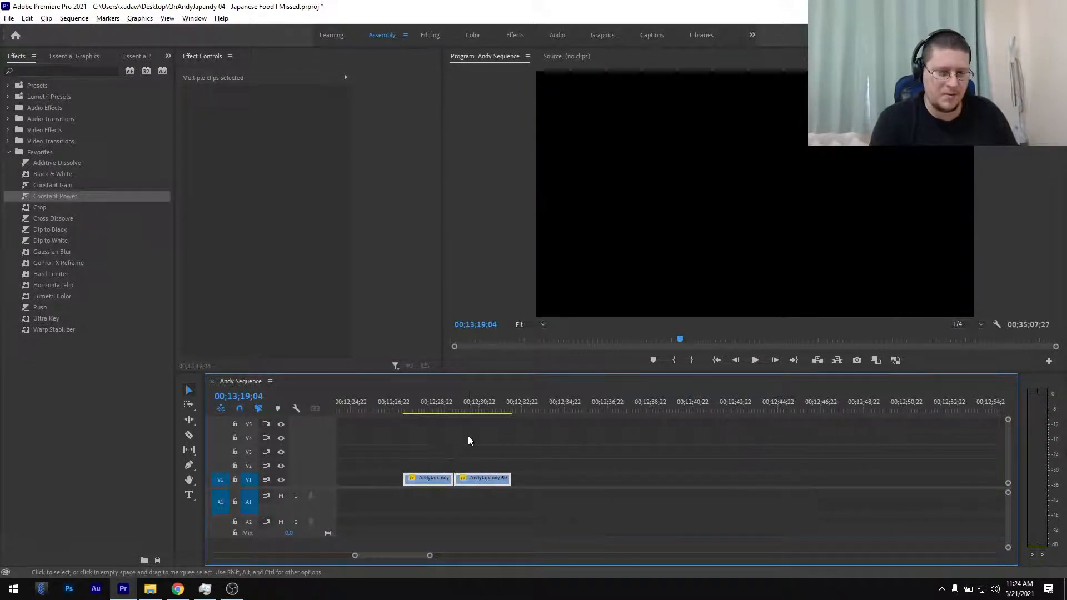
click(471, 456)
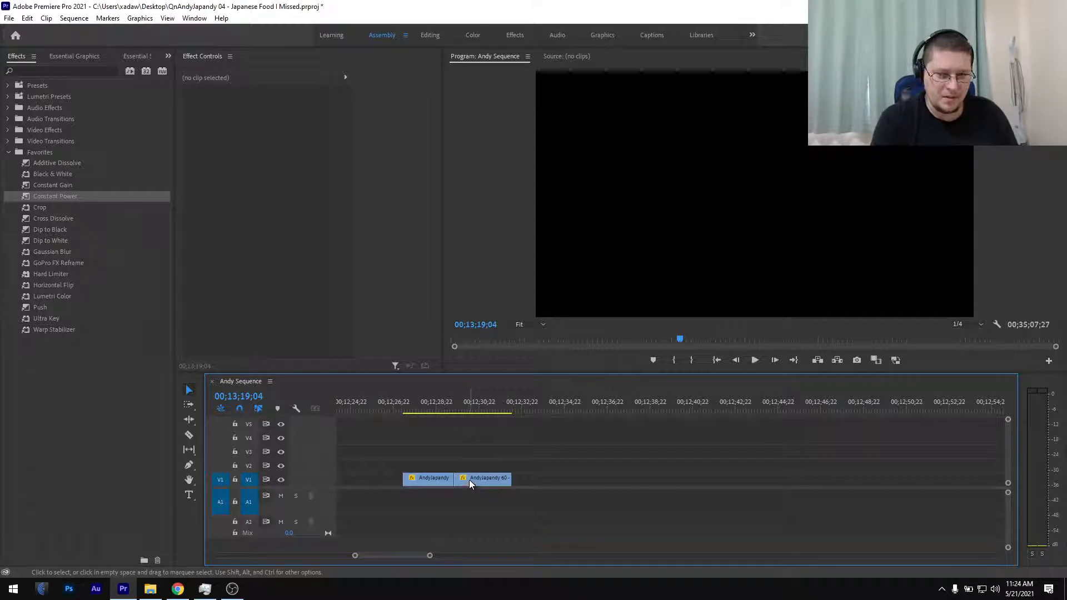
drag(469, 479, 511, 481)
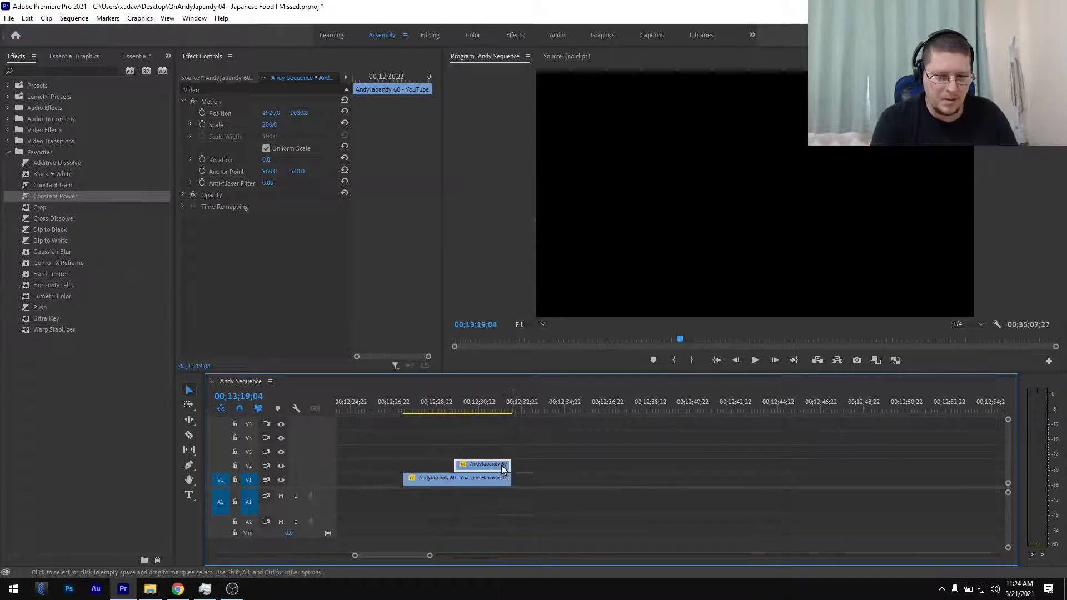
Delete the Hanami piece on V2 and move the V1 piece beneath it directly against the preceding selected shots
key(Delete)
key(minus)
key(minus)
key(minus)
key(minus)
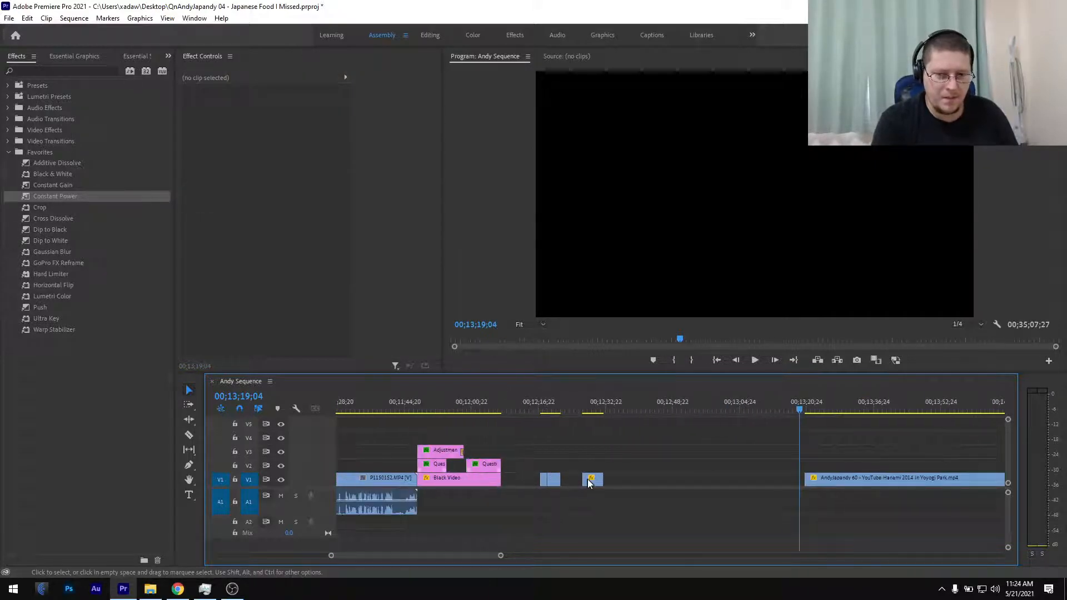
drag(590, 484, 571, 483)
Place an extended copy of the first selected can shot on V2 at 00;12;31;15 and cut it at 00;12;37;29
drag(542, 412, 546, 439)
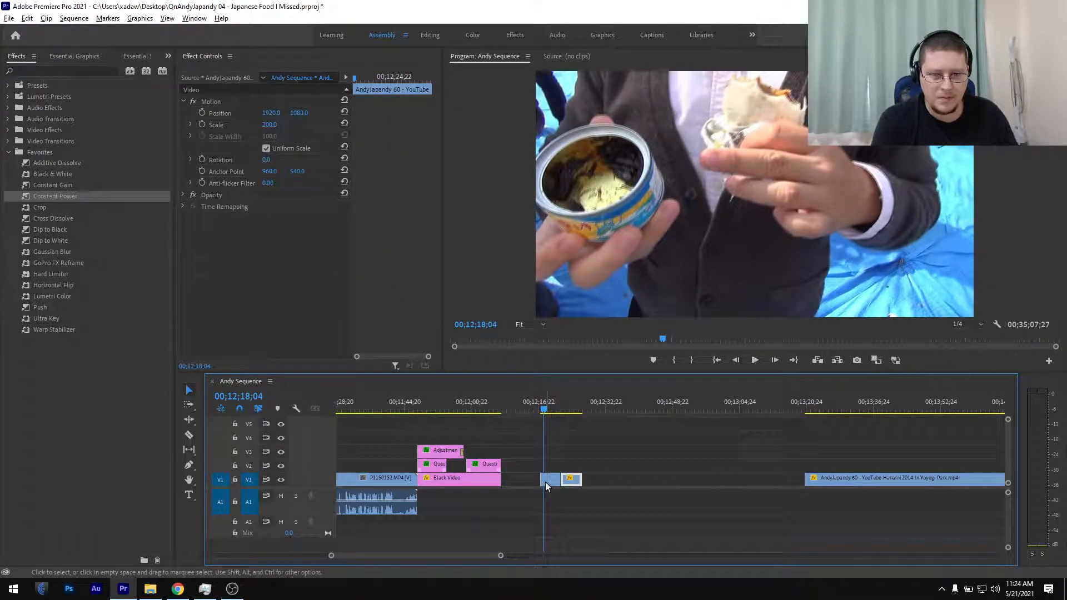
drag(545, 482, 604, 465)
click(607, 410)
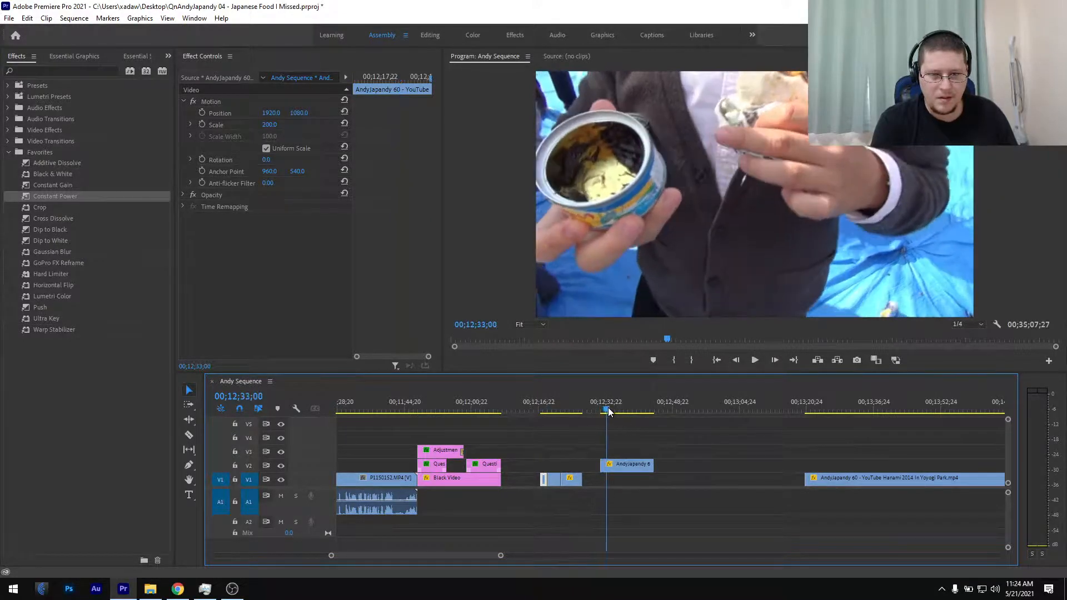
drag(608, 410, 626, 405)
key(ctrl+k)
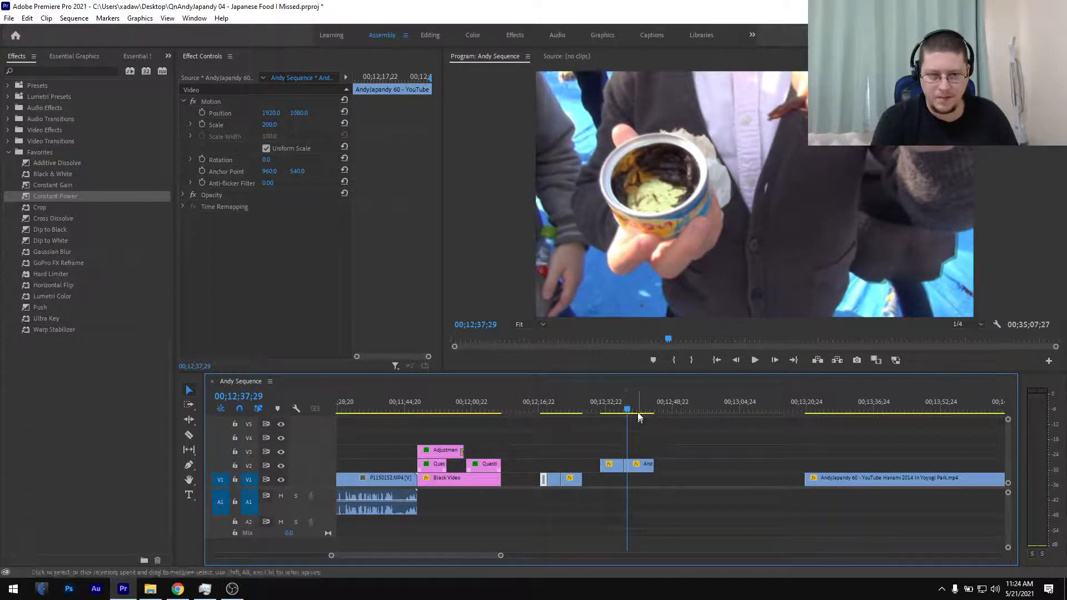
Review the copied can footage on V2 and ripple delete everything after its short opening piece
click(638, 410)
drag(641, 414, 646, 445)
key(shift+Delete)
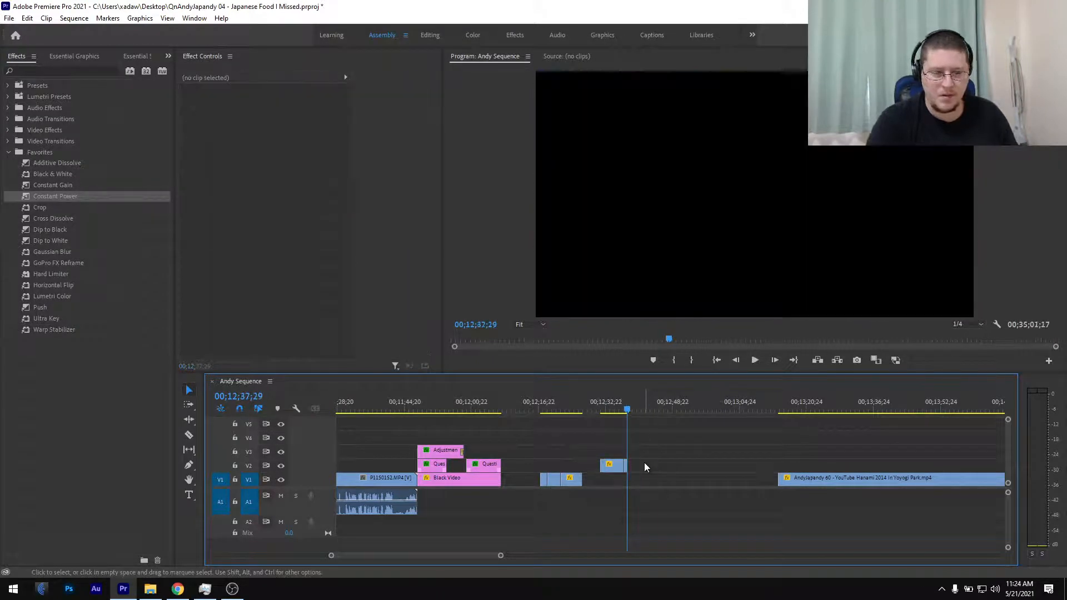
key(Up)
click(609, 467)
key(shift+Delete)
key(Up)
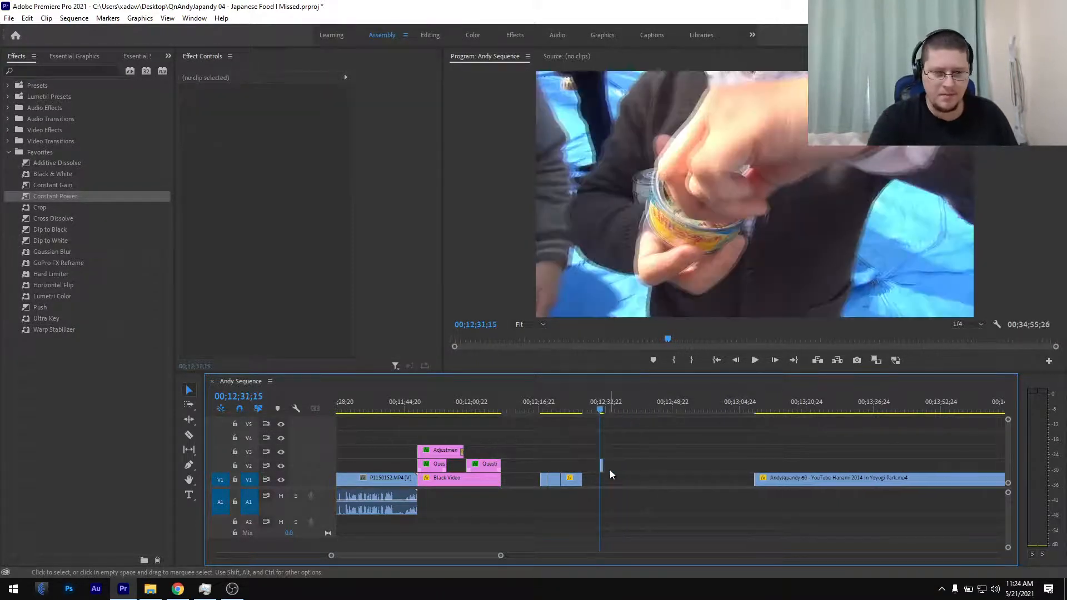
Shift the first selected can shot slightly earlier and move the short V2 piece onto V1 beside it
key(=)
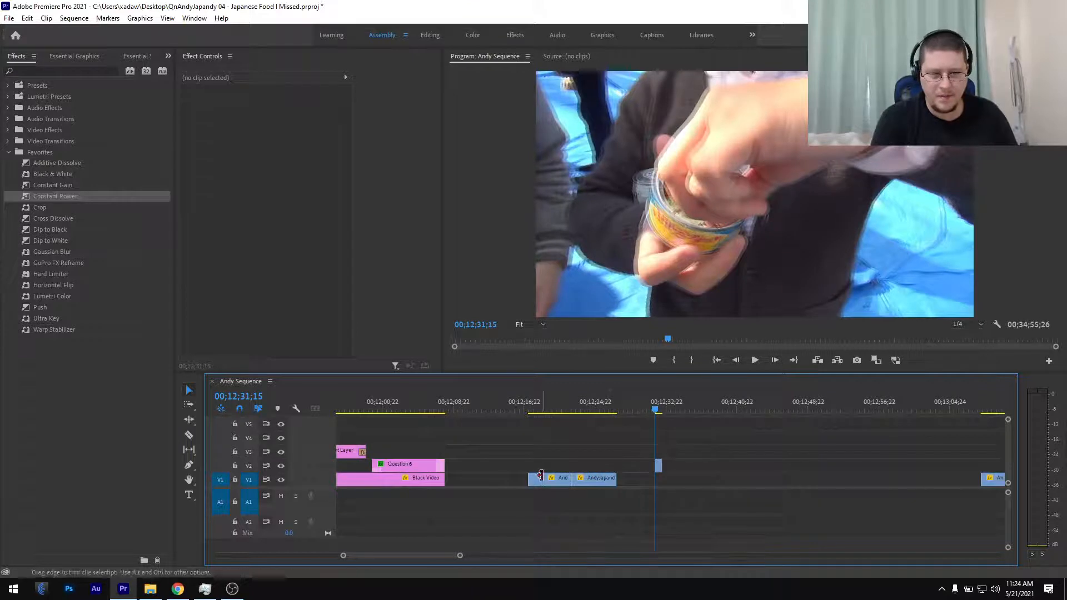
drag(535, 479, 521, 479)
drag(660, 470, 531, 483)
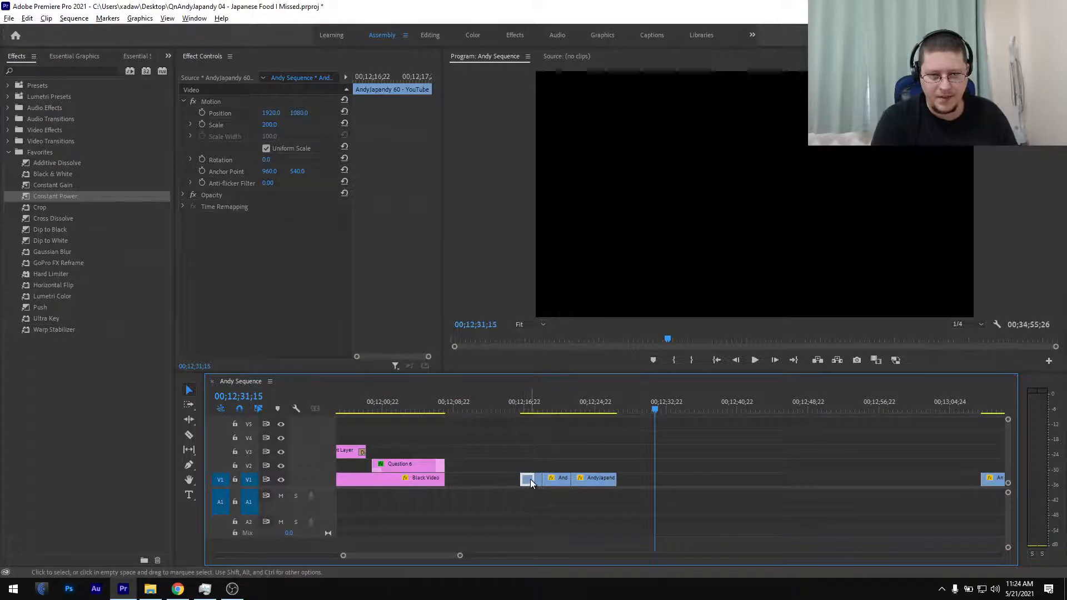
Skim the remaining Hanami footage to 00;28;43;14 and ripple delete the whole leftover Hanami clip
key(minus)
key(minus)
key(minus)
key(minus)
key(minus)
click(608, 409)
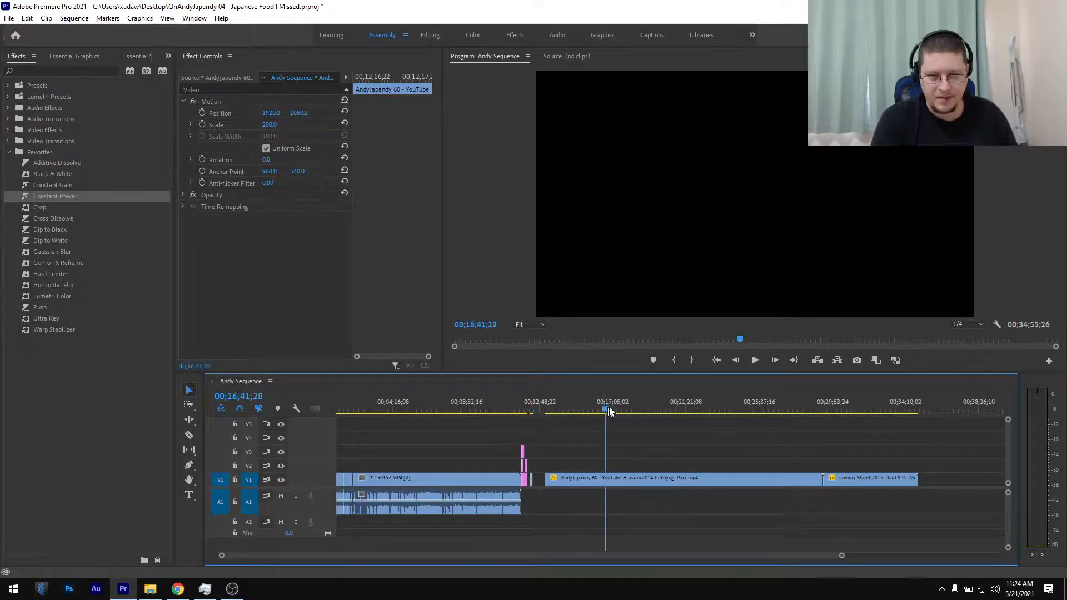
drag(608, 409, 764, 420)
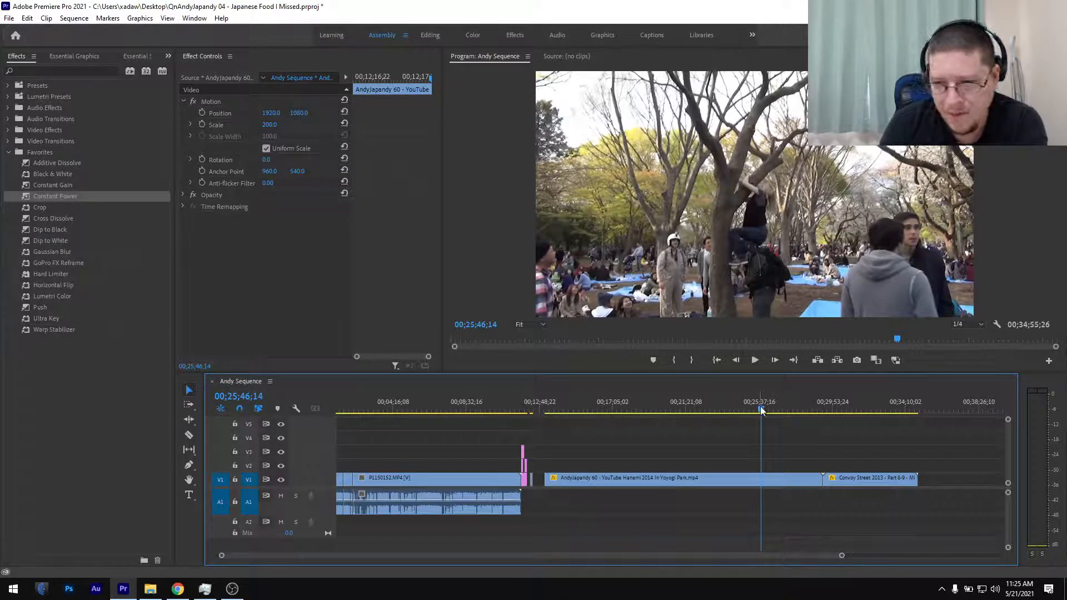
drag(761, 410, 812, 418)
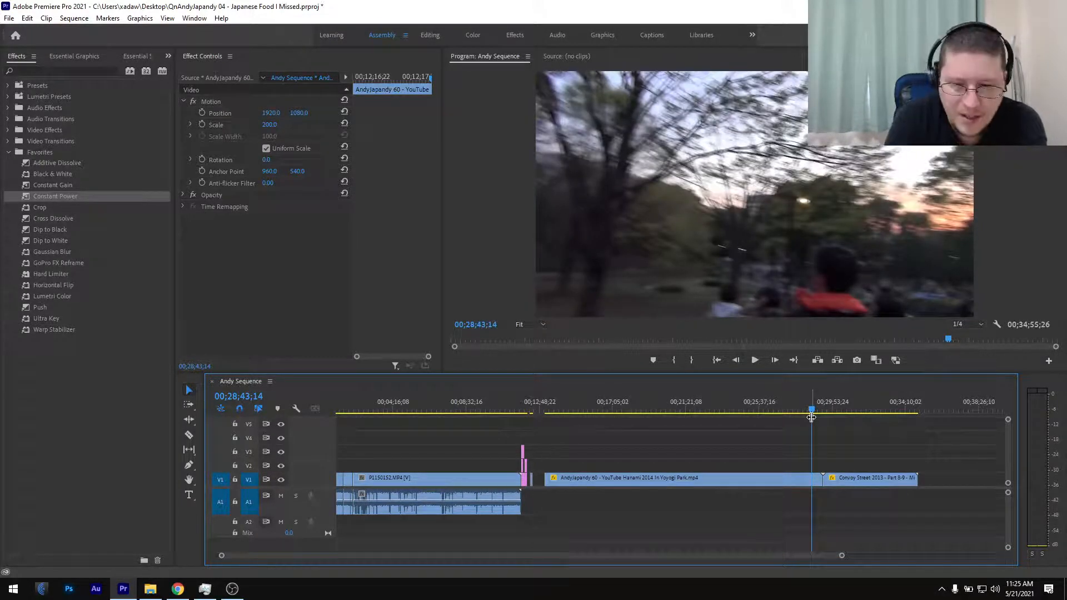
click(745, 479)
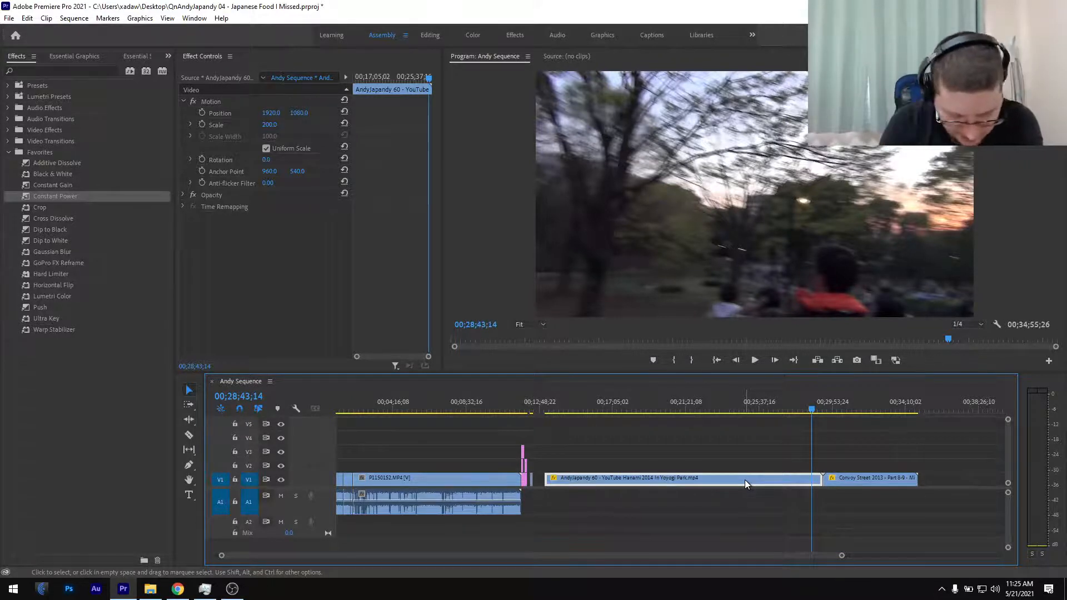
key(shift+Delete)
key(Up)
key(Up)
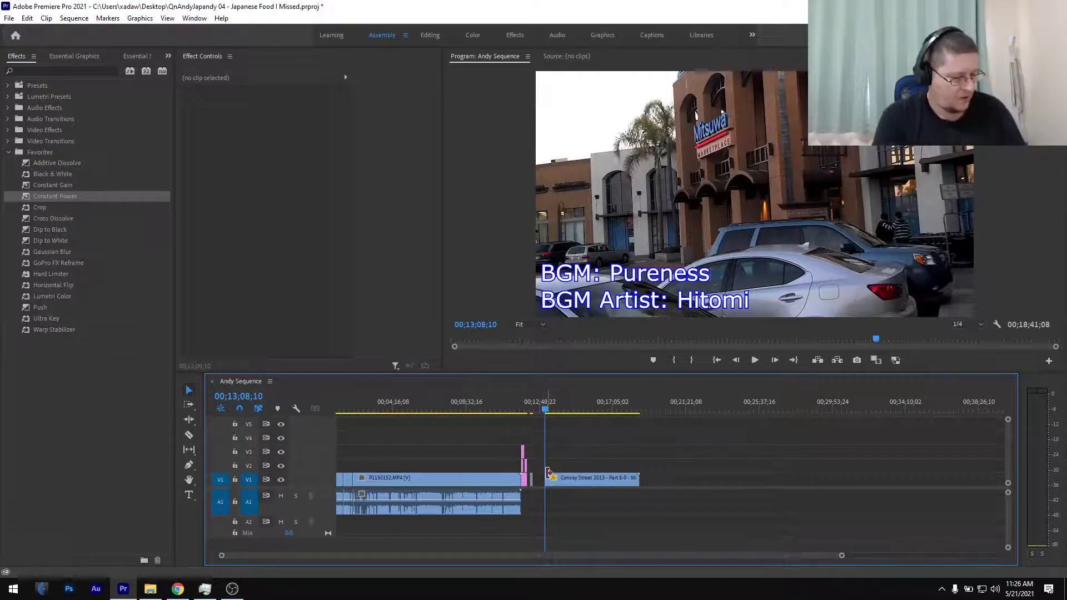
Skim the Convoy Street clip to the Pocky shelf footage and cut it at 00;17;07;16
key(equal)
key(equal)
scroll(541, 468, up, 4)
scroll(638, 477, down, 5)
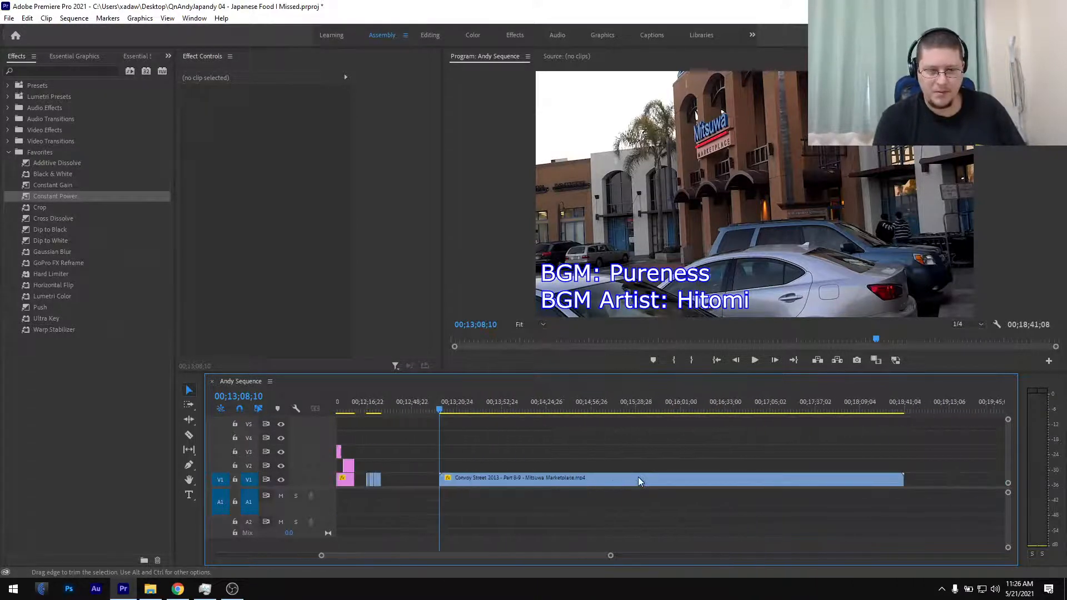
drag(440, 410, 775, 429)
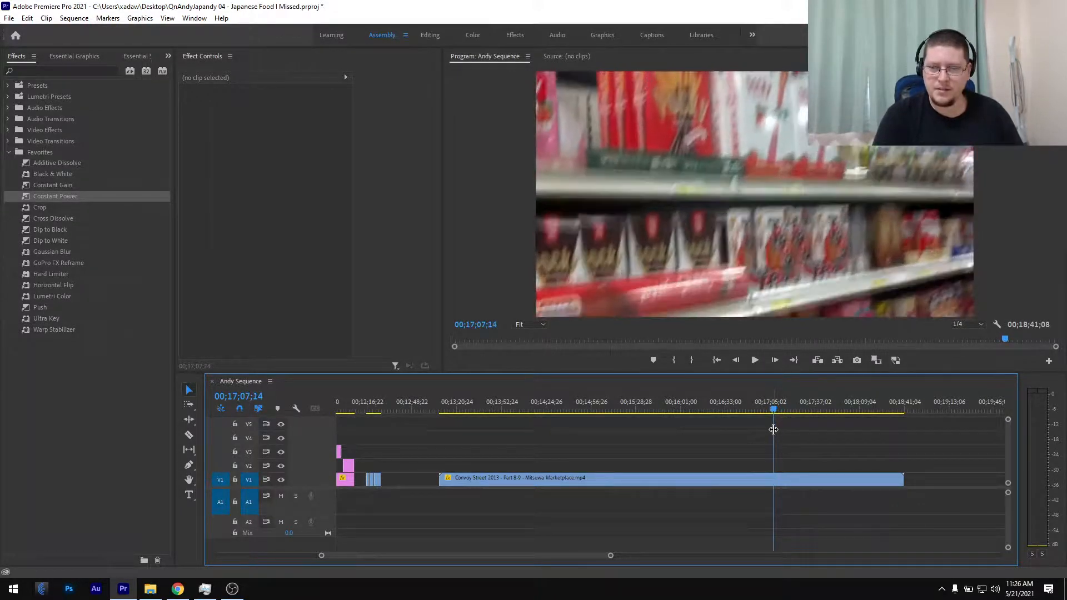
key(ctrl+k)
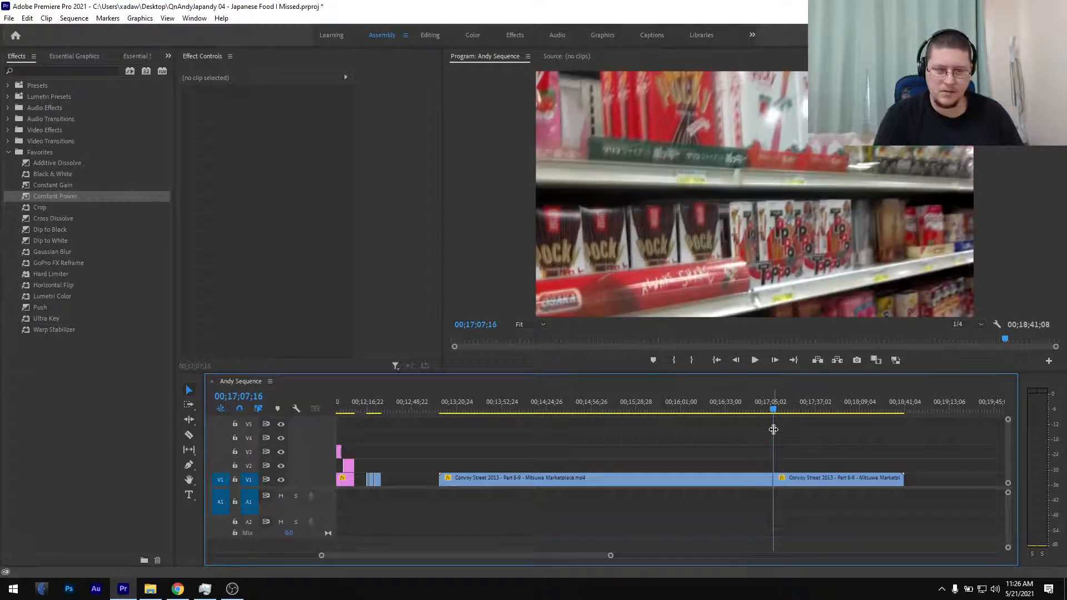
Check the Pocky shelf footage frame by frame and cut the Convoy Street clip again at 00;17;10;22
key(space)
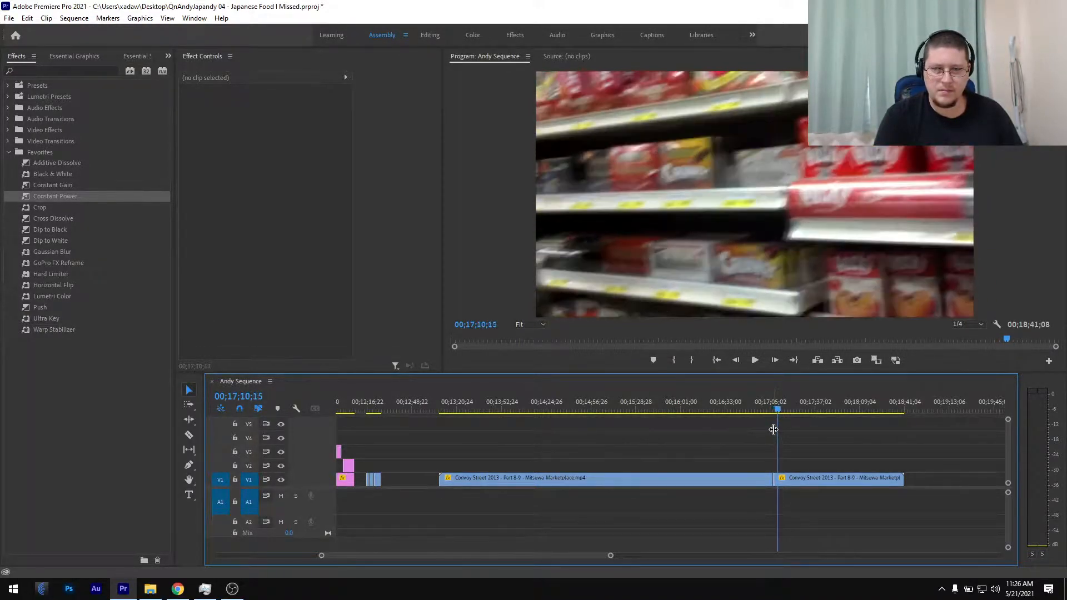
key(Left)
key(Left)
key(Left)
key(Left)
key(Left)
key(Left)
key(Left)
key(Left)
key(Left)
key(Left)
key(Left)
key(Left)
key(Left)
key(Left)
key(Left)
key(Left)
key(Left)
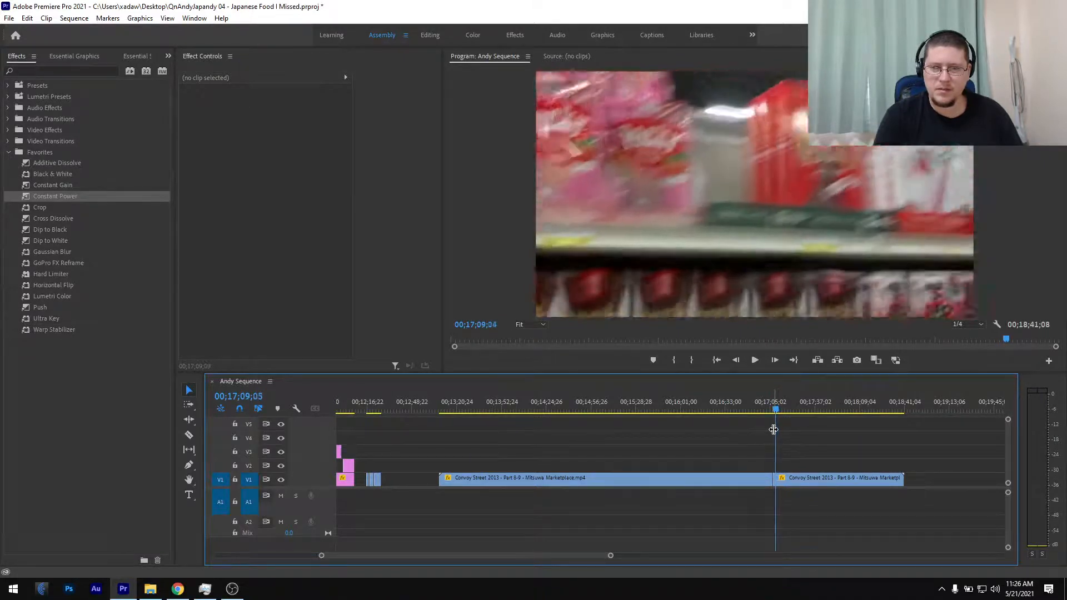
key(Left)
key(Left)
key(Left)
key(Left)
key(Left)
key(Left)
key(Left)
key(Left)
key(Left)
key(Left)
key(Left)
key(Left)
key(Left)
key(Left)
key(Right)
key(Right)
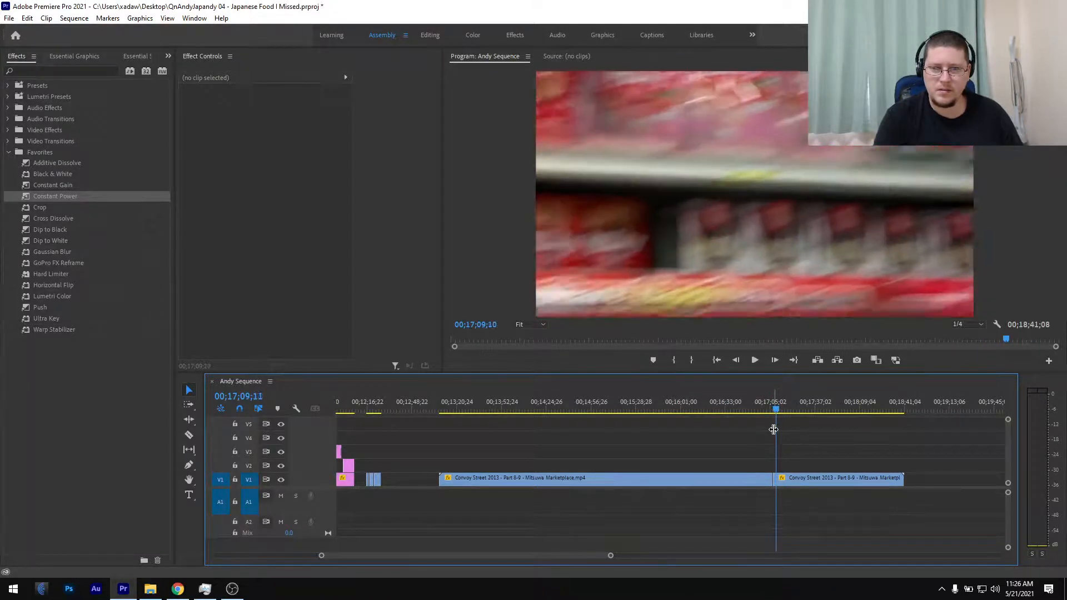
key(Right)
key(Right)
key(Right)
key(Right)
key(Right)
key(Right)
key(Right)
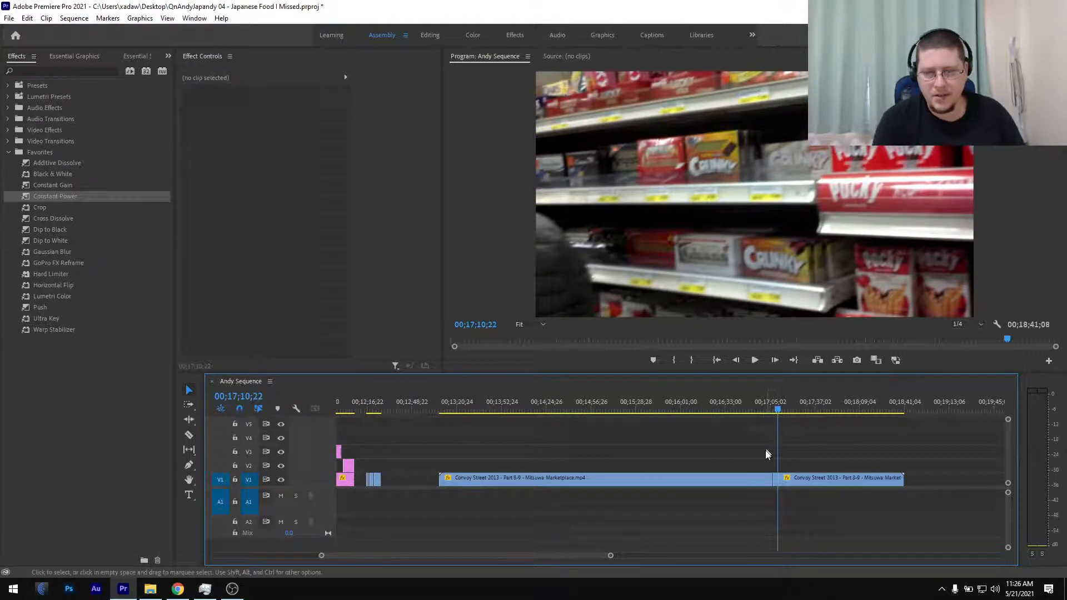
Ripple delete the Convoy Street footage before the short shelf shot and move that shot to about 00;12;31 on V1
click(728, 475)
key(shift+Delete)
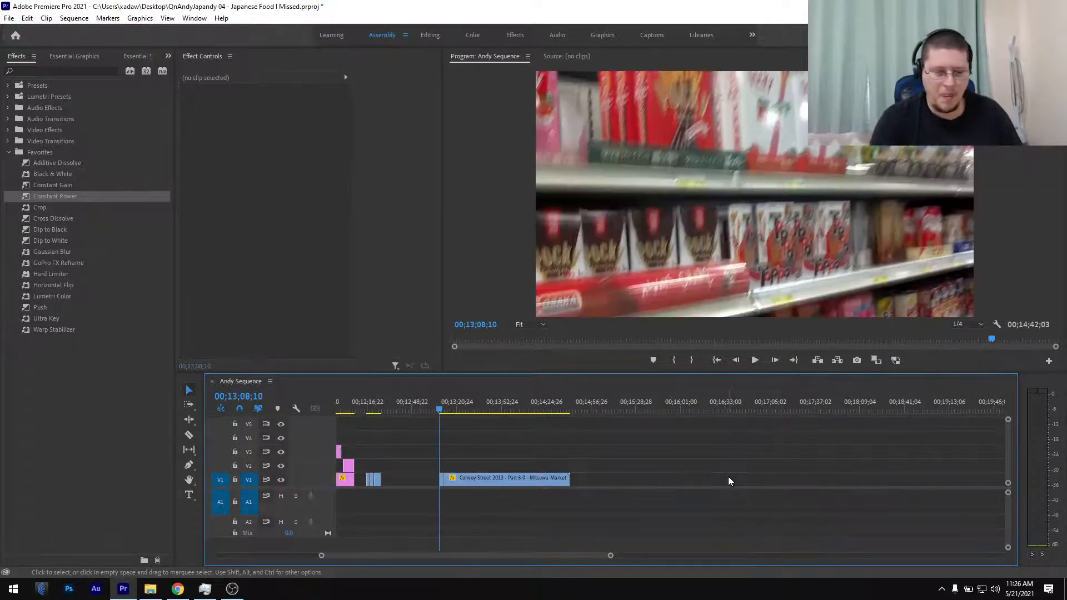
scroll(422, 465, up, 2)
scroll(423, 465, up, 2)
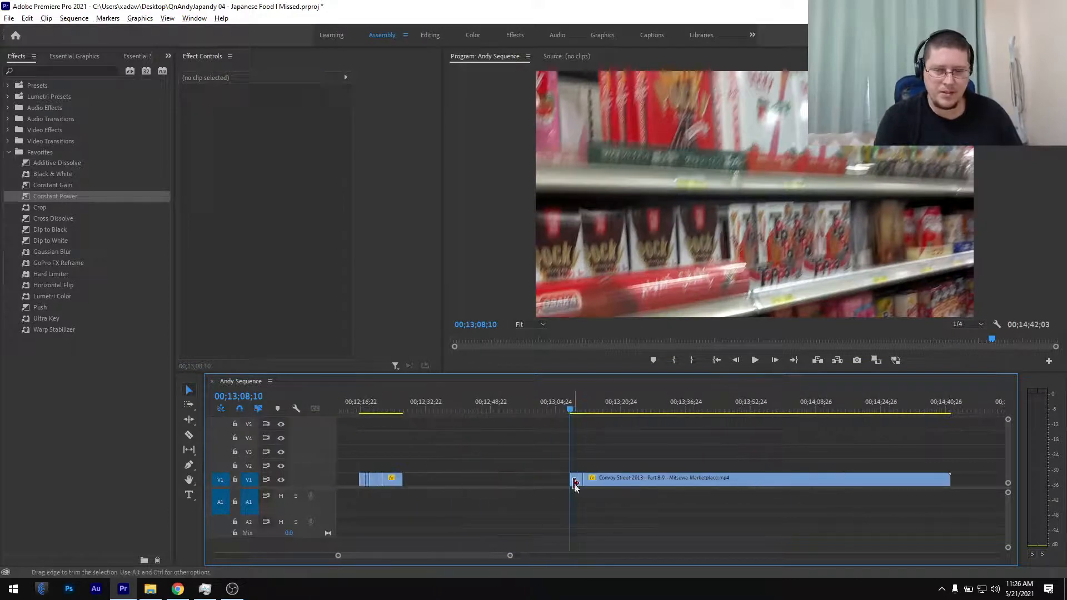
drag(577, 479, 425, 482)
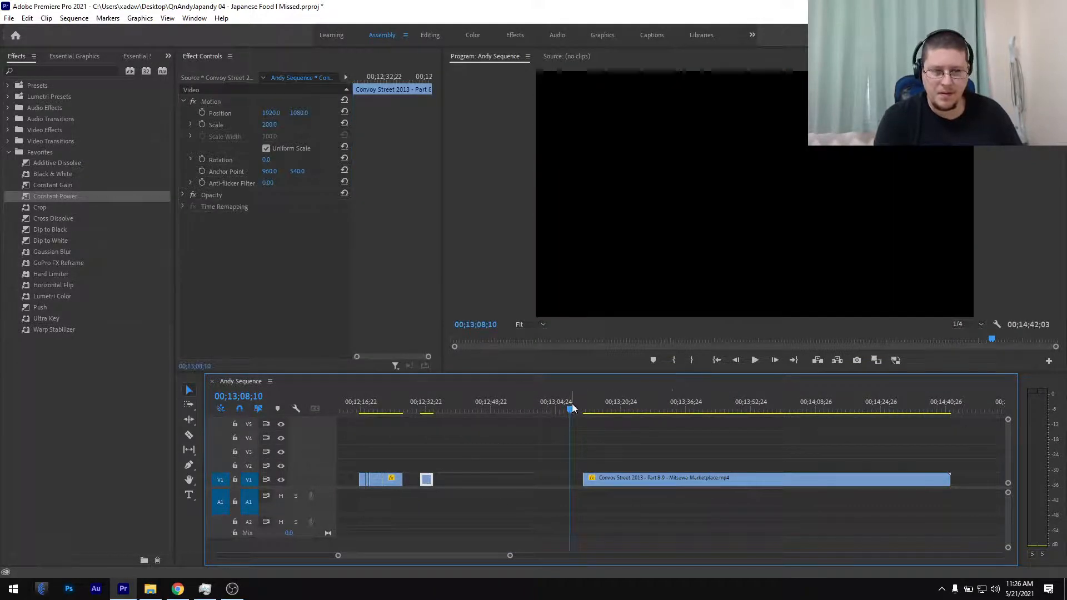
Skim the remaining Convoy Street footage to 00;14;39;09, delete that leftover clip and save the project
drag(571, 410, 940, 420)
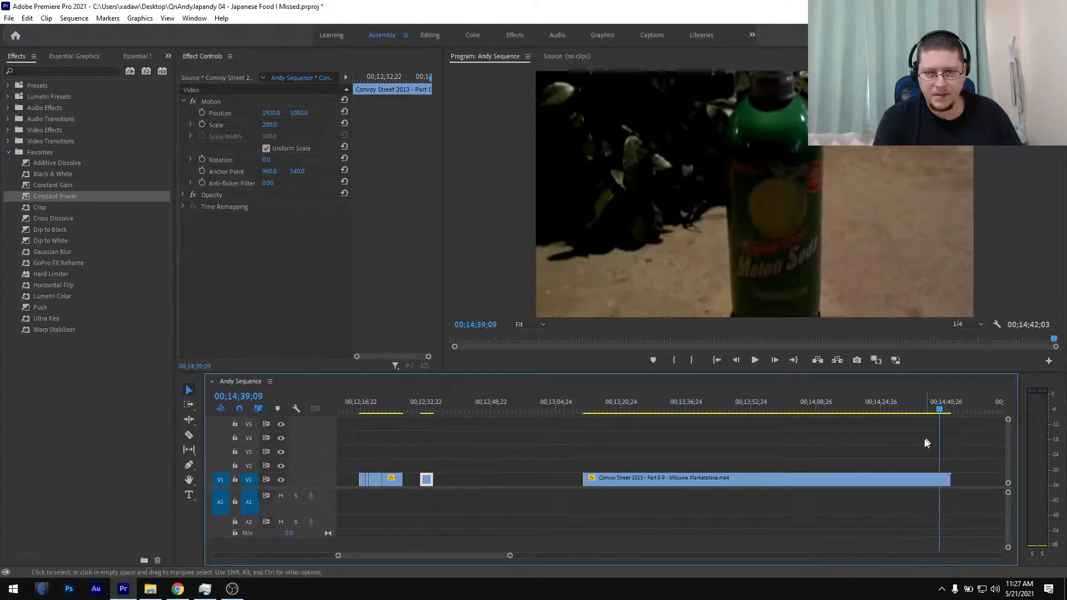
click(903, 479)
key(Delete)
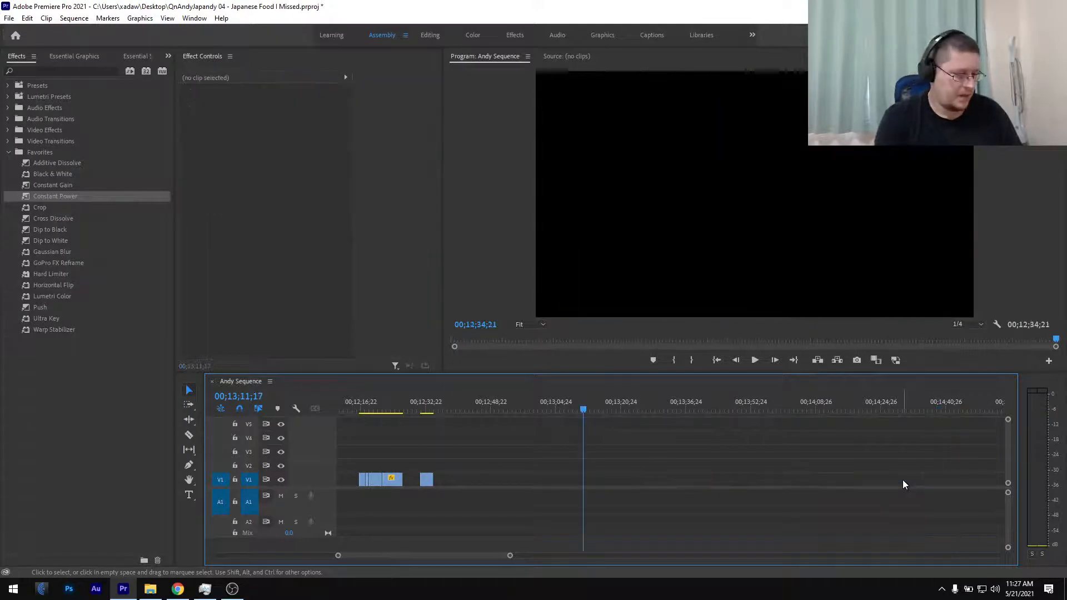
key(ctrl+s)
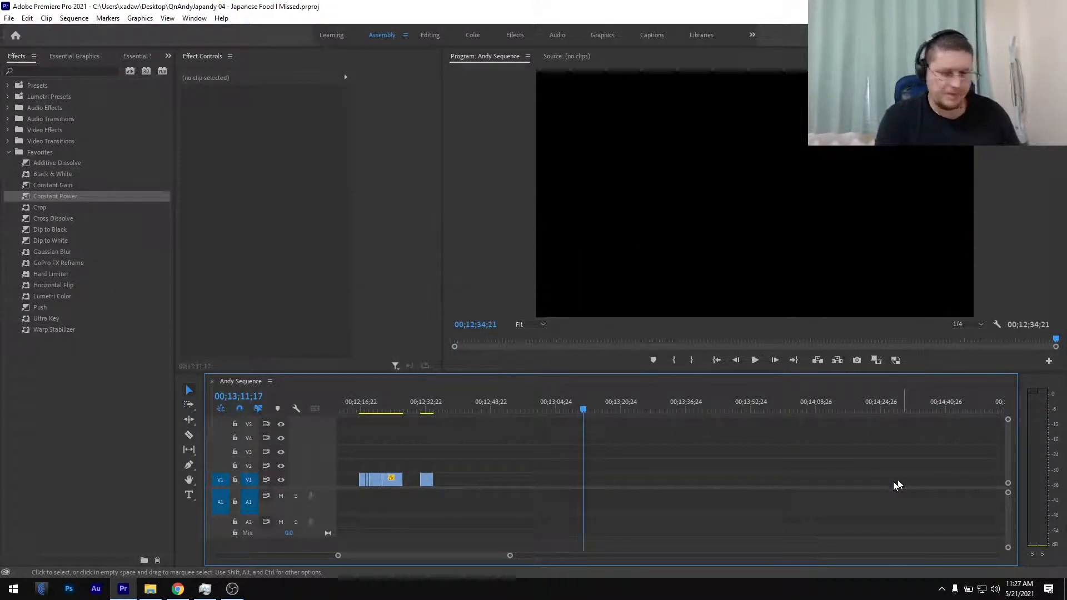
Return to the talking-head footage and play parts of it between about 00;01;20 and 00;02;00
scroll(421, 491, down, 5)
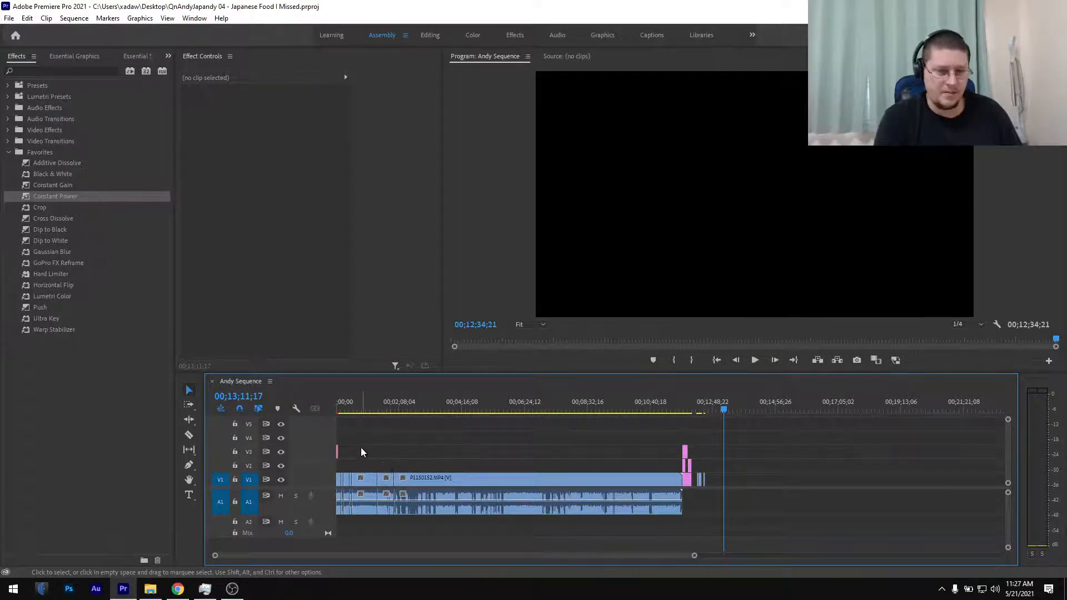
scroll(351, 445, up, 3)
scroll(347, 448, up, 2)
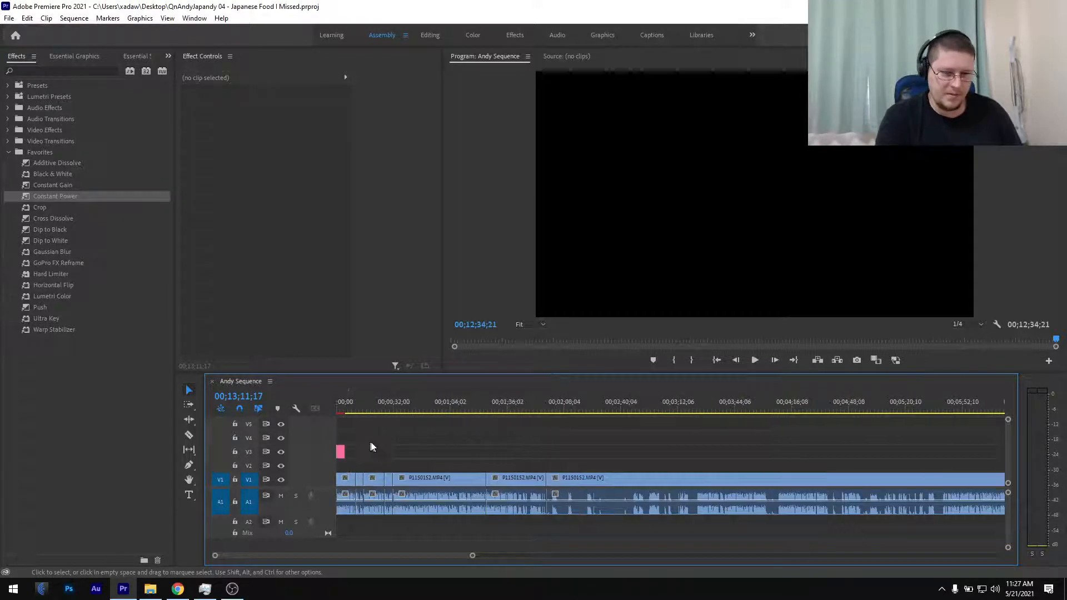
click(480, 409)
scroll(495, 443, up, 3)
key(space)
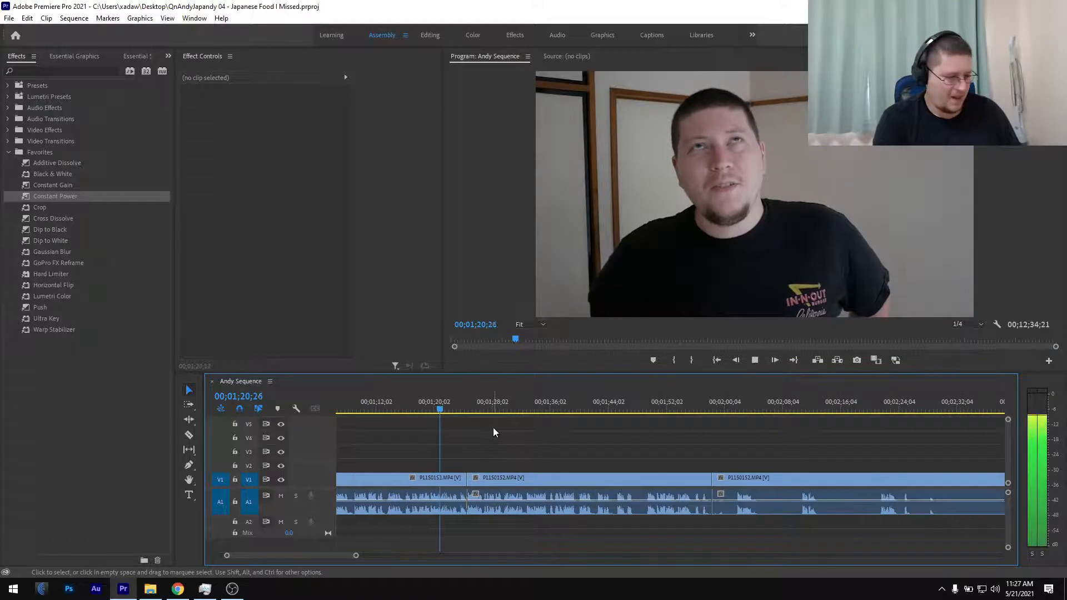
click(462, 411)
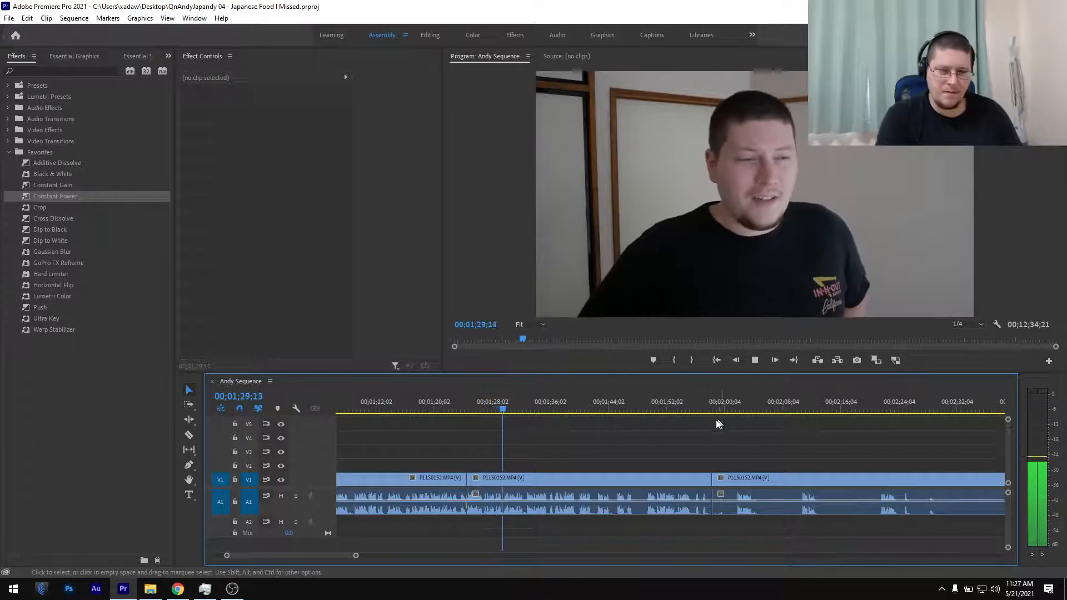
click(683, 406)
key(space)
scroll(673, 414, down, 4)
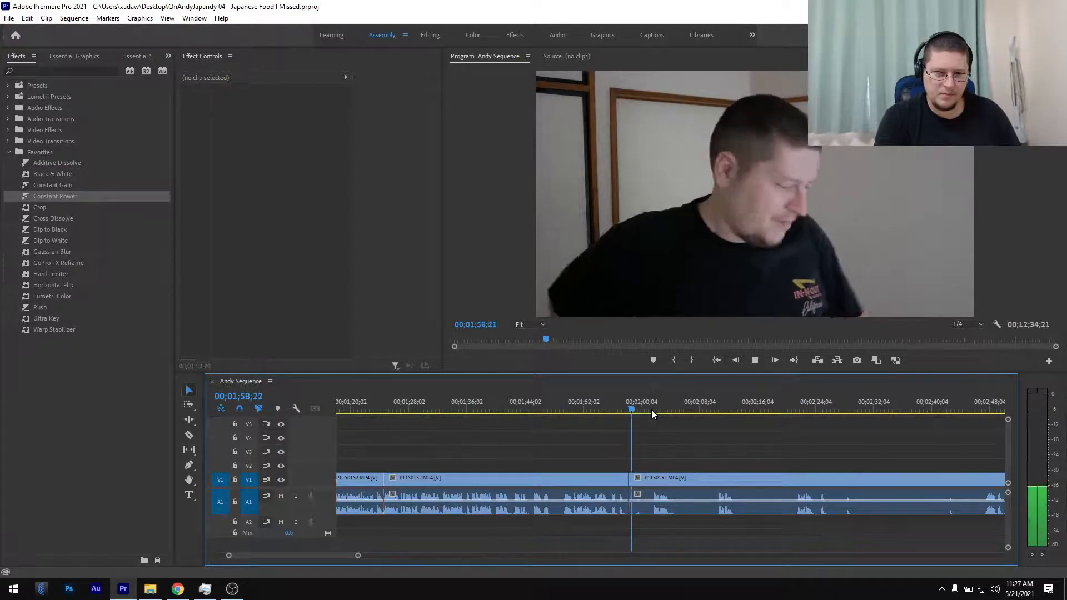
scroll(656, 410, down, 2)
key(space)
Locate the next usable take in the talking-head footage and cut the clip at 00;03;13;18
drag(677, 406, 912, 422)
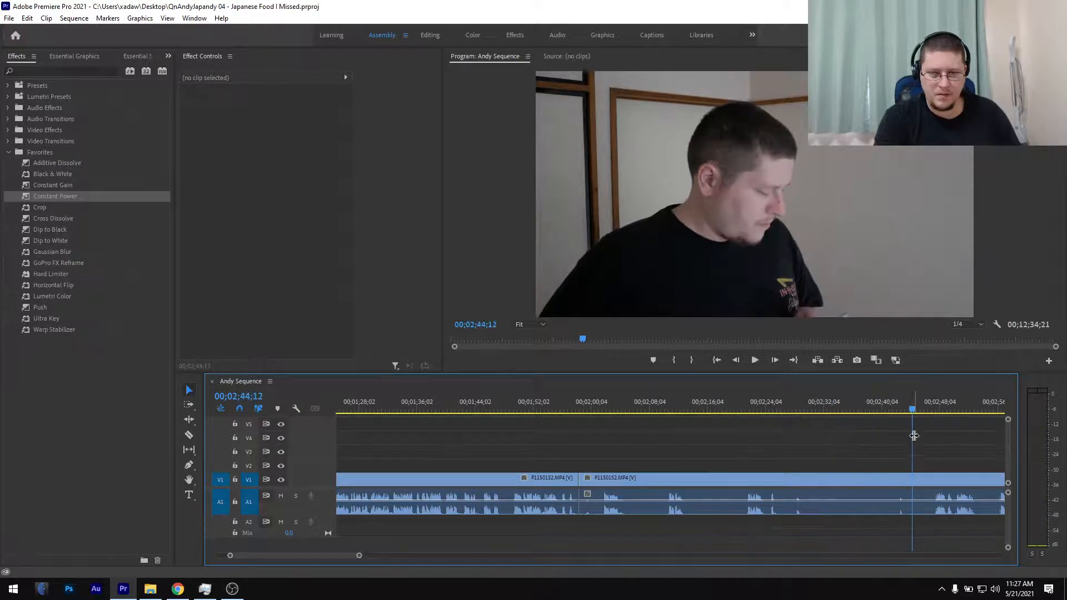
scroll(893, 444, down, 6)
alt+scroll(893, 444, down, 2)
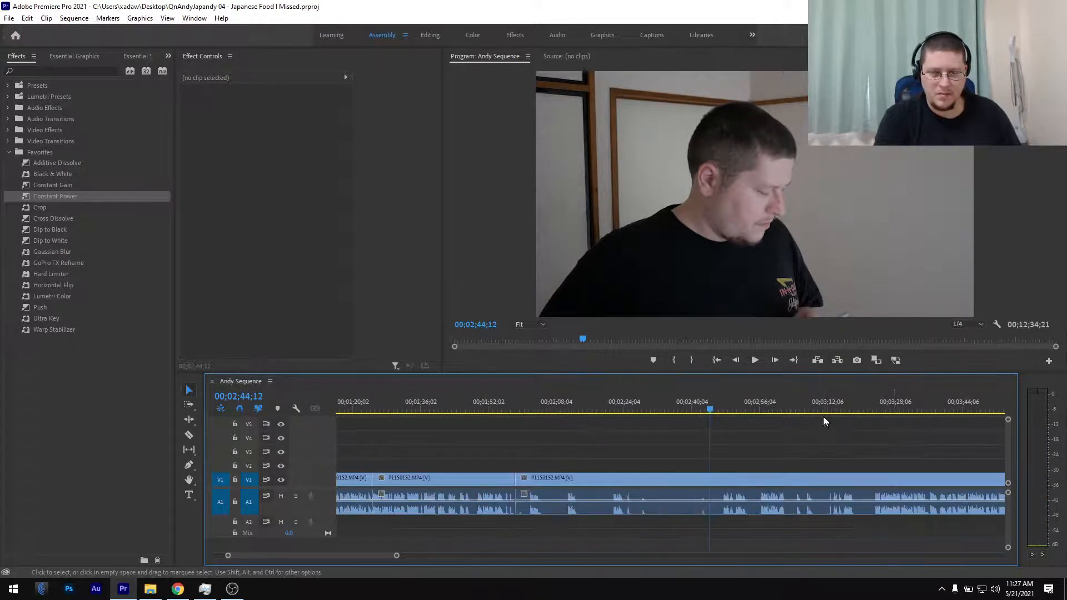
click(834, 406)
key(space)
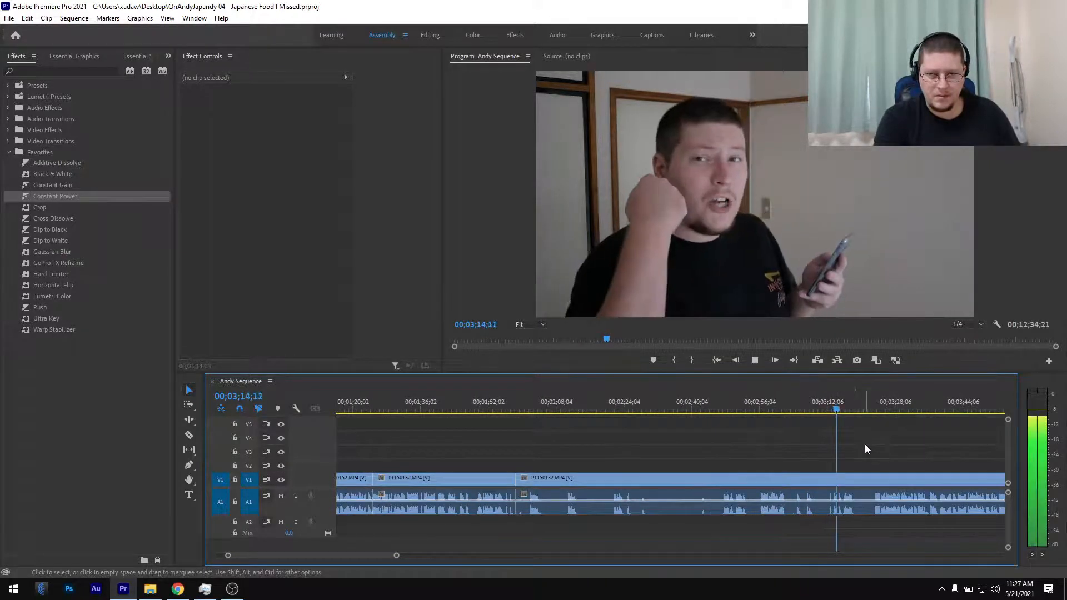
alt+scroll(861, 446, up, 5)
alt+scroll(685, 425, up, 1)
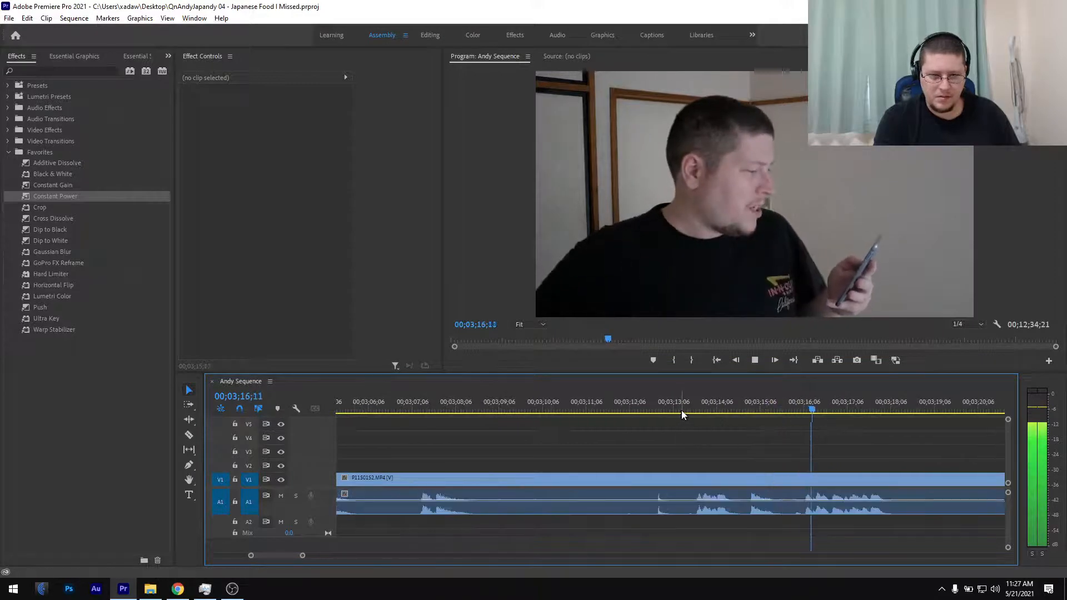
click(696, 410)
drag(702, 411, 696, 426)
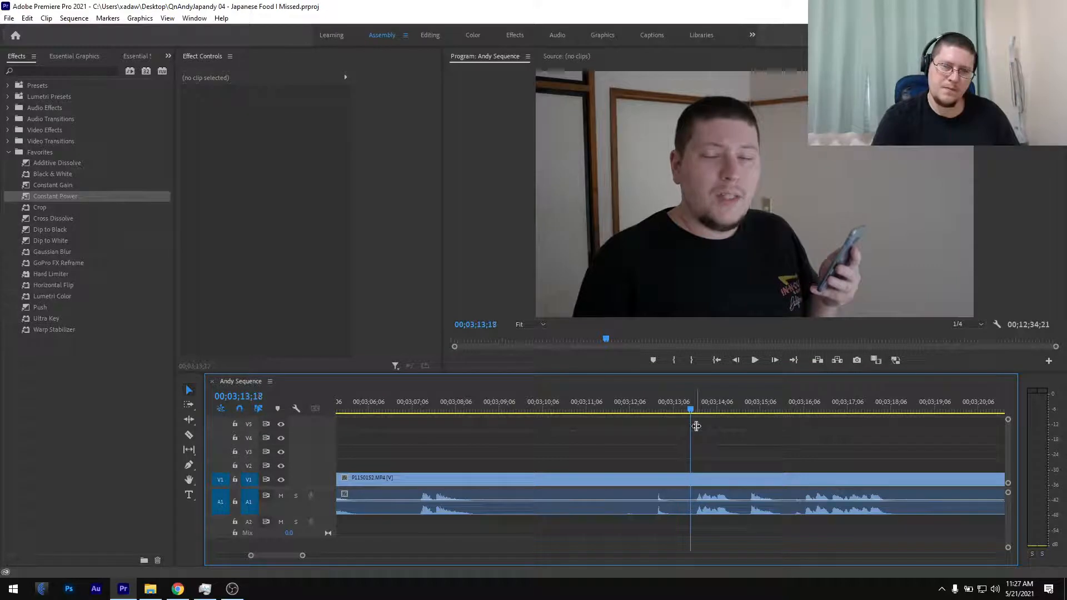
key(ctrl+k)
Ripple delete the talking-head section between 00;01;58;10 and the cut at 00;03;13;18
key(minus)
key(minus)
key(minus)
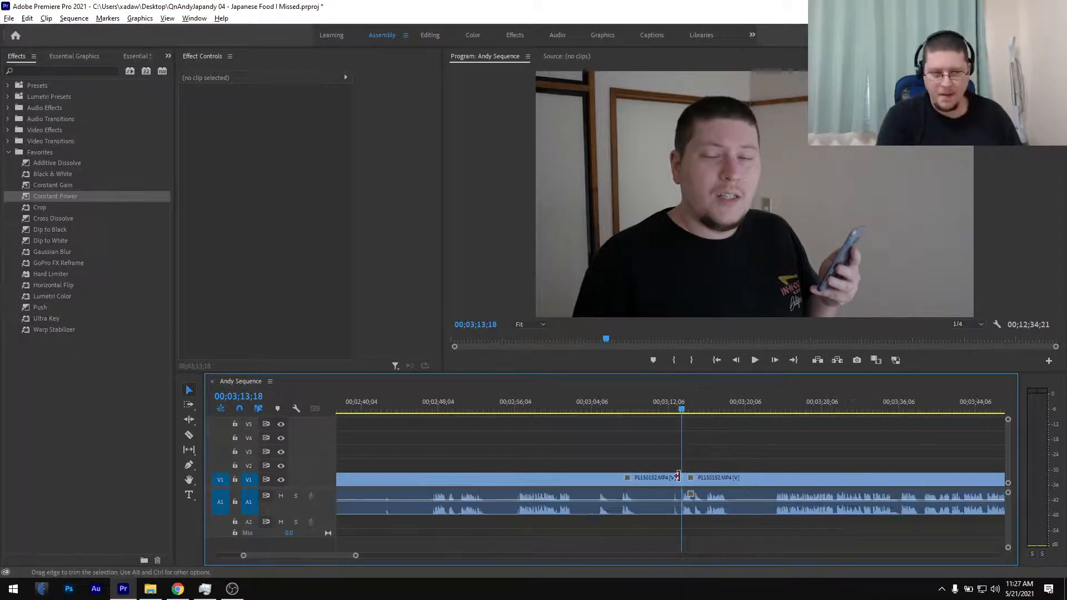
key(minus)
key(minus)
click(640, 483)
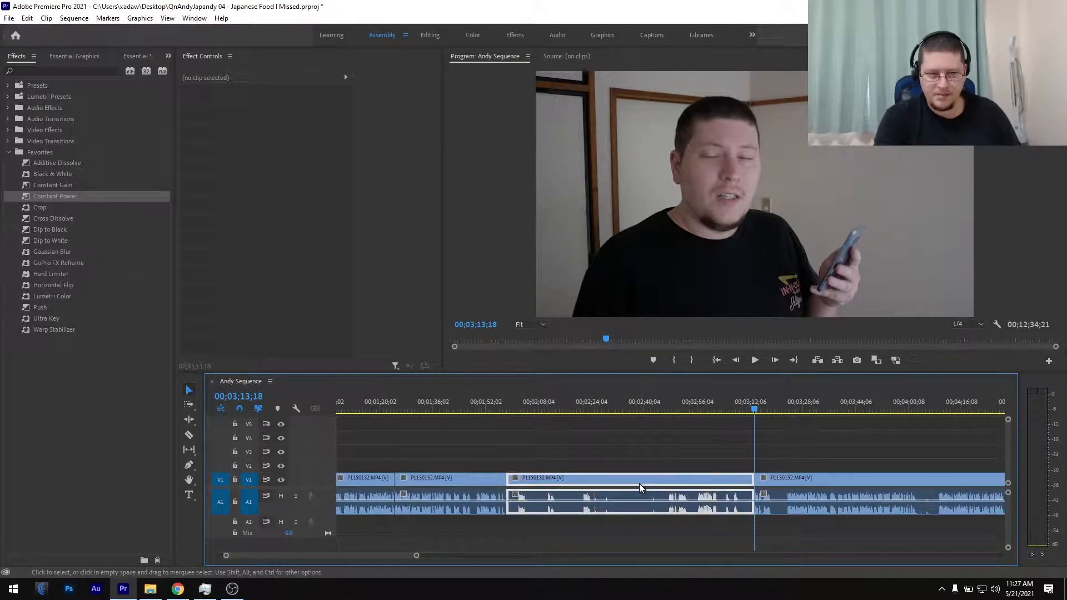
key(shift+Delete)
Apply a Constant Power audio transition to the A1 edit at 00;01;58;10 and play across the join
key(equal)
key(equal)
key(equal)
key(equal)
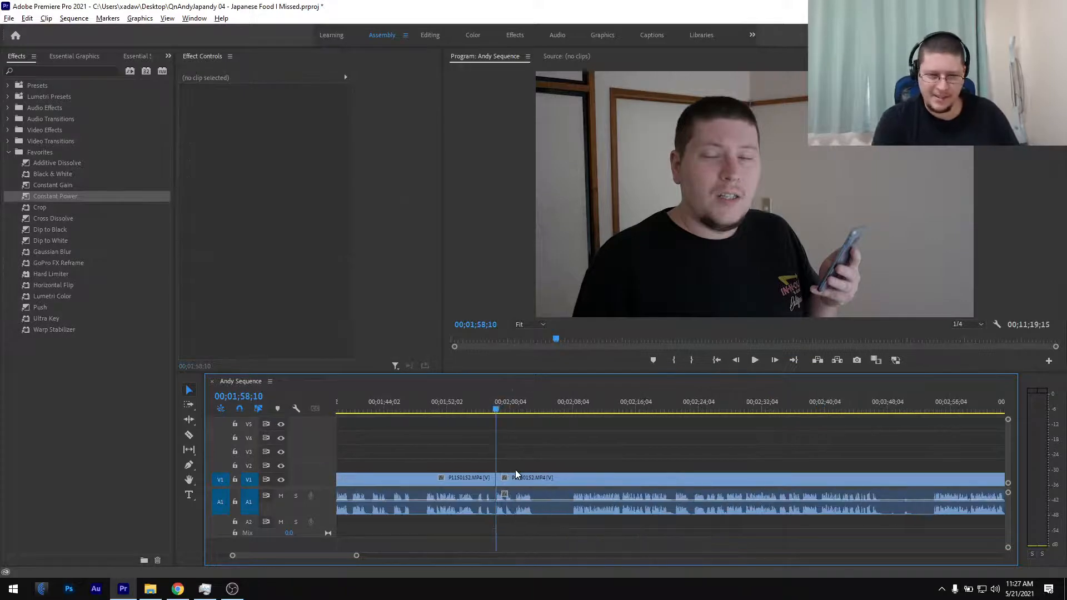
key(equal)
click(417, 405)
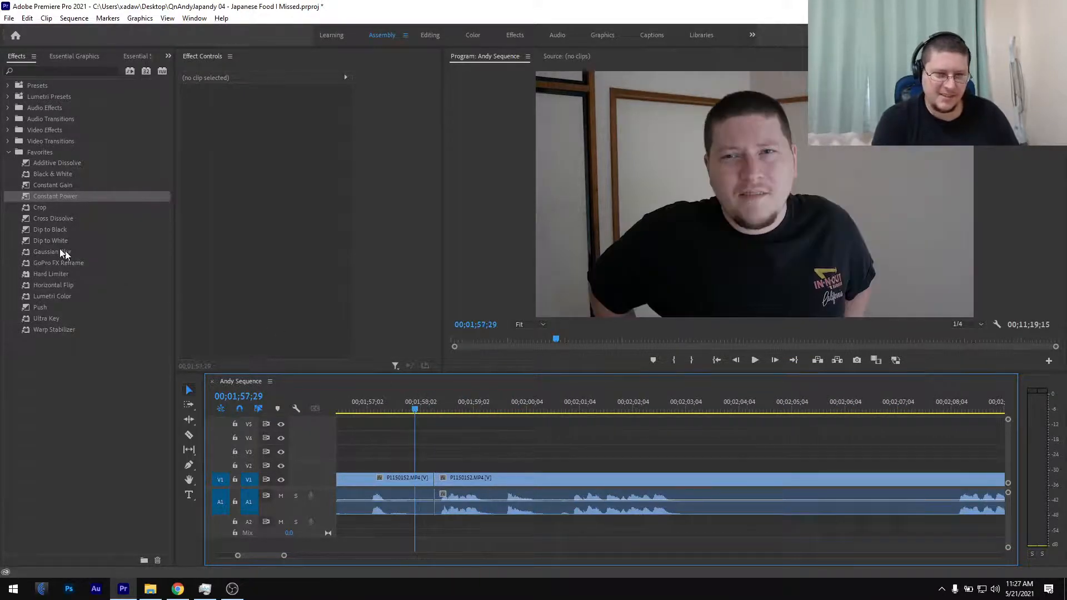
drag(63, 196, 436, 506)
key(space)
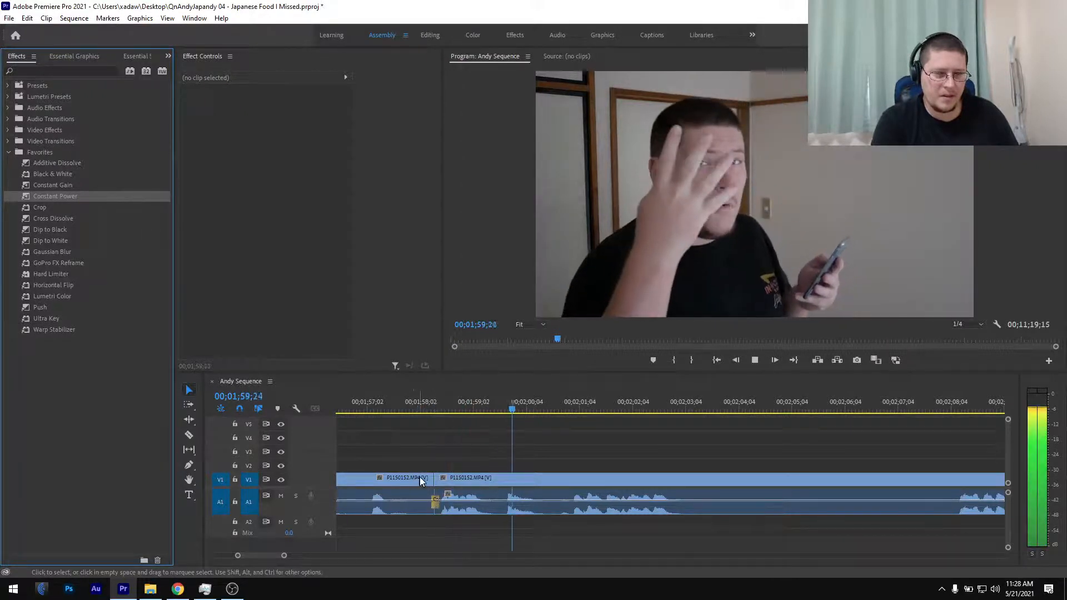
Cut the talking-head clip in the quiet gap after the spoken line, at 00;02;03;12
scroll(425, 480, down, 2)
scroll(436, 491, down, 1)
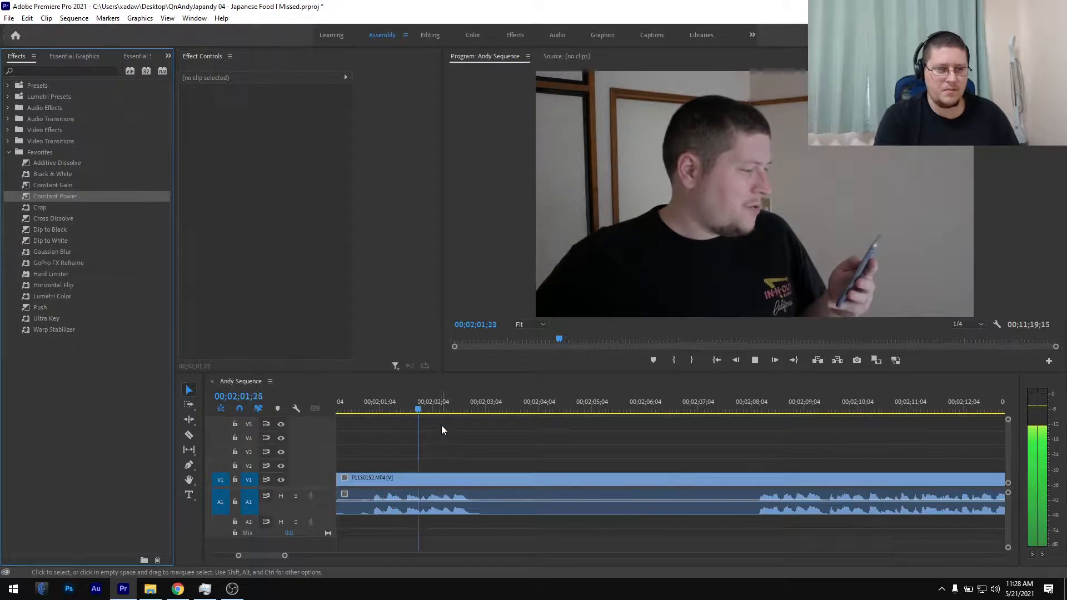
drag(440, 406, 502, 421)
key(ctrl+k)
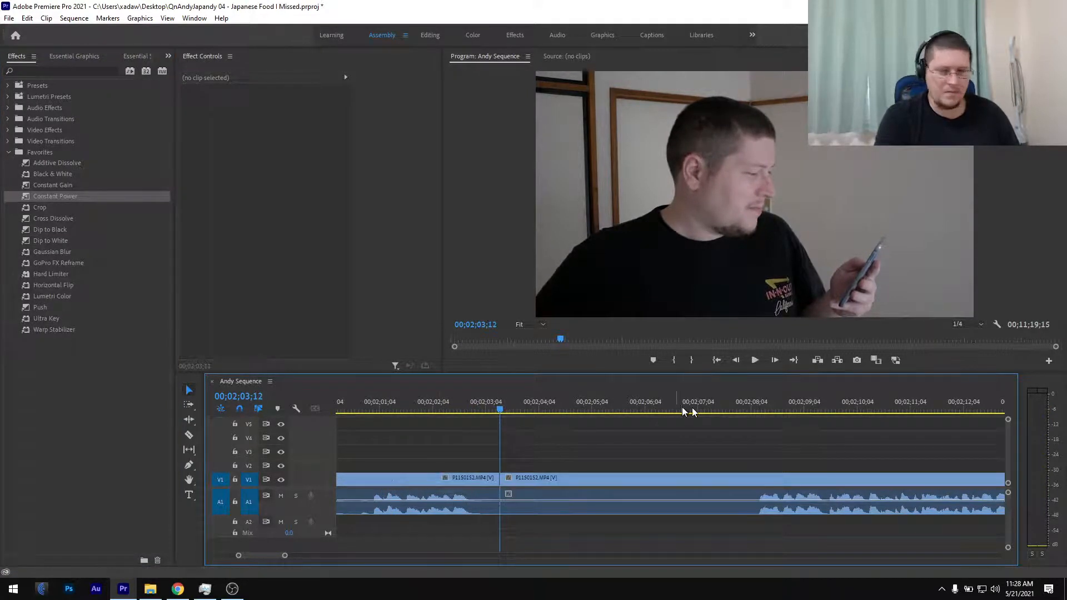
Sample the talking-head takes from about 00;02;08 and 00;02;54 to compare them
click(745, 403)
key(space)
key(space)
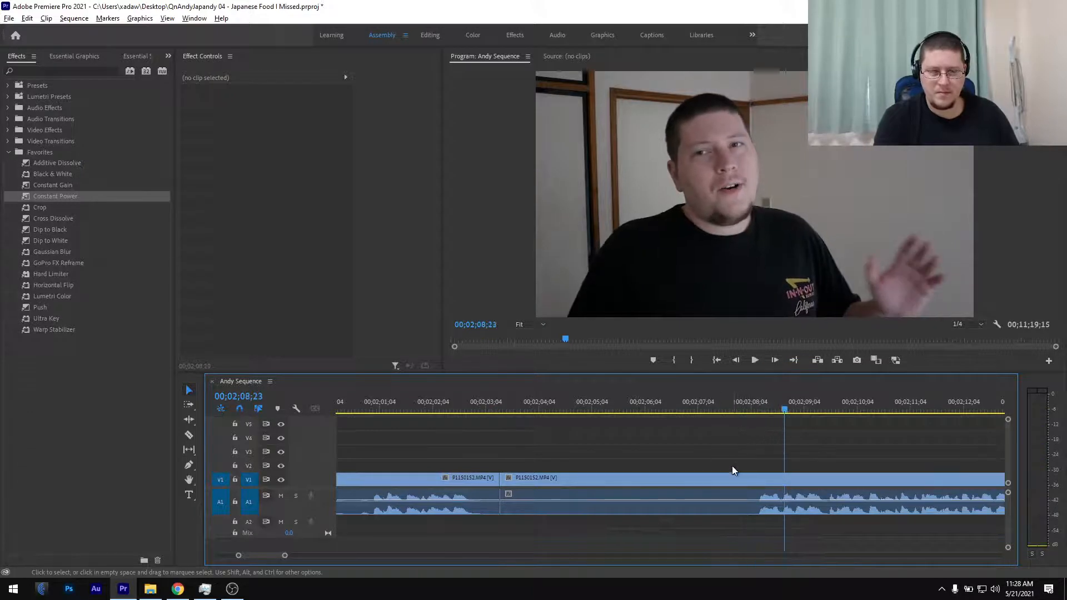
key(minus)
key(minus)
key(minus)
scroll(731, 465, down, 3)
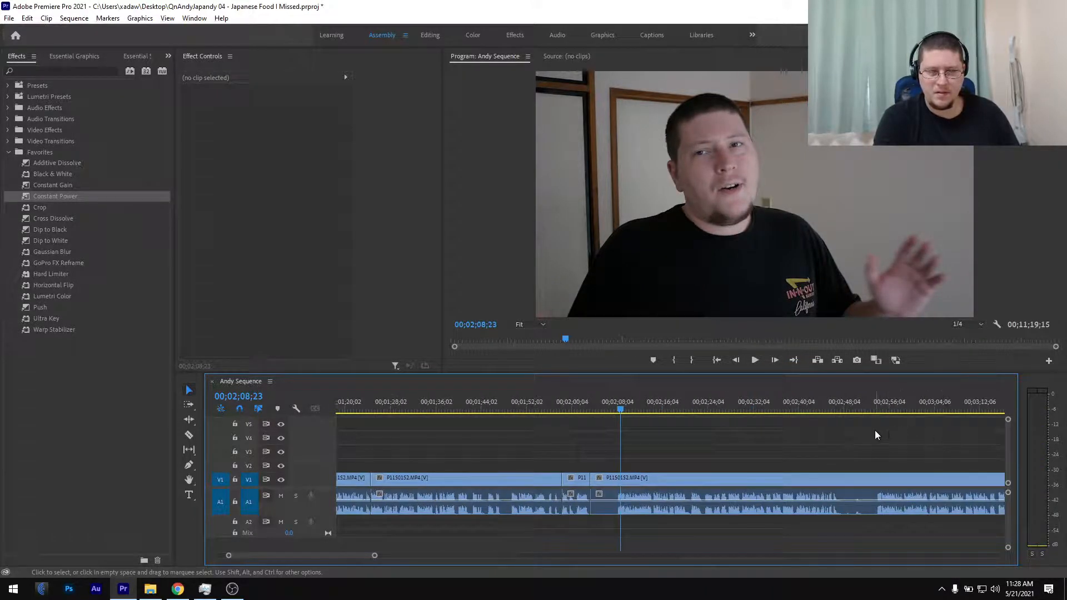
click(874, 403)
key(space)
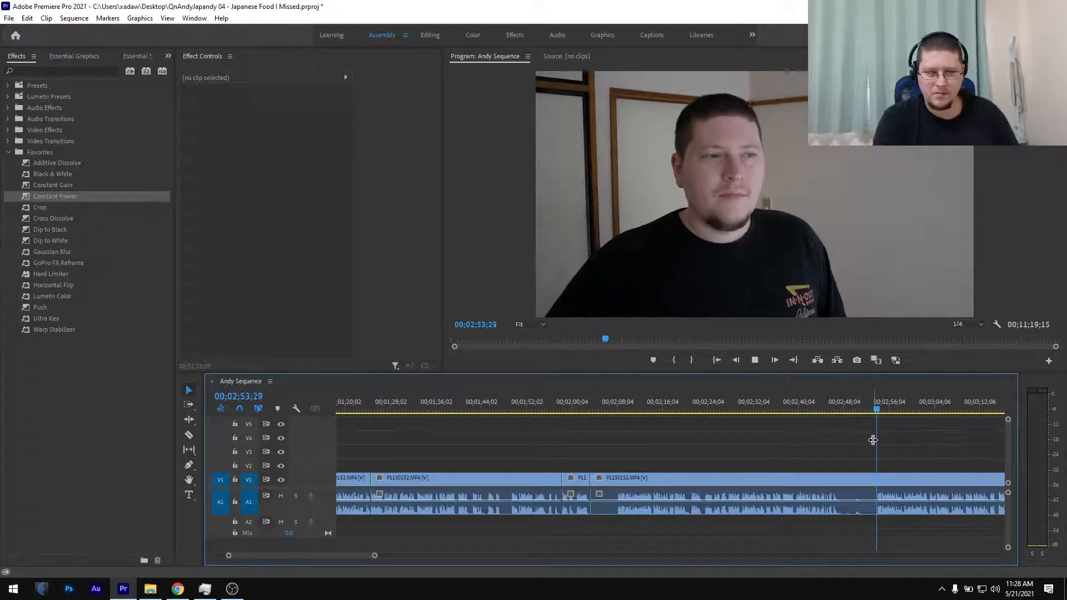
scroll(870, 445, down, 2)
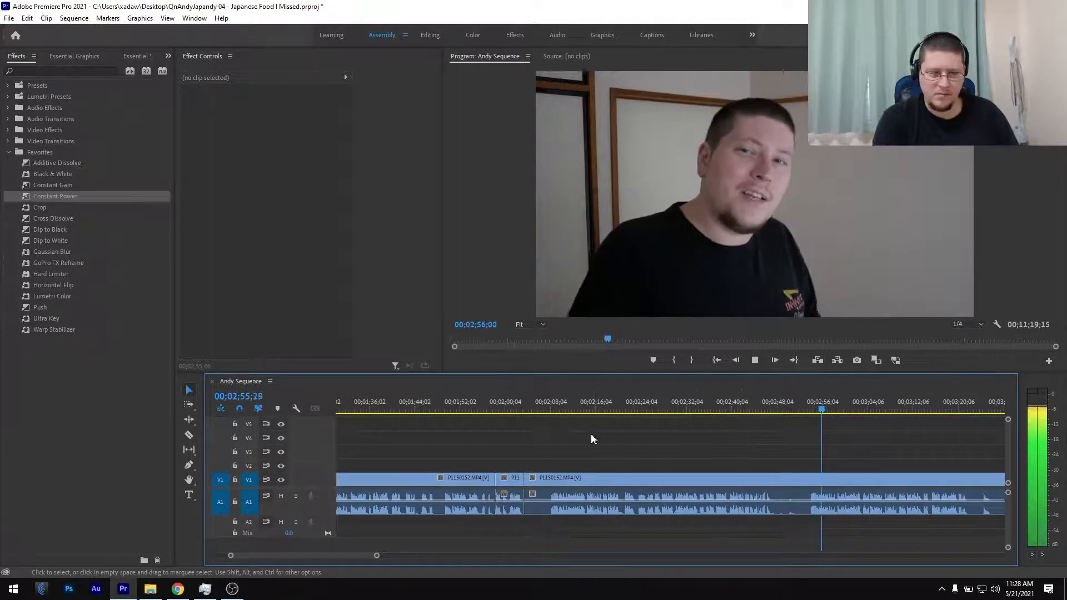
Cut the clip at 00;02;08;05 and ripple delete the silent section between 00;02;03;12 and that cut
click(548, 405)
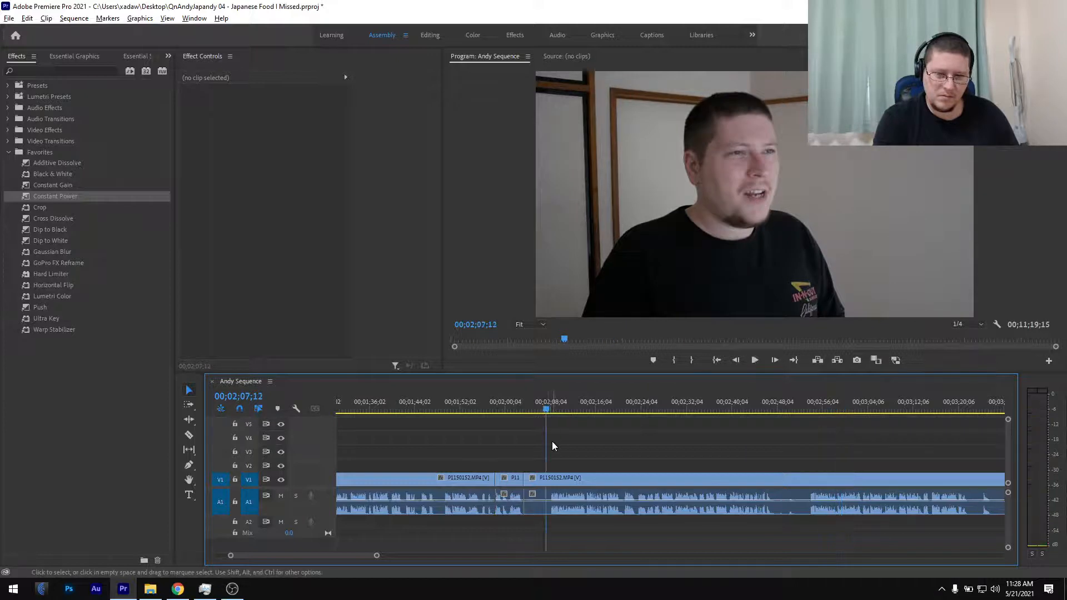
key(=)
key(=)
scroll(538, 419, up, 1)
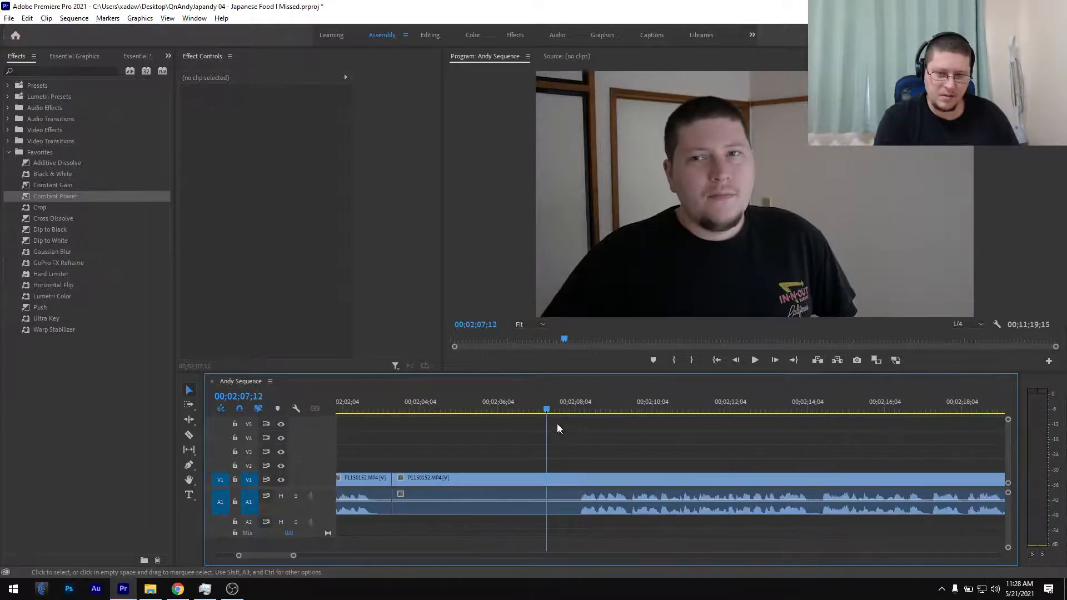
drag(546, 409, 575, 432)
key(ctrl+k)
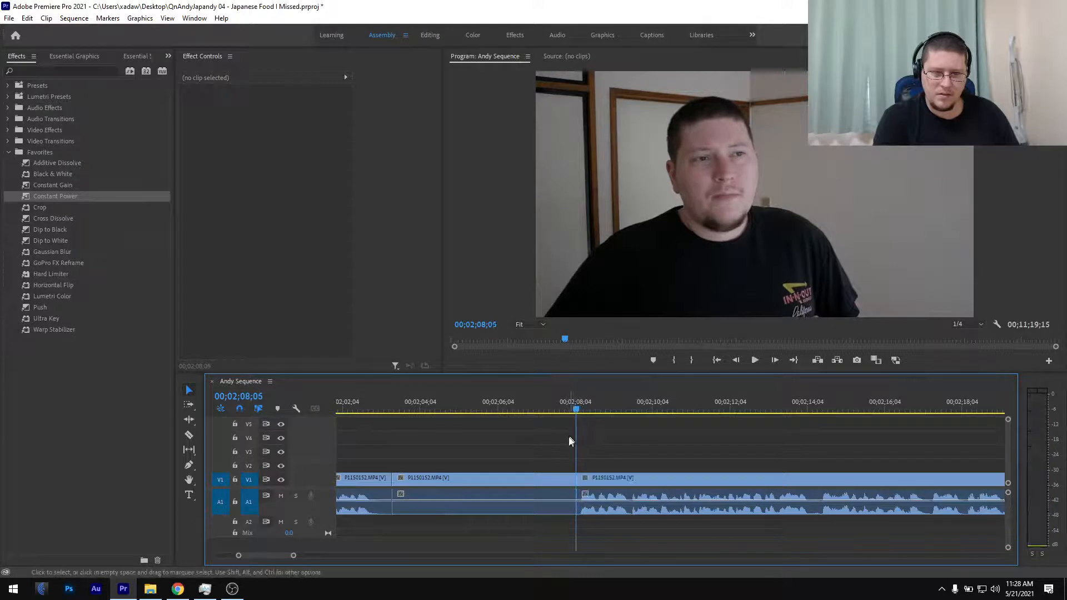
click(554, 481)
key(shift+Delete)
Apply Constant Power to the A1 edit at 00;02;03;12 and save the project
scroll(536, 486, up, 2)
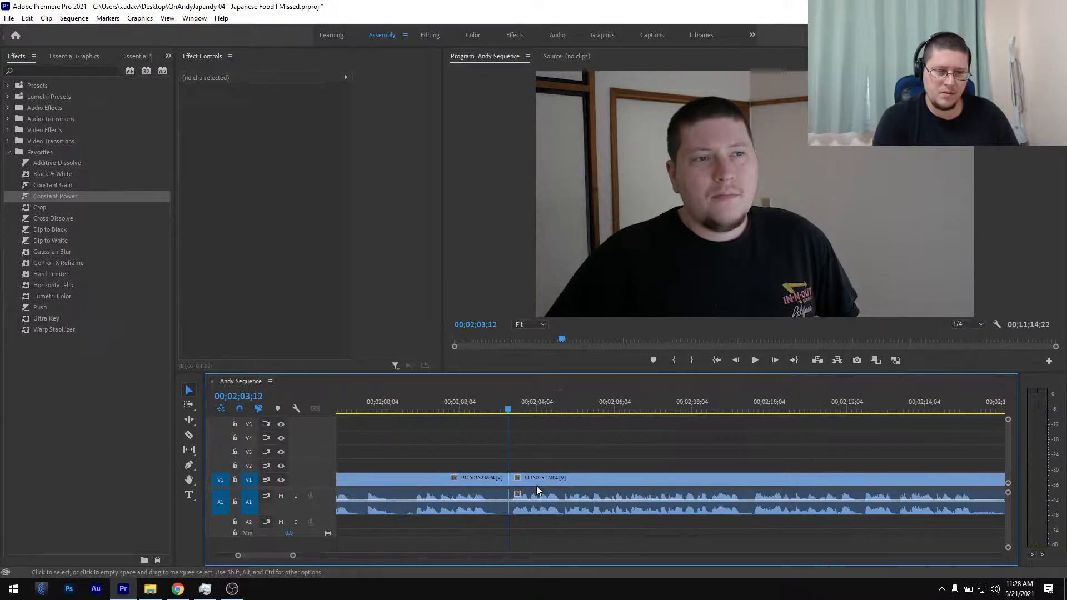
click(482, 408)
drag(47, 198, 507, 503)
key(ctrl+s)
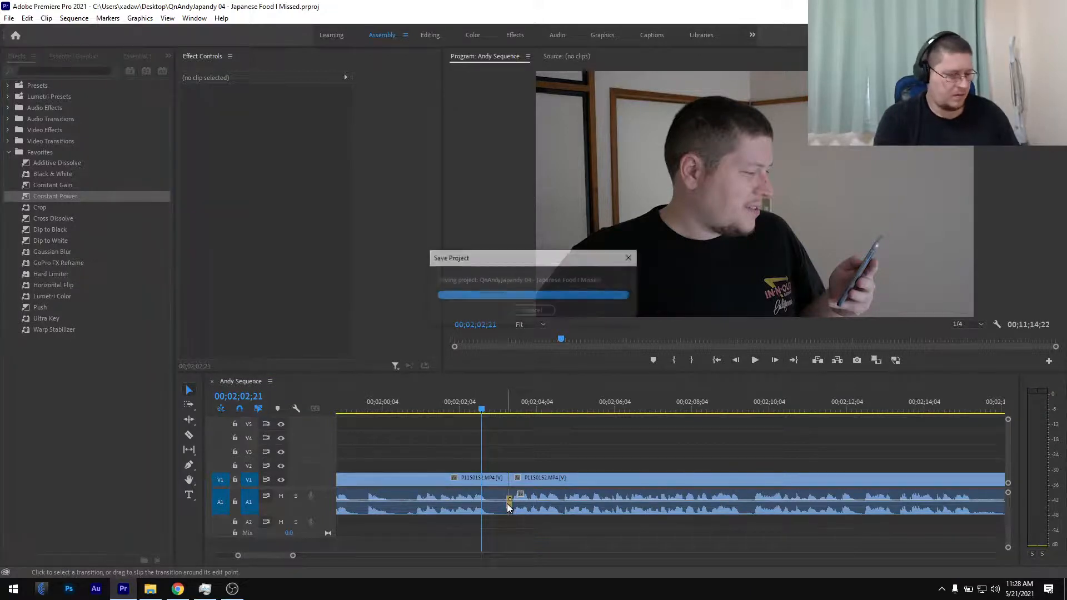
Play the talking-head footage from 00;02;02;21 to about 00;02;35, replaying parts to judge the pauses
key(space)
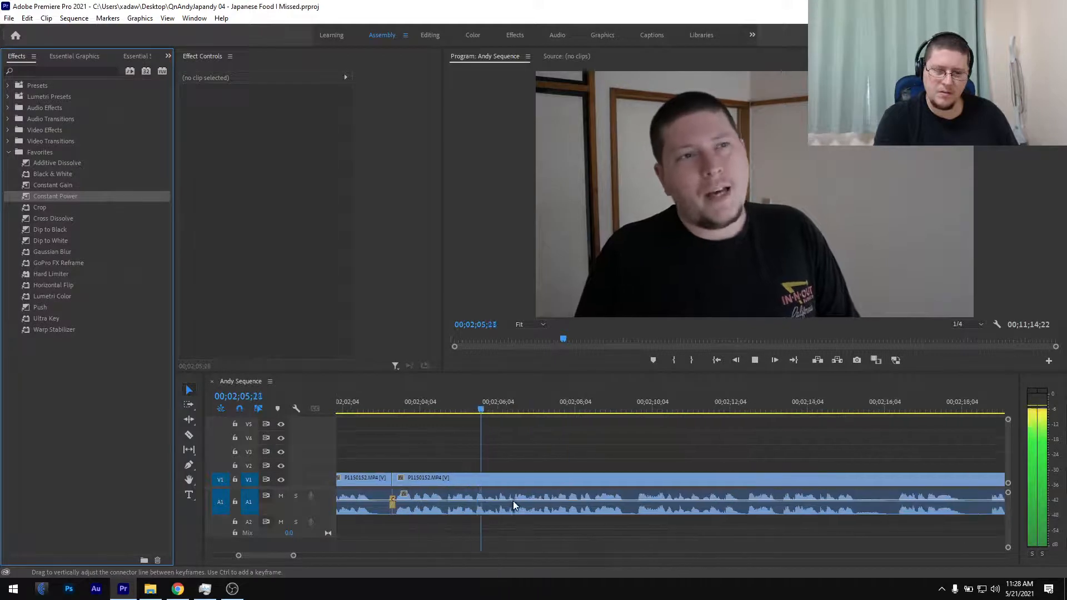
scroll(514, 505, down, 2)
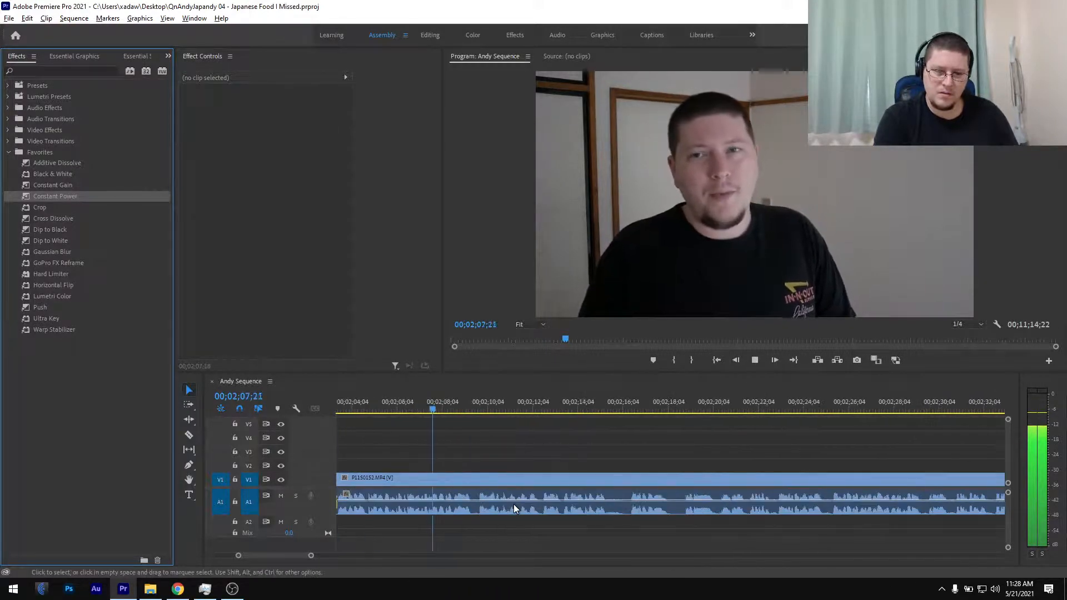
click(455, 410)
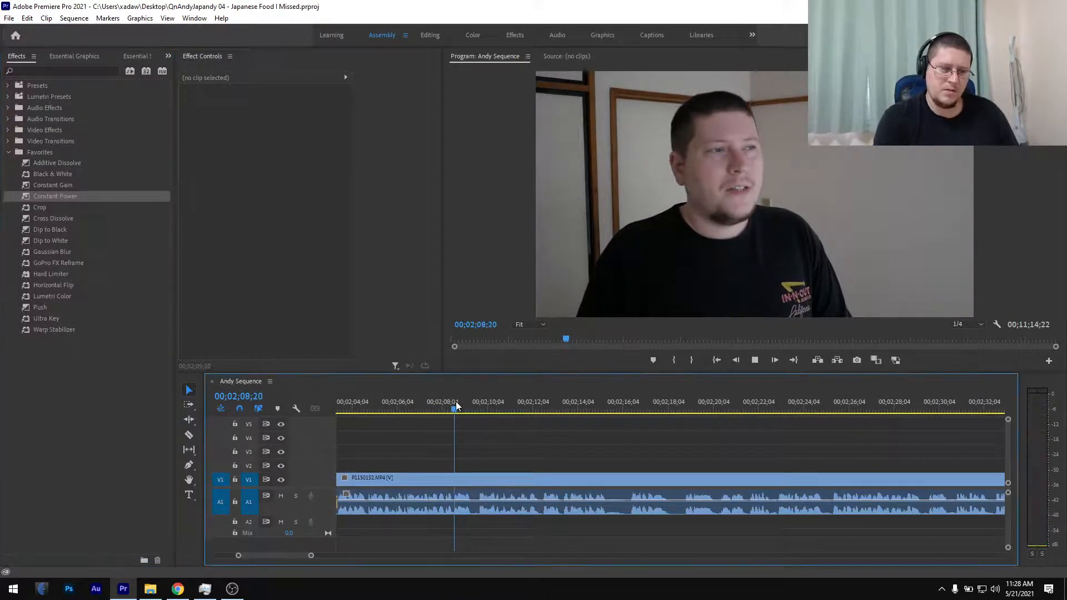
key(space)
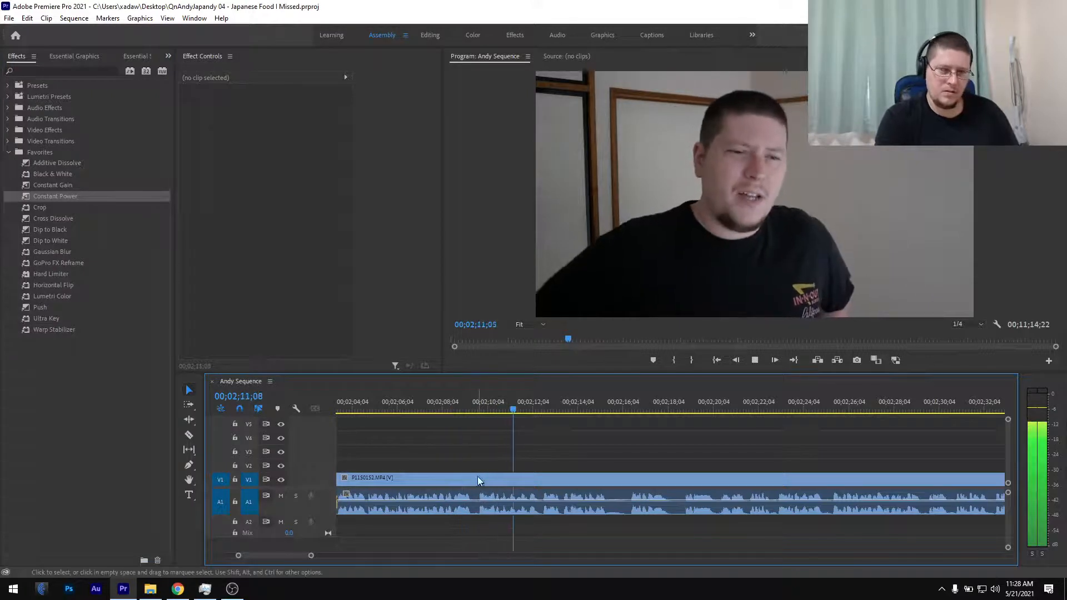
scroll(478, 463, down, 3)
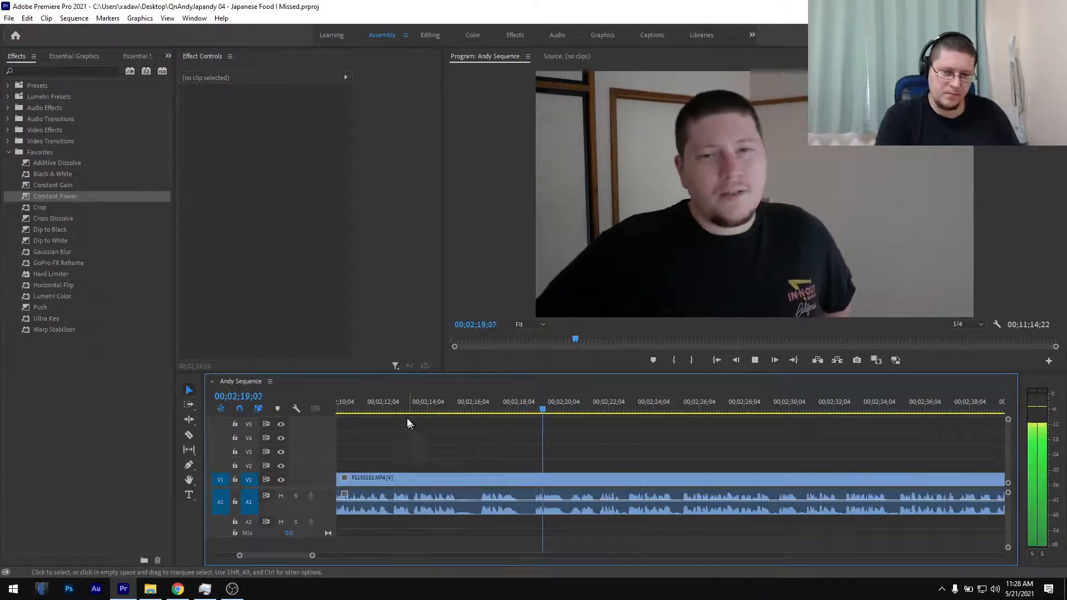
click(388, 401)
key(equal)
key(equal)
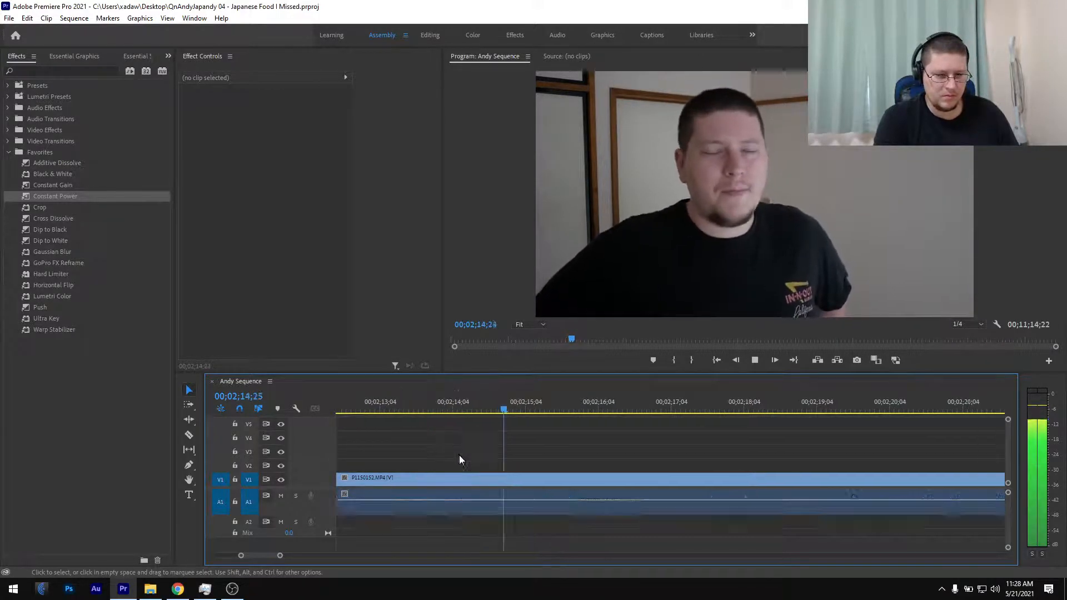
drag(460, 406, 567, 417)
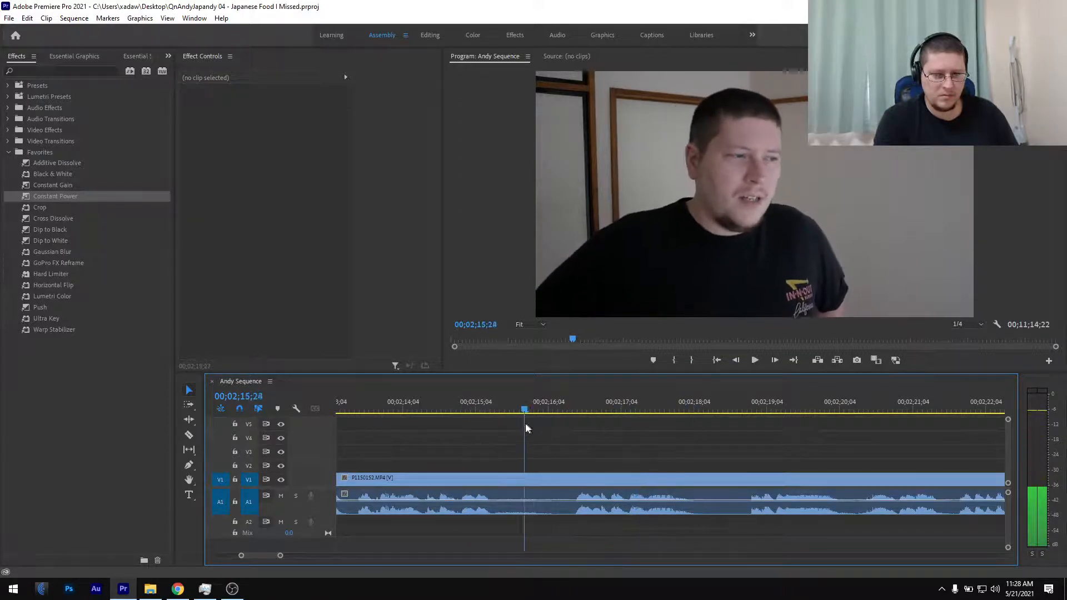
key(space)
key(minus)
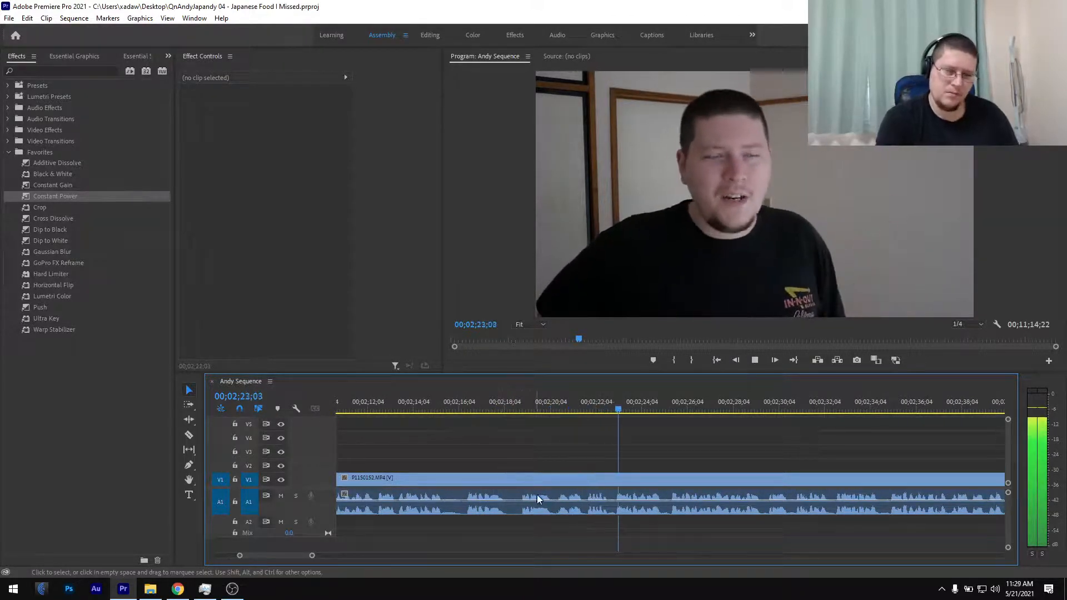
key(minus)
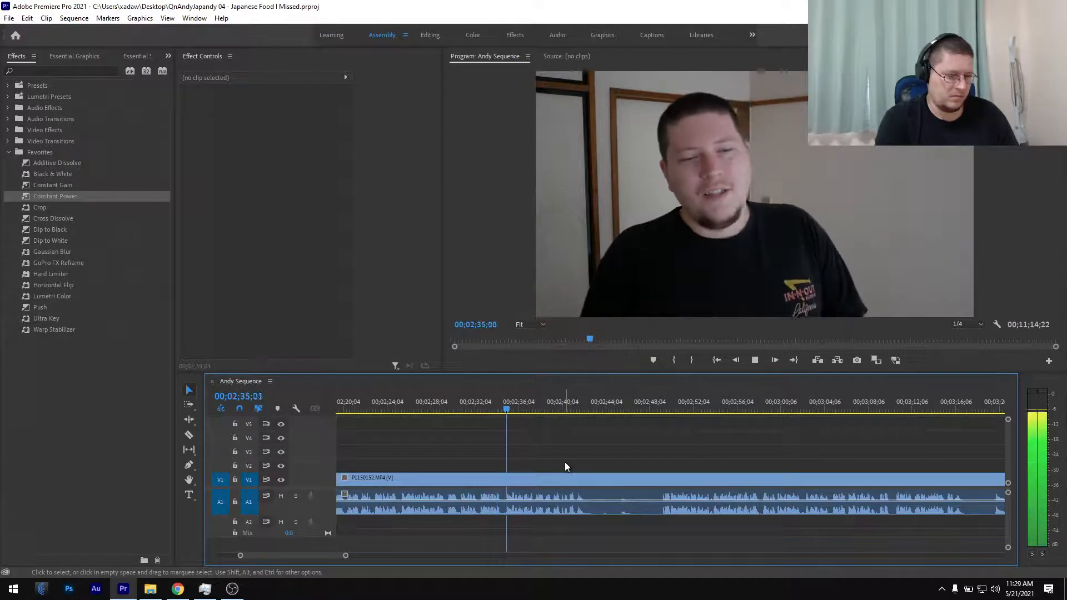
Cut the talking-head clip at 00;02;42;10 and 00;02;49;16 and ripple delete the pause between the cuts
scroll(596, 467, up, 5)
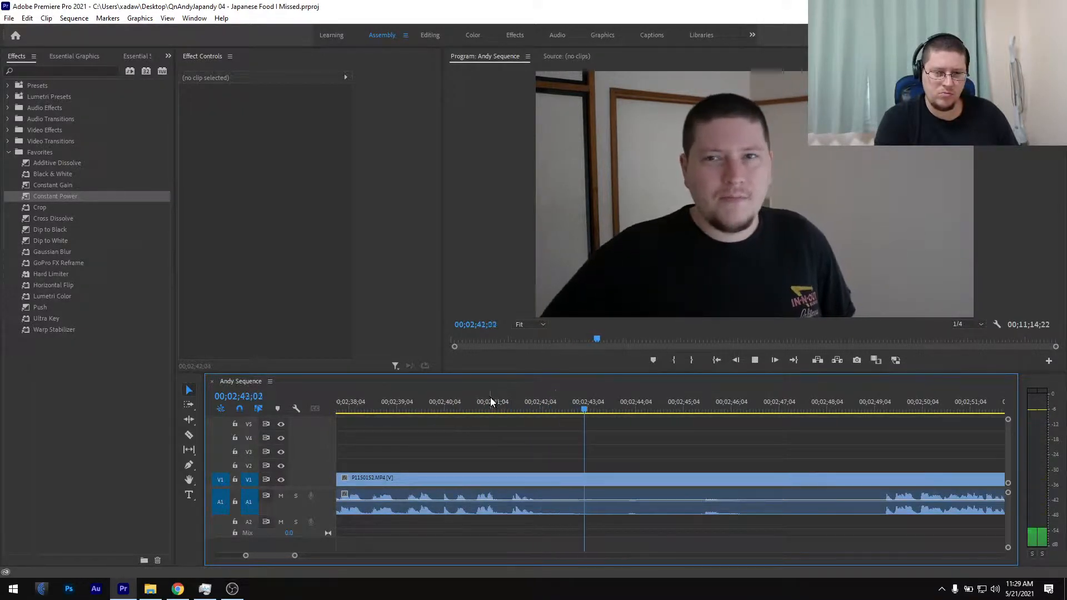
drag(491, 399, 550, 409)
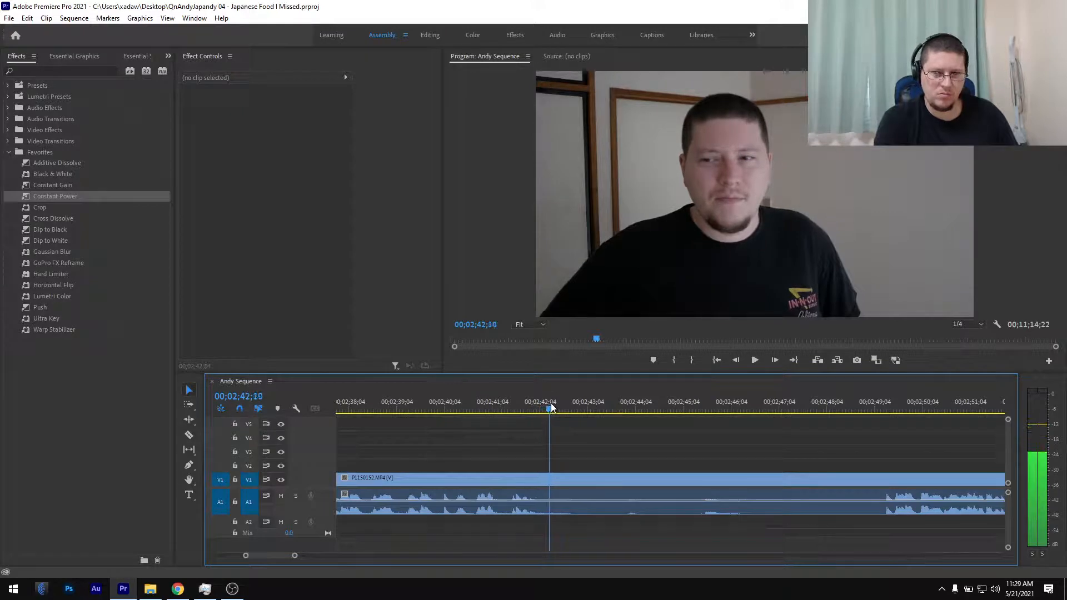
key(ctrl+k)
drag(877, 409, 895, 409)
key(ctrl+k)
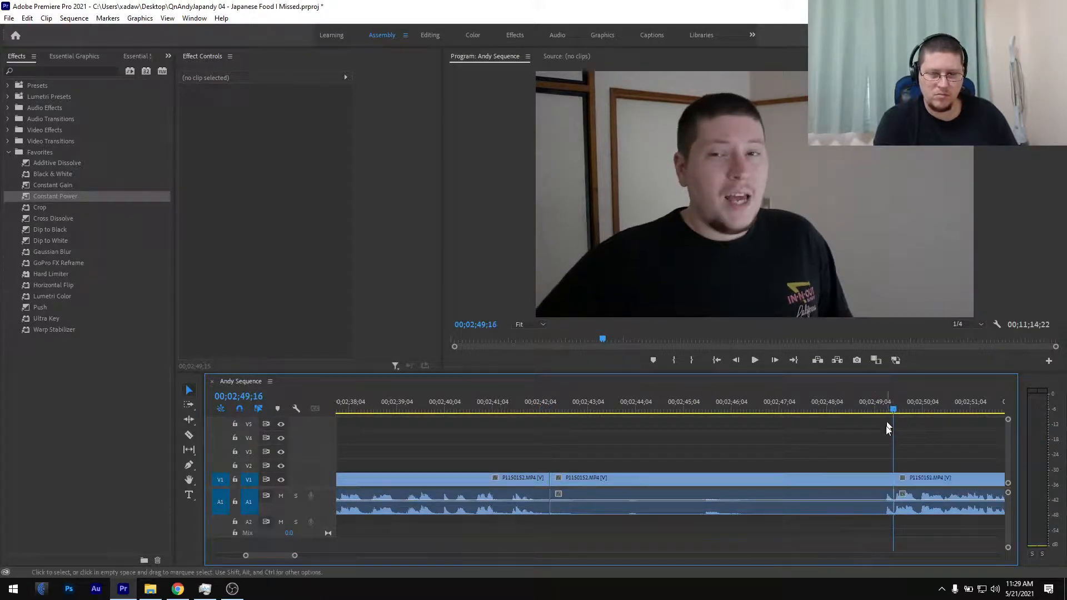
click(872, 479)
key(shift+Delete)
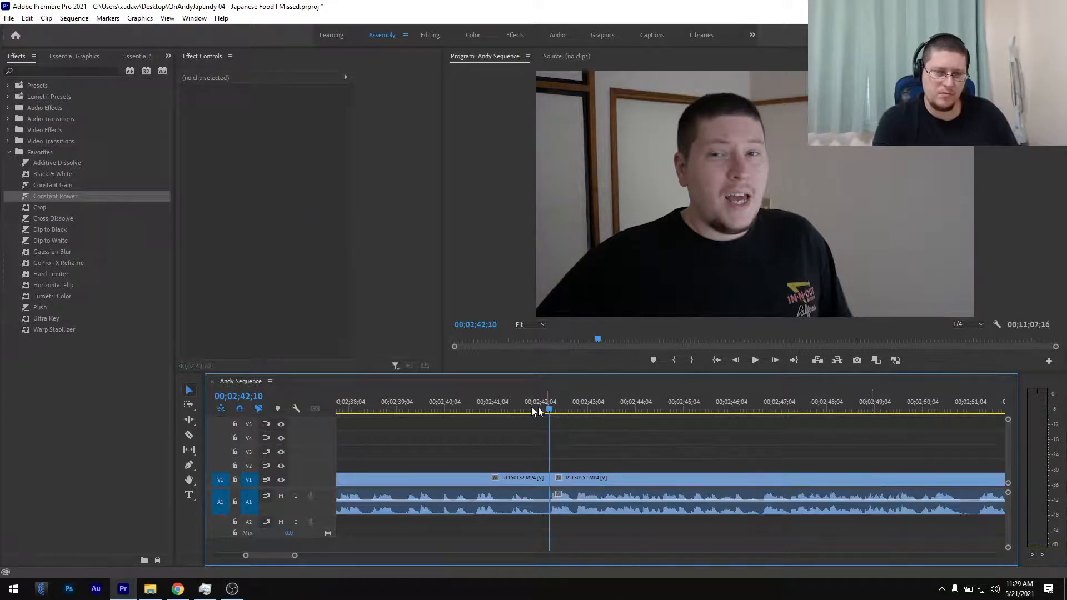
Apply Constant Power to the A1 edit at 00;02;42;10 and save the project
click(498, 405)
drag(73, 197, 357, 446)
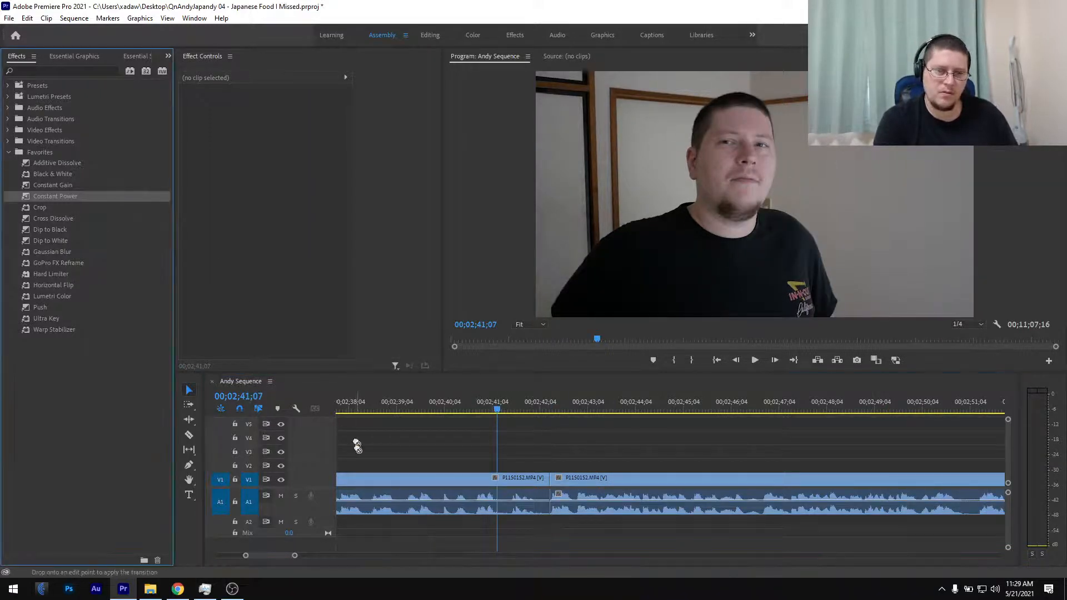
key(ctrl+s)
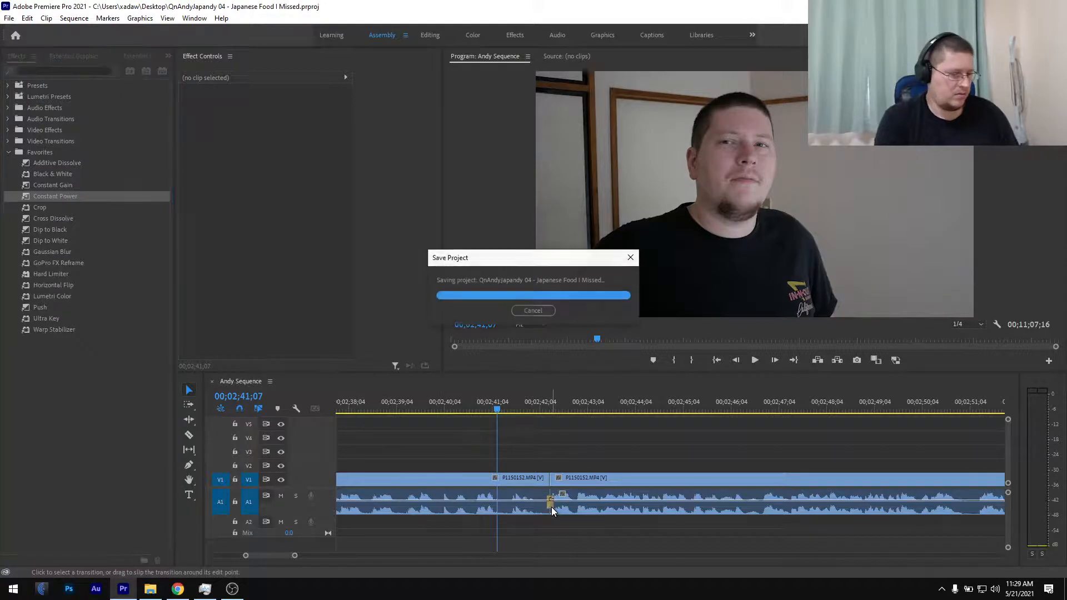
Move the loose B-roll clips at the sequence's end onto V4, above the adjustment layer and black video
scroll(549, 525, down, 3)
scroll(549, 525, down, 6)
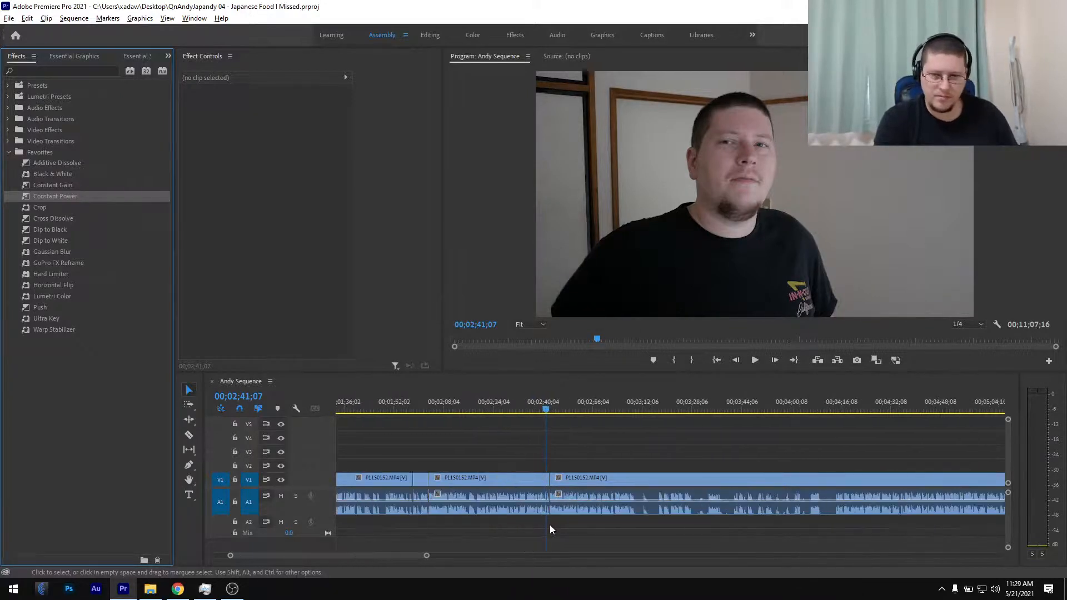
scroll(678, 460, up, 6)
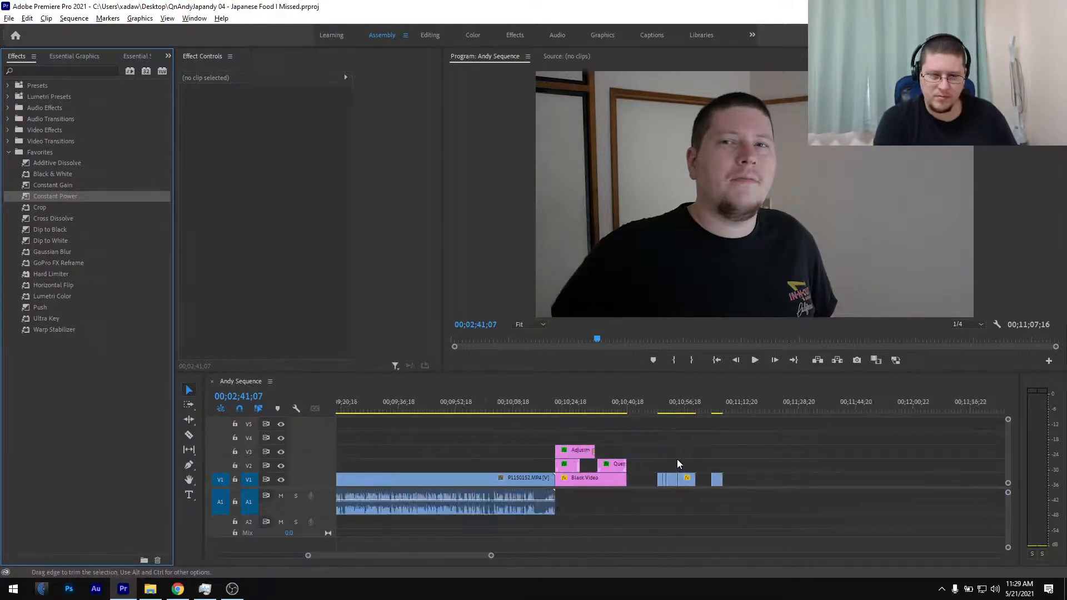
drag(645, 460, 609, 437)
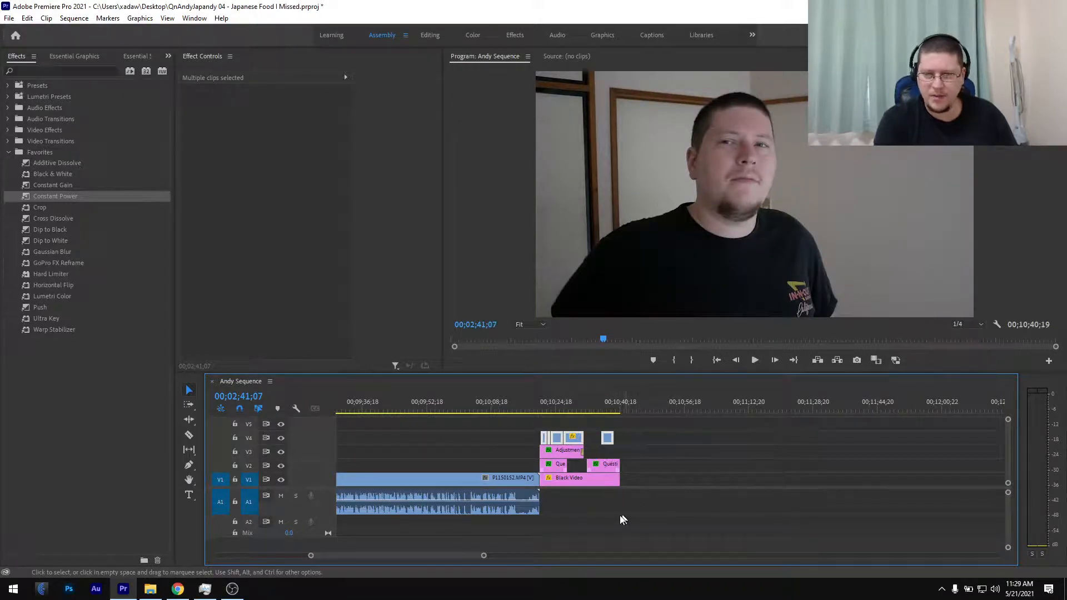
Play the talking-head footage across the 00;02;42;10 join and on to about 00;03;09 to check for pauses
key(minus)
key(minus)
key(minus)
key(minus)
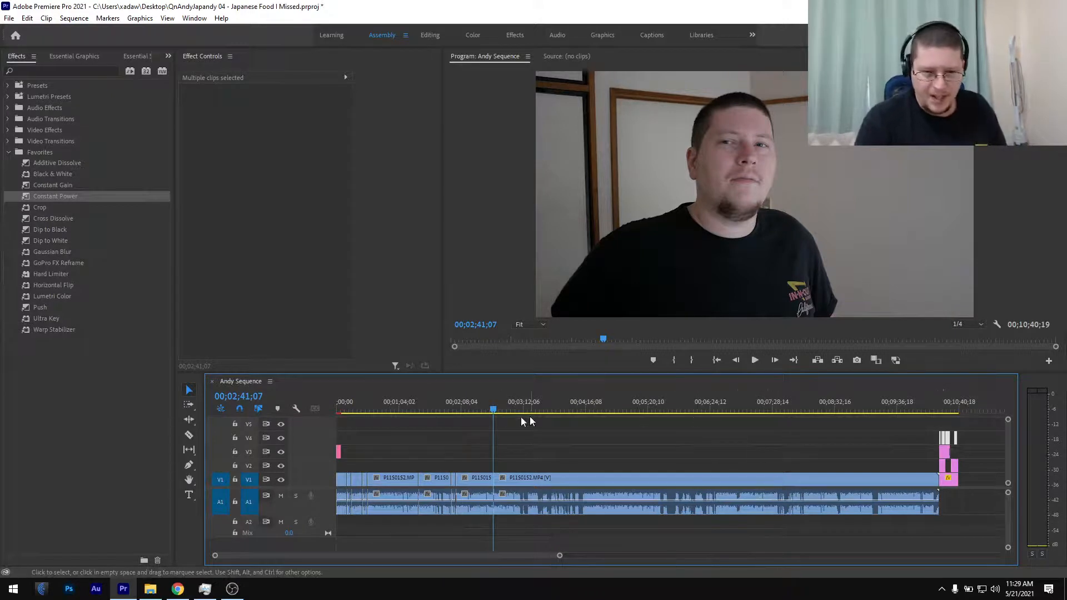
click(489, 400)
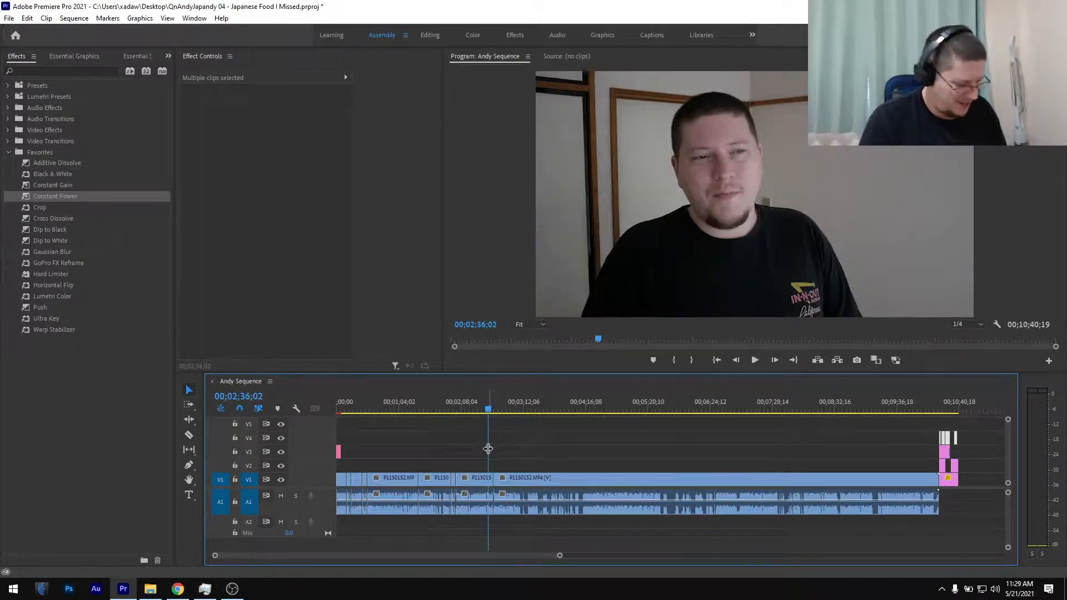
scroll(488, 452, up, 10)
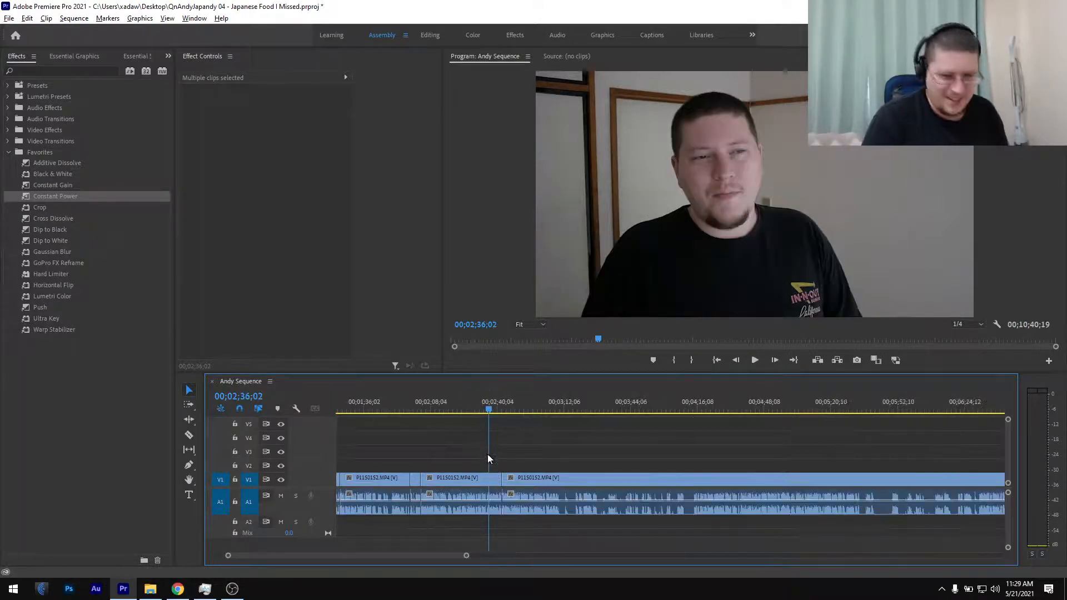
click(506, 406)
key(space)
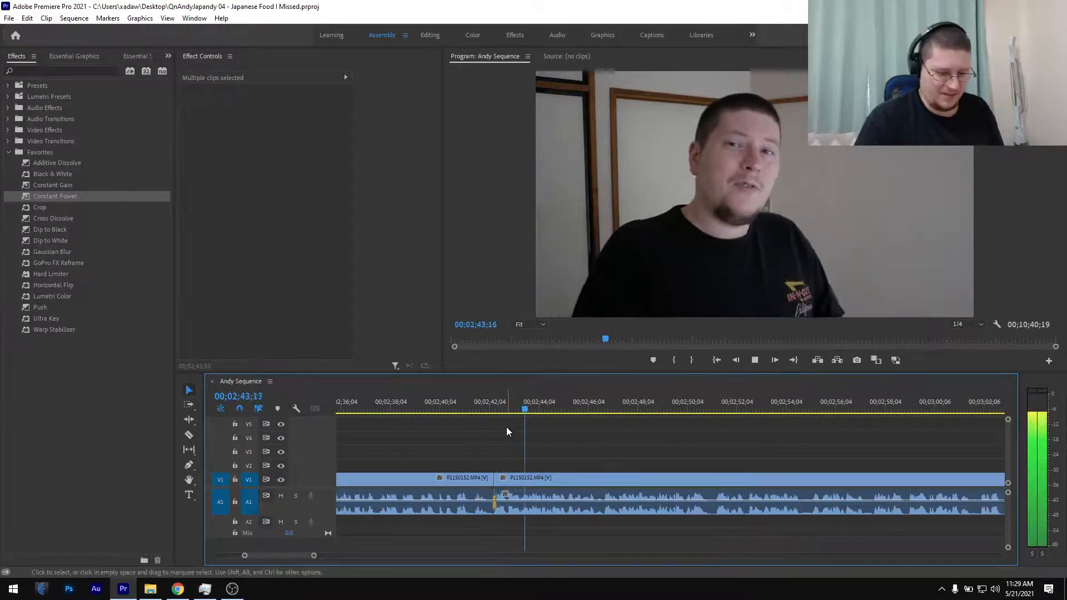
scroll(536, 488, down, 3)
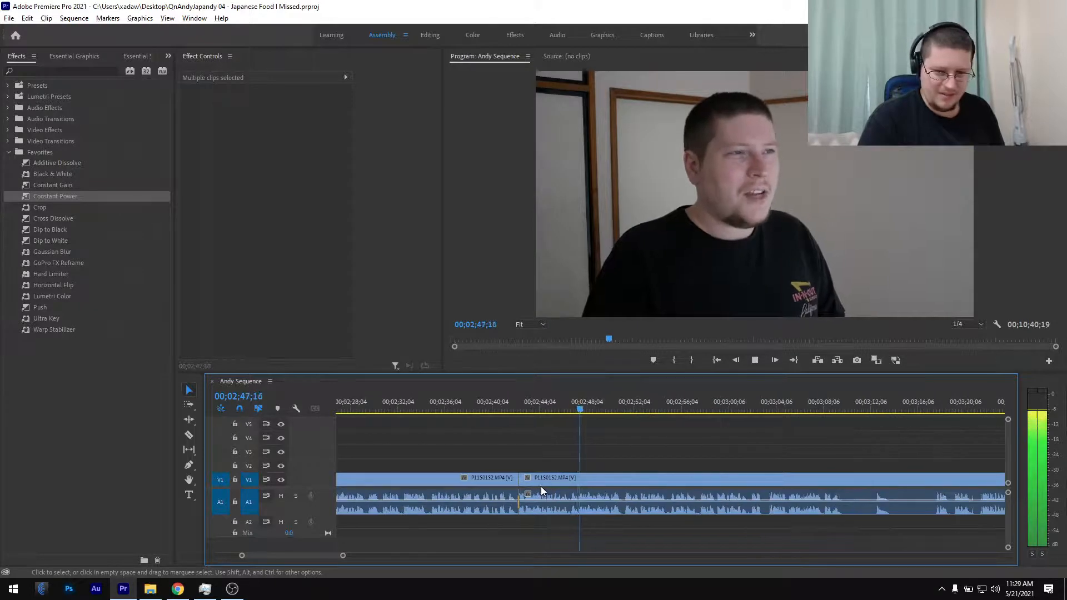
scroll(542, 486, down, 3)
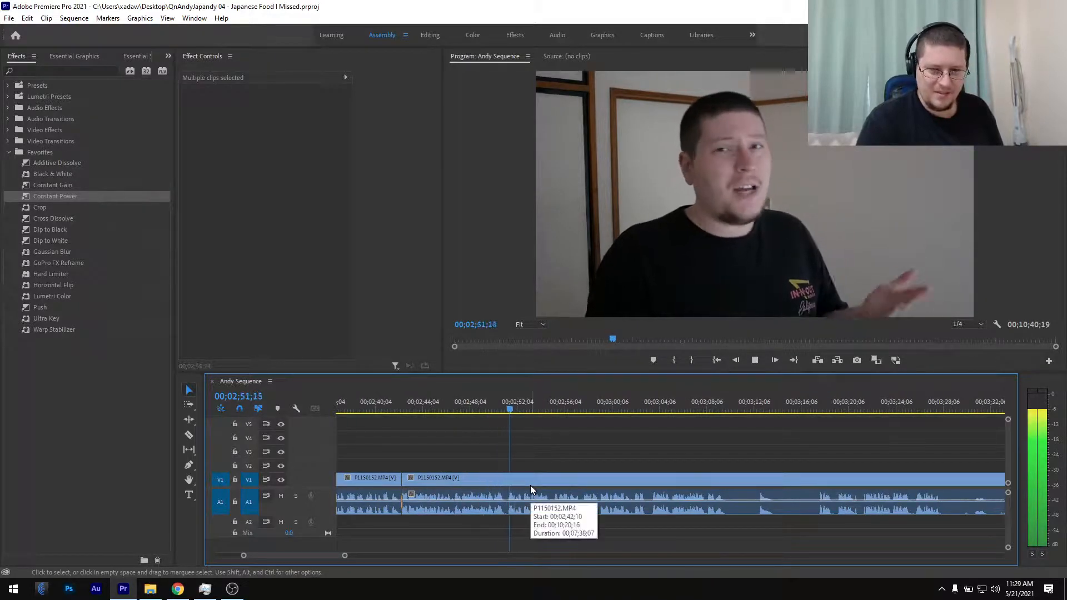
scroll(531, 483, down, 1)
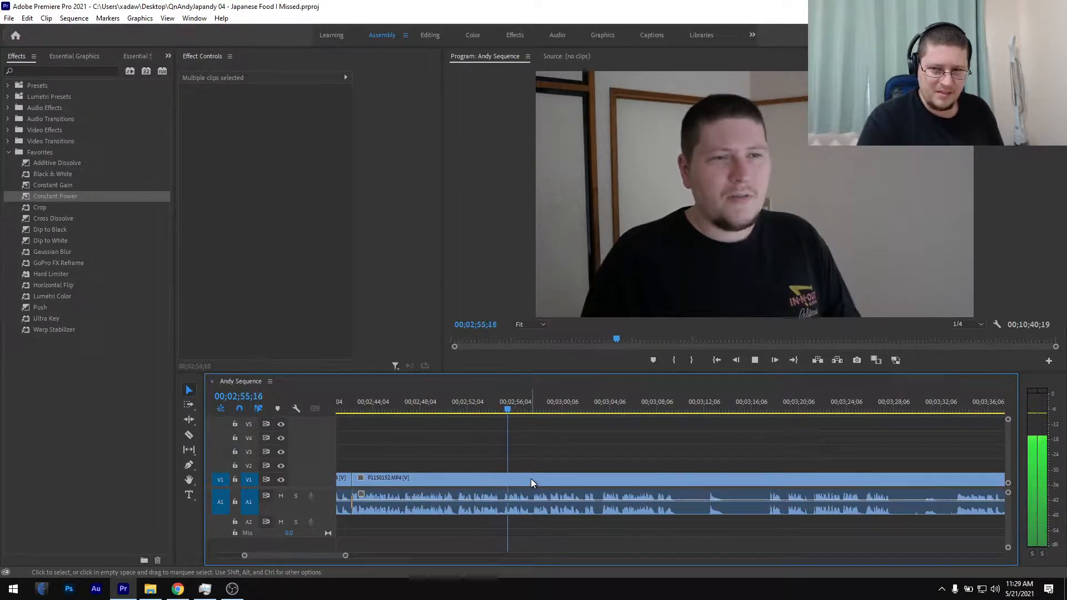
scroll(531, 478, down, 1)
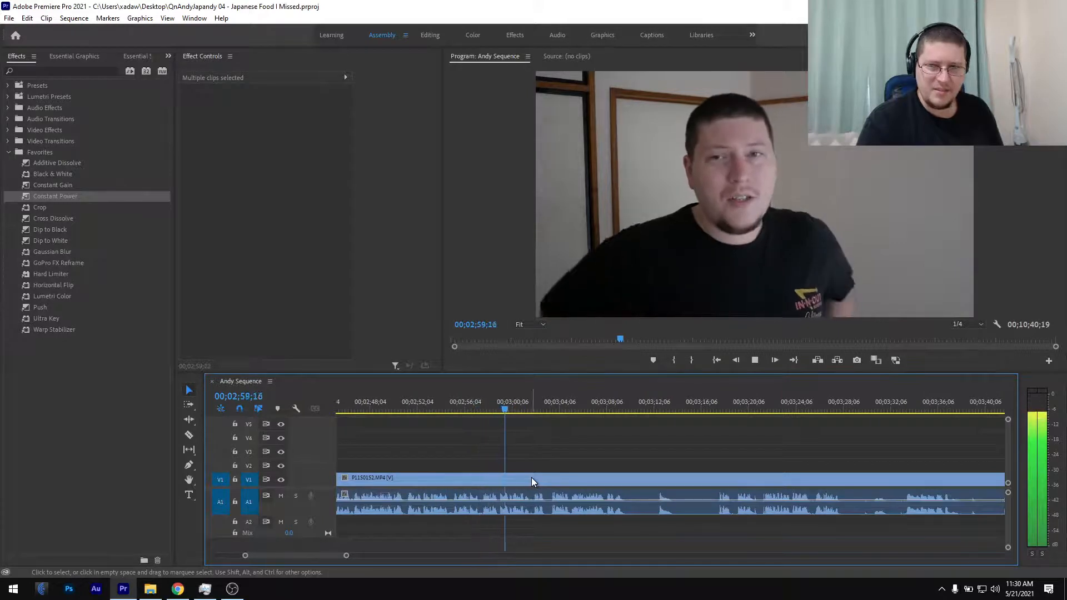
scroll(597, 485, down, 1)
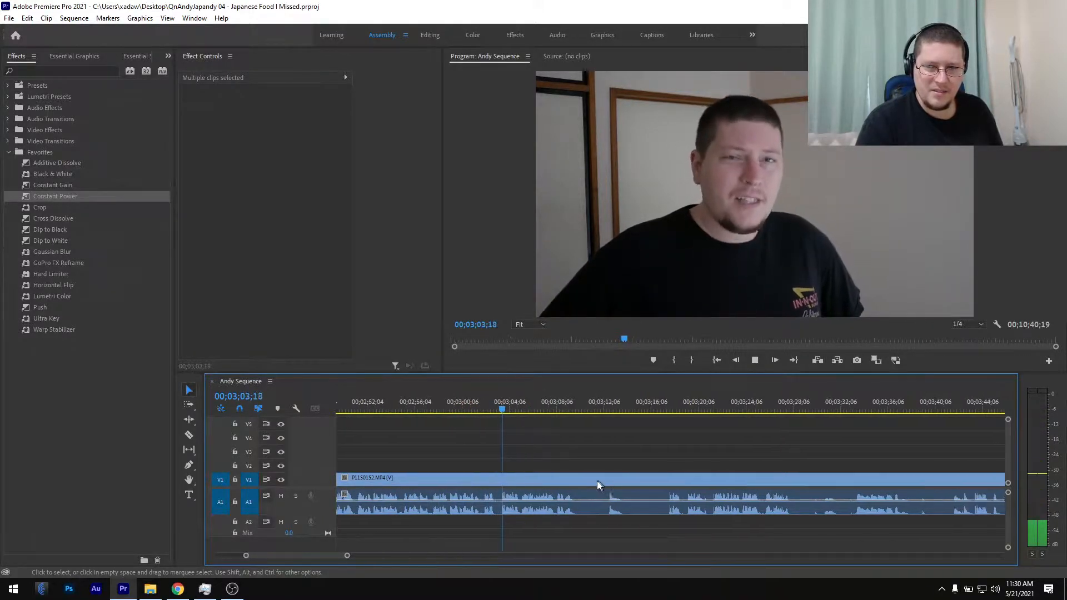
scroll(590, 471, up, 2)
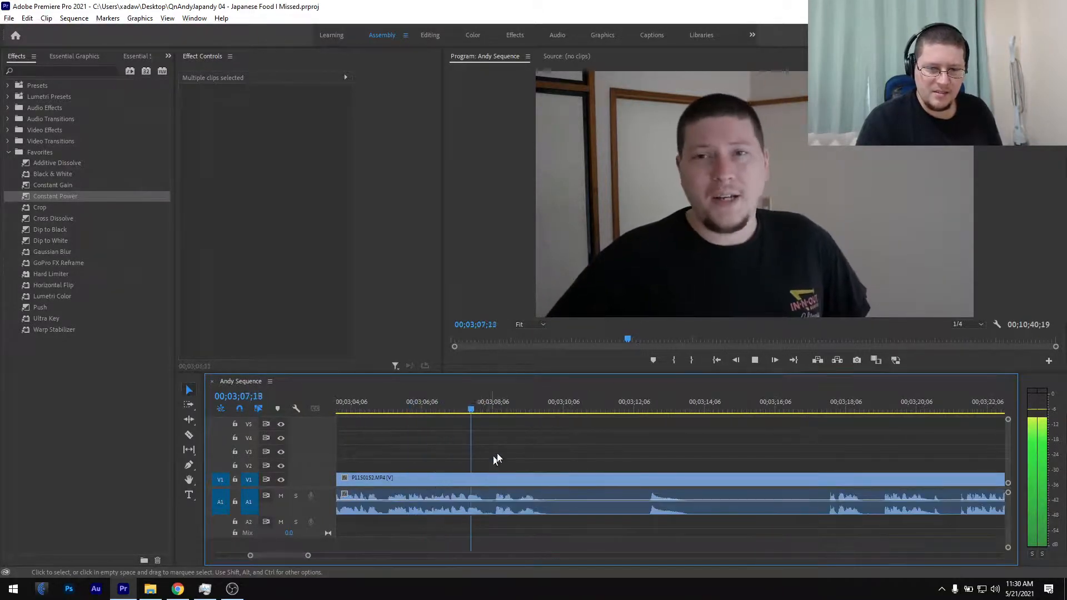
Cut the talking-head clip at 00;03;09;24 and play on from 00;03;18;20 to judge where to resume
drag(506, 407, 548, 415)
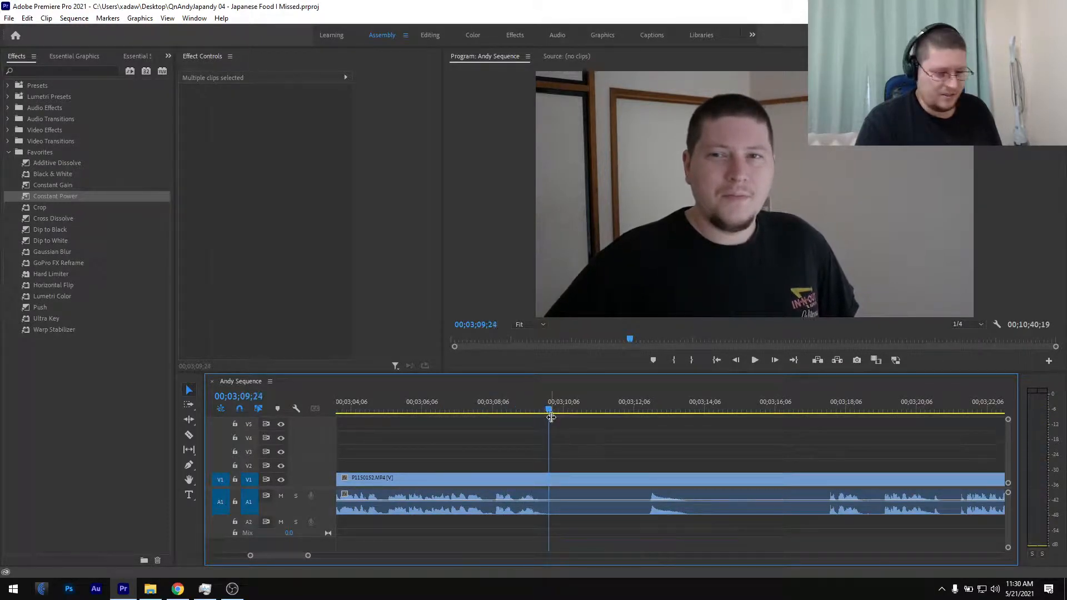
key(ctrl+k)
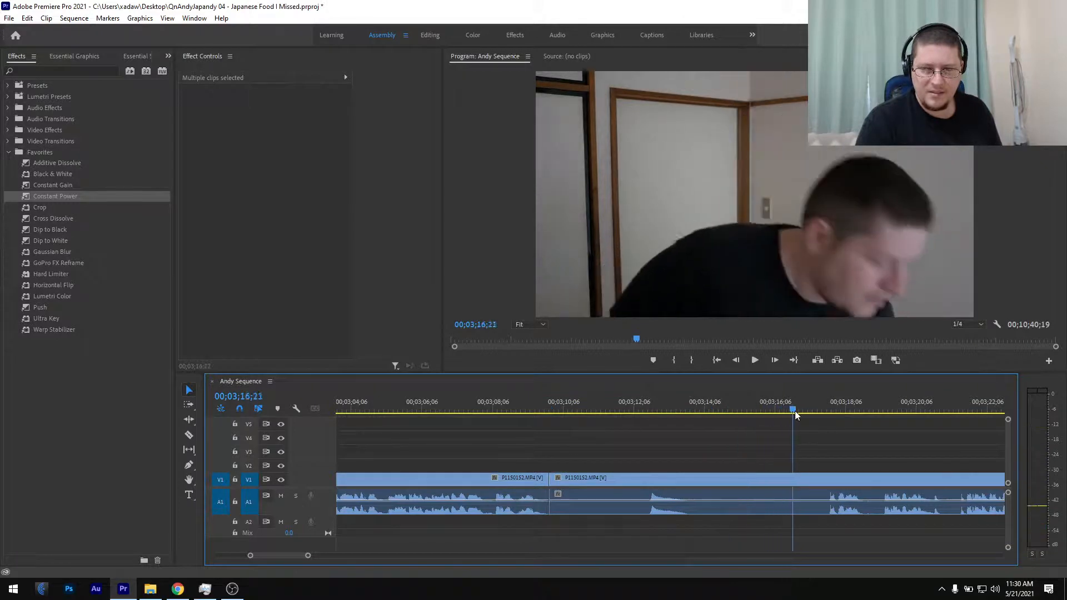
scroll(782, 454, down, 3)
scroll(782, 454, down, 3)
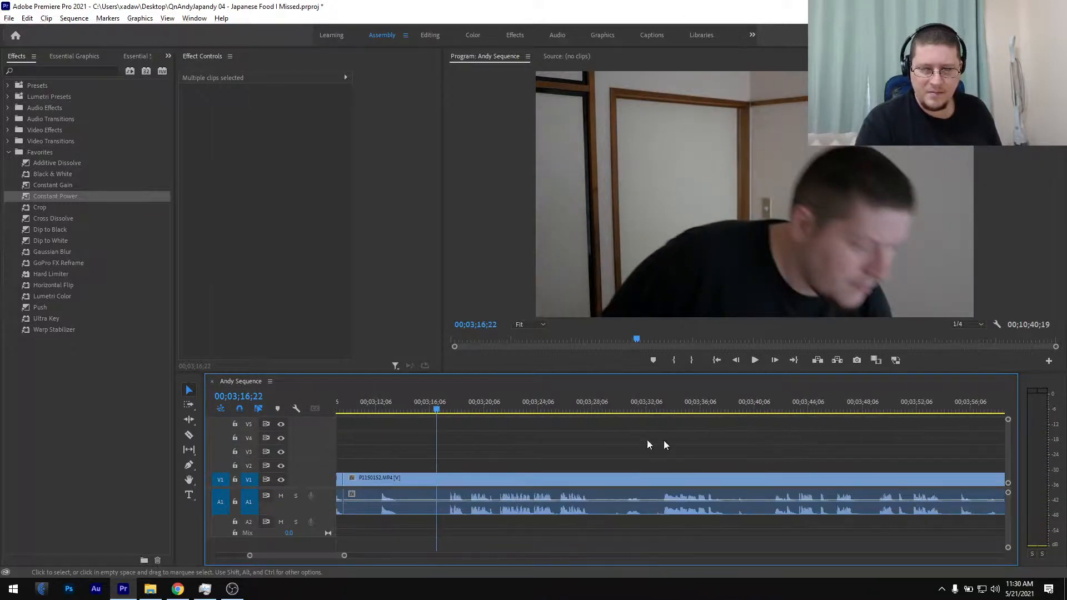
drag(520, 409, 463, 422)
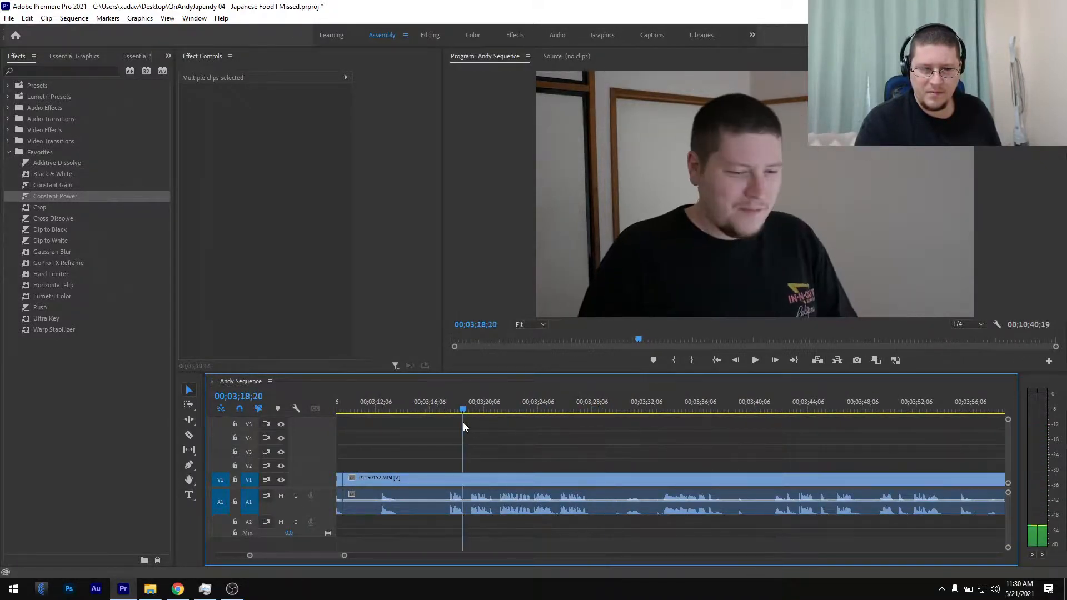
key(space)
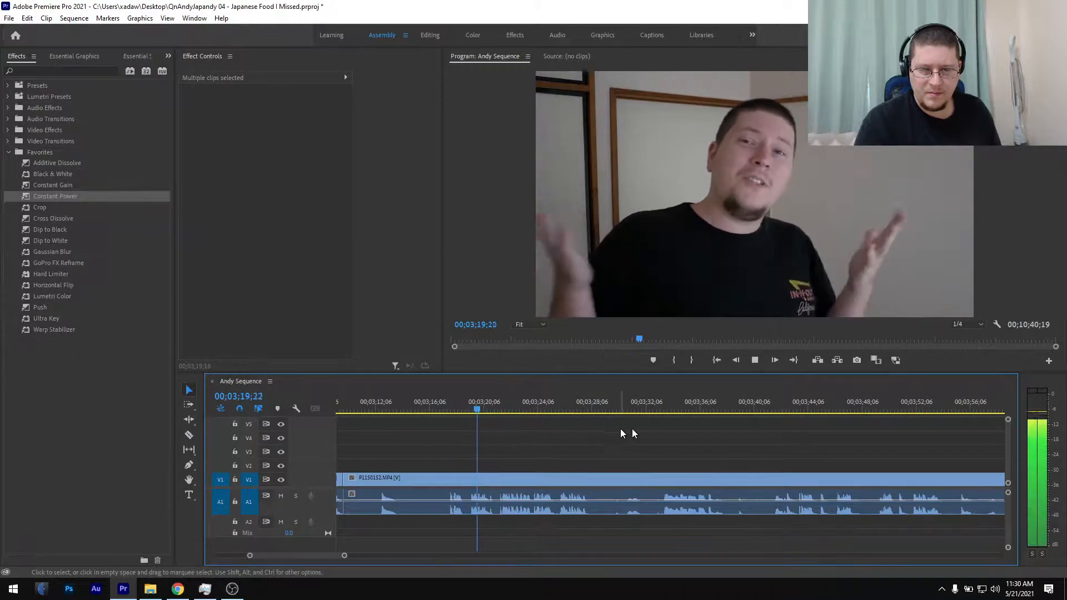
scroll(549, 446, up, 2)
scroll(541, 443, up, 2)
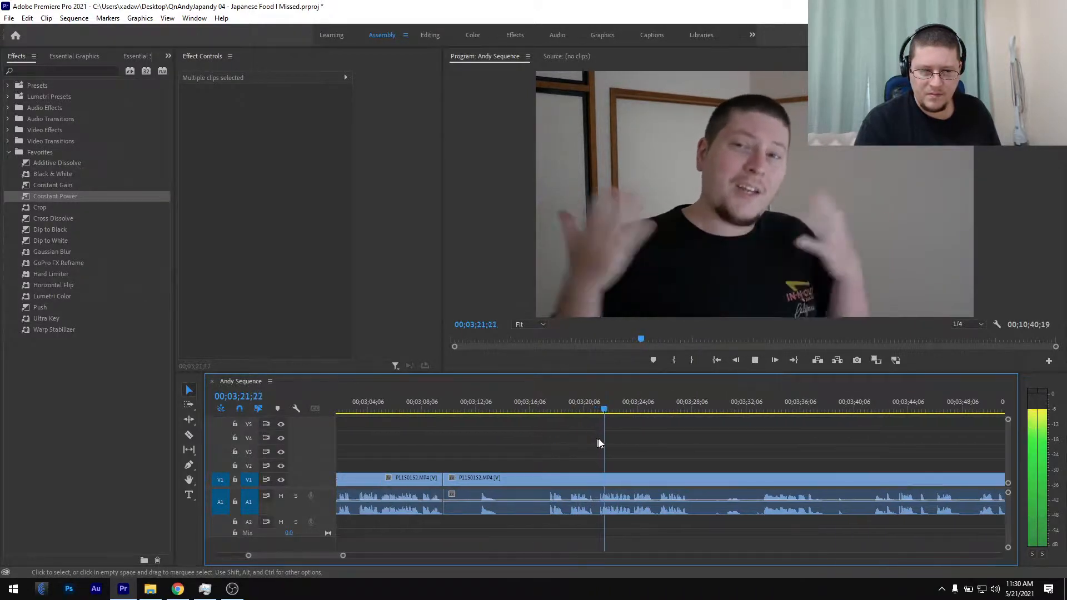
Cut the clip at 00;03;21;18 and ripple delete the section between 00;03;09;24 and that cut
scroll(612, 438, up, 5)
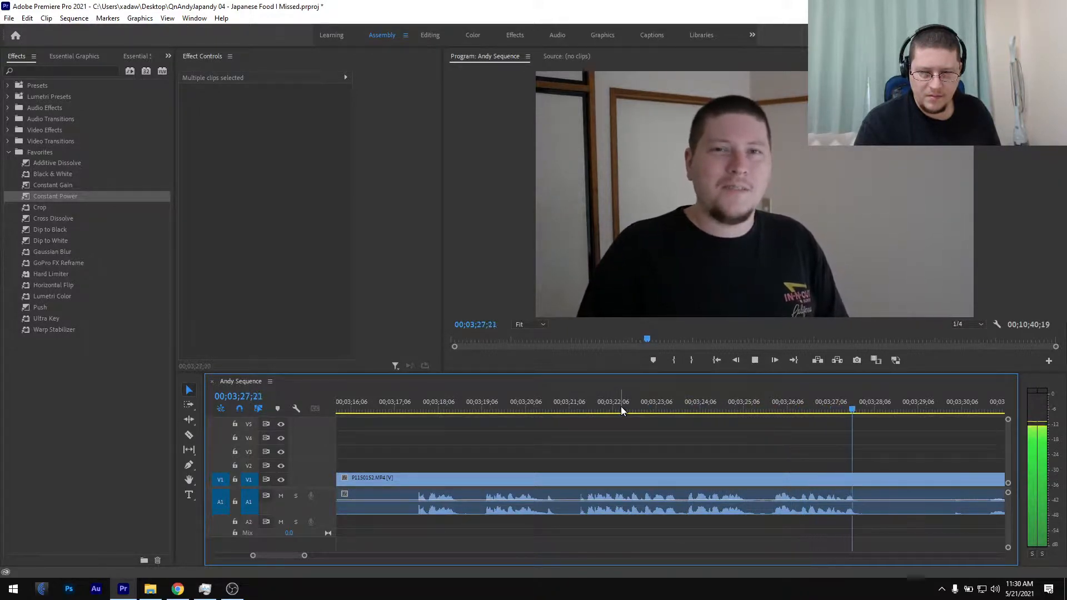
drag(622, 407, 588, 426)
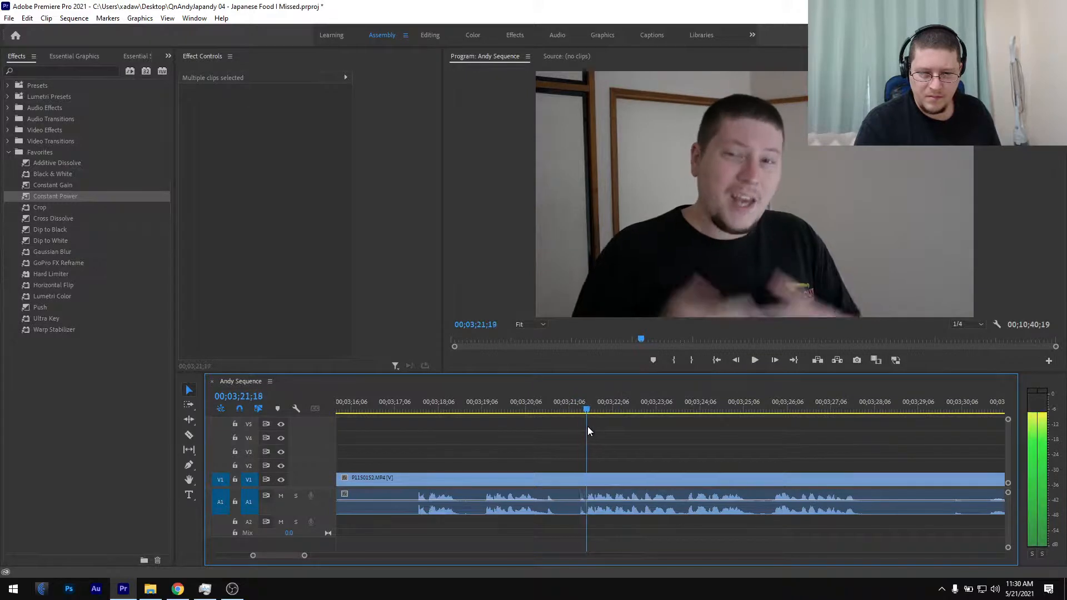
key(ctrl+k)
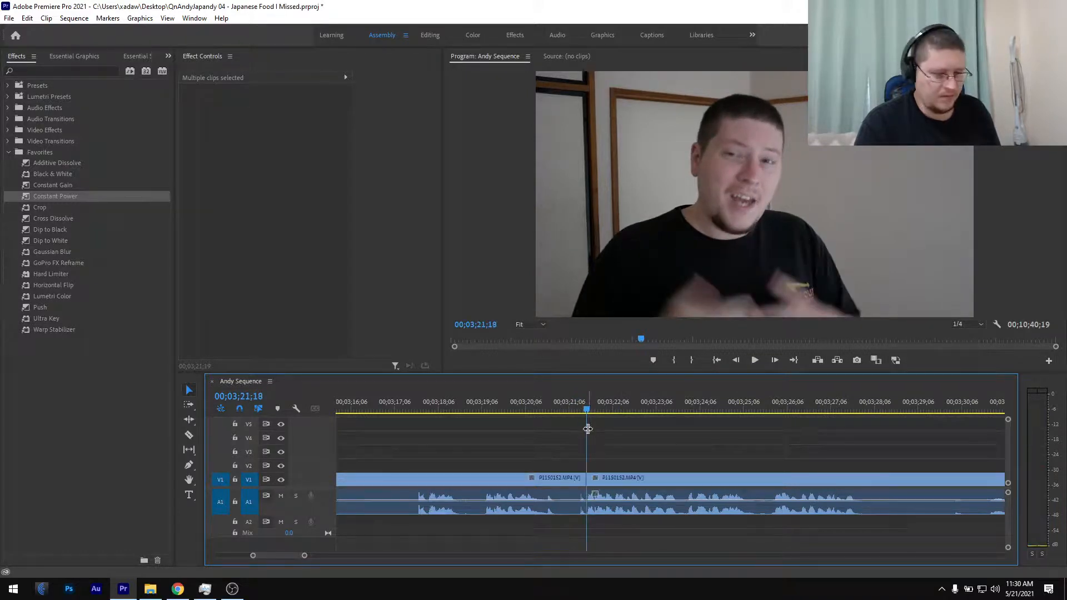
key(minus)
key(minus)
click(582, 481)
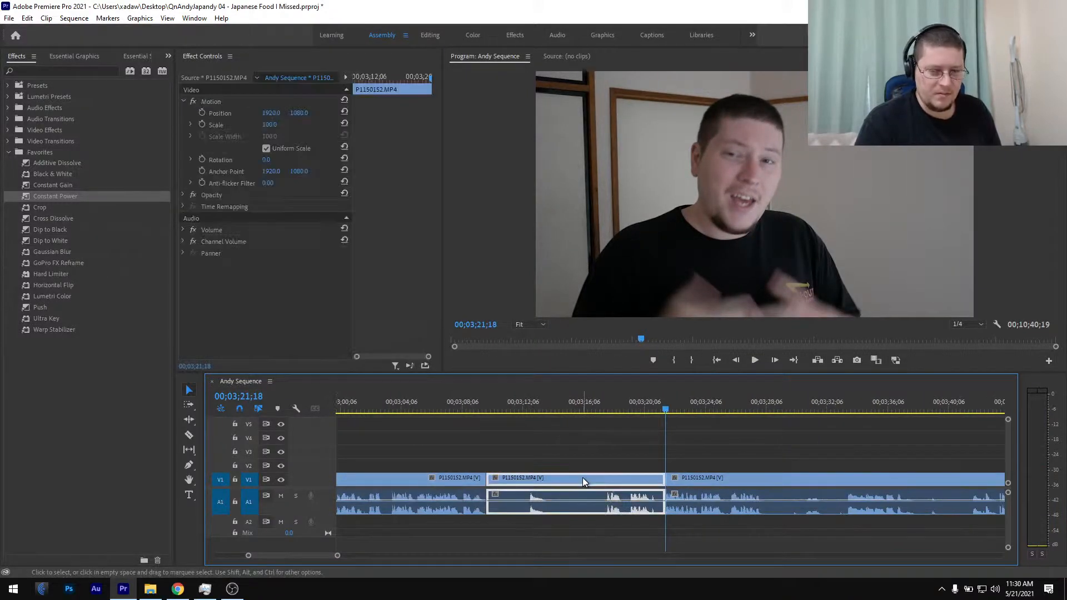
key(shift+Delete)
Apply Constant Power to the A1 edit at 00;03;09;24 and play across the join
key(Up)
key(equal)
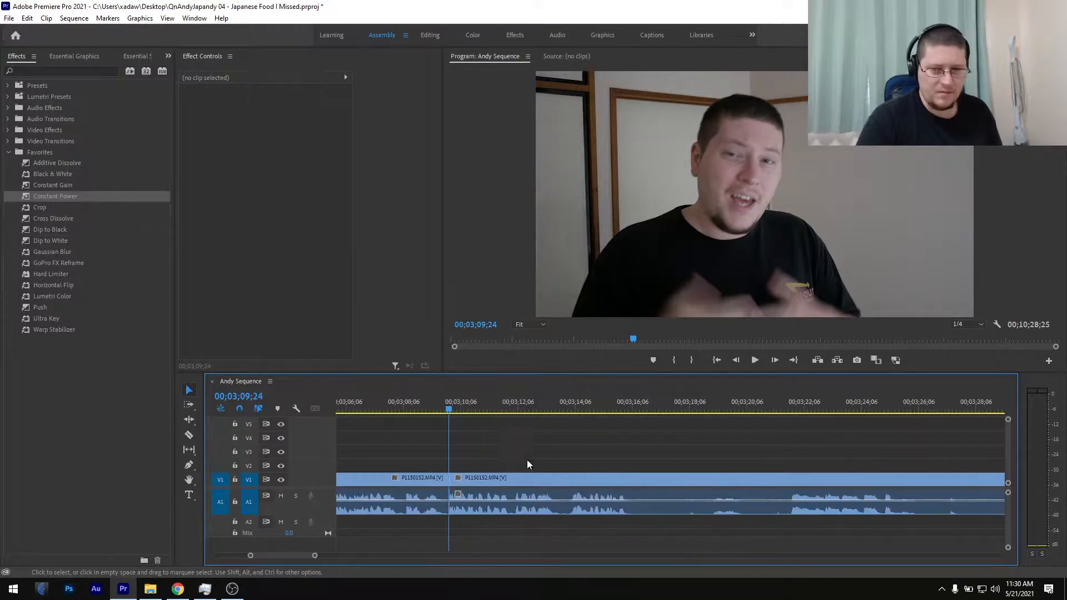
click(418, 408)
drag(52, 197, 323, 394)
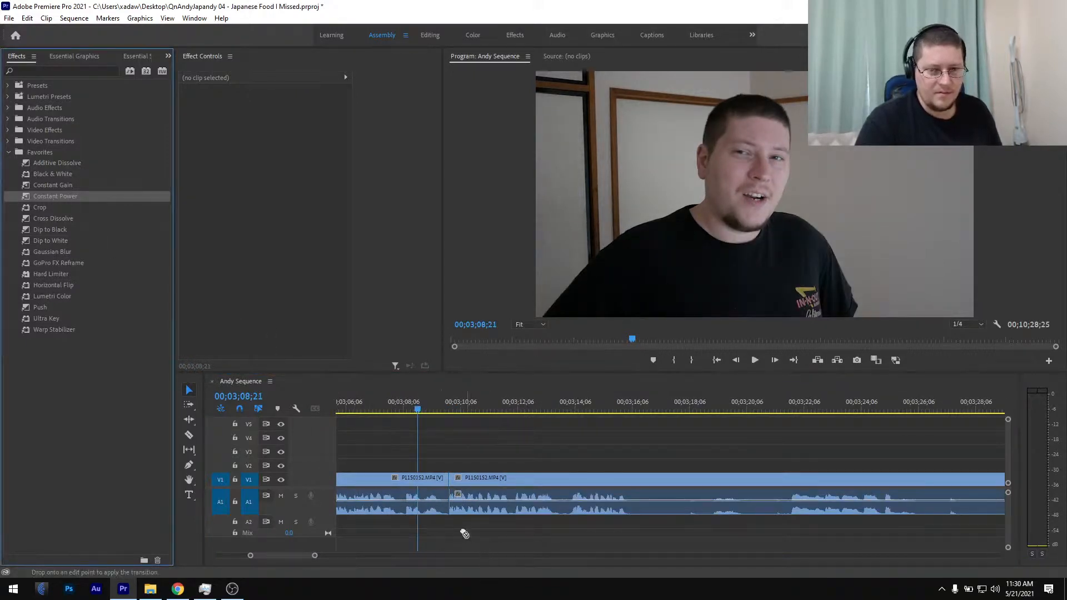
key(space)
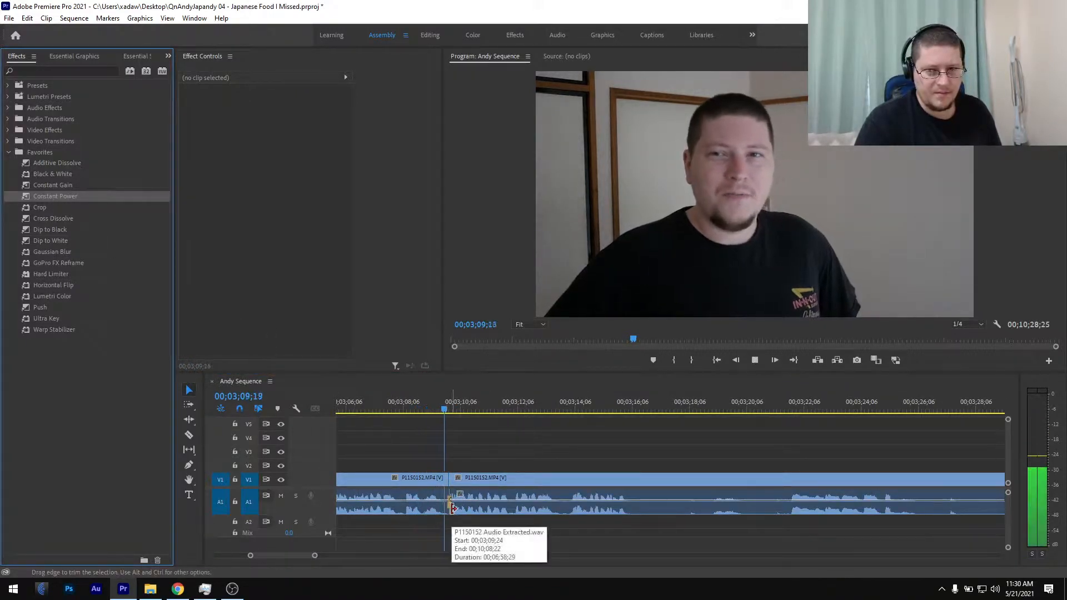
scroll(466, 519, down, 3)
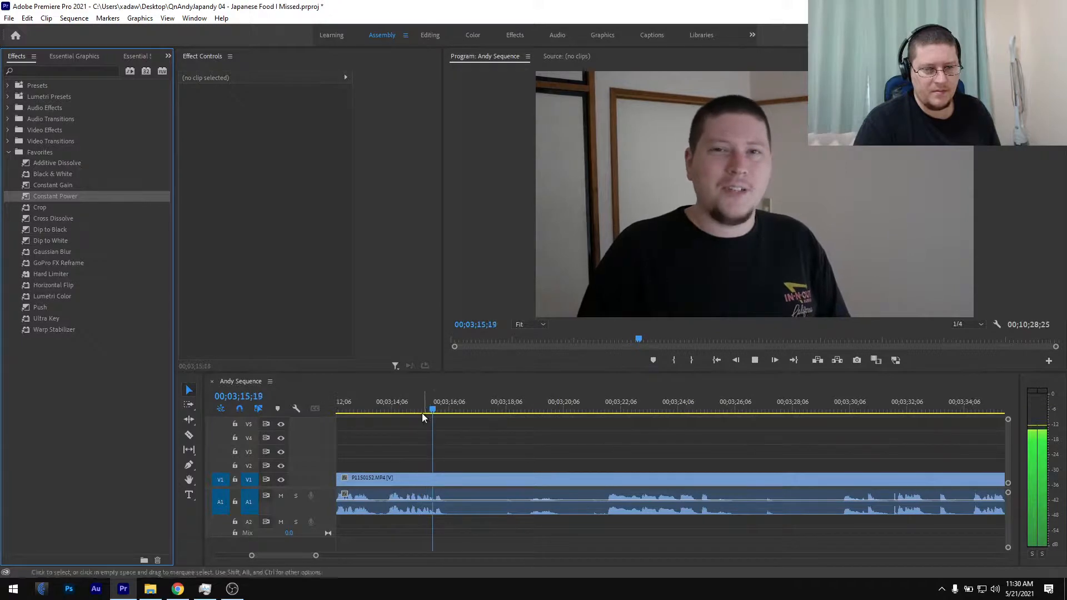
Cut the talking-head clip at 00;03;16;12, at the end of the spoken sentence, and save the project
click(439, 410)
drag(441, 410, 455, 408)
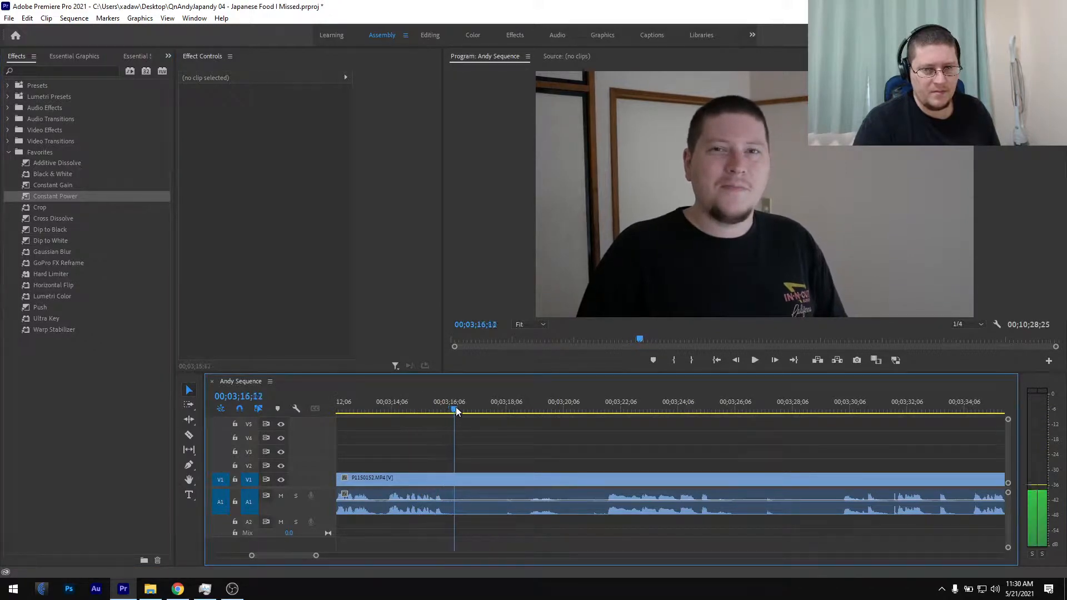
key(ctrl+k)
scroll(568, 440, down, 5)
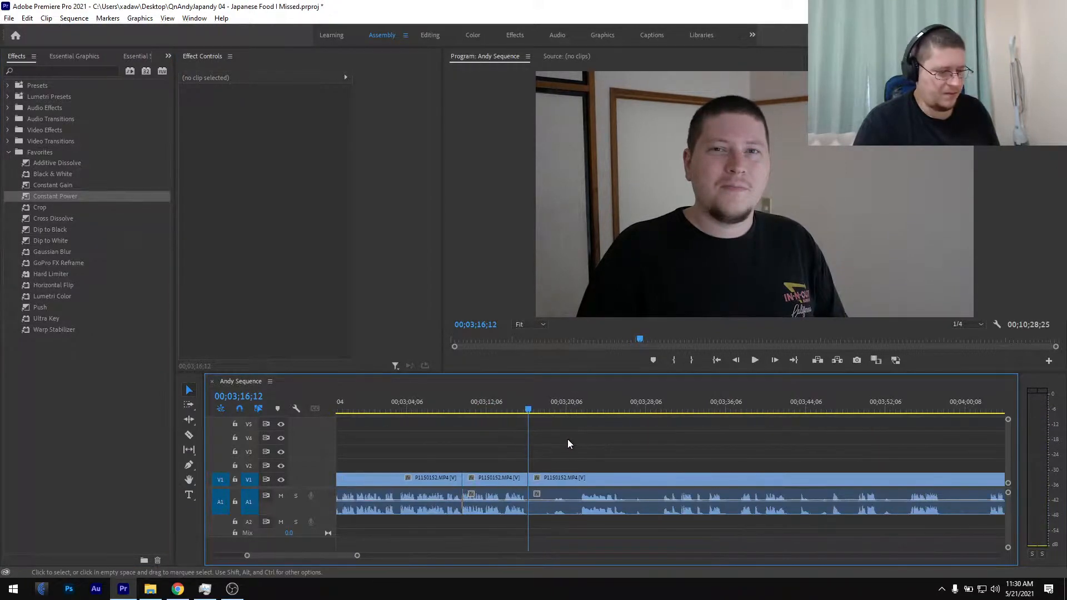
key(ctrl+s)
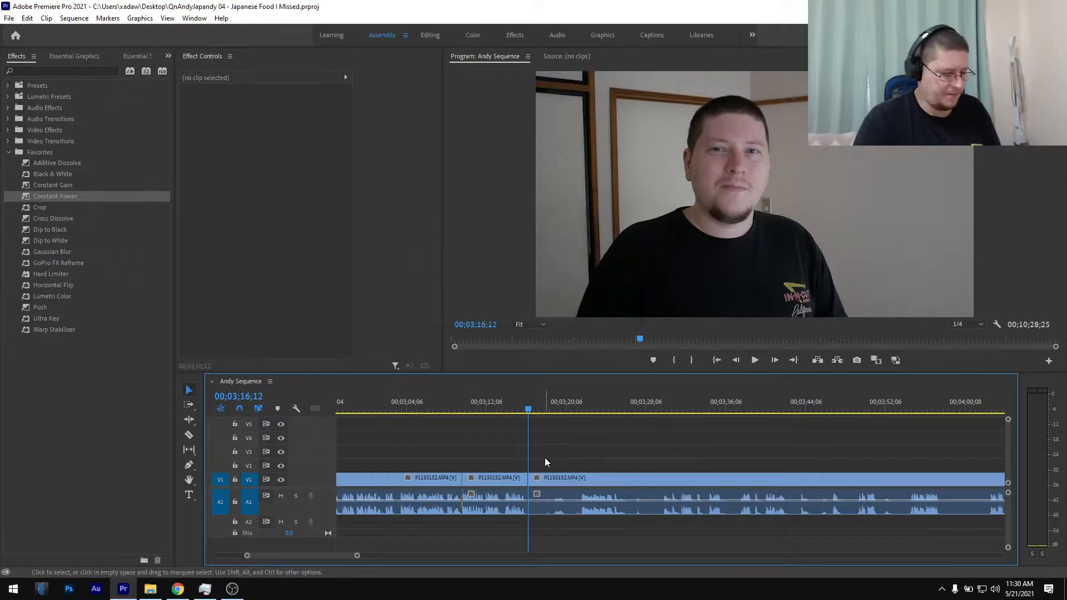
Find the start of the next usable take by scrubbing and playing, and cut the talking-head clip at 00;03;37;27
scroll(545, 459, down, 3)
scroll(545, 458, down, 3)
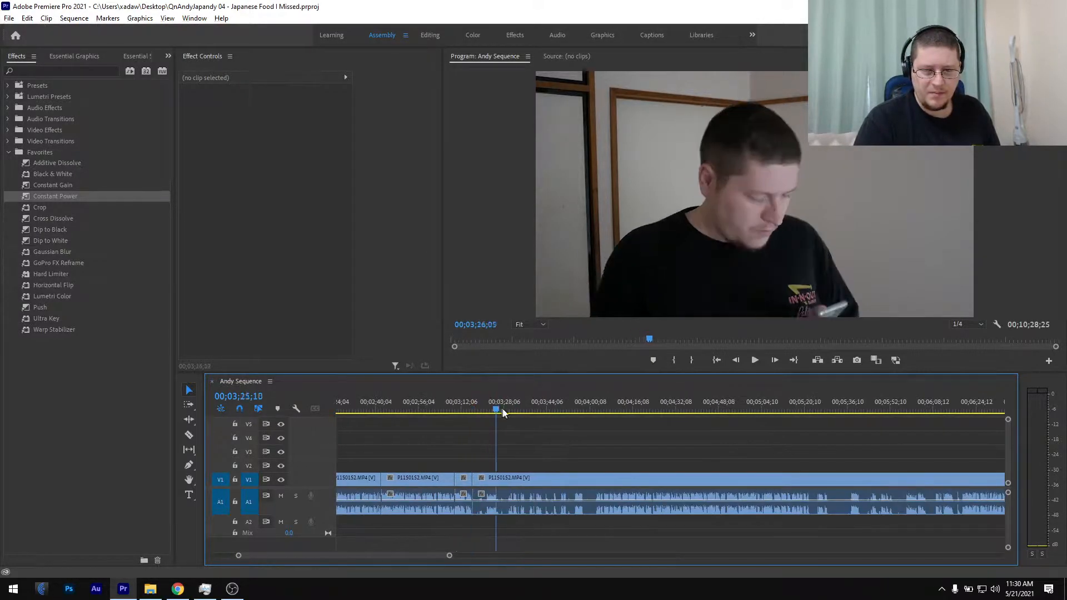
drag(502, 412, 578, 418)
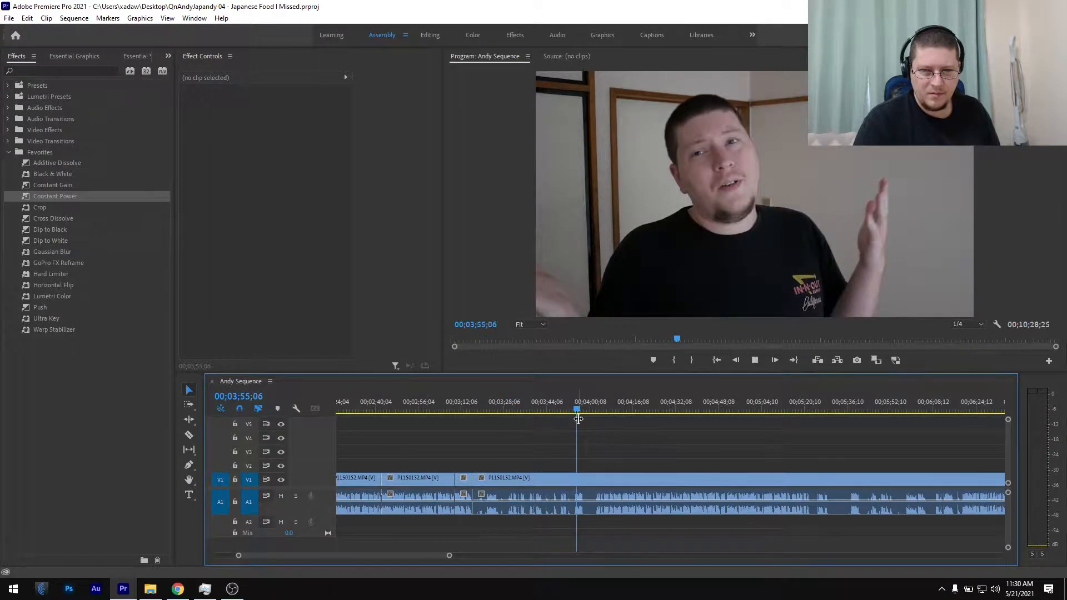
scroll(581, 425, up, 3)
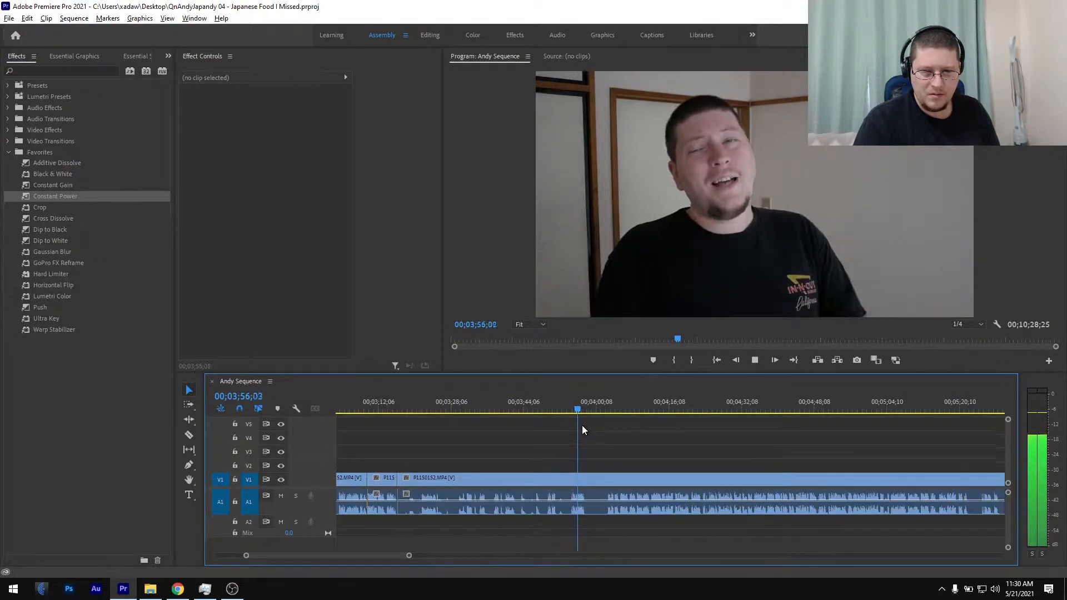
click(531, 407)
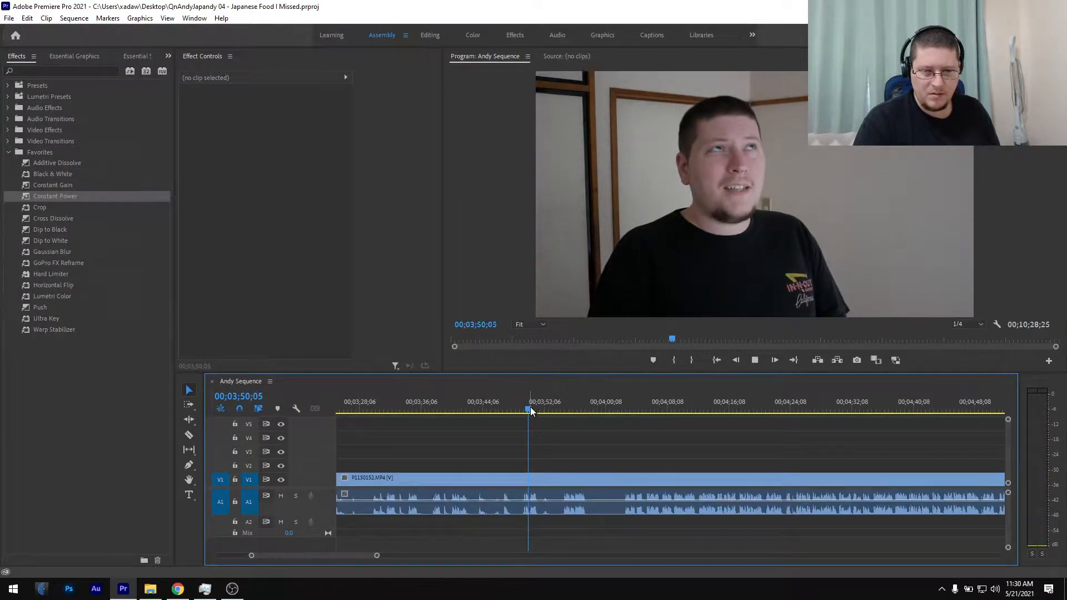
click(460, 409)
scroll(489, 425, up, 2)
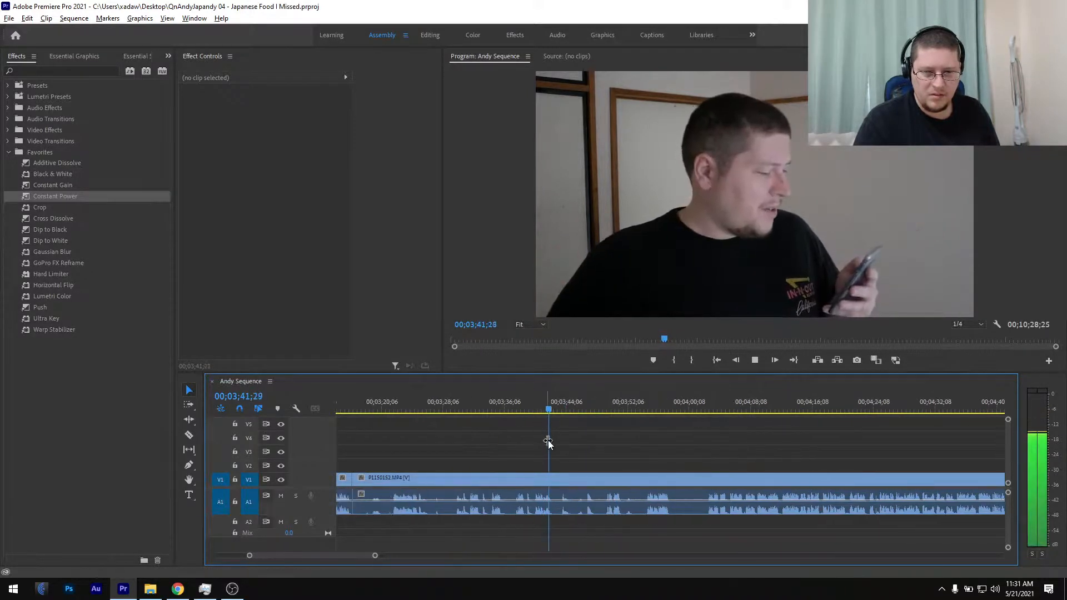
scroll(549, 440, up, 3)
click(471, 408)
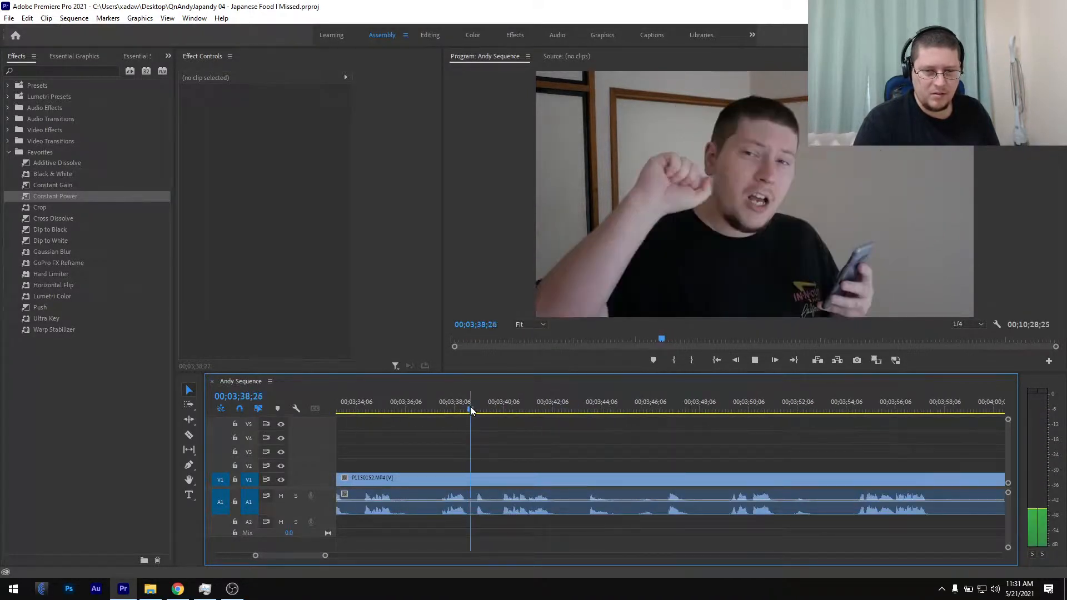
drag(480, 412, 513, 426)
scroll(435, 445, up, 3)
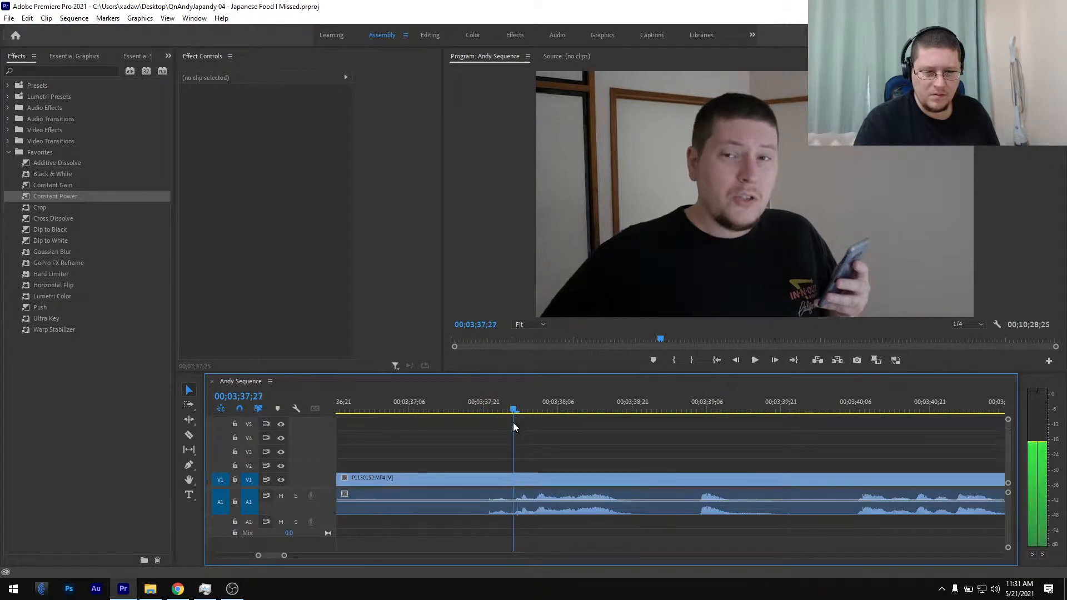
key(ctrl+k)
Ripple delete the unwanted talking-head section between 00;03;16;12 and the cut at 00;03;37;27
scroll(506, 439, down, 5)
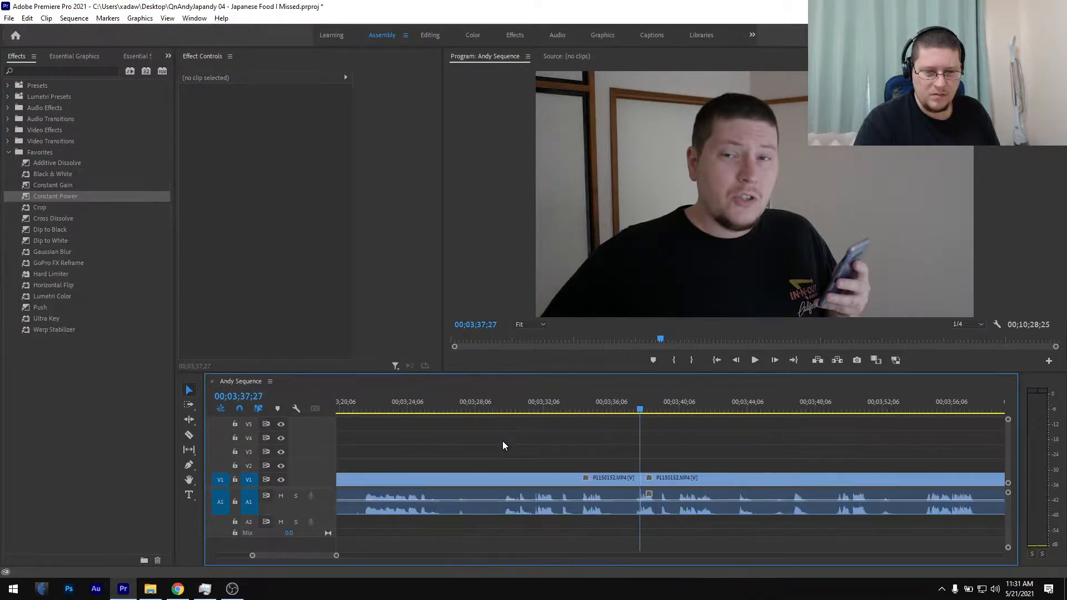
scroll(502, 444, down, 3)
click(504, 483)
key(shift+Delete)
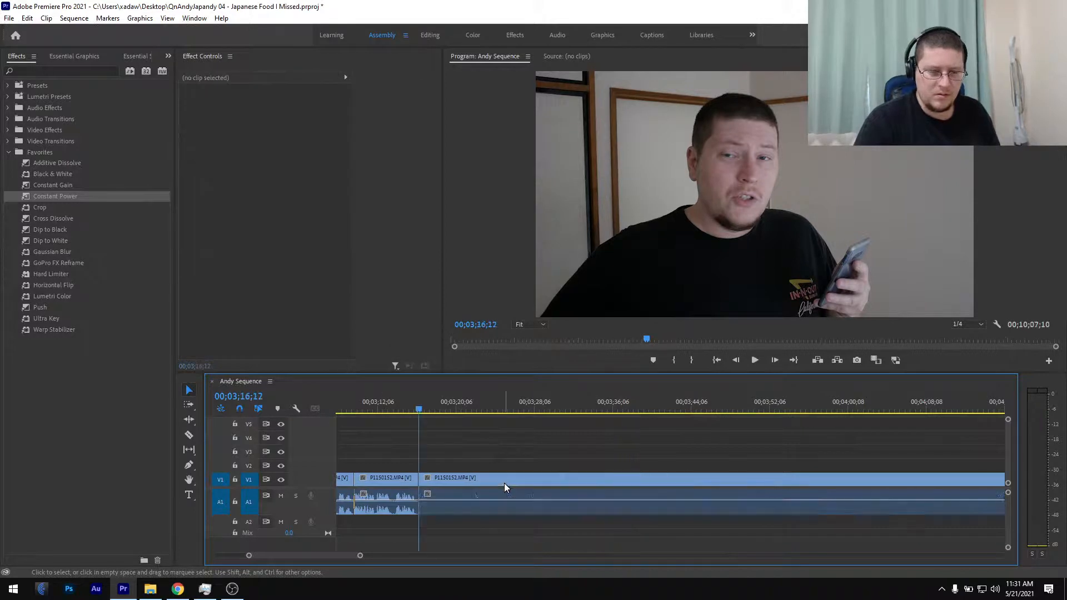
Apply Constant Power to the A1 edit at 00;03;16;12 and save the project
click(398, 410)
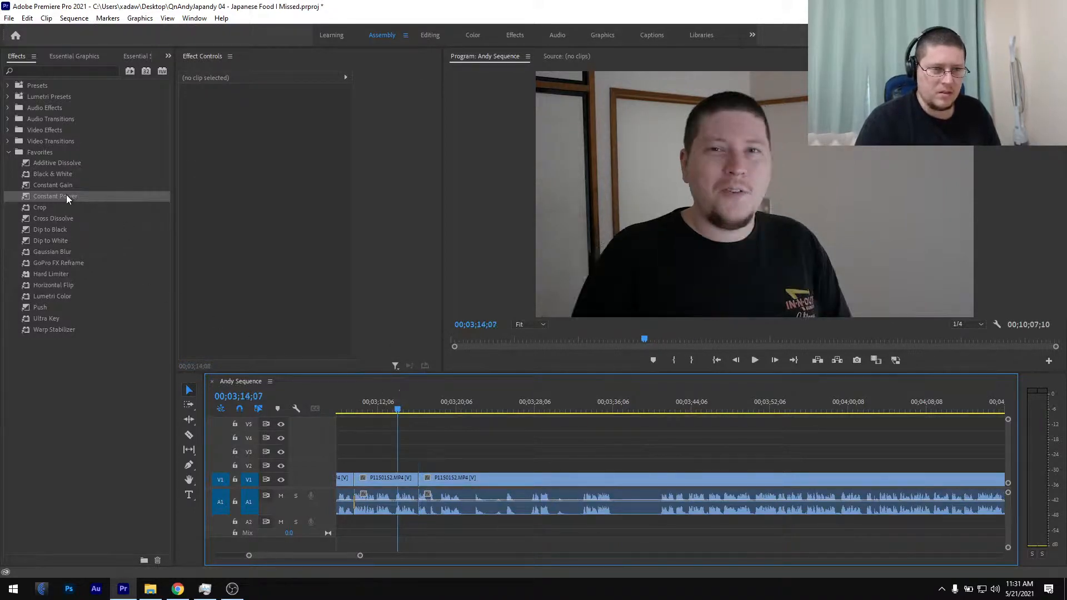
drag(66, 198, 360, 489)
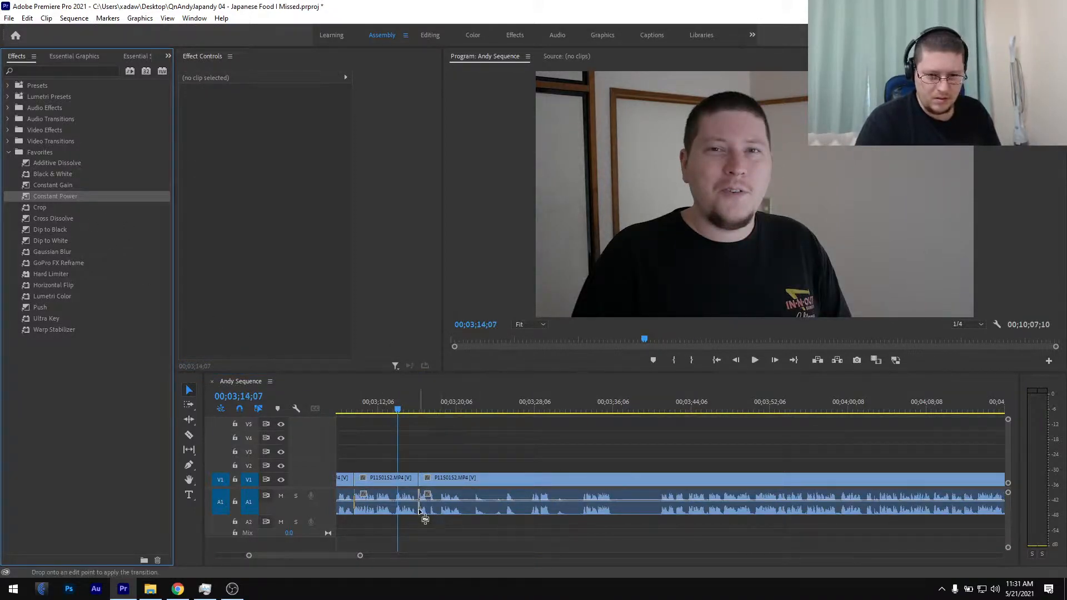
scroll(423, 510, up, 5)
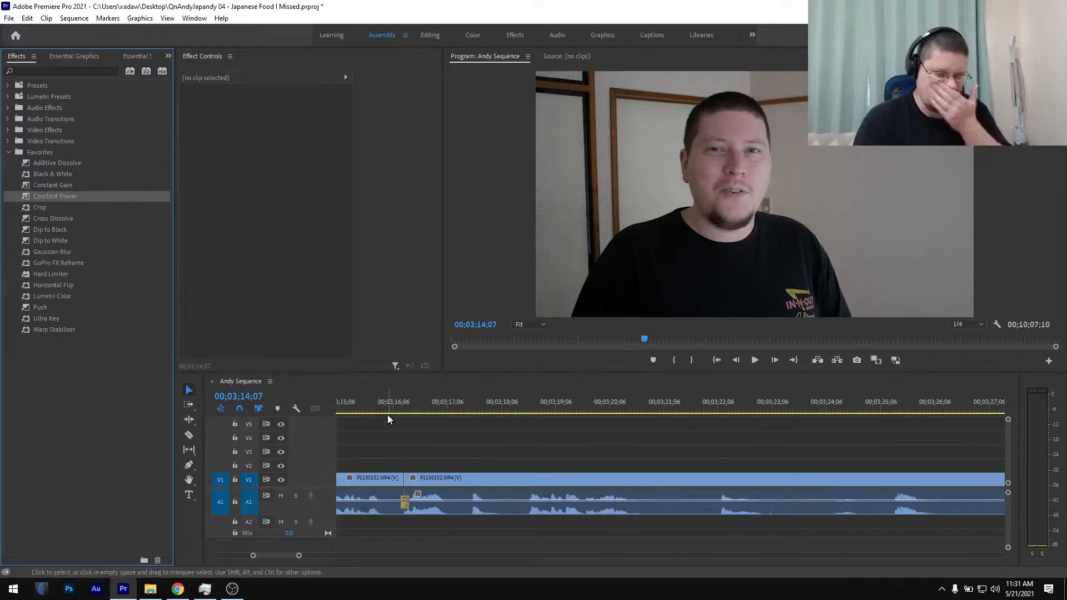
key(ctrl+s)
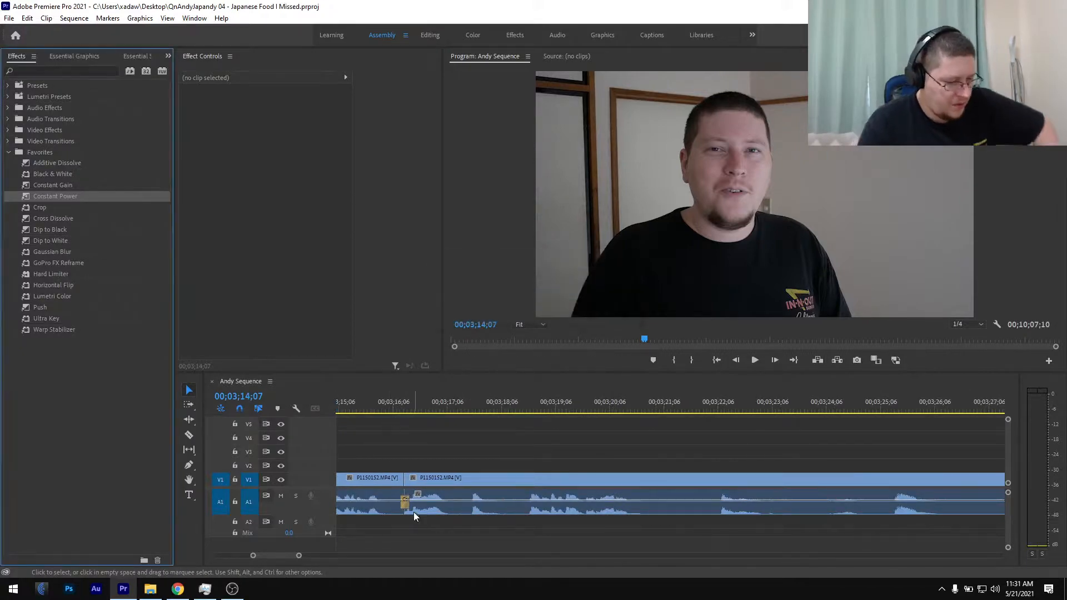
Check the live stream status in OBS and return to Premiere Pro
click(233, 590)
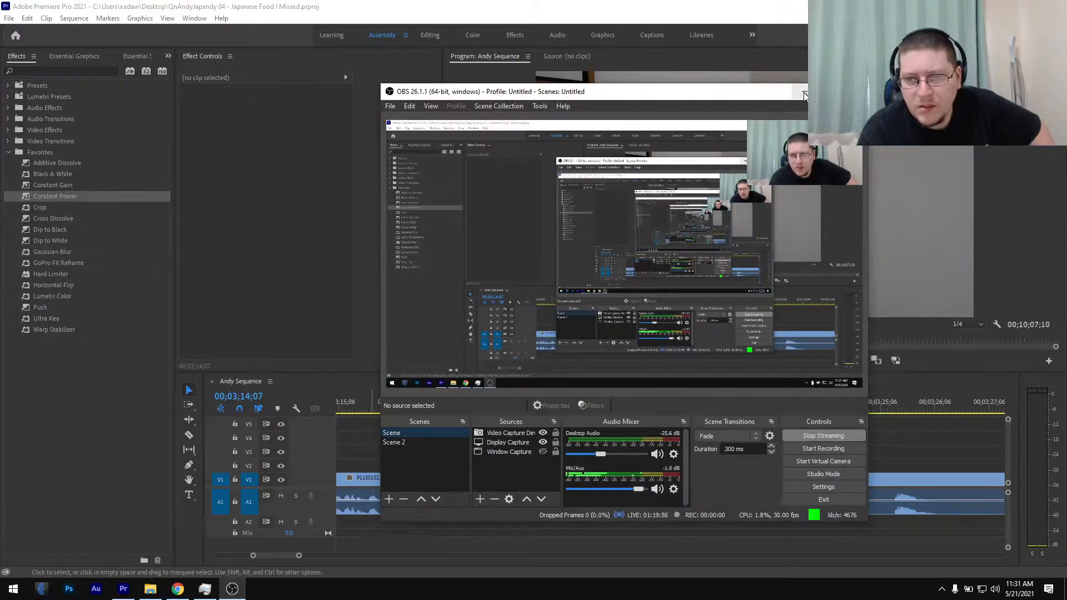
click(803, 91)
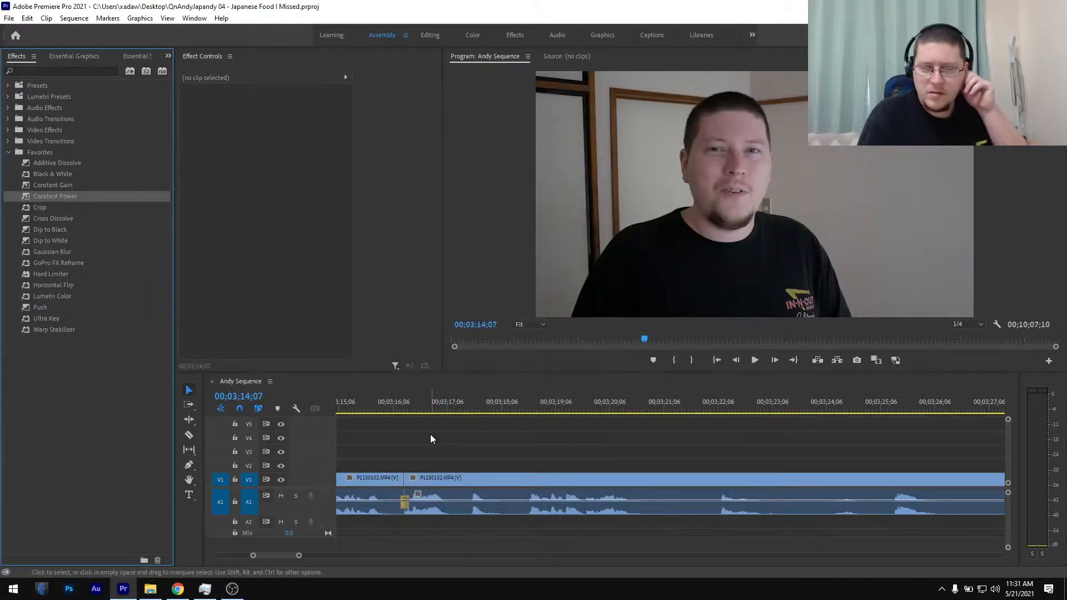
Survey the rough-cut timeline, place the playhead at 00;03;05;20 and switch to OBS
scroll(453, 488, down, 2)
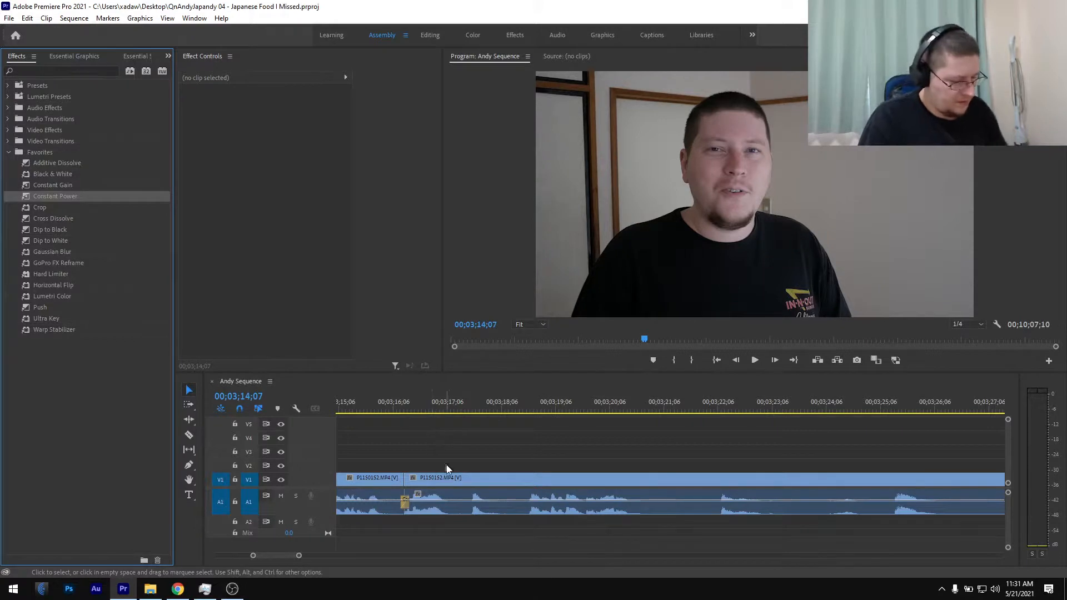
scroll(456, 488, down, 8)
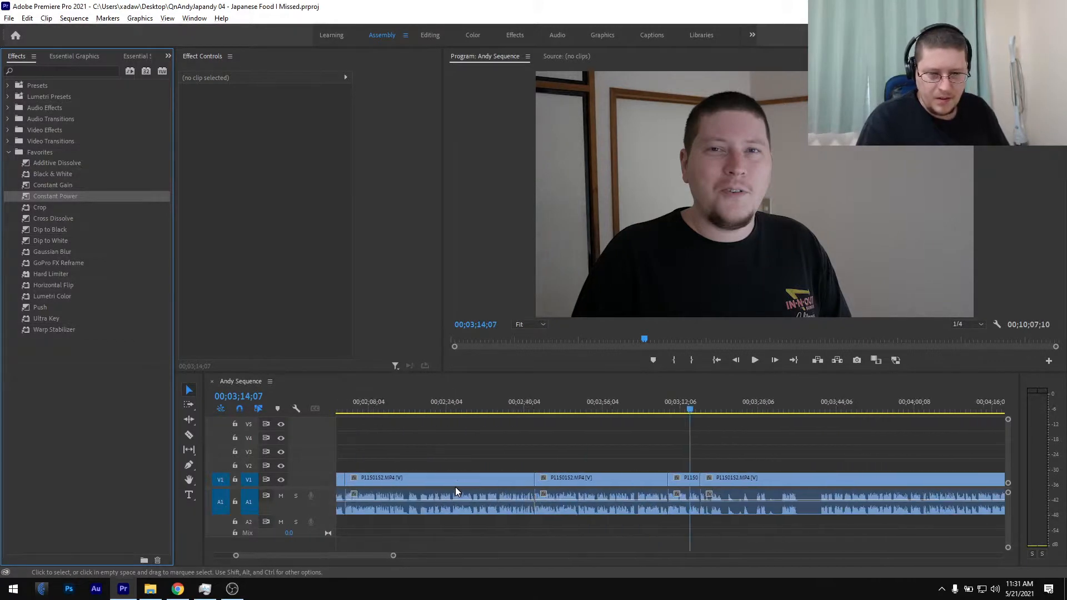
scroll(455, 487, down, 1)
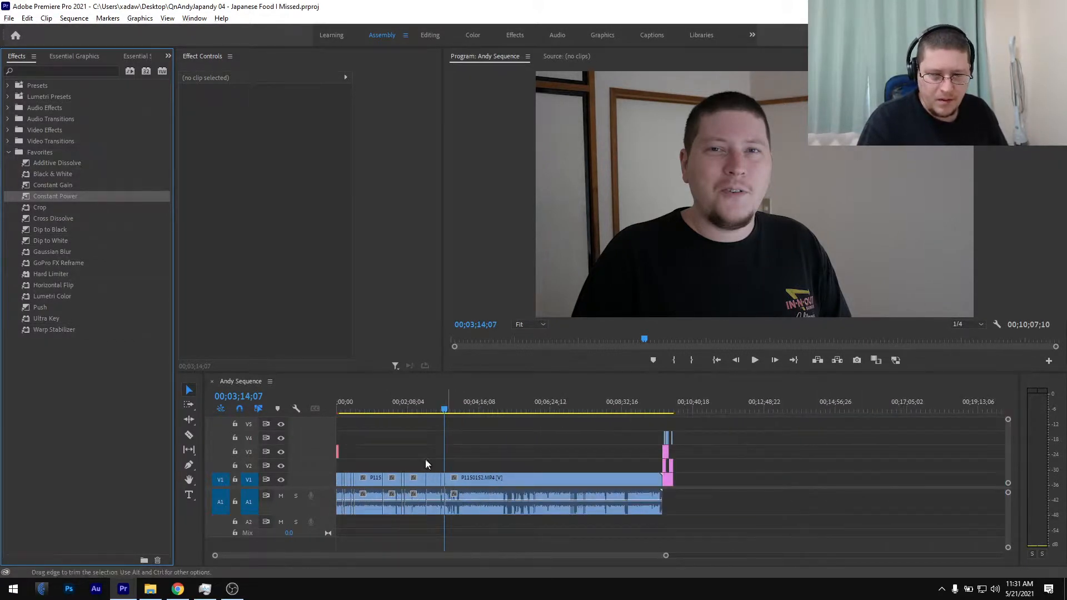
scroll(425, 453, up, 3)
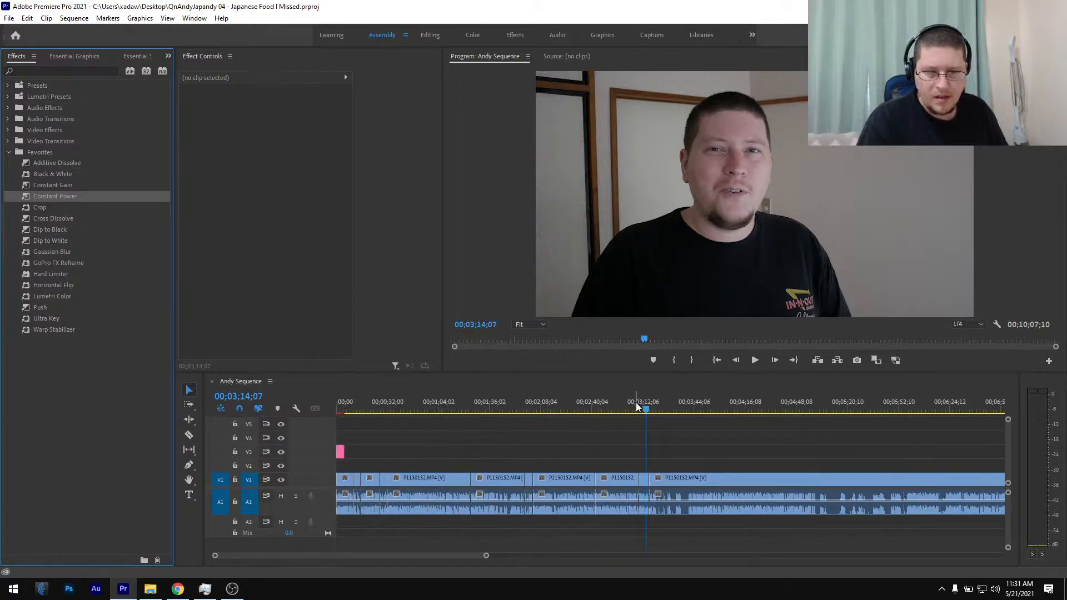
click(635, 404)
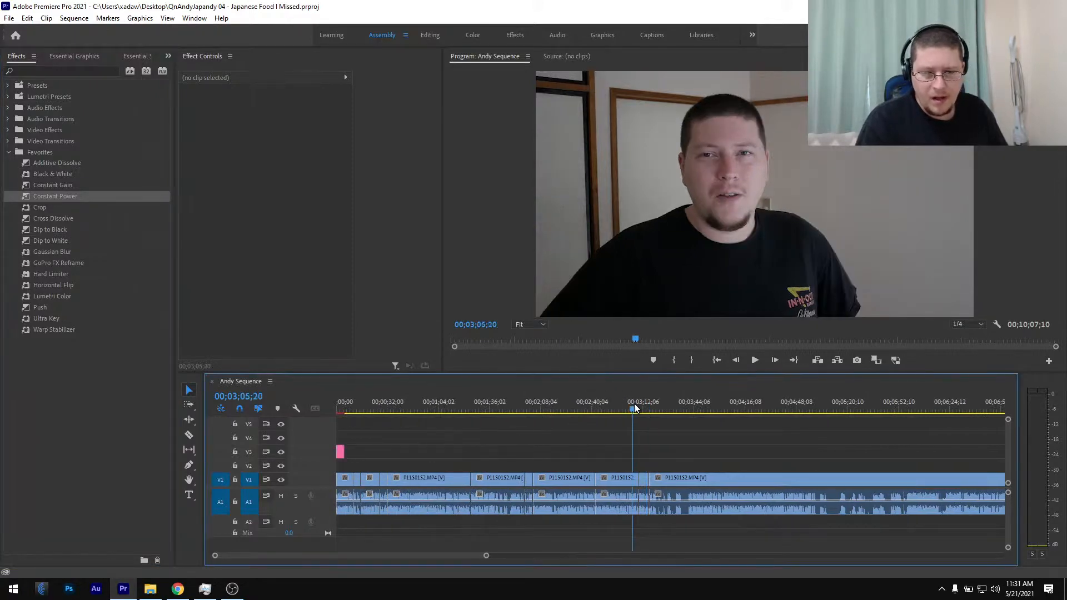
click(233, 589)
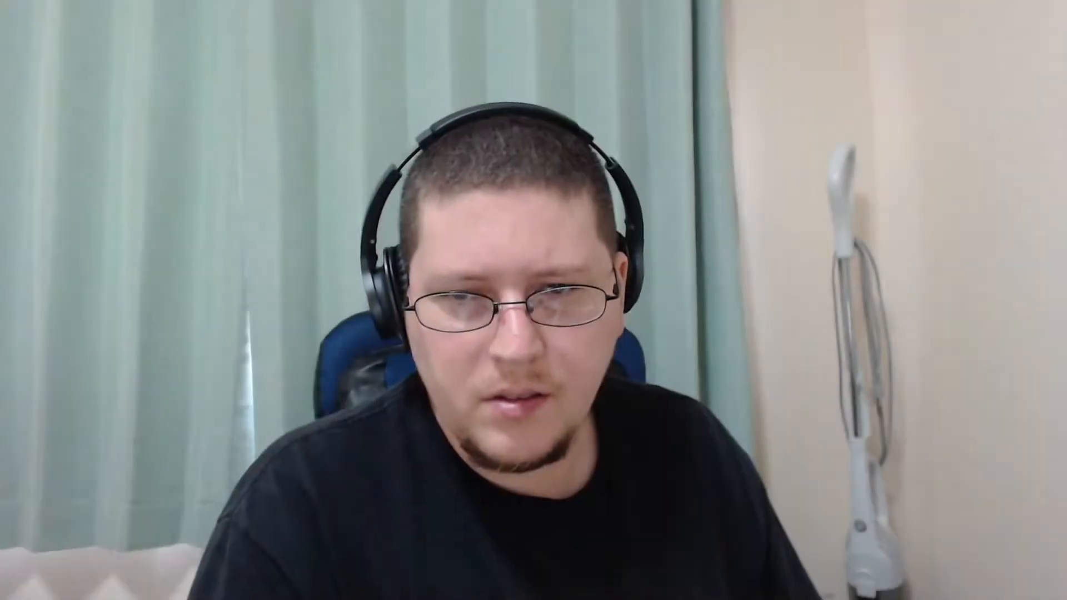